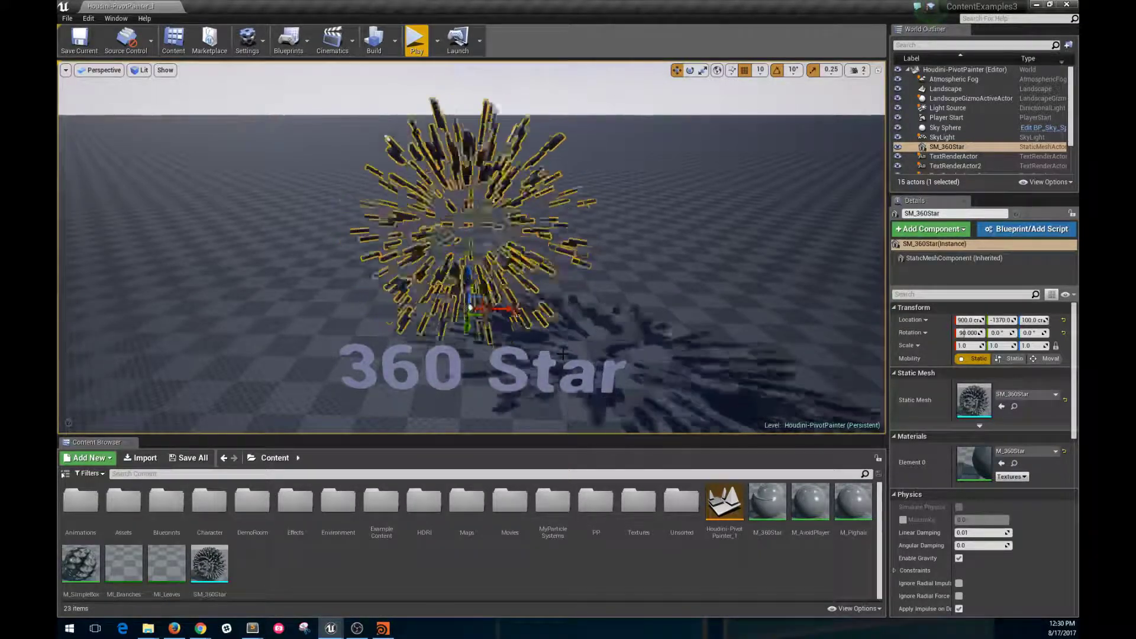
- Inspect the selected SM_360Star mesh above the 360 Star label from several angles
mouse_move(562, 354)
right_mouse_down()
mouse_move(538, 362)
mouse_move(561, 349)
mouse_move(537, 349)
mouse_move(557, 365)
mouse_move(559, 351)
right_mouse_up()
key("w")
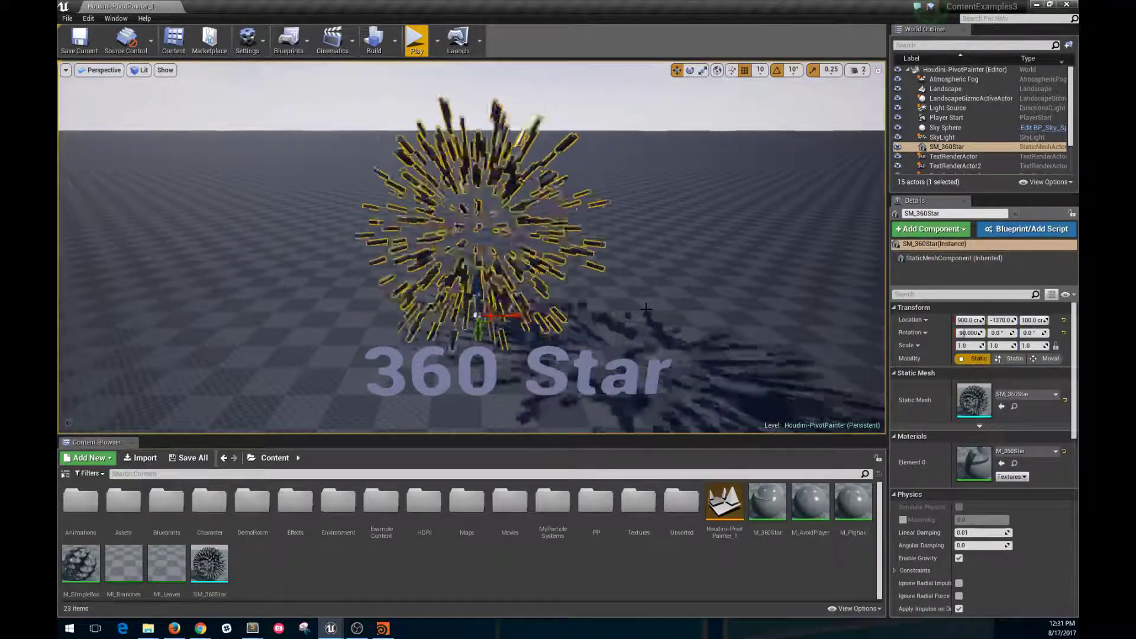
right_click_drag(646, 309, 628, 309)
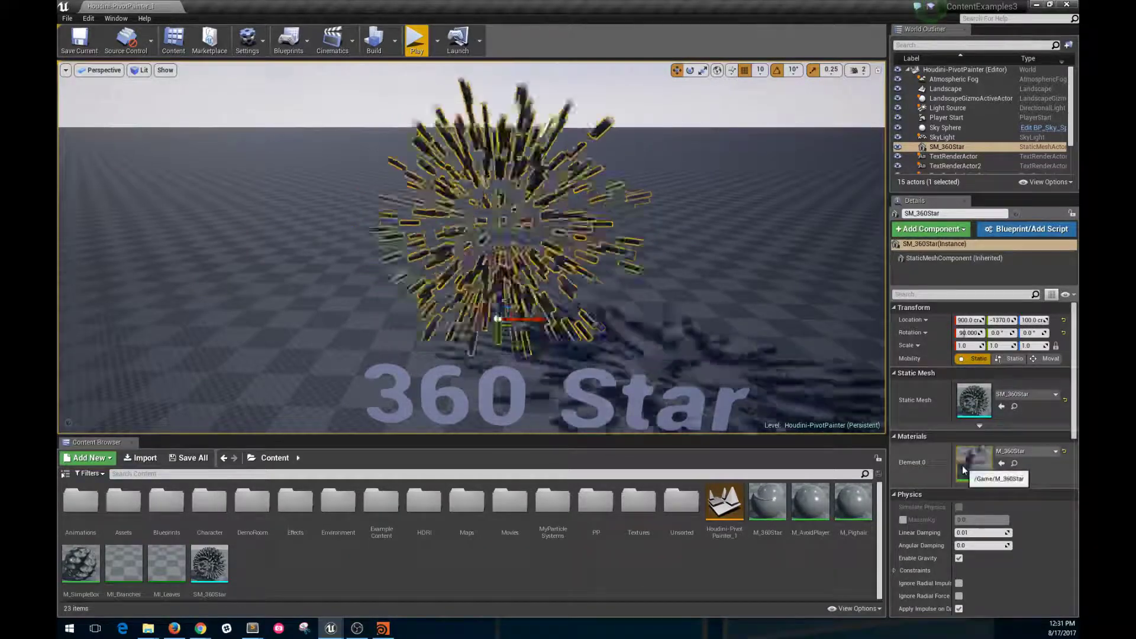
left_click_drag(603, 284, 731, 244, "alt")
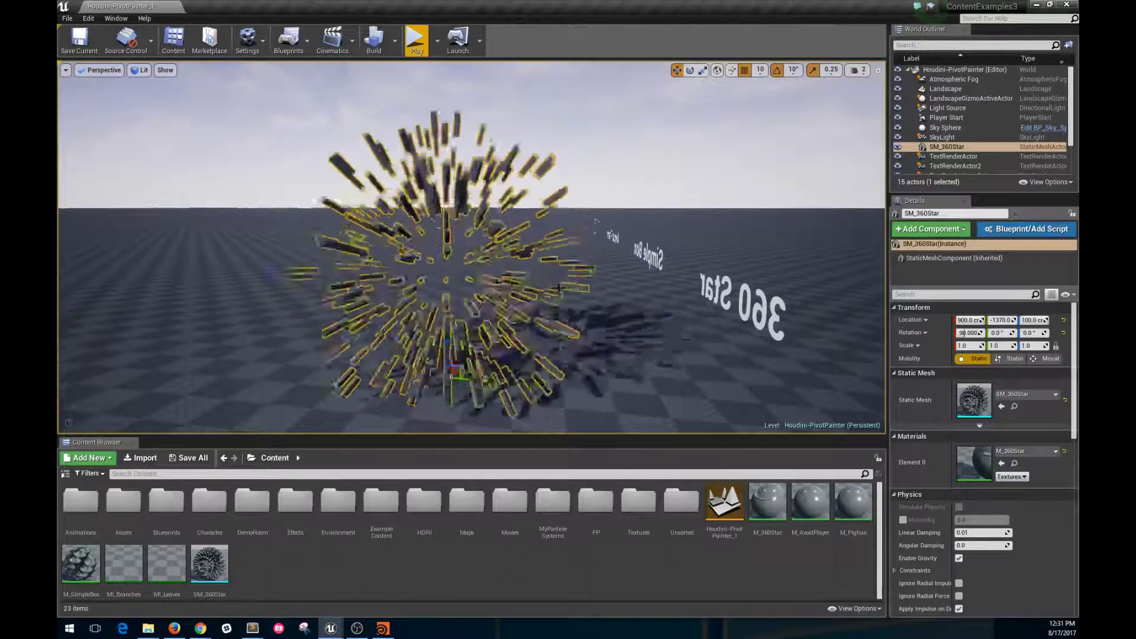
left_click_drag(559, 289, 350, 366, "alt")
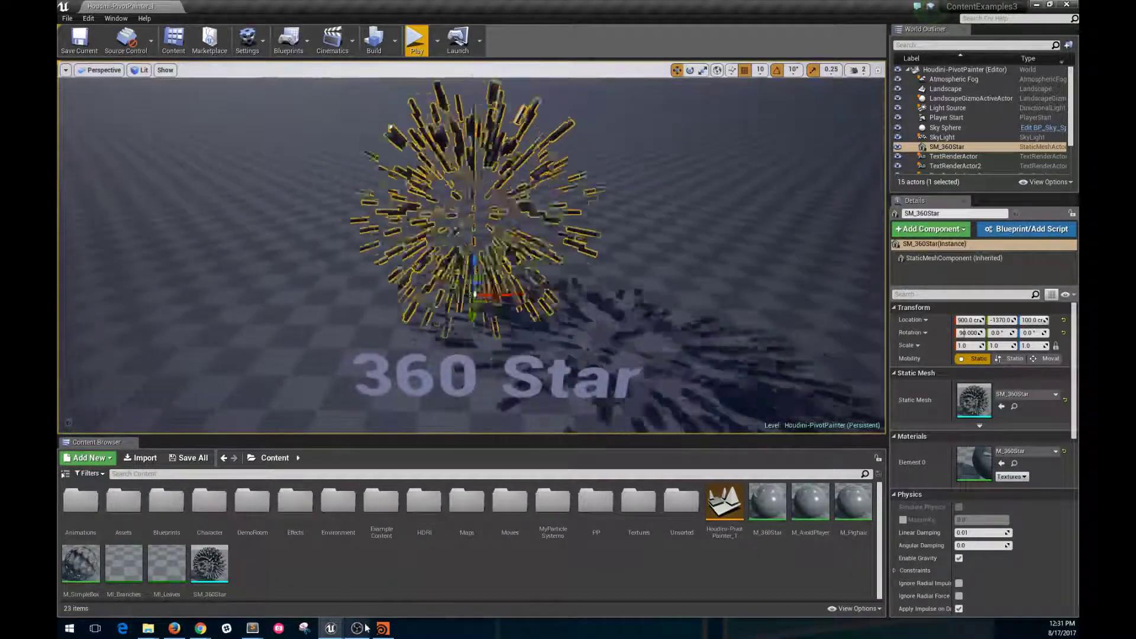
- Switch to Houdini and inspect the 360 star geometry, then display OUT_360_PIVOTS with its points shown
left_click(382, 628)
scroll(625, 513, "up", 3)
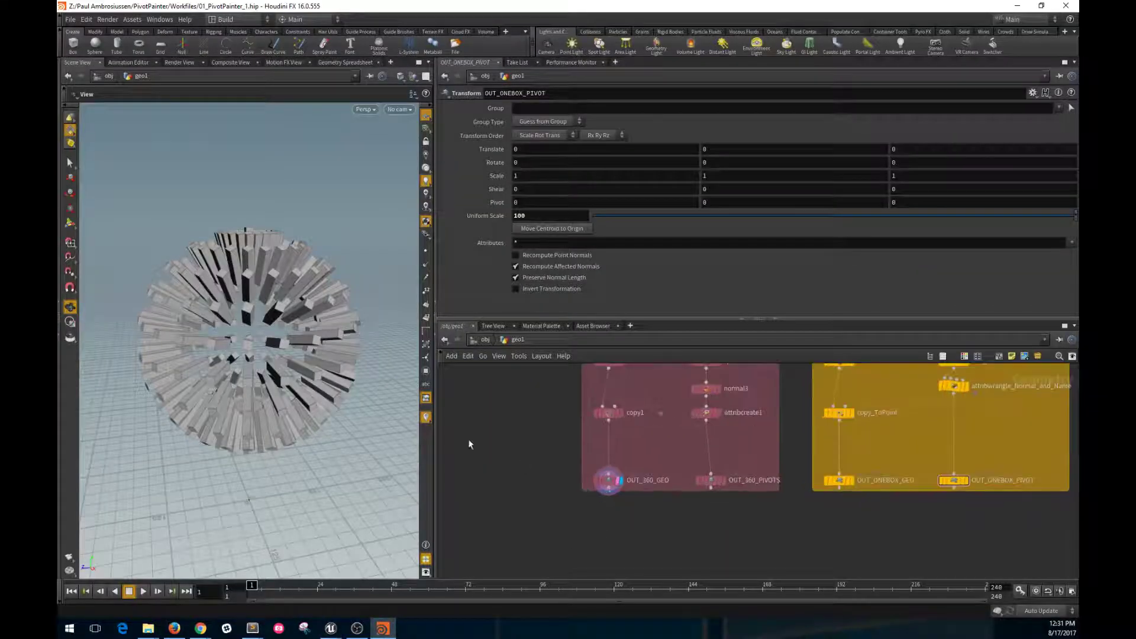
scroll(323, 420, "down", 3)
left_click_drag(327, 398, 304, 409)
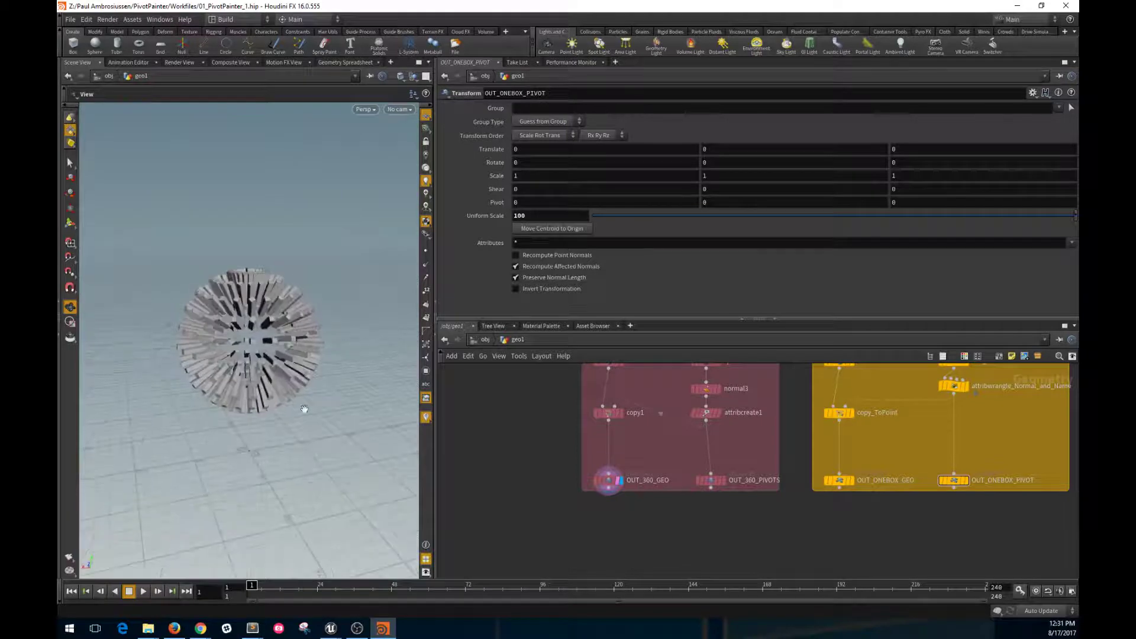
left_click_drag(353, 447, 304, 380, "alt")
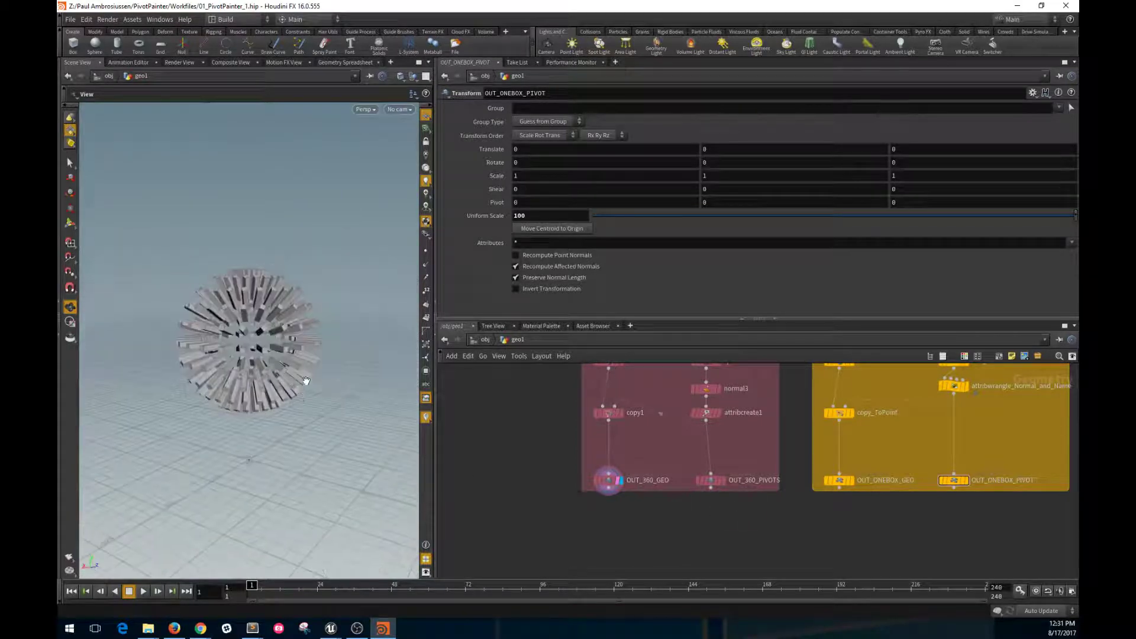
left_click(721, 480)
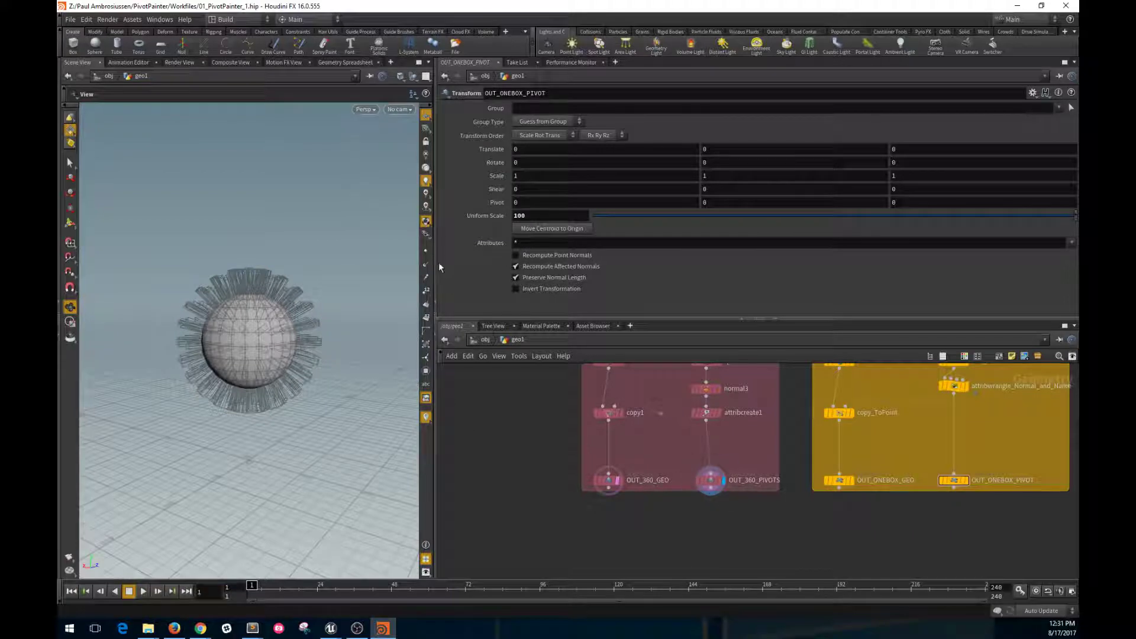
left_click_drag(329, 335, 294, 347)
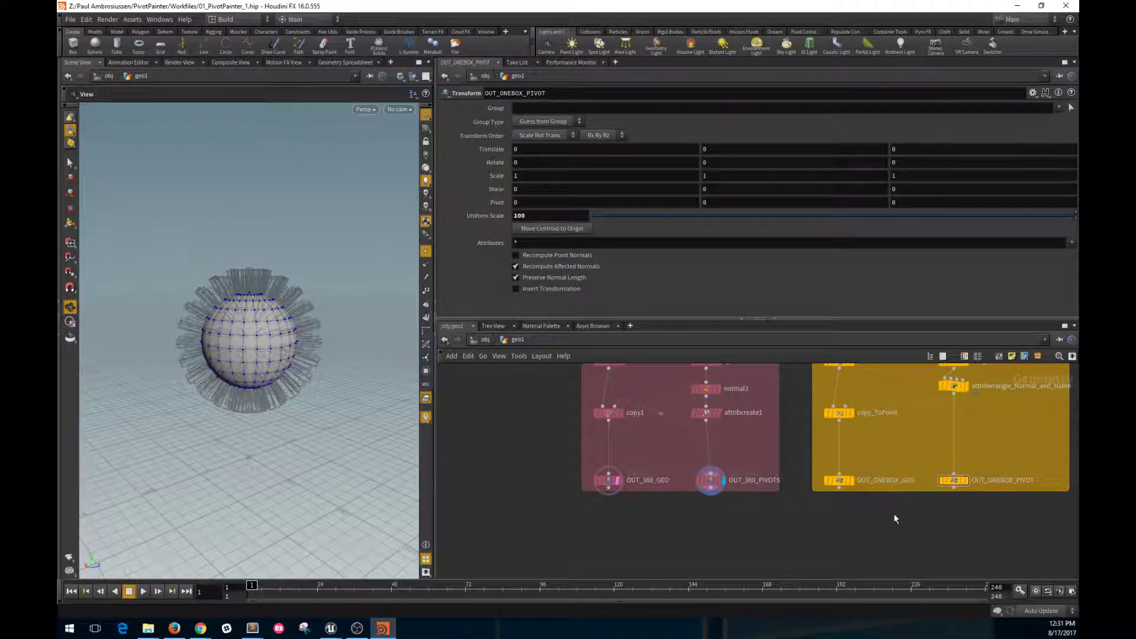
- Inspect add_OnePoint and attribwrangle_Normal_and_Name in the SimpleBox Example, with point numbers and point normals shown in the viewport
middle_click_drag(891, 517, 663, 556)
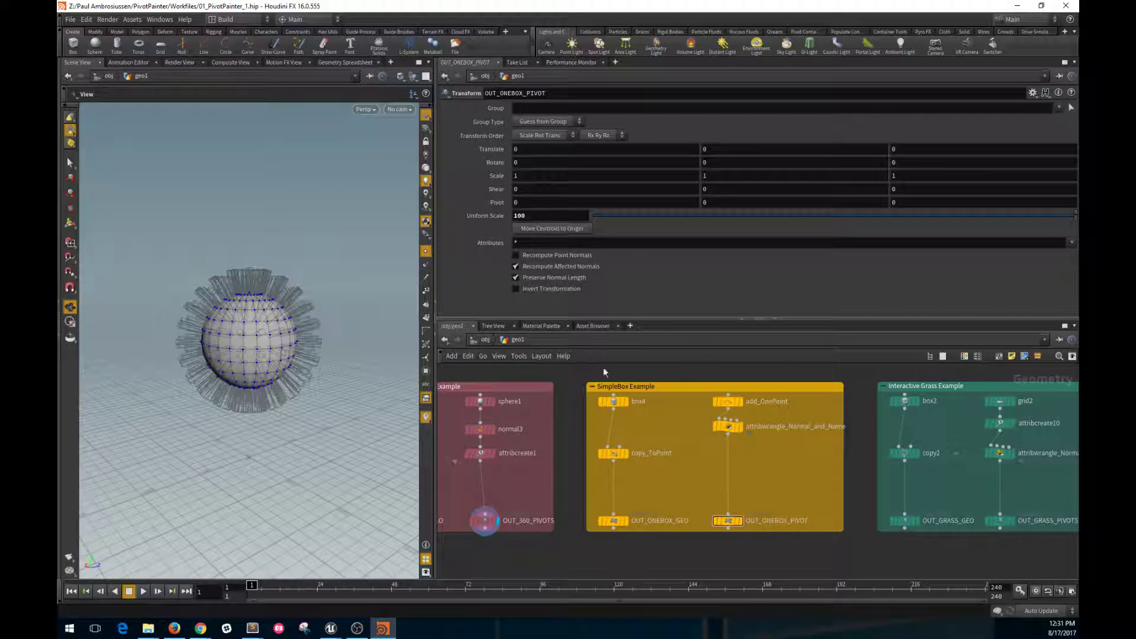
left_click(741, 401)
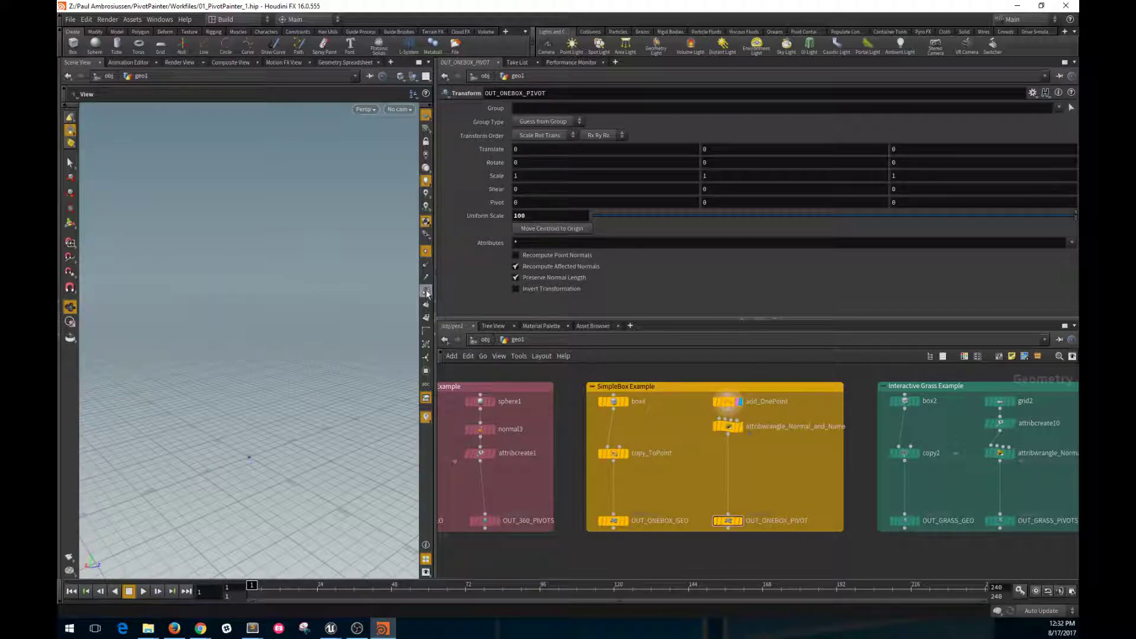
key("f")
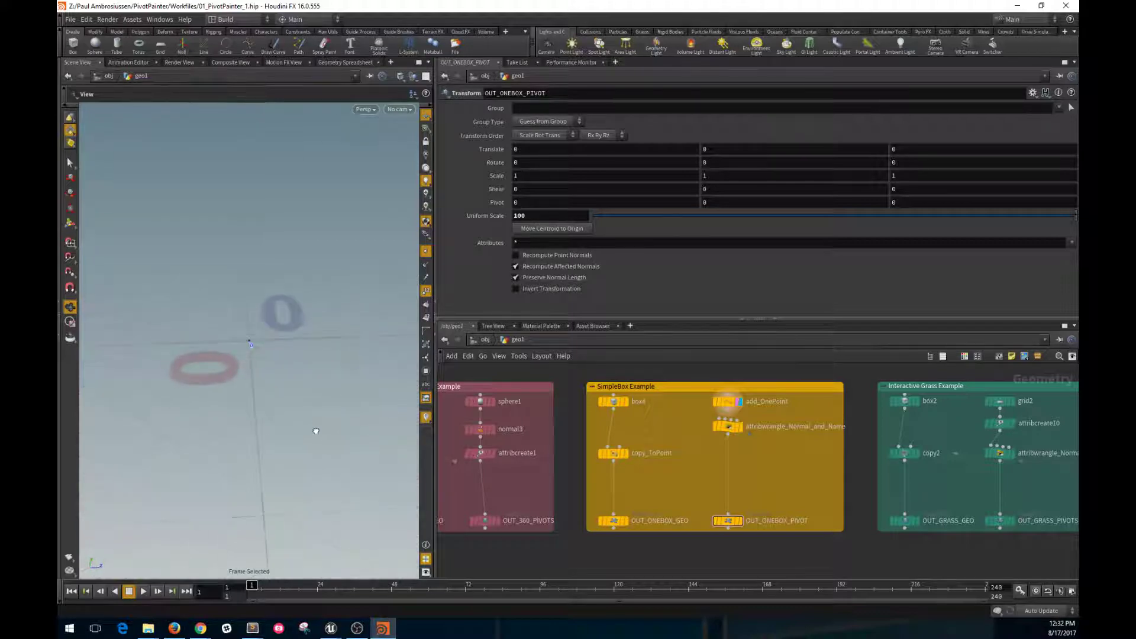
left_click(727, 426)
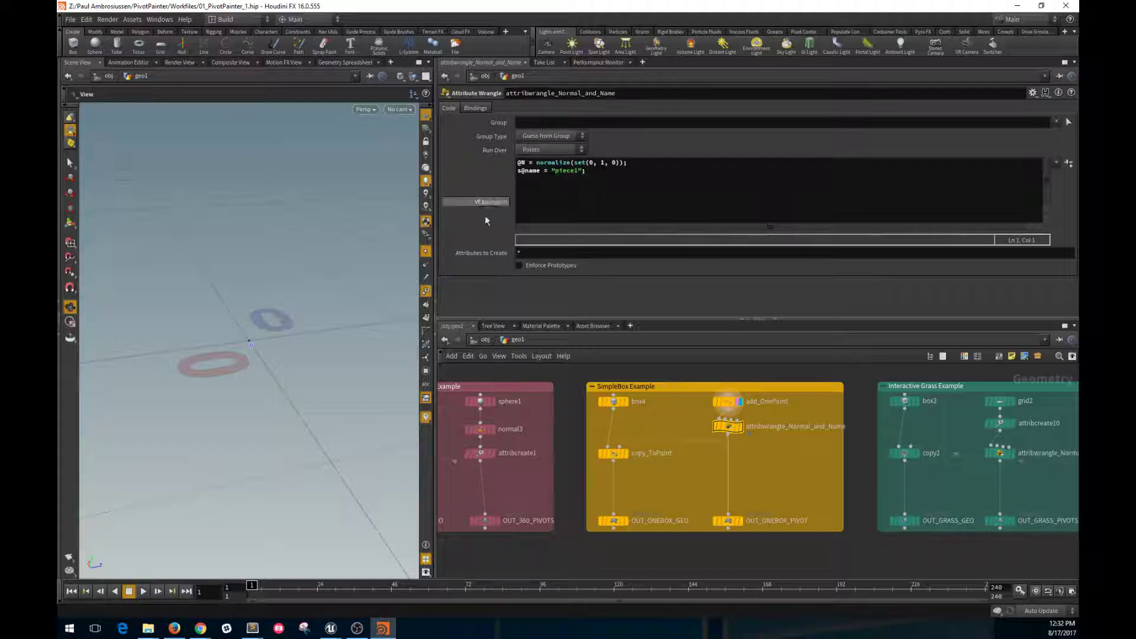
left_click(425, 305)
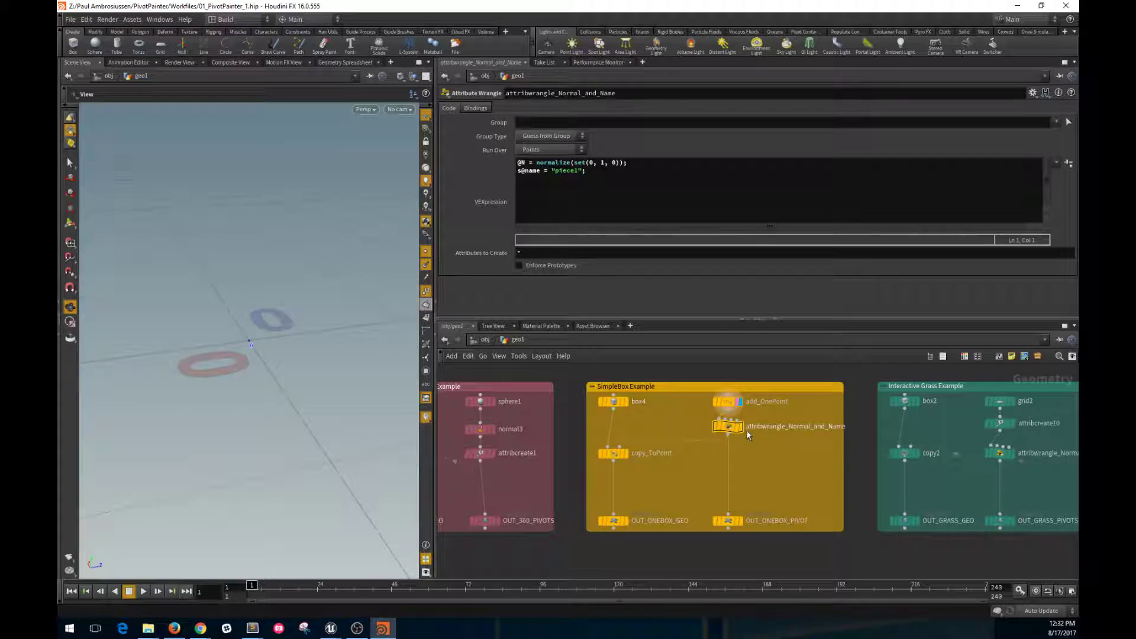
left_click_drag(282, 262, 268, 341)
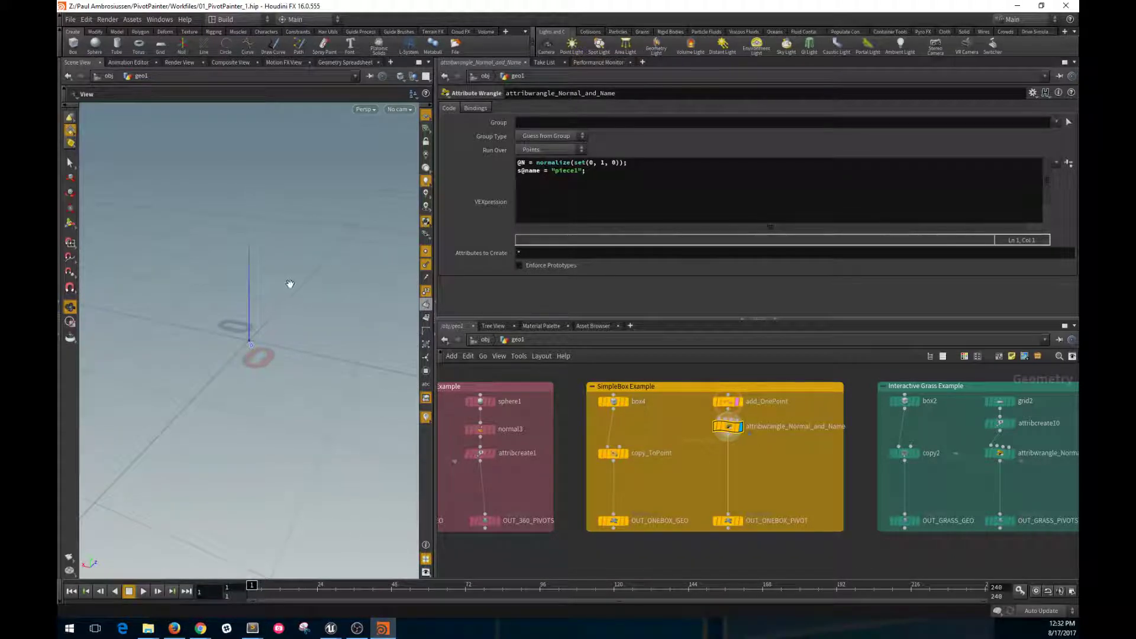
- Display box4 and copy_ToPoint in the SimpleBox Example to compare the box before and after copying to the point
left_click(625, 402)
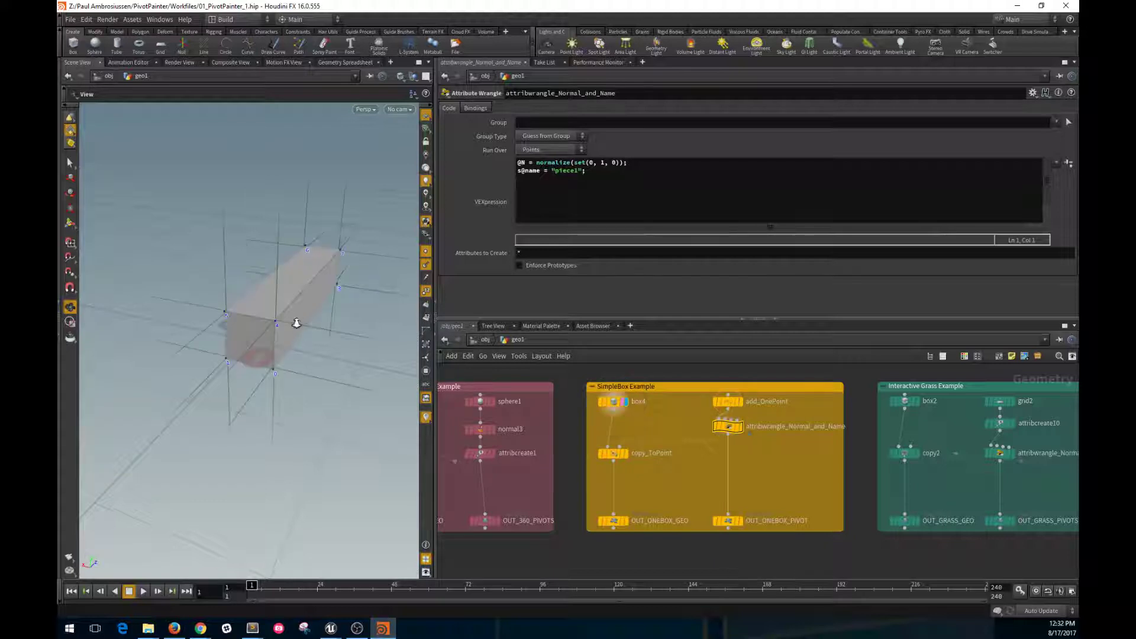
left_click_drag(297, 323, 297, 367)
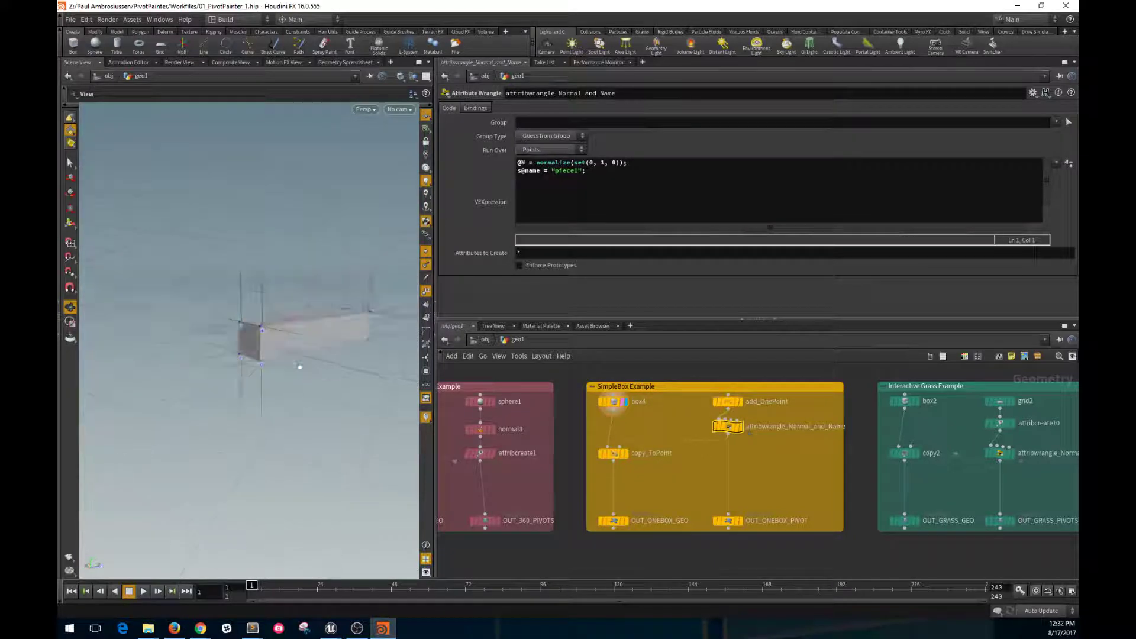
left_click(625, 454)
left_click_drag(357, 362, 278, 365)
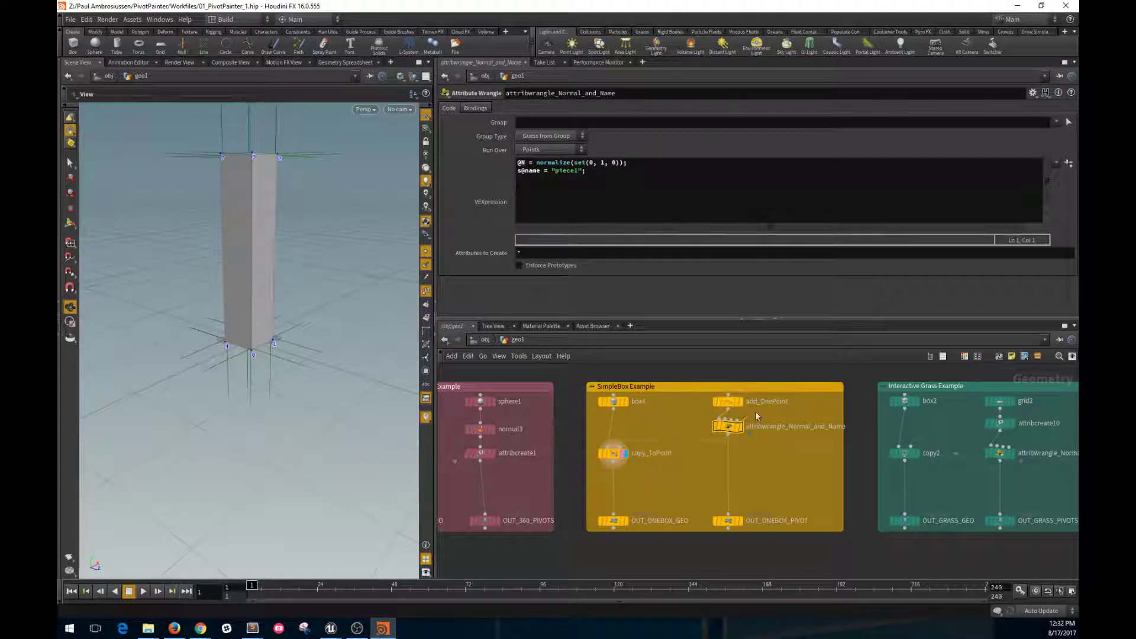
- Display the OUT_ONEBOX_GEO and OUT_ONEBOX_PIVOT outputs of the SimpleBox Example and inspect each in the viewport
middle_click_drag(676, 472, 680, 448)
scroll(680, 447, "down", 1)
left_click(636, 487)
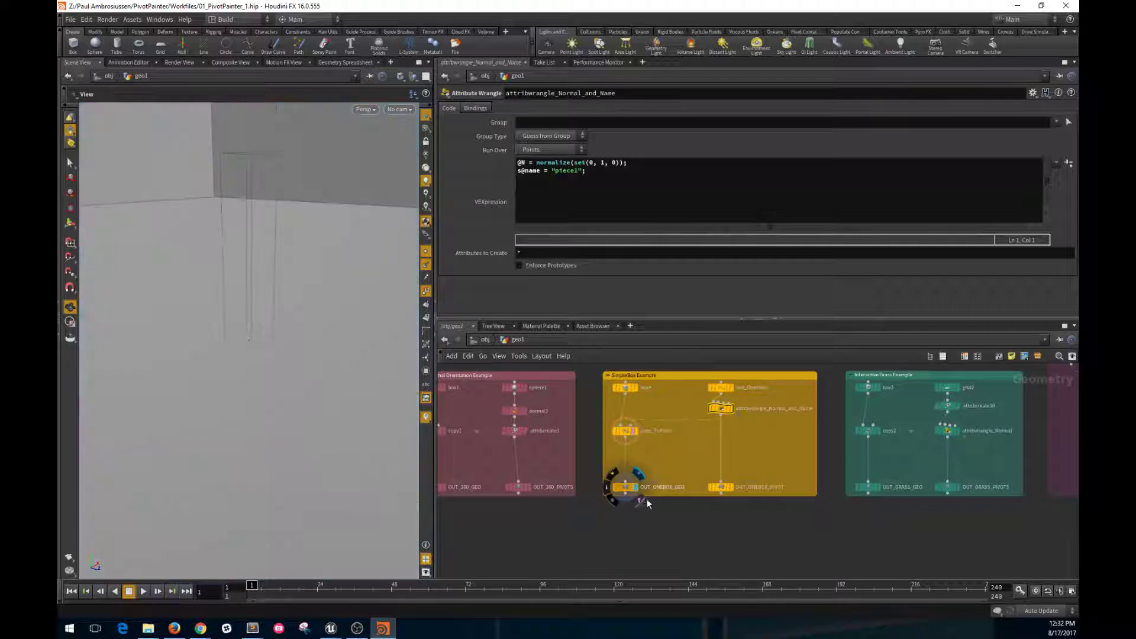
left_click_drag(134, 200, 138, 314)
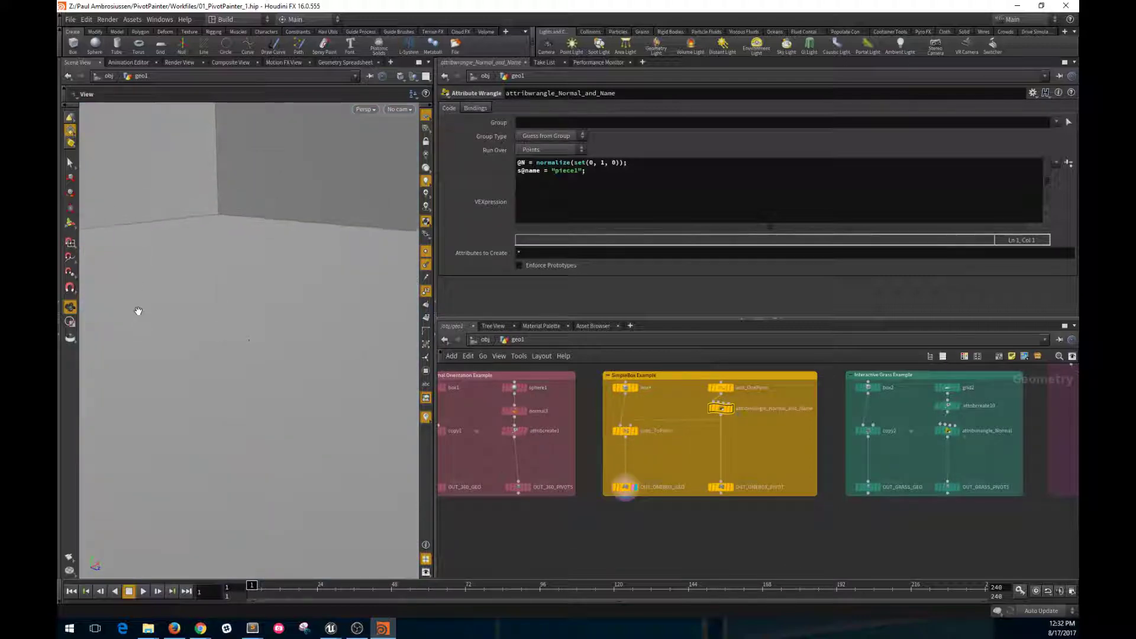
key("f")
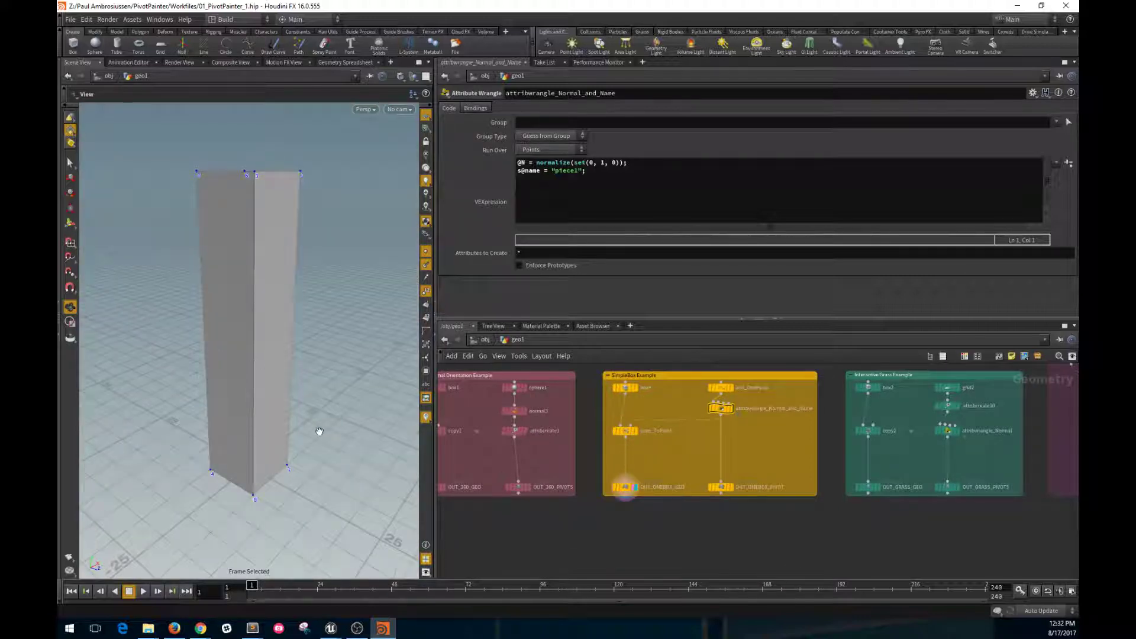
left_click_drag(320, 431, 336, 439)
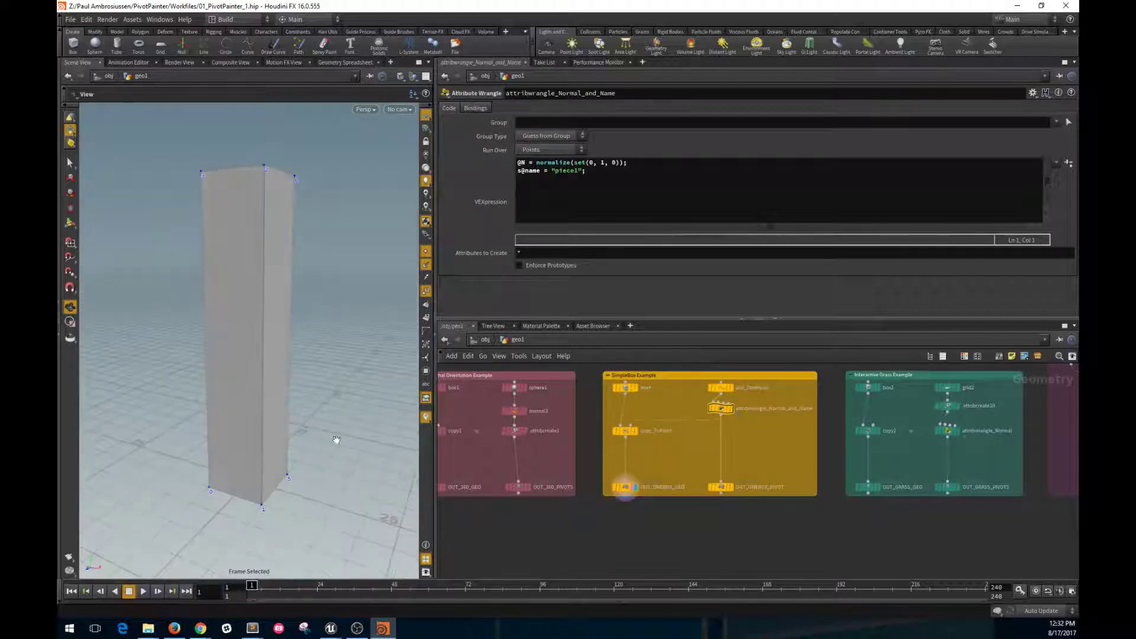
left_click(732, 489)
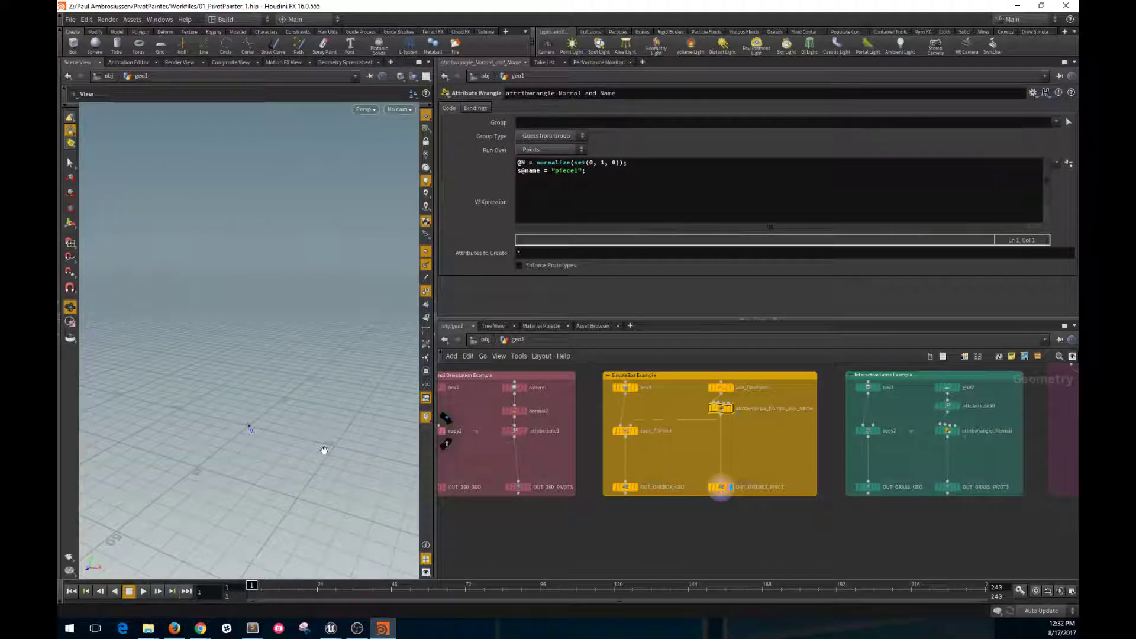
left_click_drag(329, 431, 288, 426)
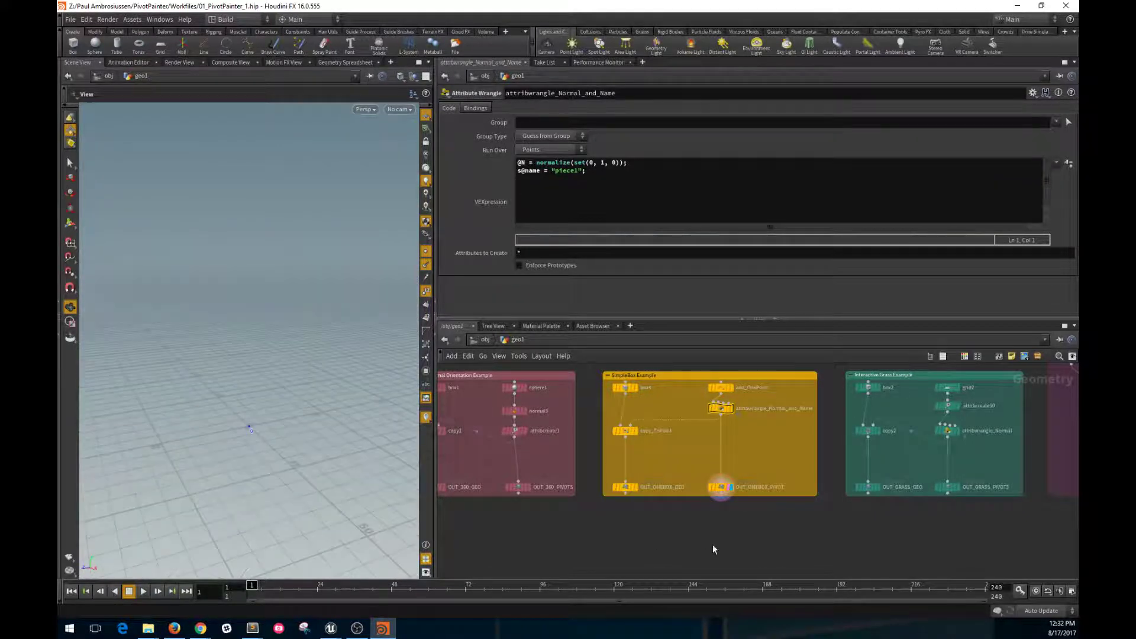
left_click_drag(295, 483, 303, 430)
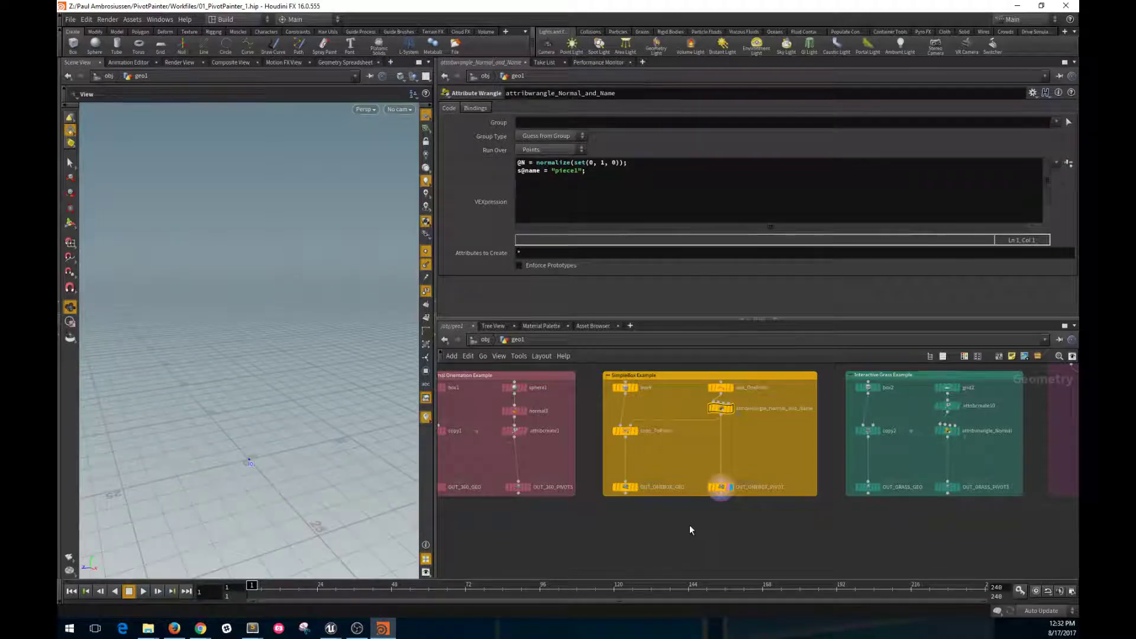
- Add a Pivot Painter node below the SimpleBox Example network box
key("Tab")
type("pivot")
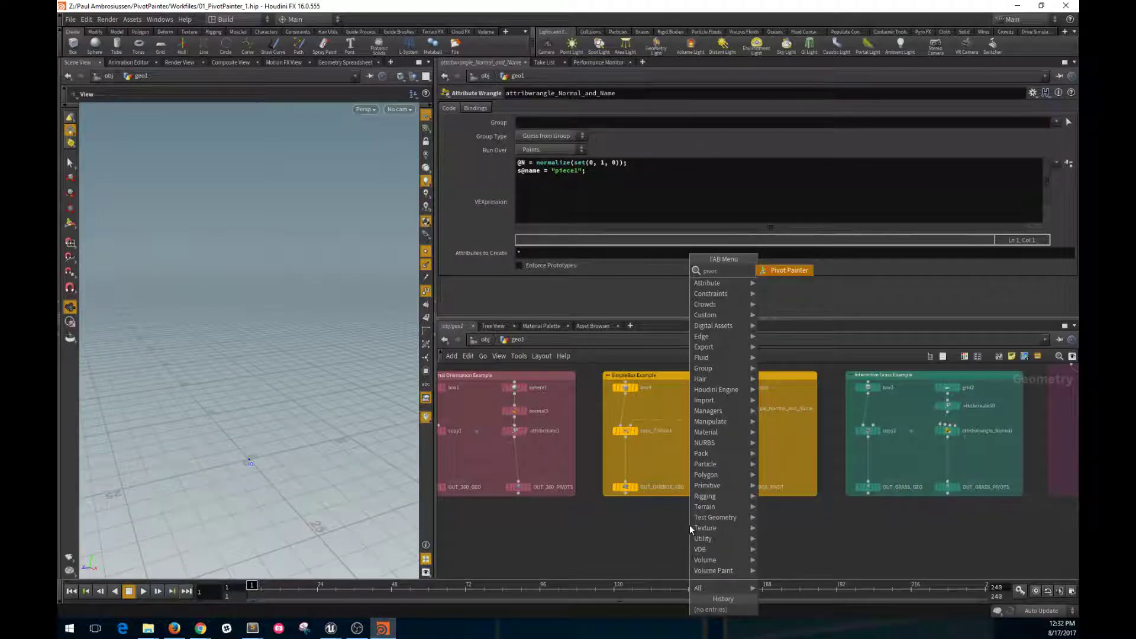
key("Return")
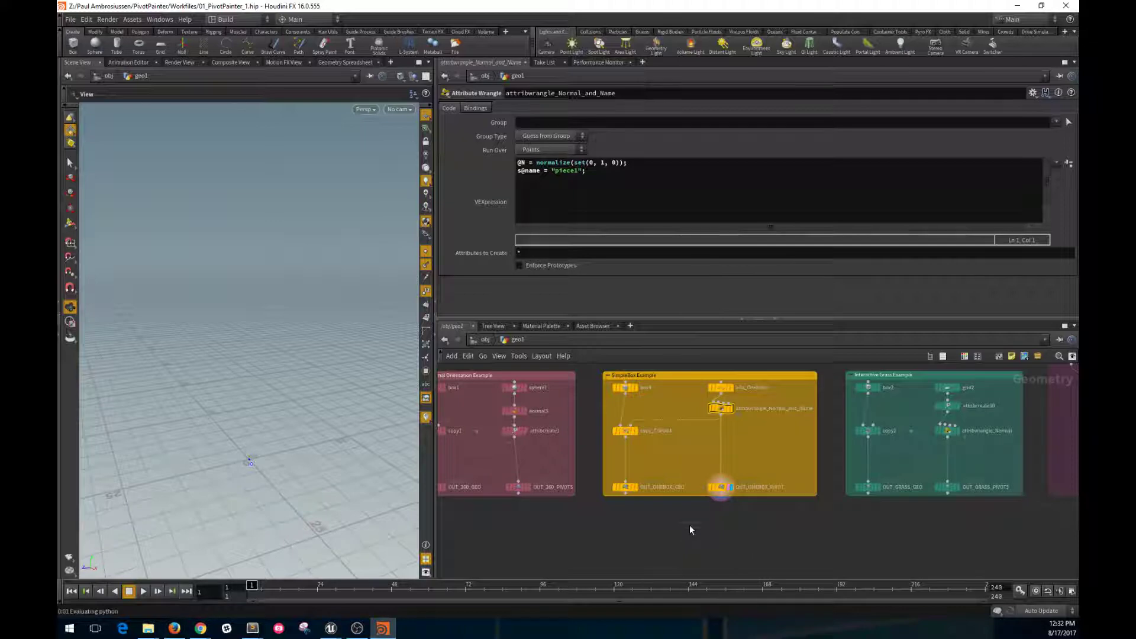
left_click(690, 524)
- Wire OUT_ONEBOX_GEO into the Pivot Painter's first input and OUT_ONEBOX_PIVOT into its second, and display the Pivot Painter node
scroll(635, 503, "up", 2)
left_click(623, 492)
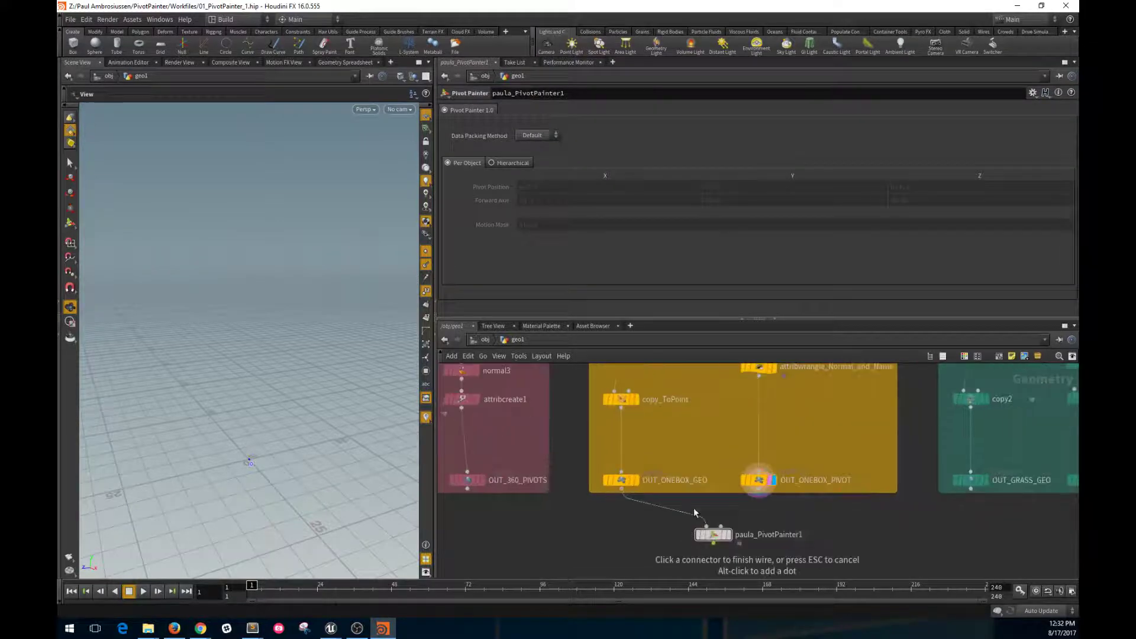
left_click(713, 534)
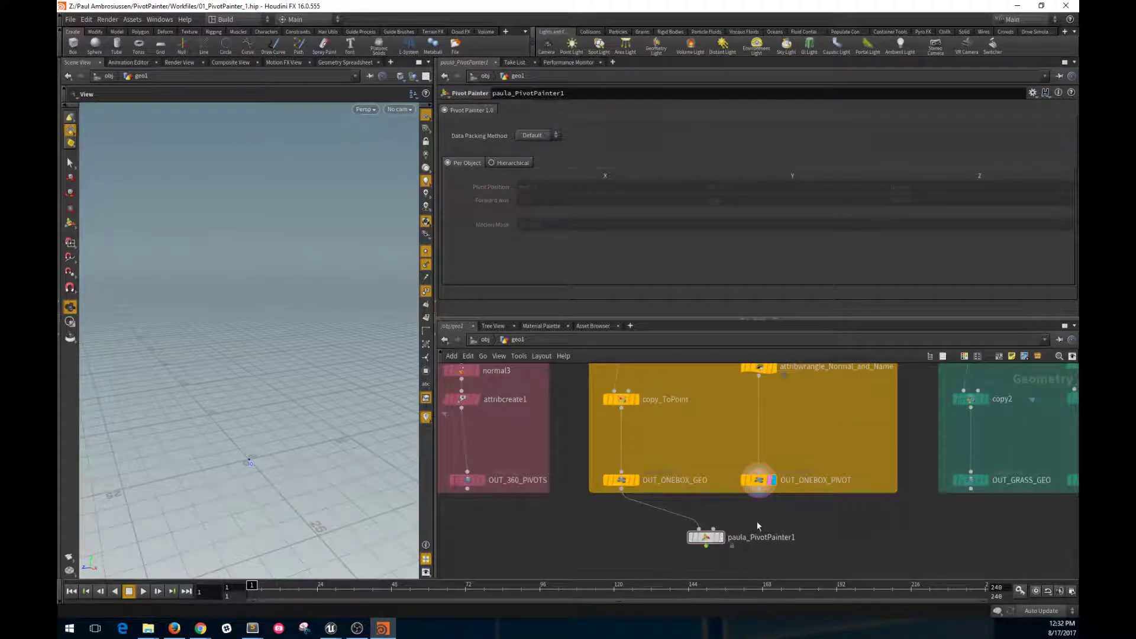
left_click(760, 497)
left_click(705, 538)
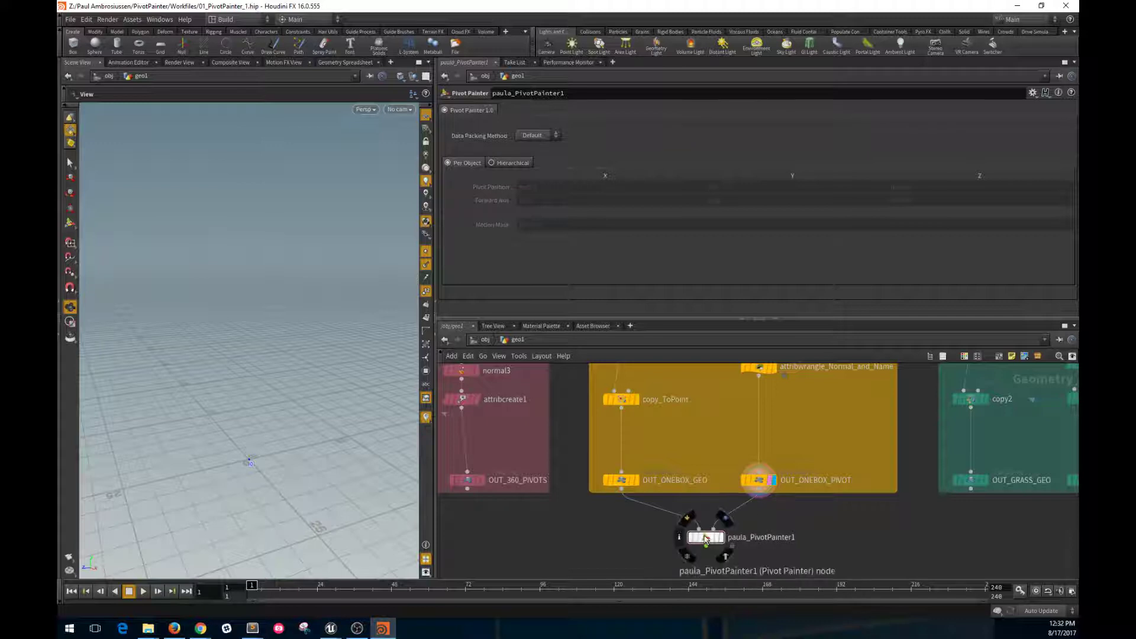
left_click(717, 538)
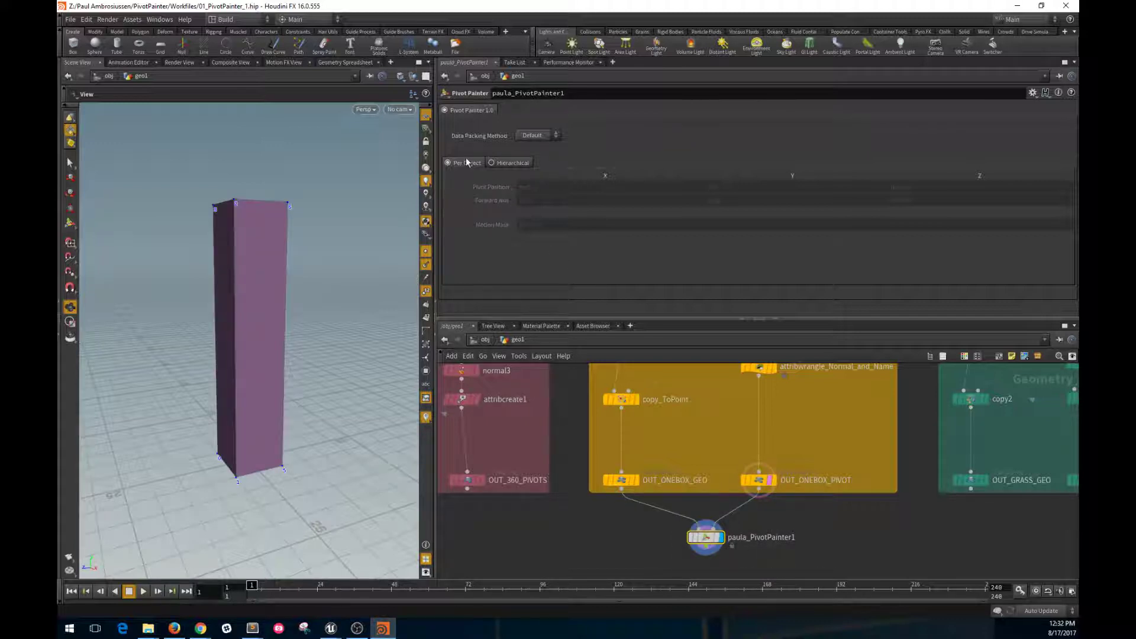
right_click_drag(324, 263, 309, 436)
left_click_drag(348, 384, 293, 383)
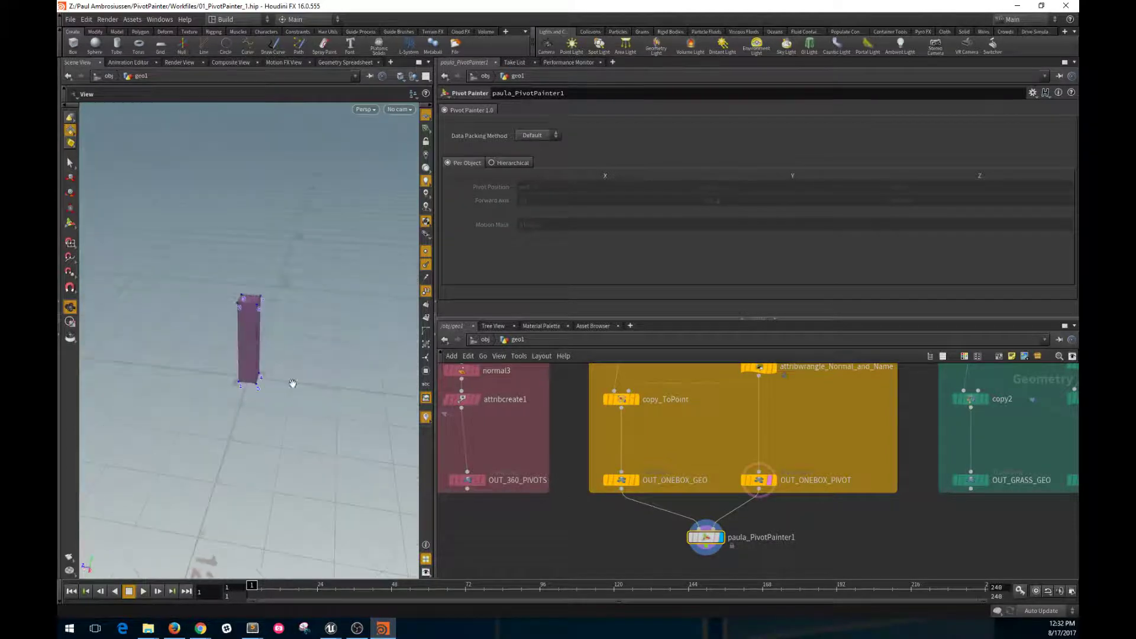
- Add an Output node connected beneath the Pivot Painter node
scroll(830, 548, "up", 2)
key("Tab")
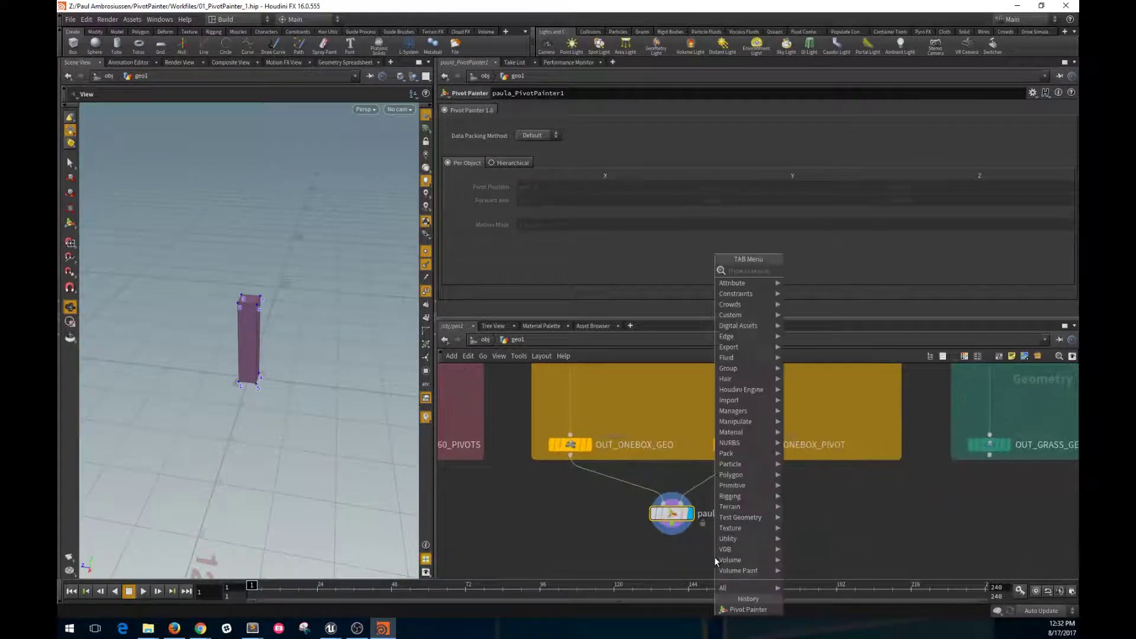
type("outpu")
key("Return")
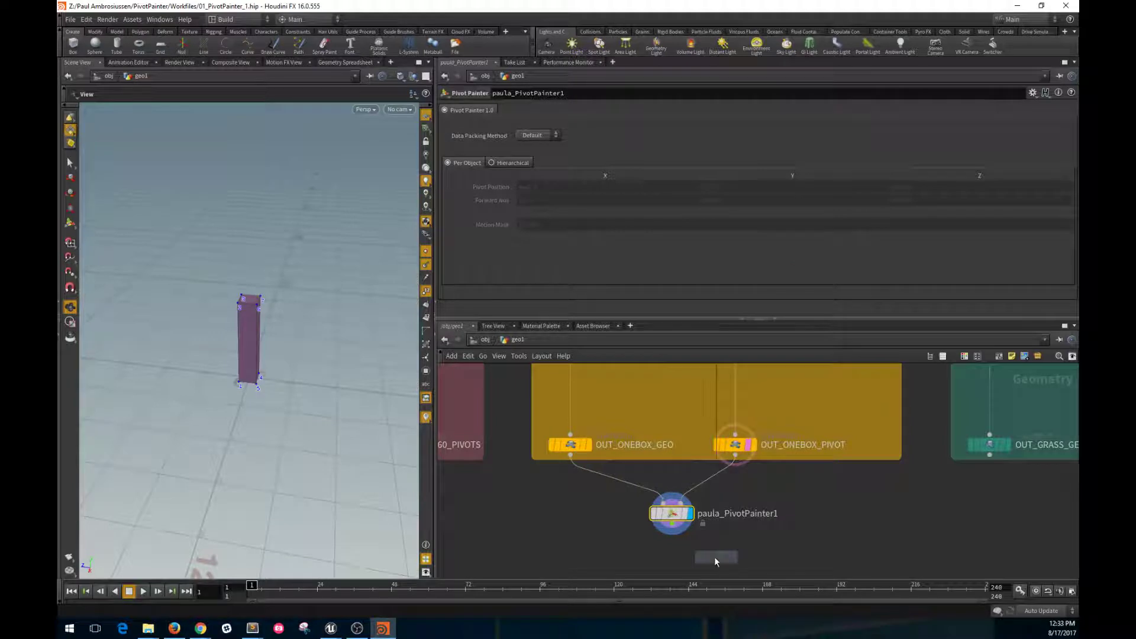
left_click(673, 559)
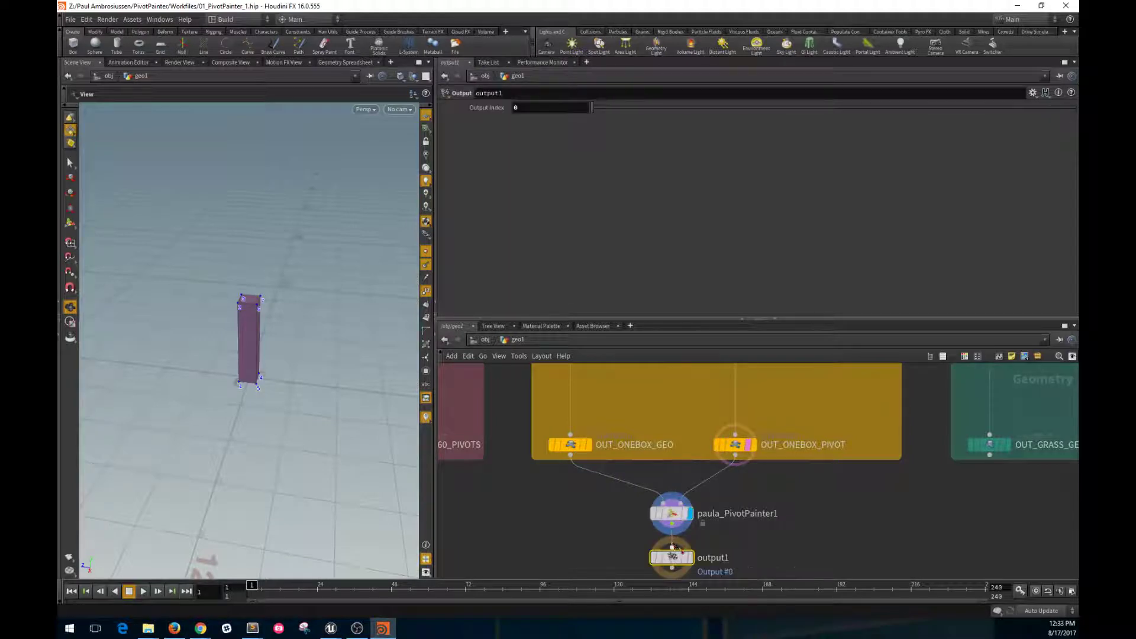
- Display the Output node and export geo1 as an FBX file named SM_SimpleBox
left_click(690, 558)
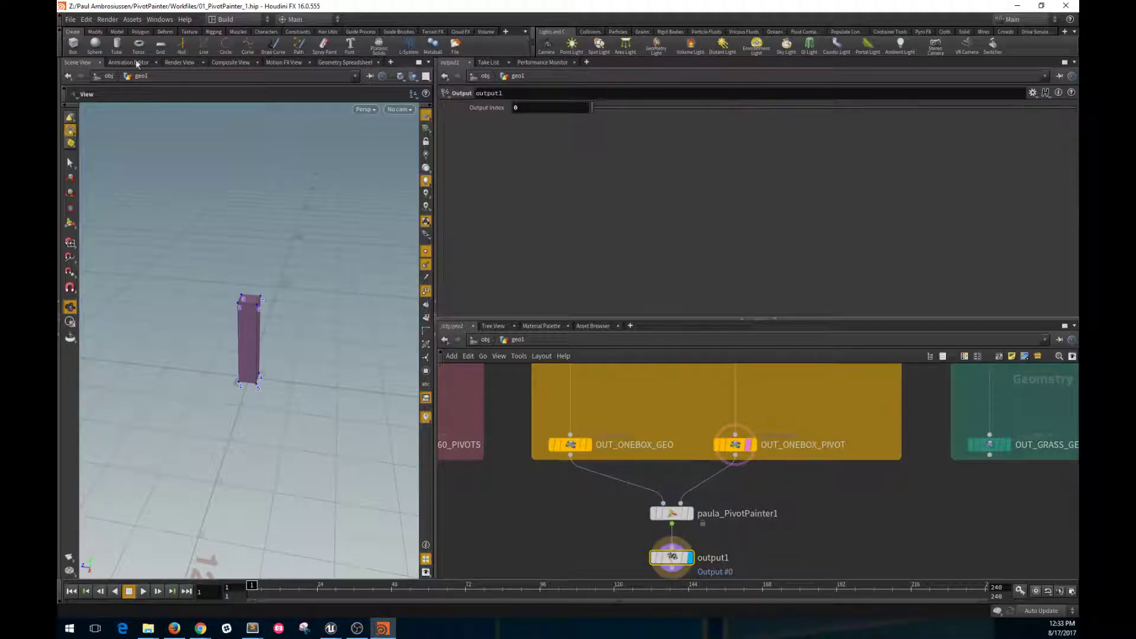
left_click(71, 20)
mouse_move(154, 204)
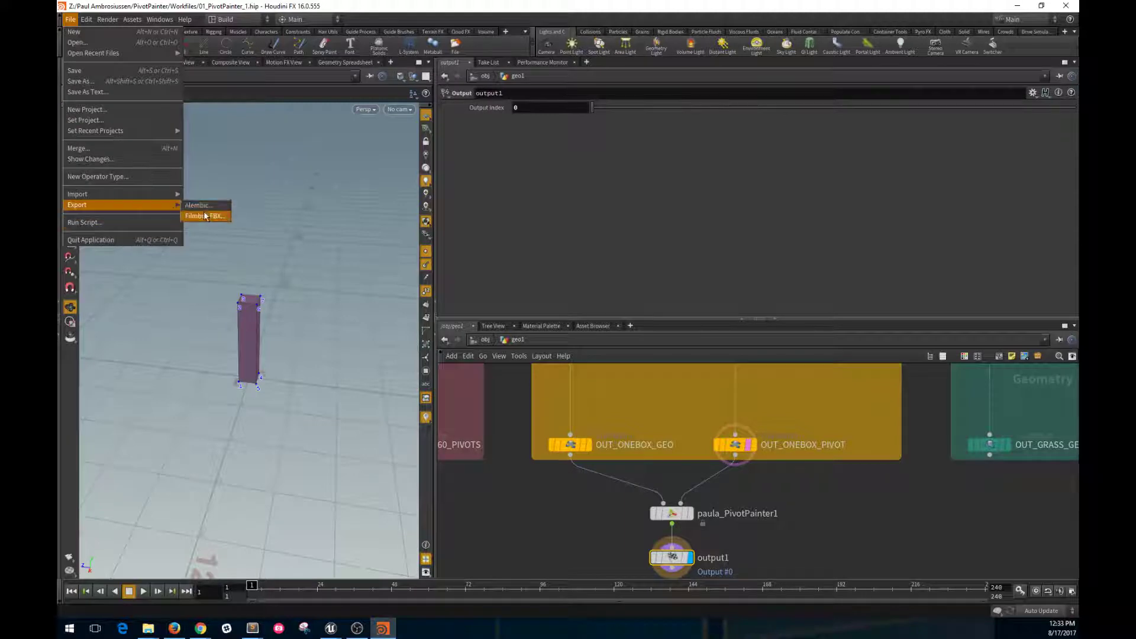
left_click(205, 216)
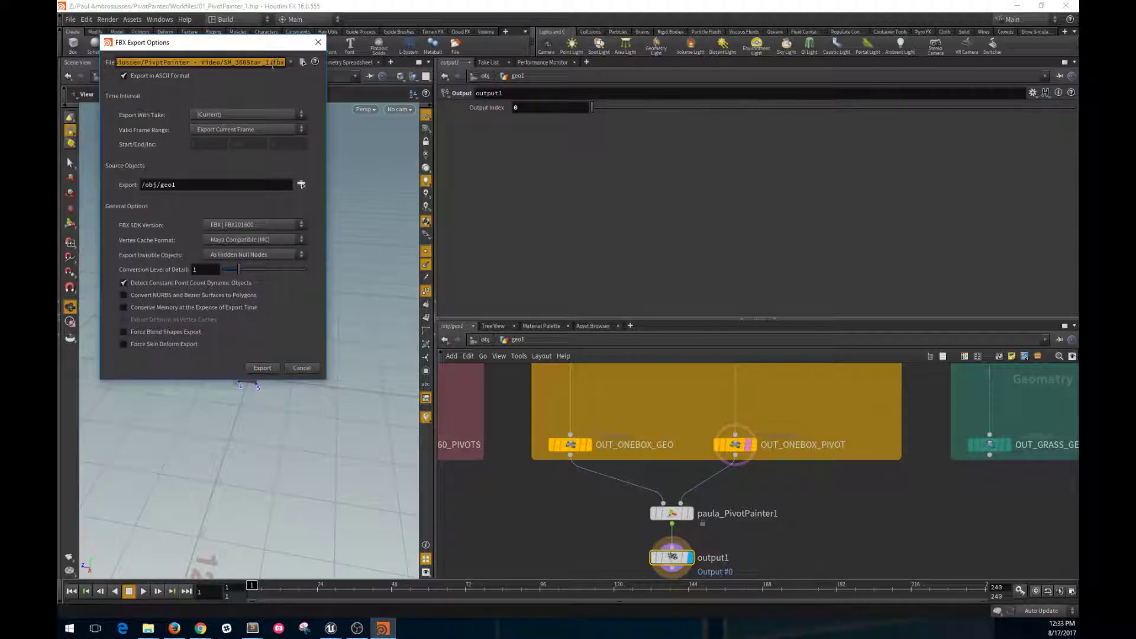
left_click(273, 63)
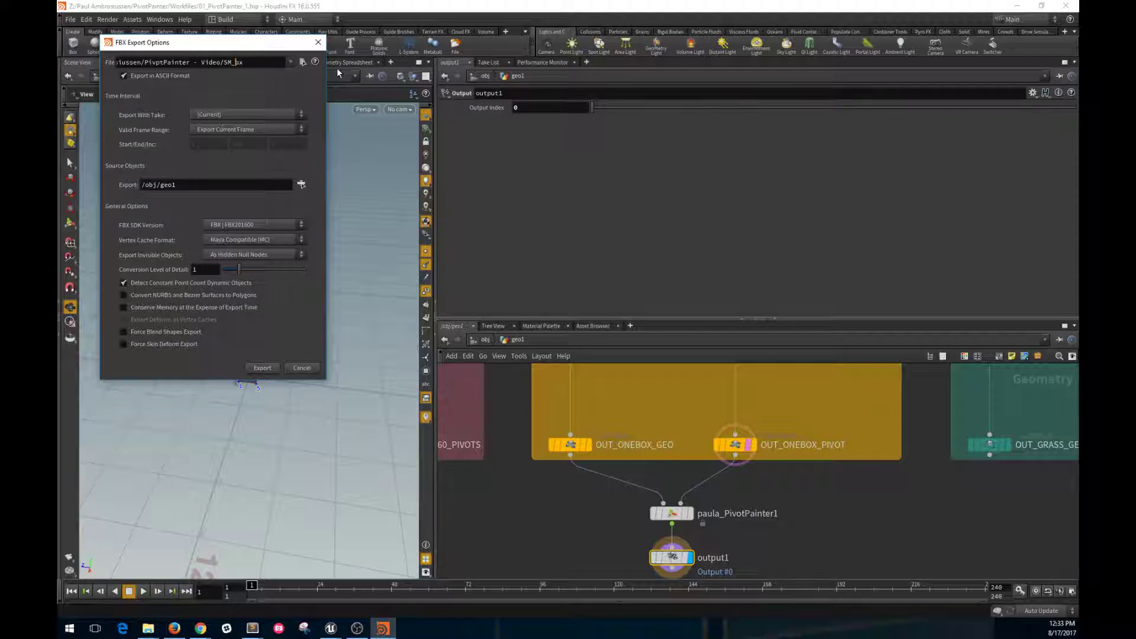
type("Simple")
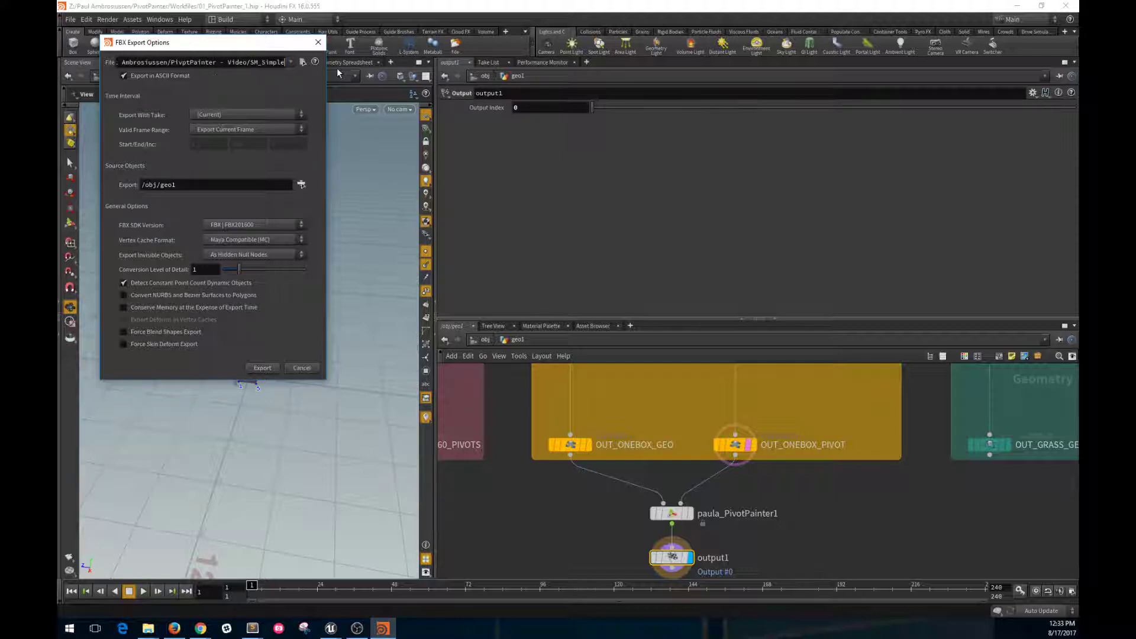
type("Box")
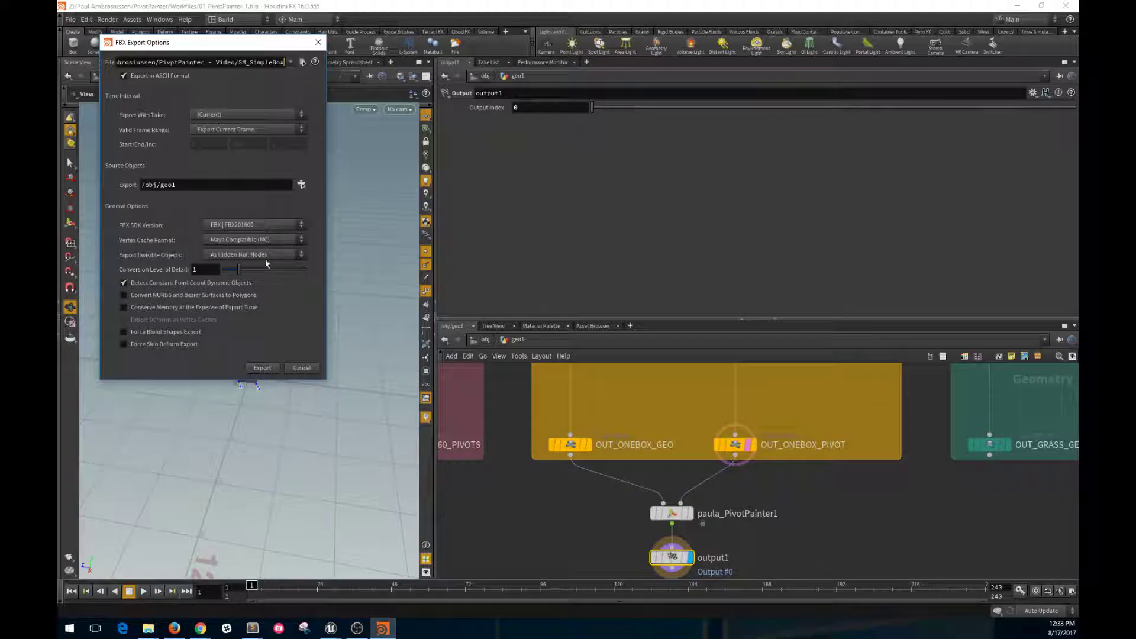
left_click(261, 368)
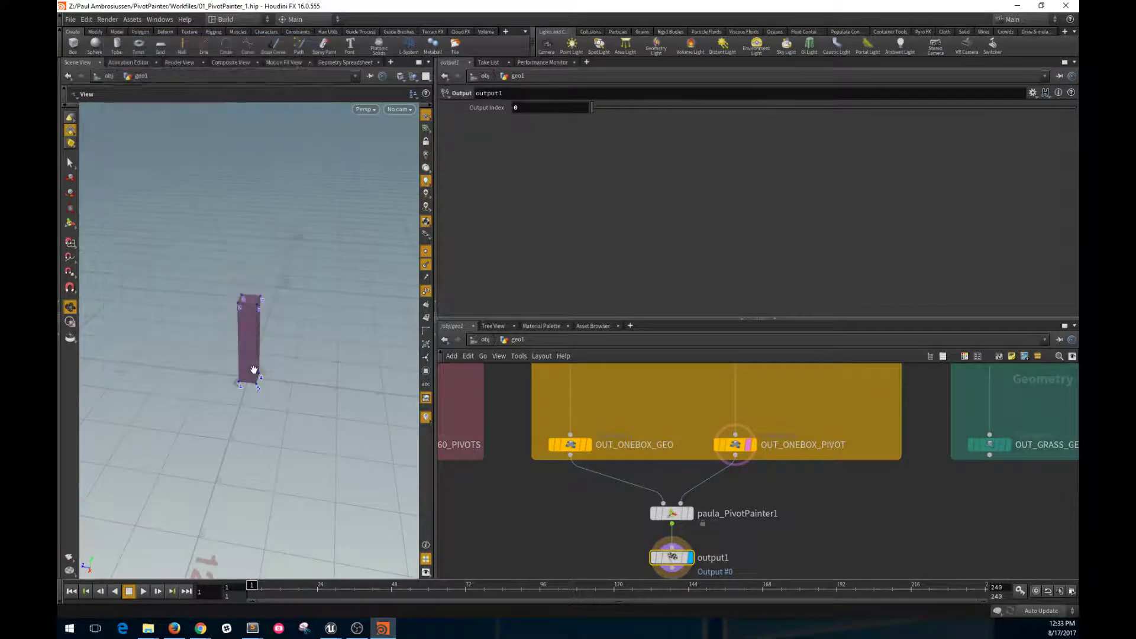
- Switch to Unreal Editor and choose SM_SimpleBox.fbx for import into the Content folder
left_click(331, 628)
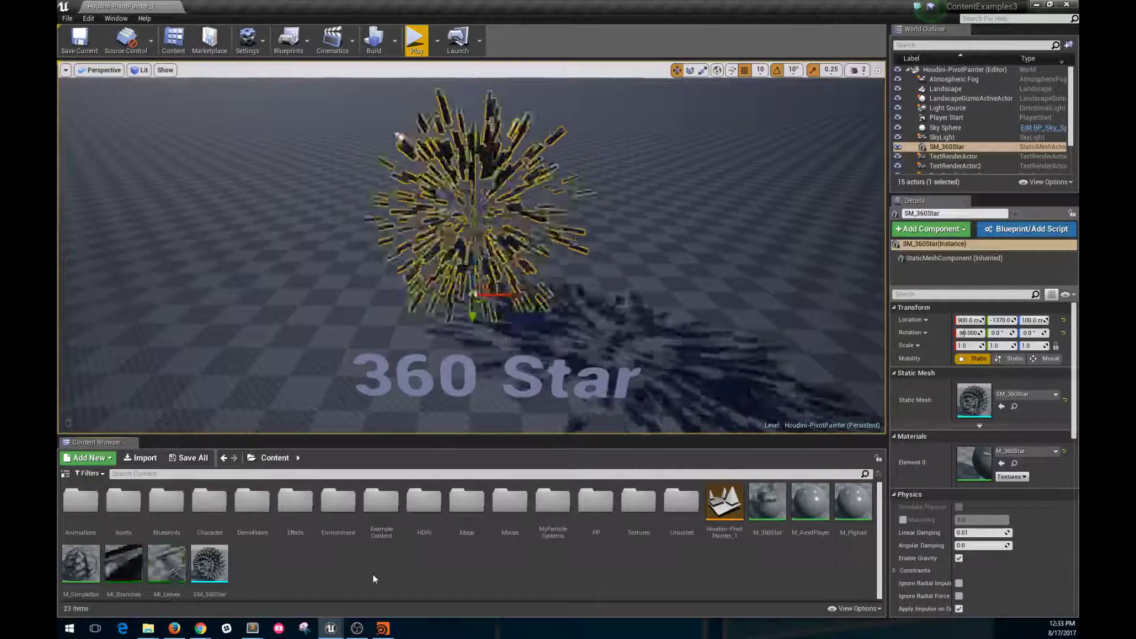
right_click(373, 574)
left_click(403, 324)
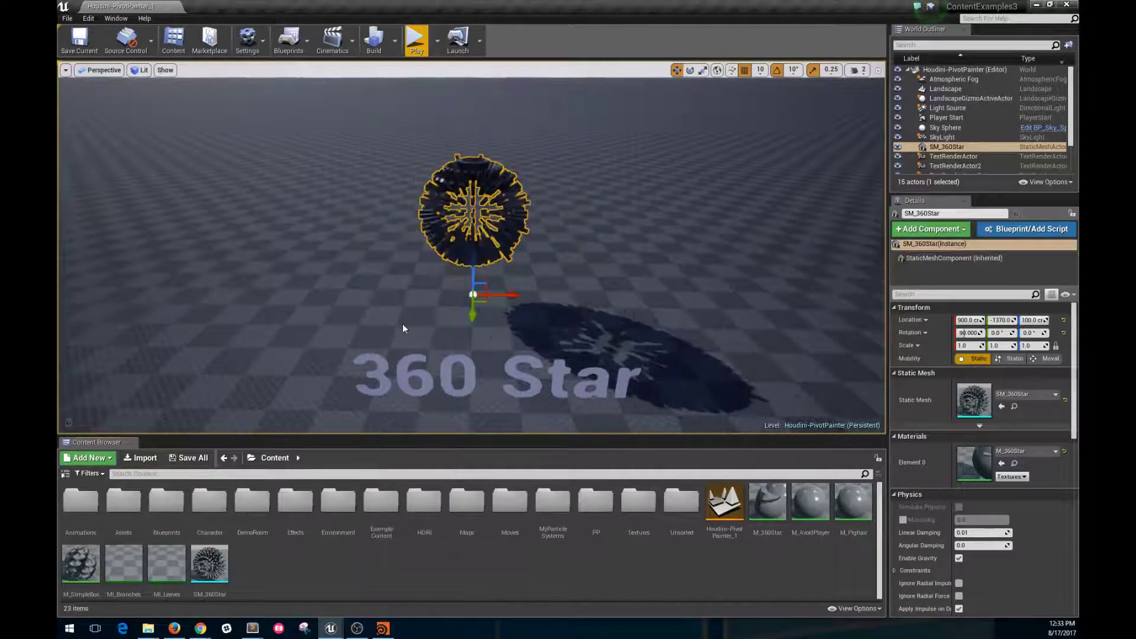
left_click(206, 86)
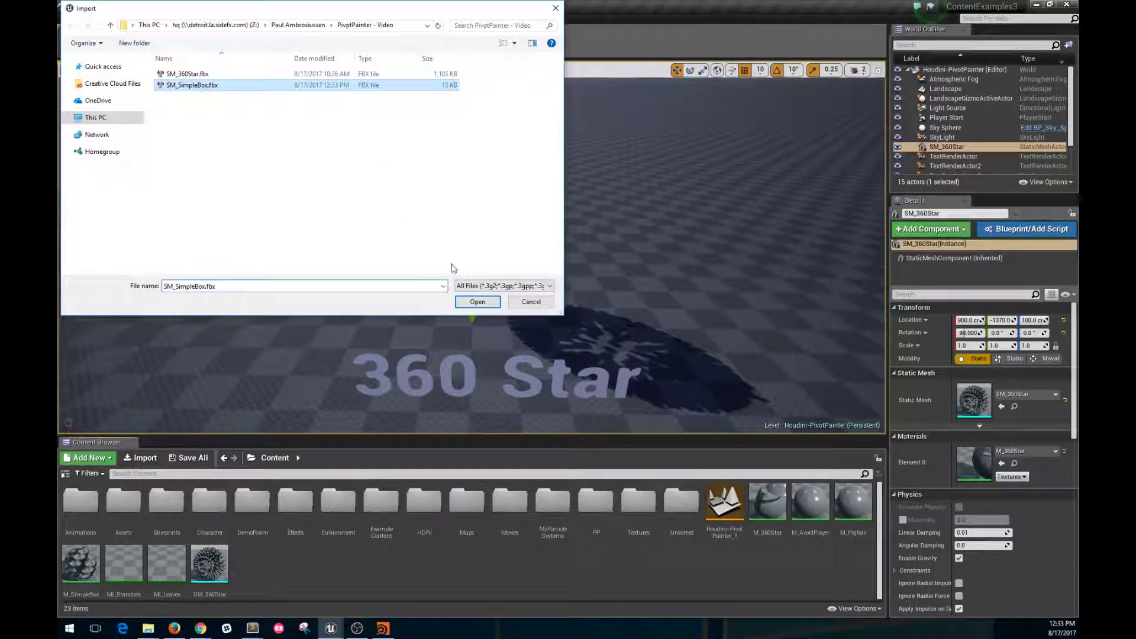
left_click(476, 302)
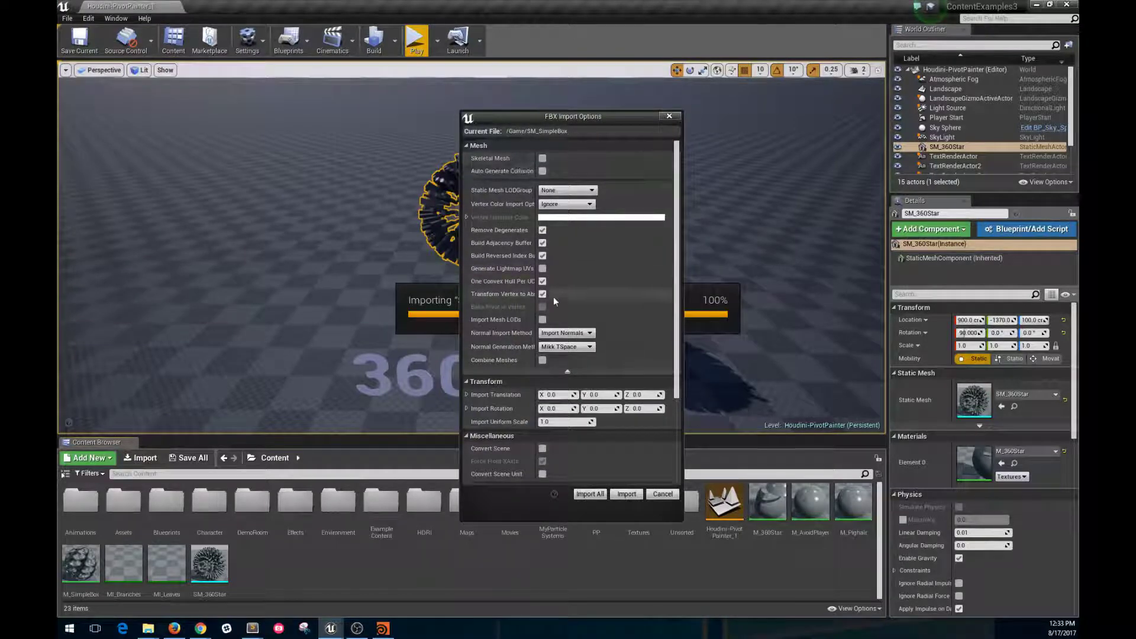
- Review the mesh, transform and material options of the FBX import and import SM_SimpleBox with the current settings
scroll(550, 320, "down", 4)
scroll(549, 344, "up", 4)
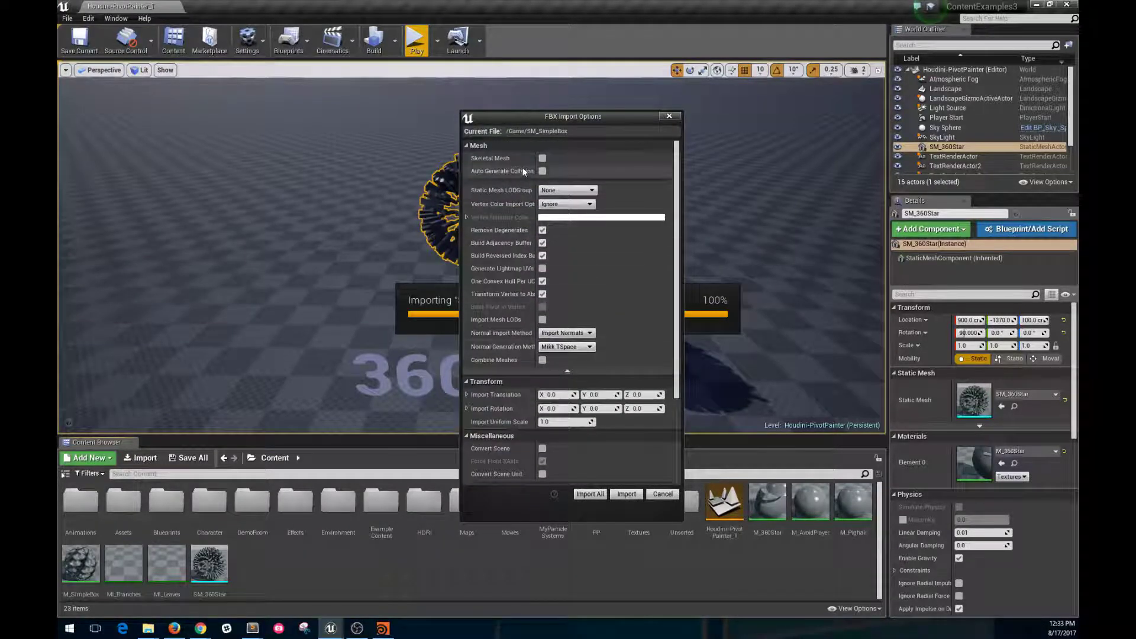
left_click_drag(548, 119, 378, 97)
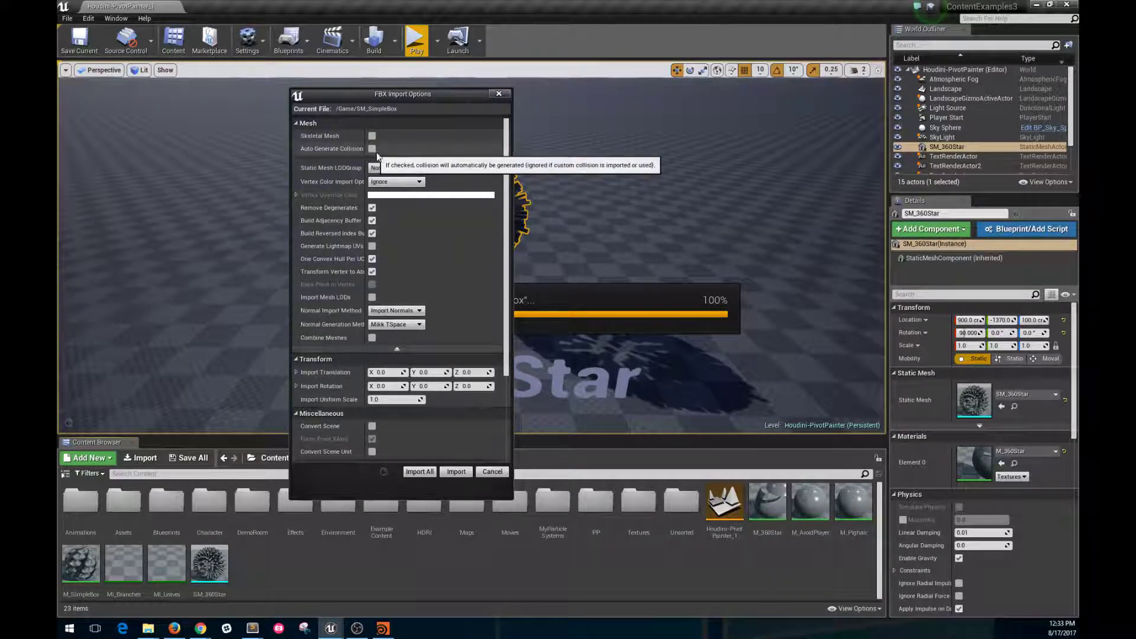
scroll(373, 166, "down", 1)
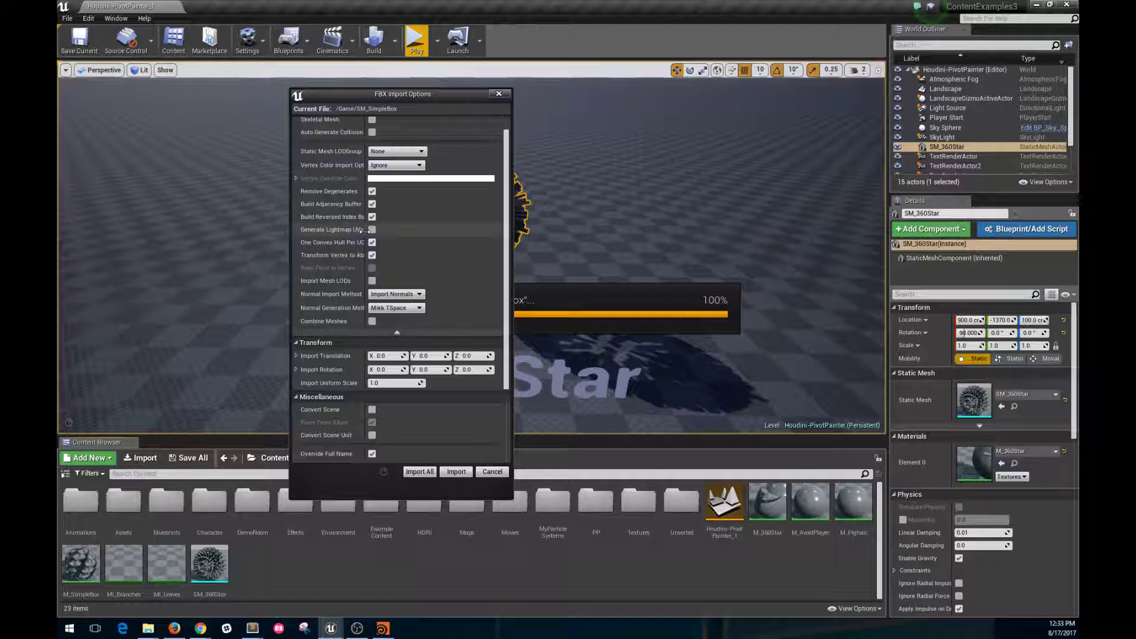
left_click_drag(362, 231, 373, 233)
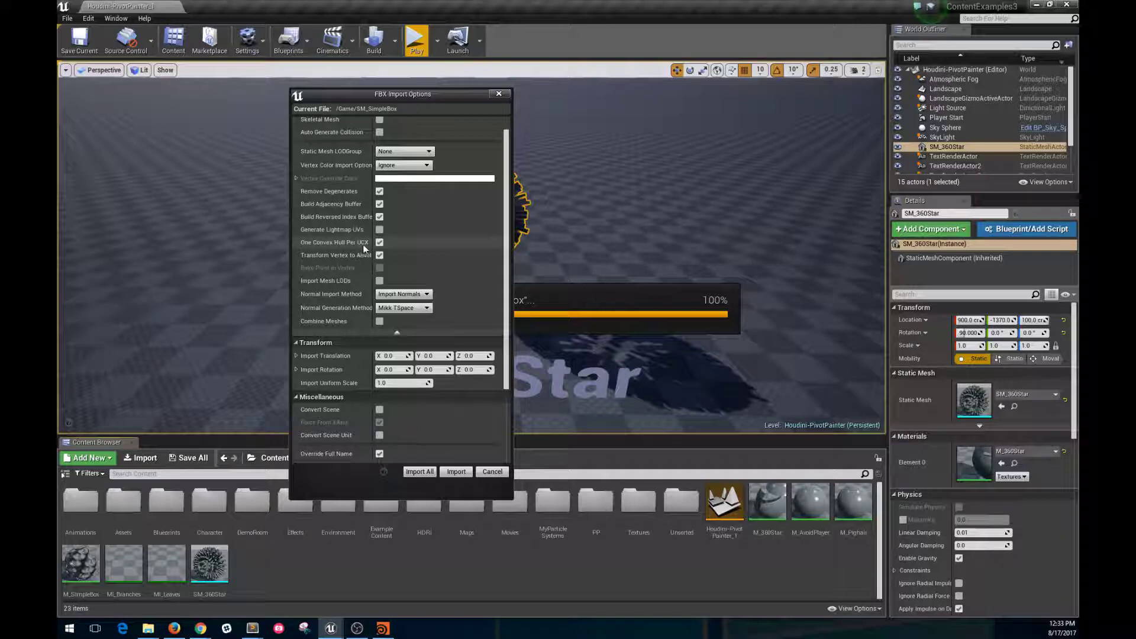
scroll(362, 251, "down", 1)
scroll(344, 278, "down", 1)
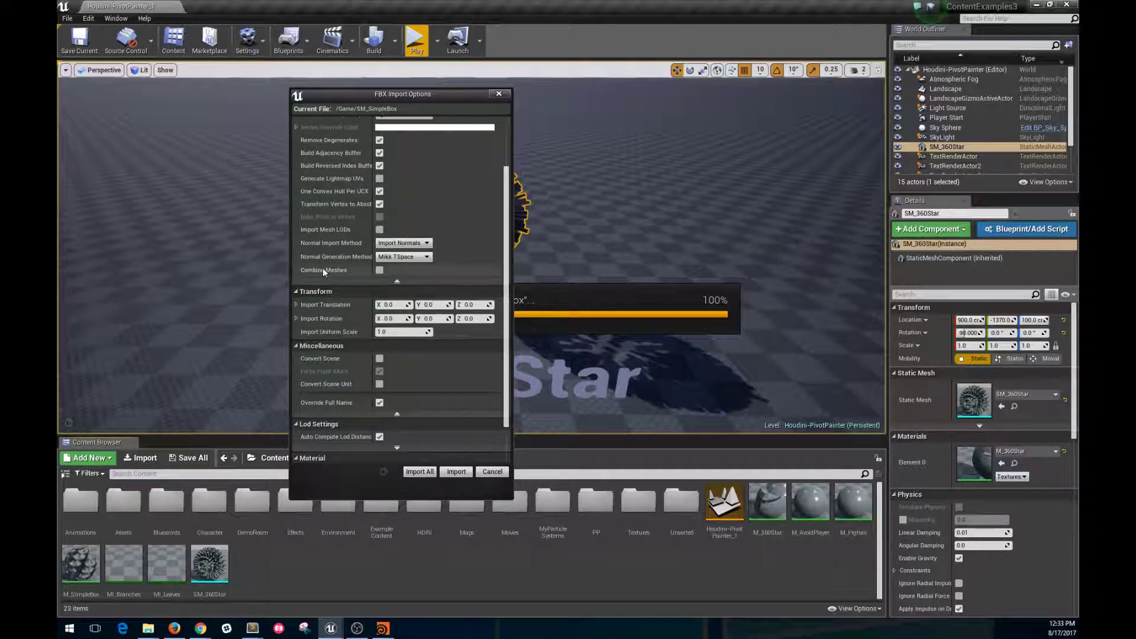
scroll(384, 273, "down", 3)
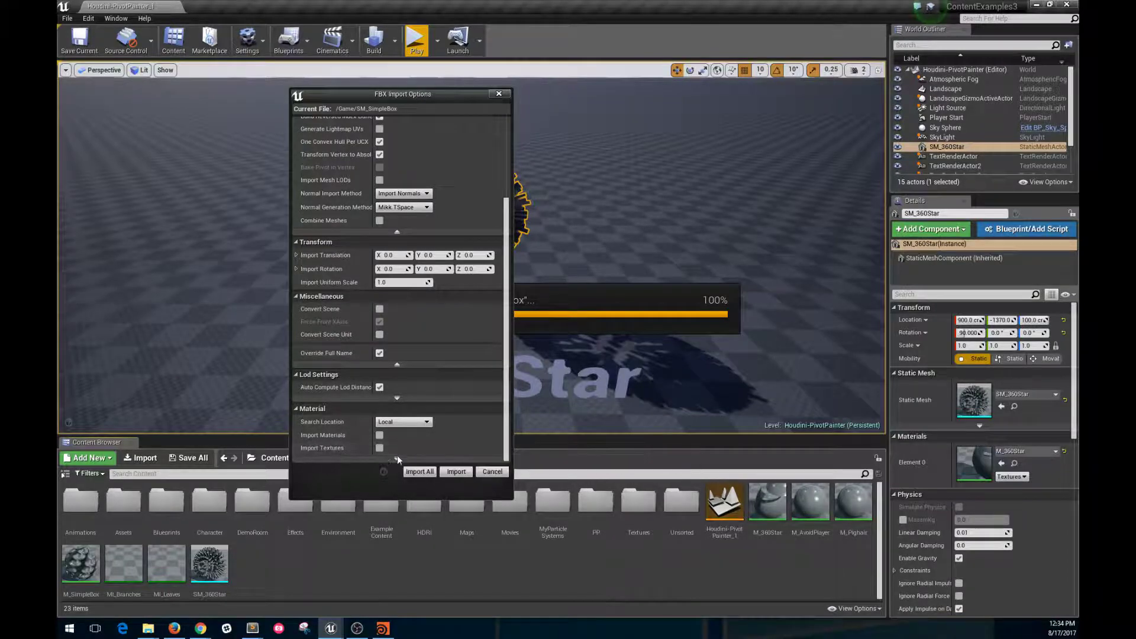
left_click(456, 471)
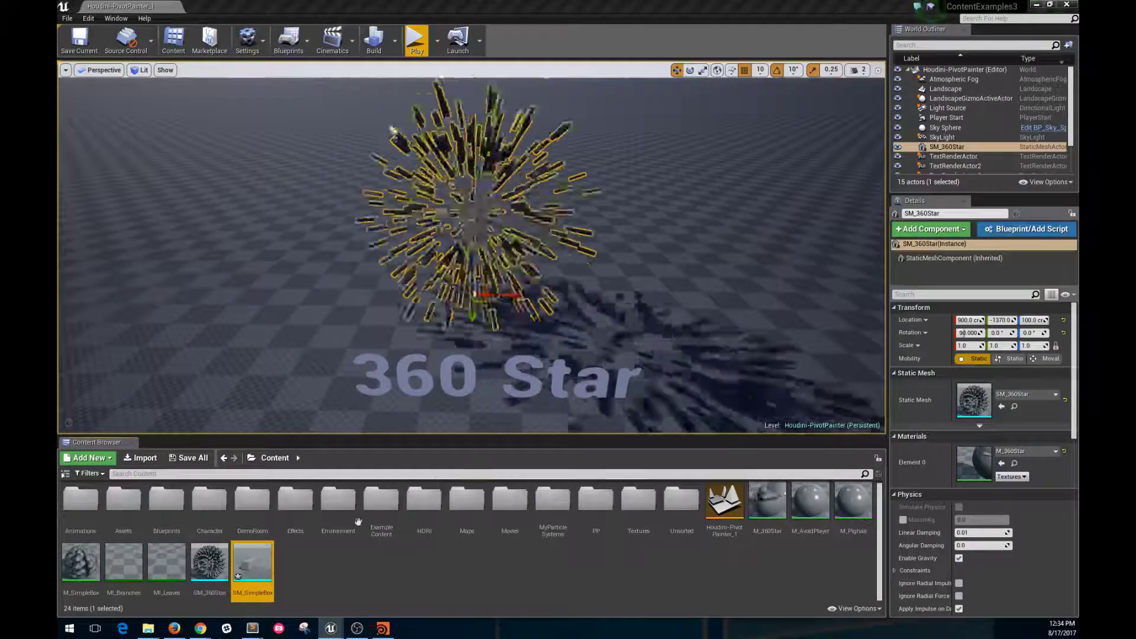
- Place the SM_SimpleBox mesh in the level beside the 360 Star and rotate it 90° to stand upright
right_click_drag(471, 248, 651, 299)
left_click_drag(259, 587, 453, 298)
key("f")
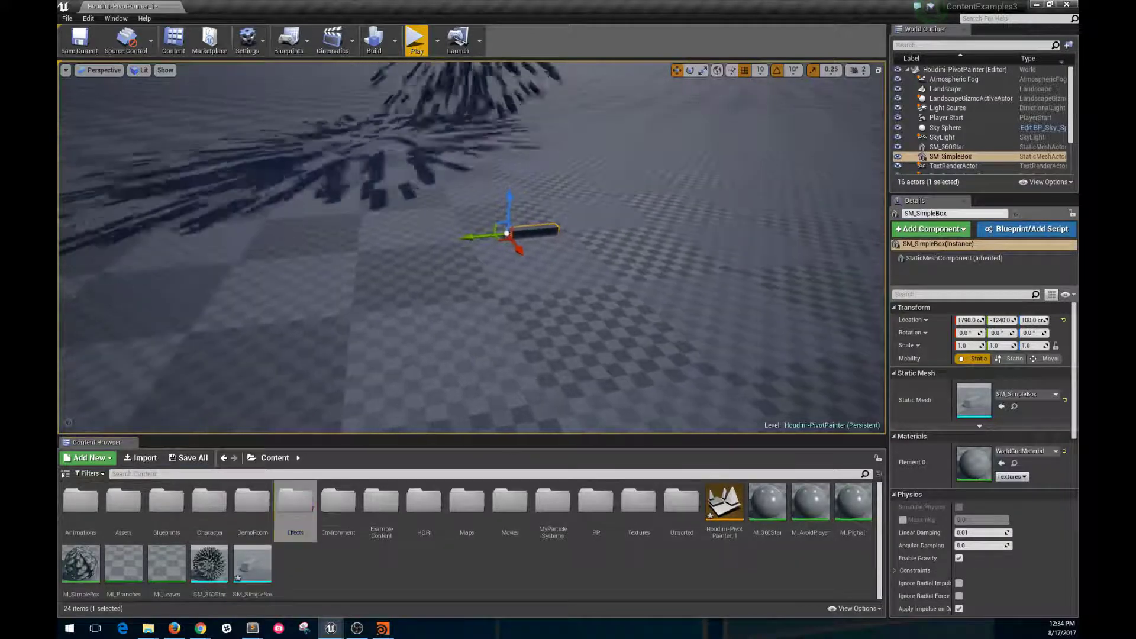
key("e")
left_click_drag(445, 200, 413, 247)
right_click_drag(369, 287, 517, 303)
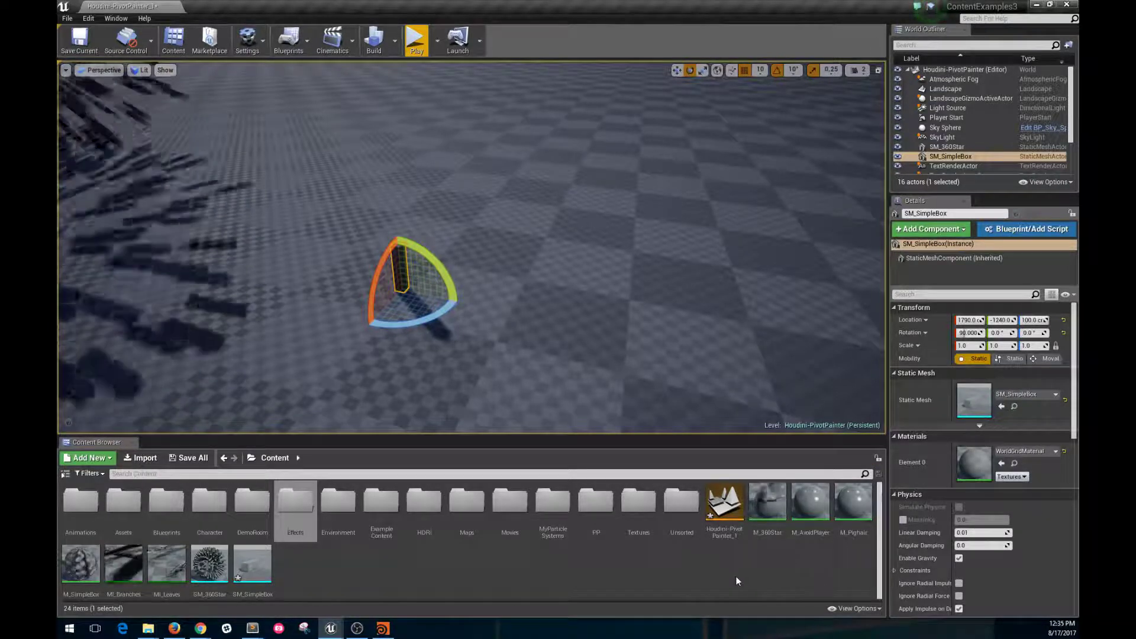
- Assign the M_SimpleBox material to the placed box and inspect it in the viewport
left_click_drag(80, 562, 975, 463)
right_click_drag(648, 338, 626, 336)
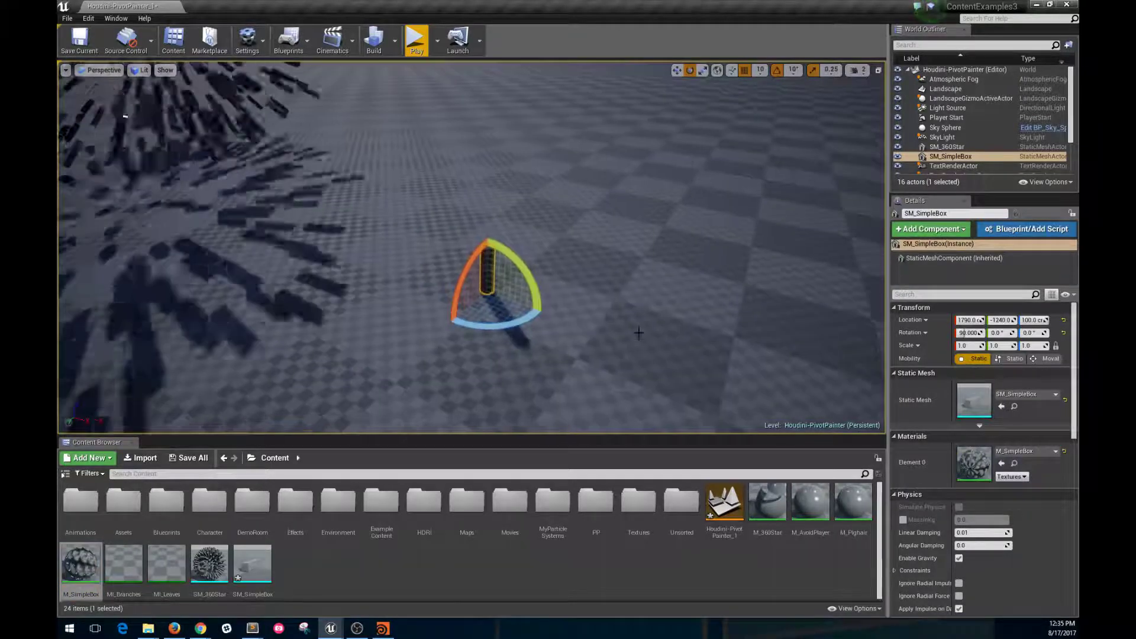
key("f")
scroll(592, 325, "down", 5)
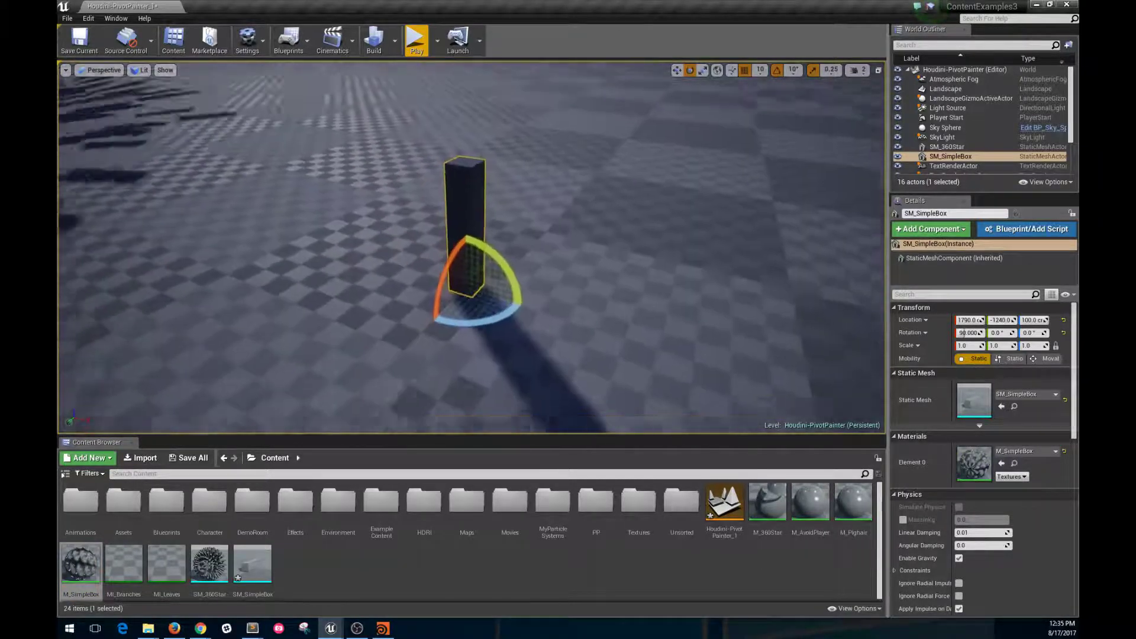
left_click_drag(583, 320, 582, 320, "alt")
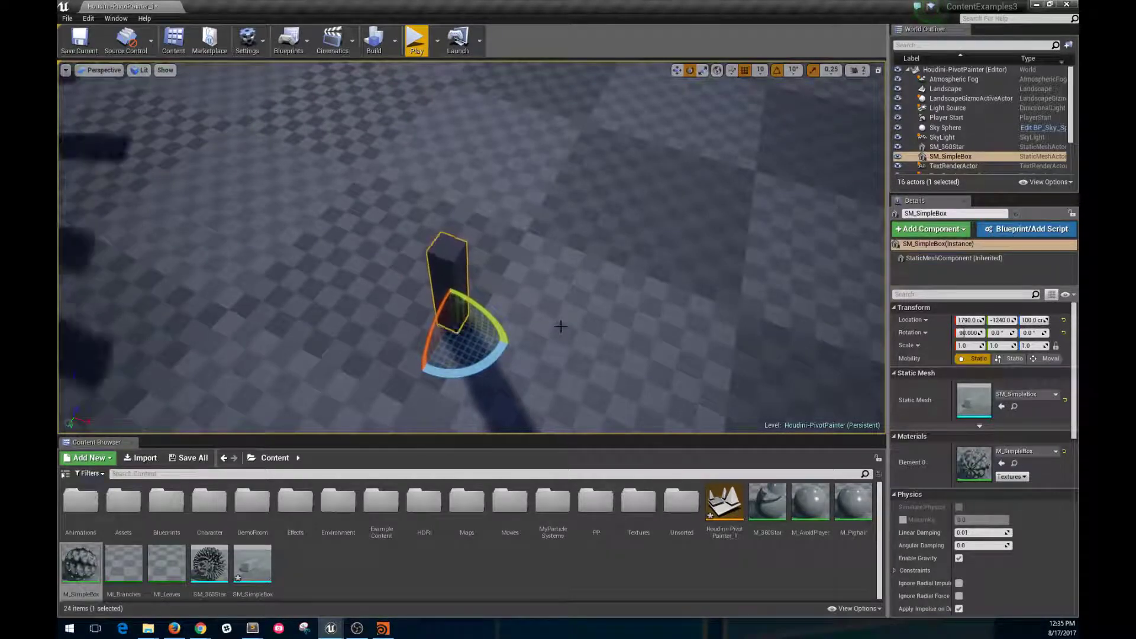
scroll(481, 278, "down", 4)
mouse_move(483, 261)
left_mouse_down("alt")
mouse_move(491, 281)
mouse_move(482, 246)
left_mouse_up("alt")
right_click_drag(483, 246, 644, 223)
key("w")
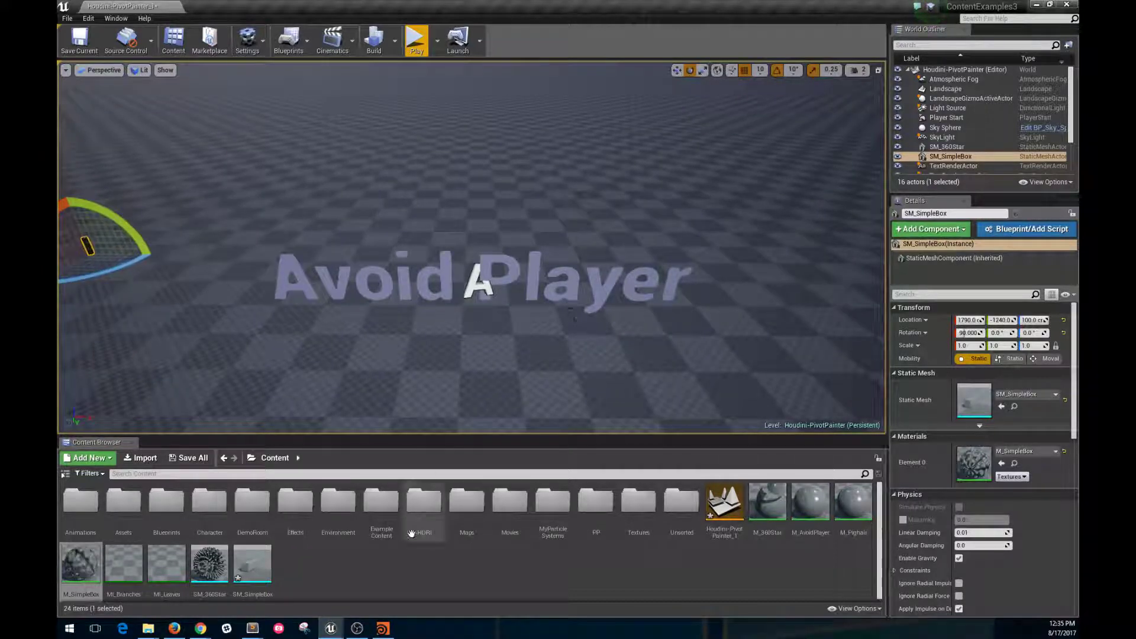
- Switch to Houdini and move the Output node beneath the Interactive Grass Example network box
left_click(383, 628)
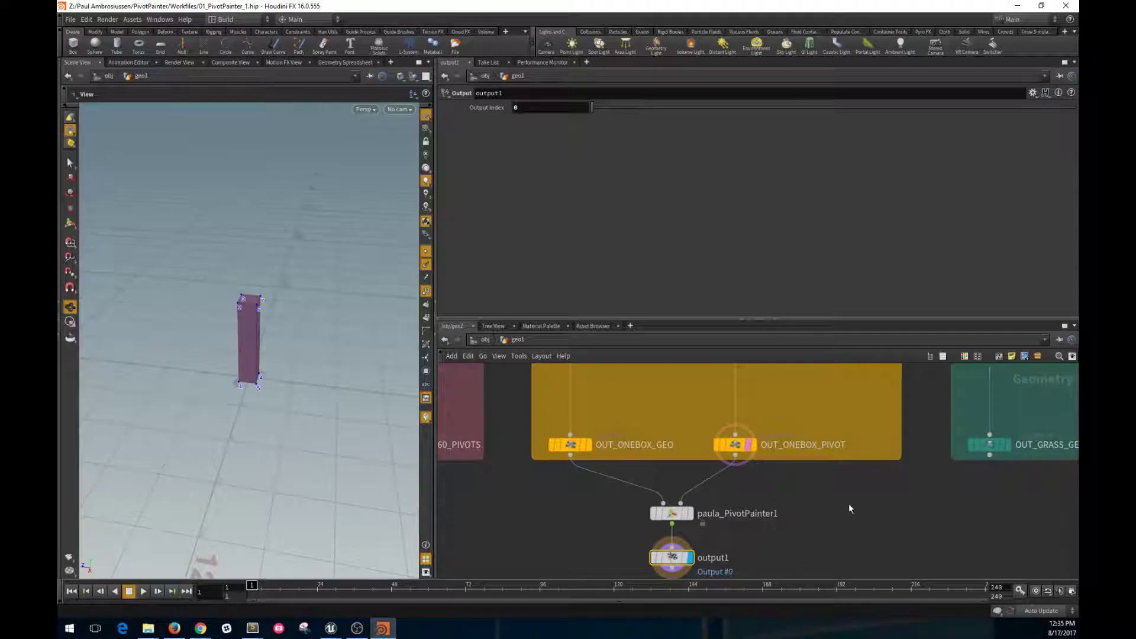
left_click_drag(672, 557, 1010, 551)
middle_click_drag(968, 497, 604, 491)
left_click_drag(629, 516, 717, 527)
- Display the grid2 node of the Interactive Grass Example and frame its grid in the viewport
scroll(750, 466, "down", 2)
middle_click_drag(814, 394, 783, 529)
scroll(723, 449, "up", 2)
left_click(719, 416)
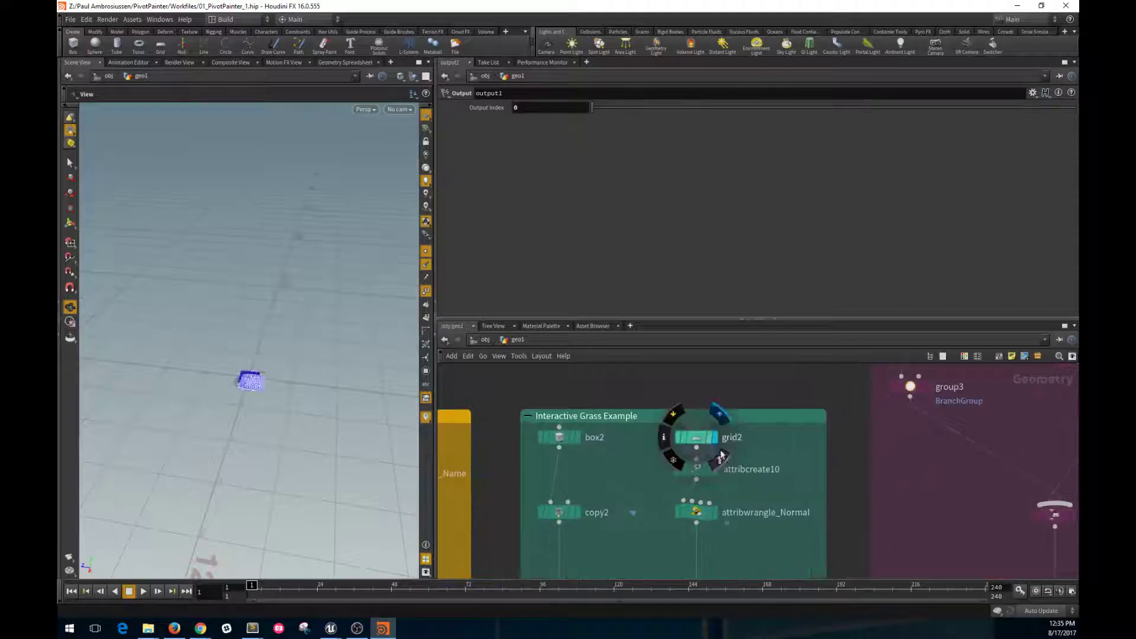
key("f")
left_click_drag(332, 402, 312, 384)
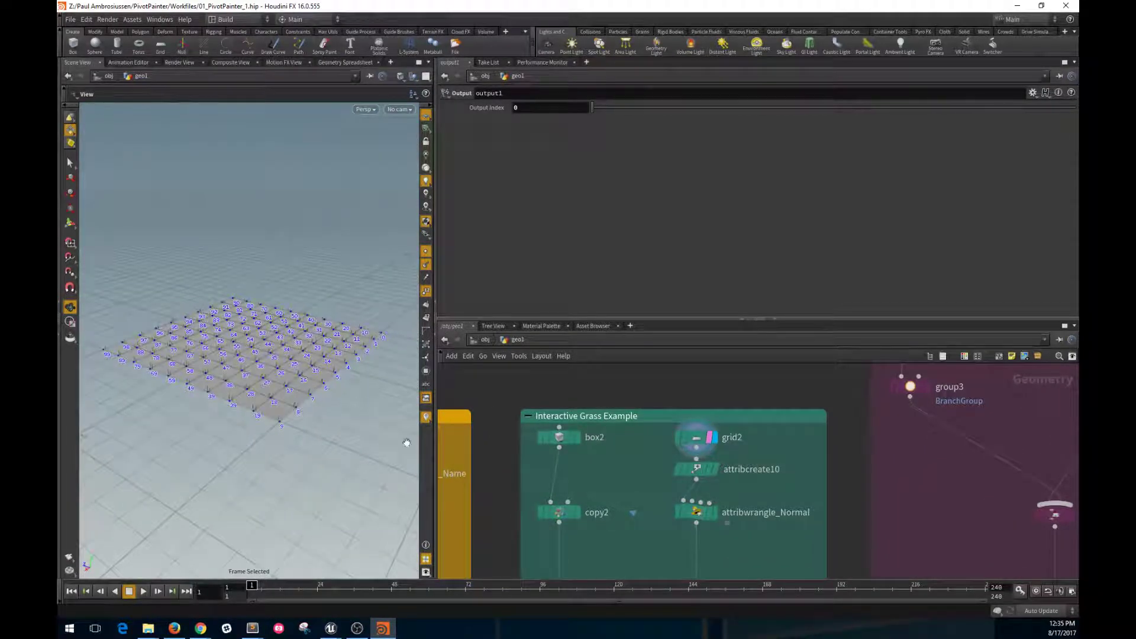
- Examine how the attribcreate10 node defines the name attribute for the grid points
left_click(696, 469)
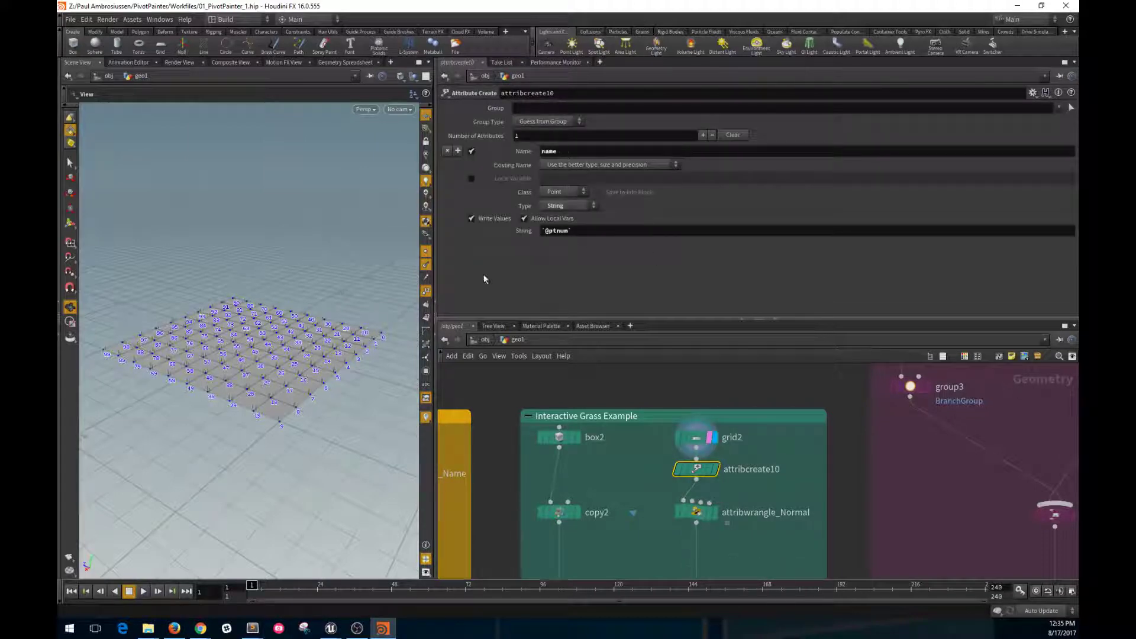
left_click_drag(278, 400, 290, 420)
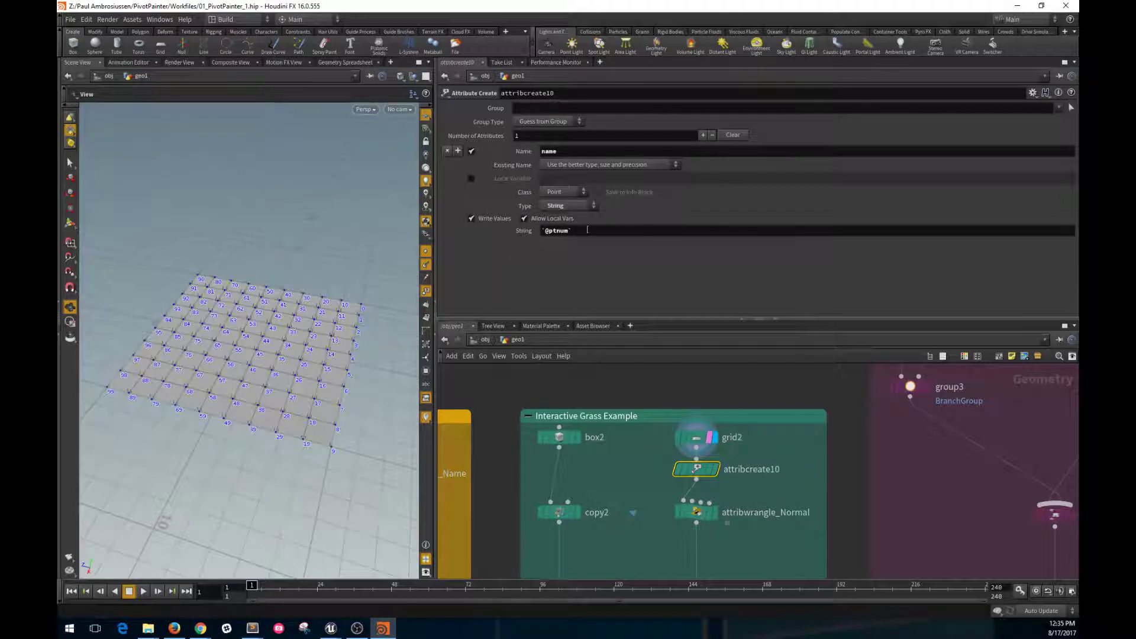
middle_click_drag(782, 525, 784, 466)
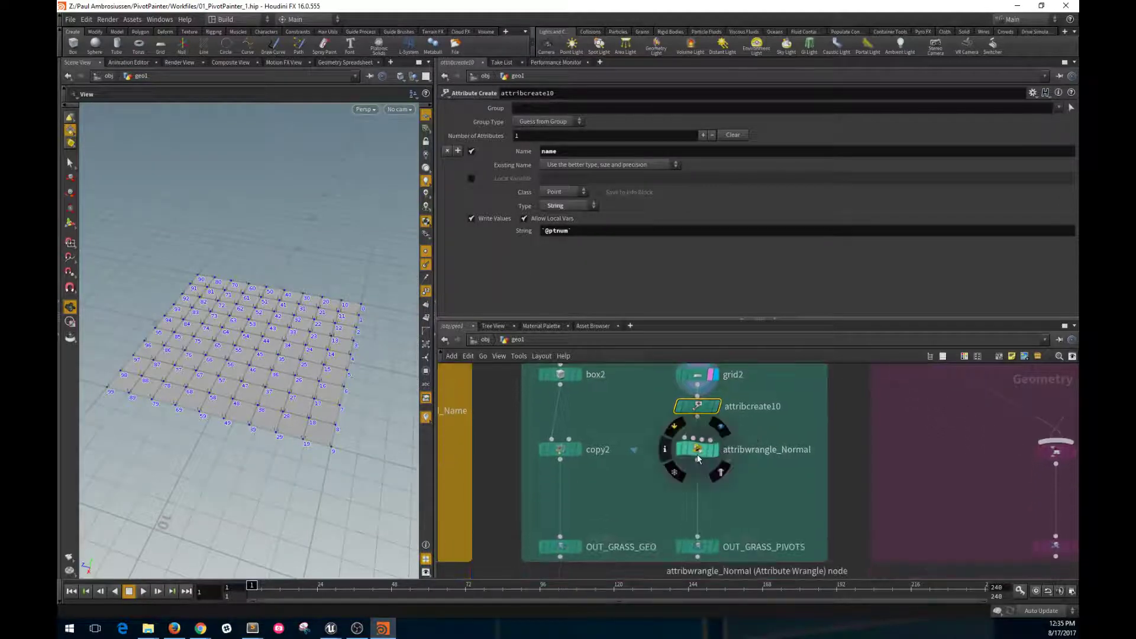
- Display attribwrangle_Normal, review its normal expression, and hide the point numbers to inspect the grid's point normals
left_click(697, 450)
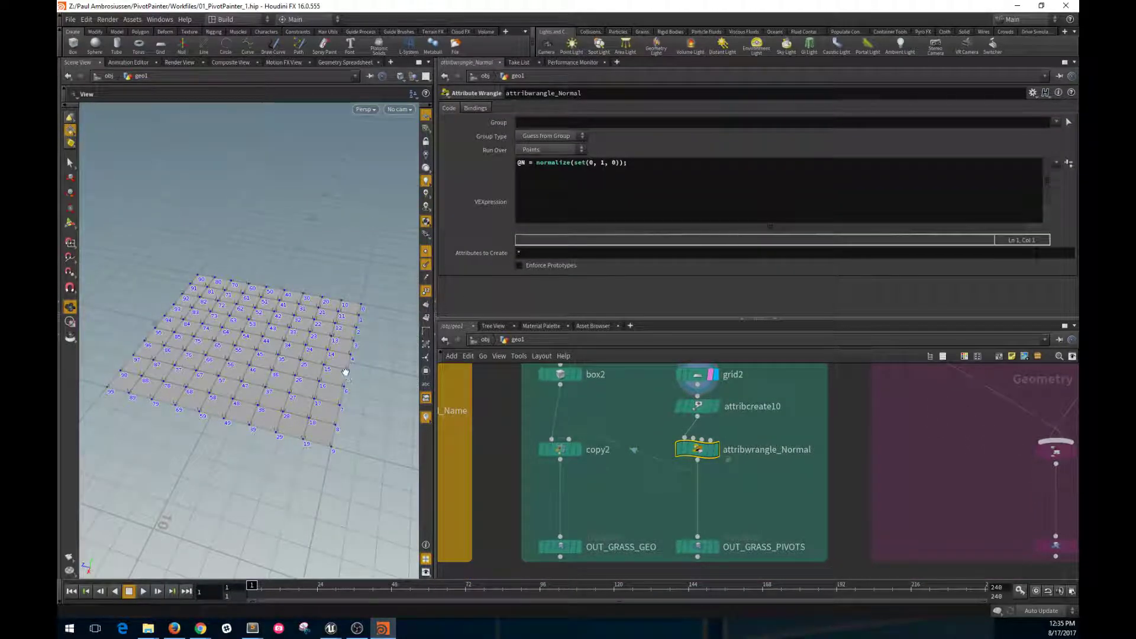
left_click_drag(345, 372, 337, 361)
mouse_move(720, 456)
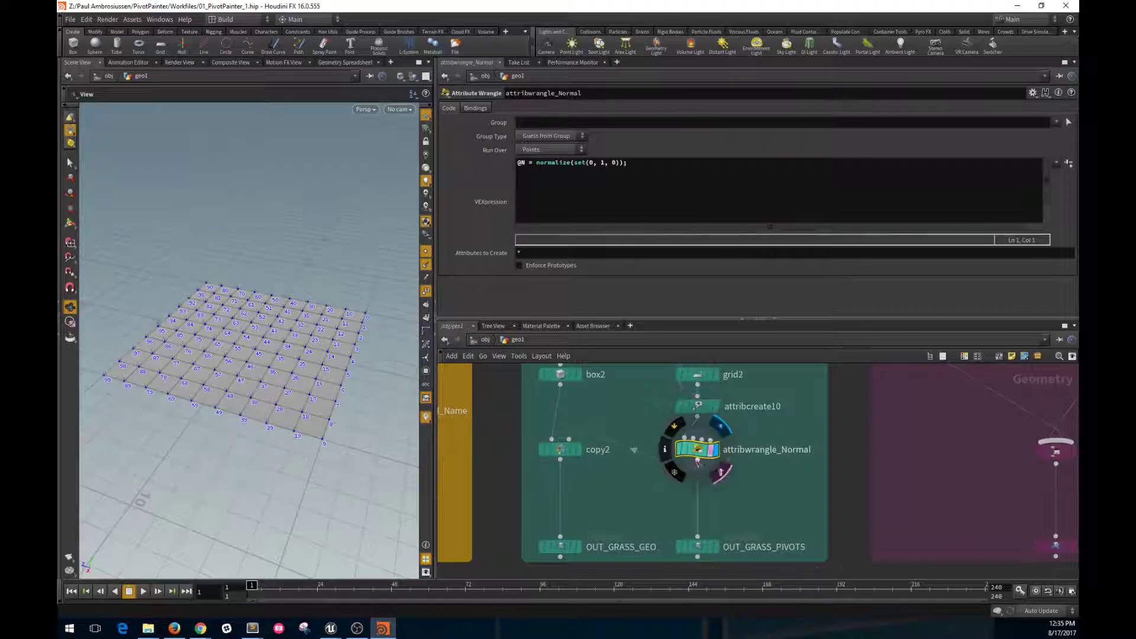
key("f")
scroll(374, 374, "down", 2)
right_click_drag(349, 348, 389, 479)
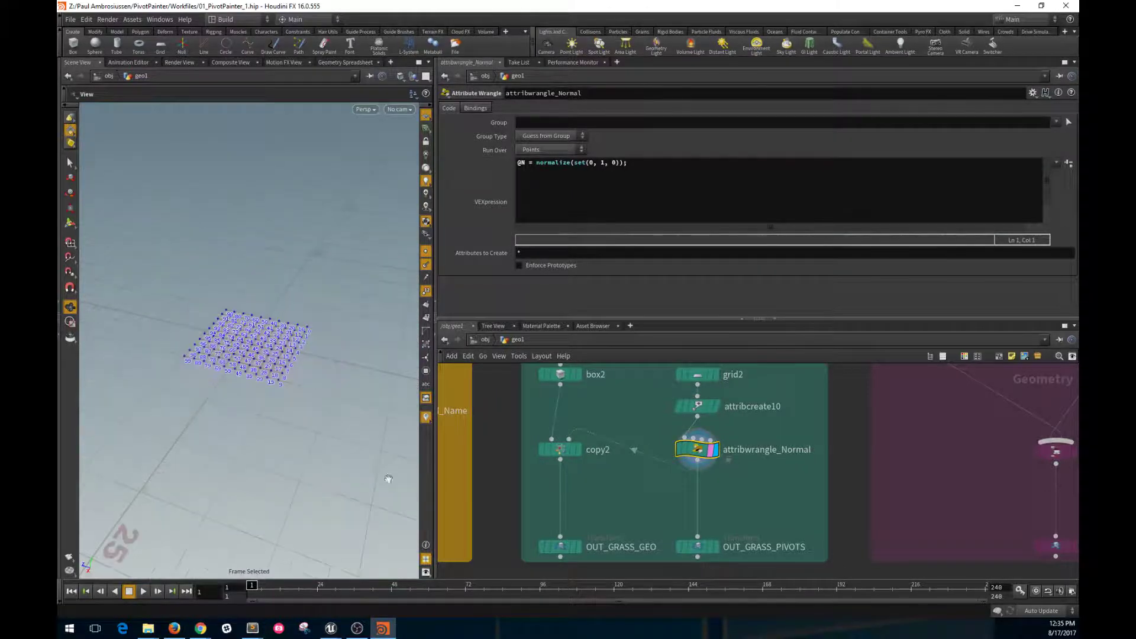
left_click(429, 291)
right_click_drag(357, 414, 367, 161)
mouse_move(326, 372)
left_mouse_down()
mouse_move(344, 329)
mouse_move(312, 375)
mouse_move(322, 385)
left_mouse_up()
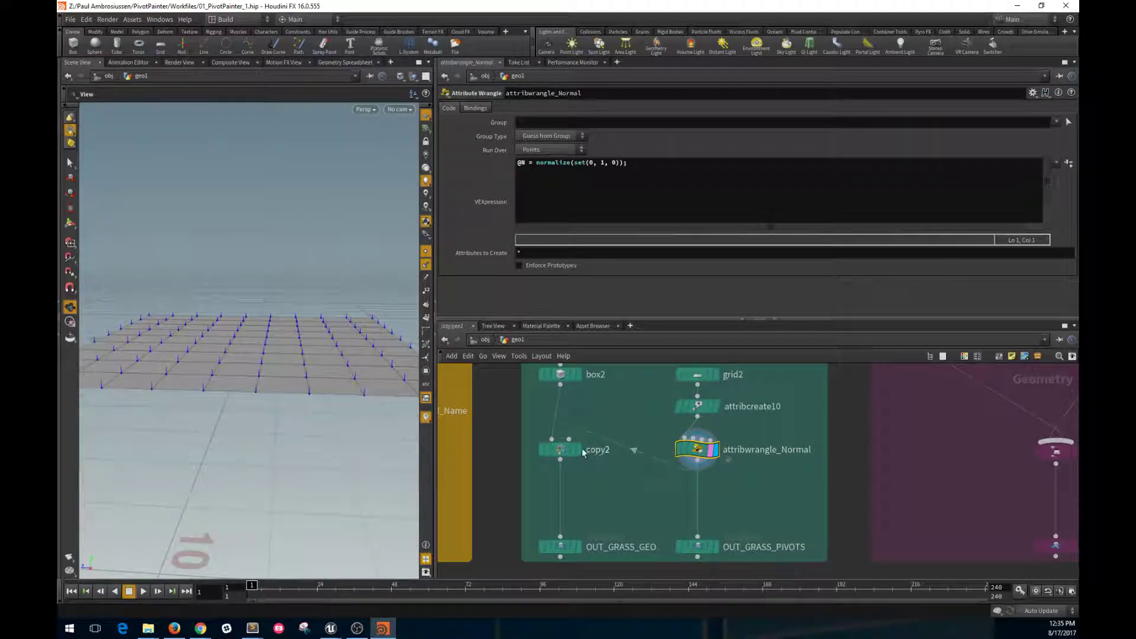
- Display the copy2 node and inspect the boxes copied onto the grid points
left_click(586, 471)
left_click(587, 472)
right_click_drag(274, 317, 328, 375)
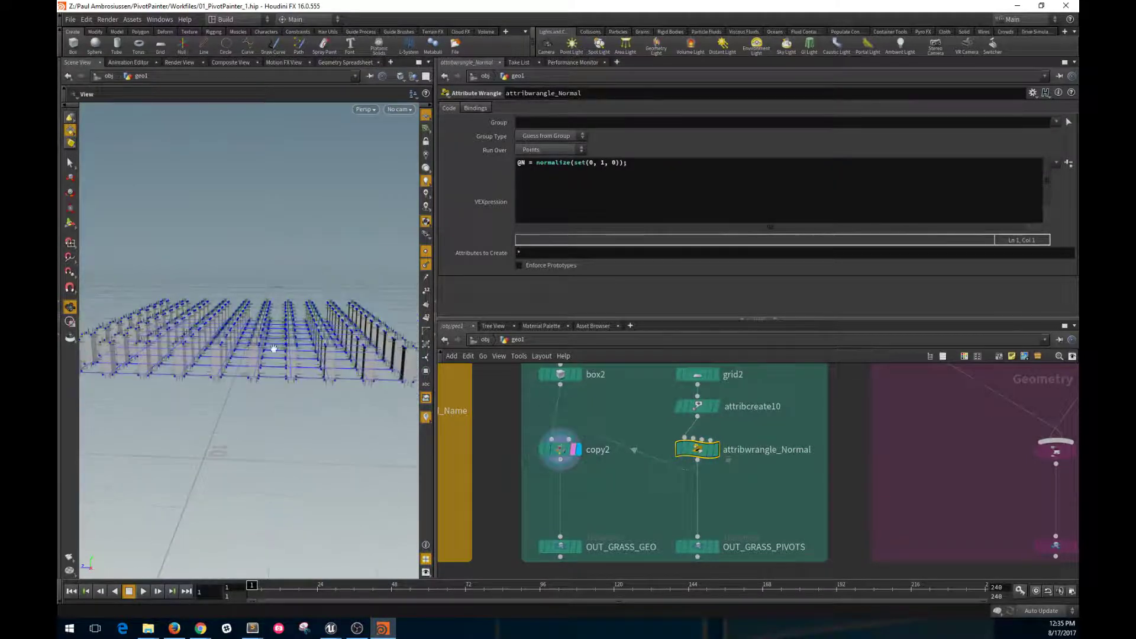
- Display OUT_GRASS_GEO, frame its boxes and inspect its transform settings, and display the OUT_GRASS_PIVOTS grid
left_click_drag(328, 375, 289, 386)
mouse_move(722, 454)
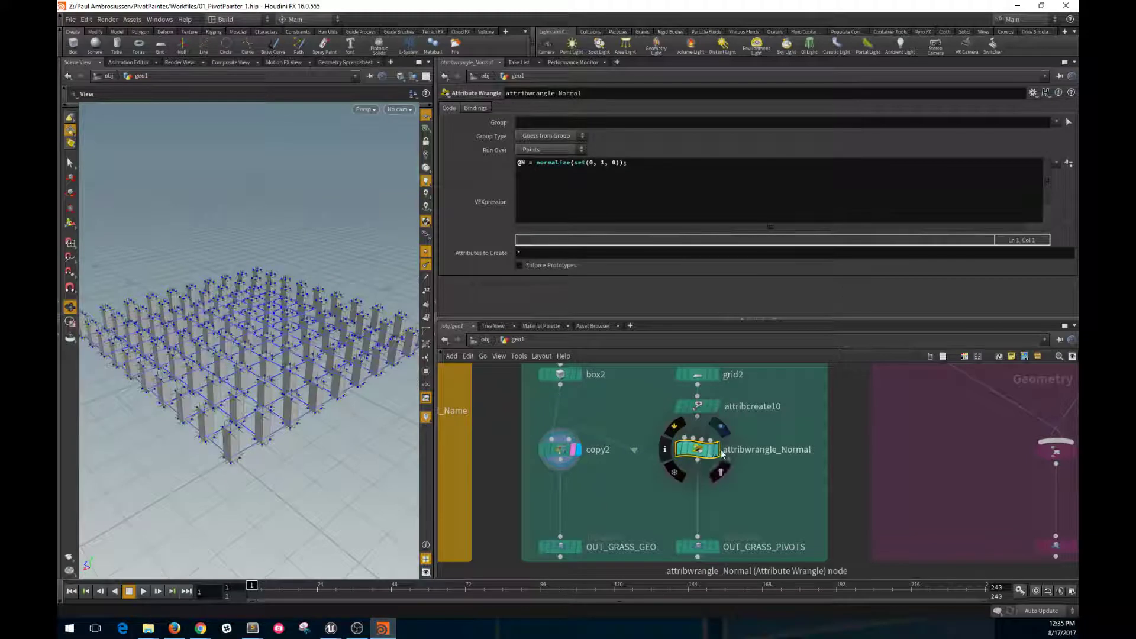
middle_click_drag(590, 504, 587, 472)
left_click(579, 512)
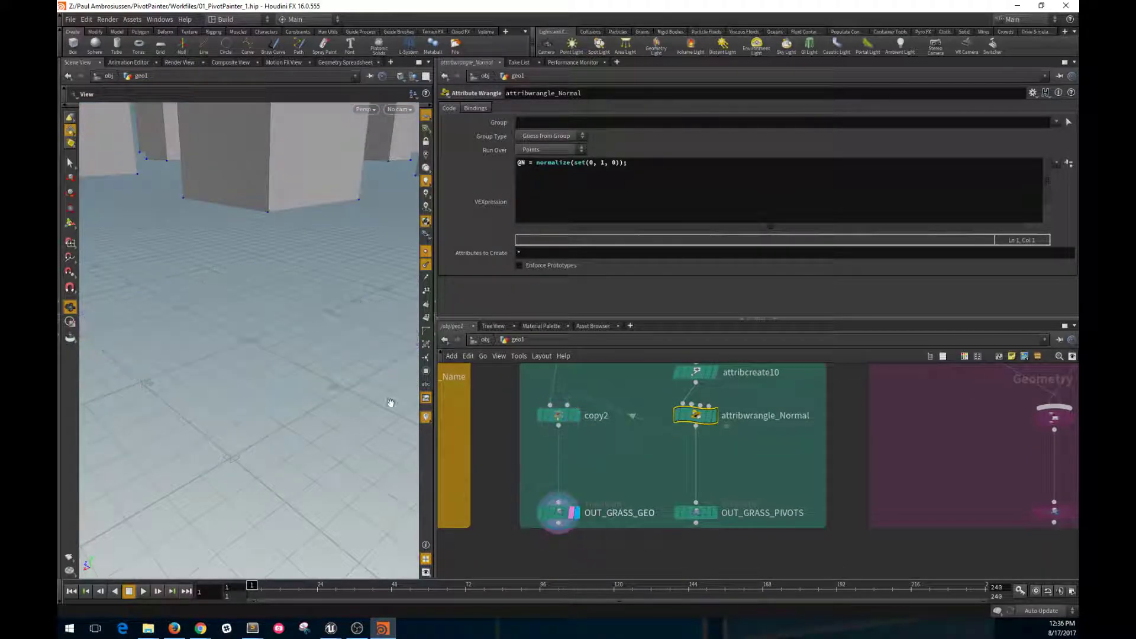
key("space+g")
left_click(561, 512)
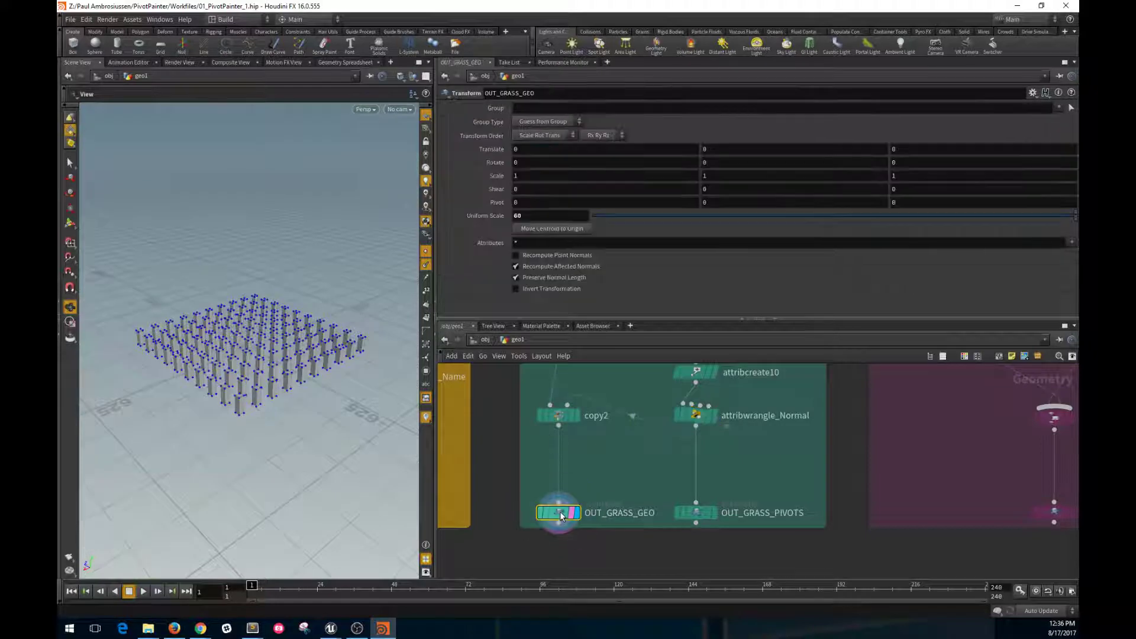
scroll(325, 359, "up", 5)
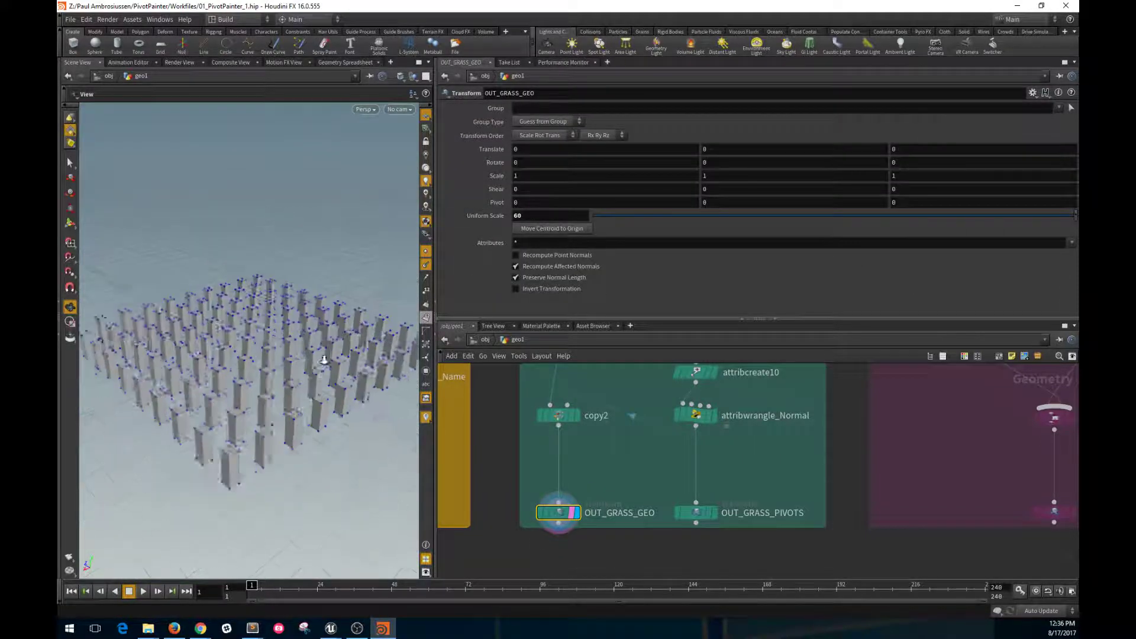
scroll(335, 313, "down", 4)
left_click(713, 513)
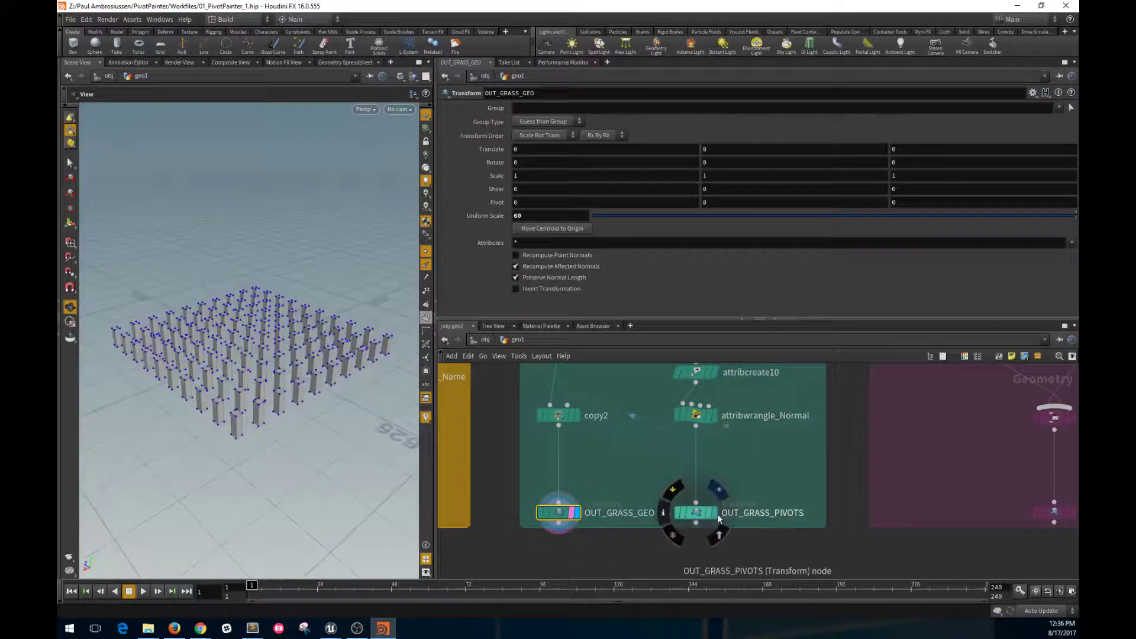
- Add a Pivot Painter node to the network between the grass output nodes and output1
middle_click_drag(673, 483, 657, 371)
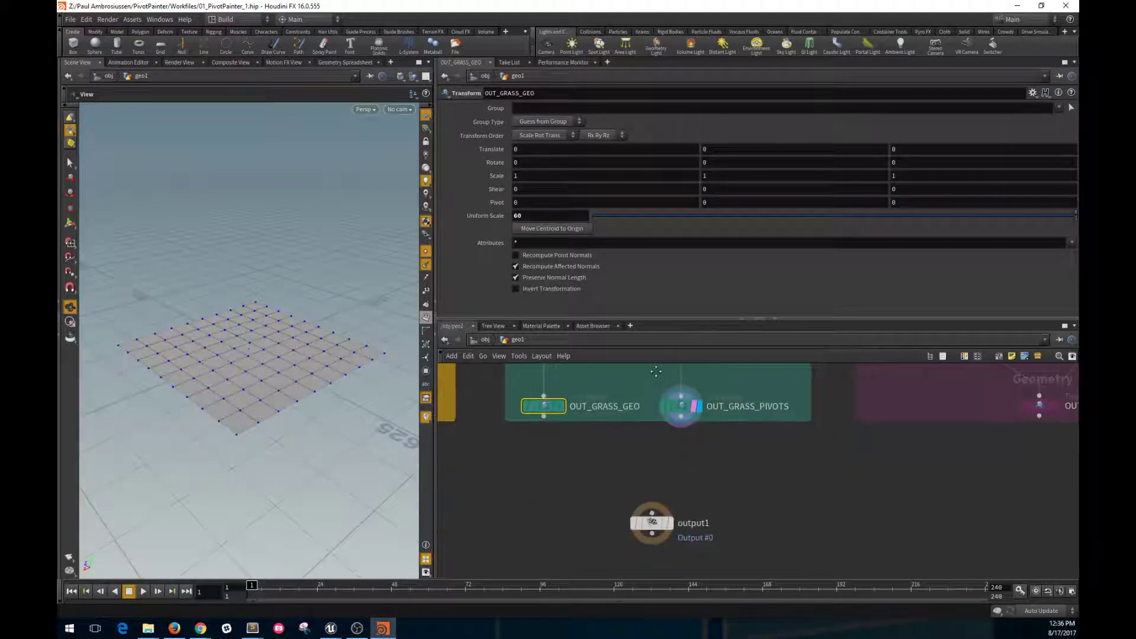
key("Tab")
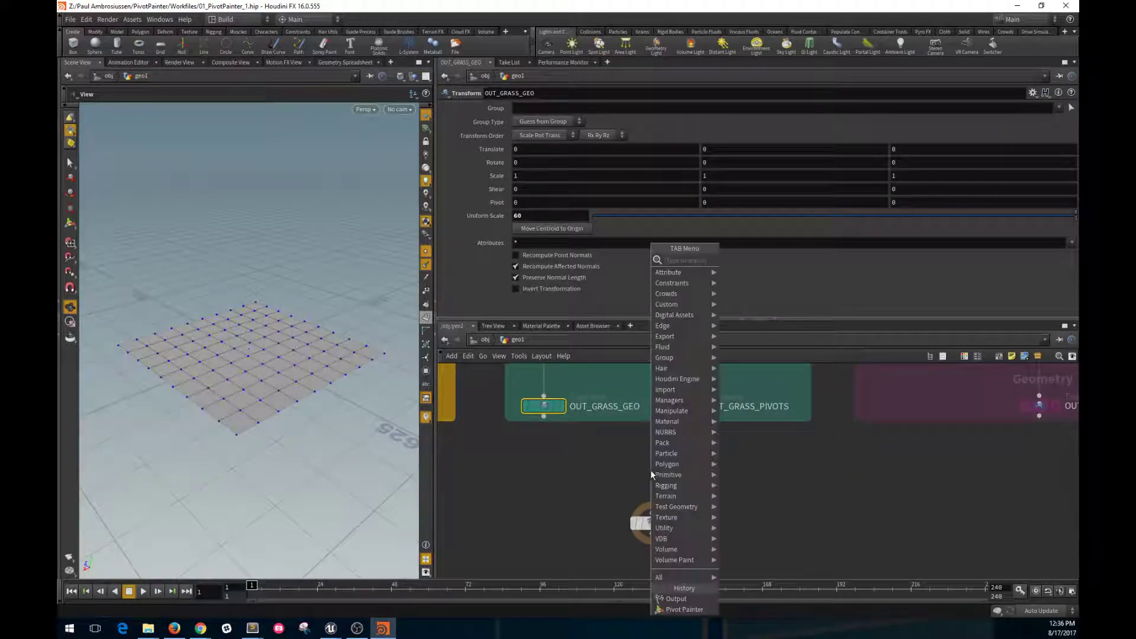
type("pivot")
key("Return")
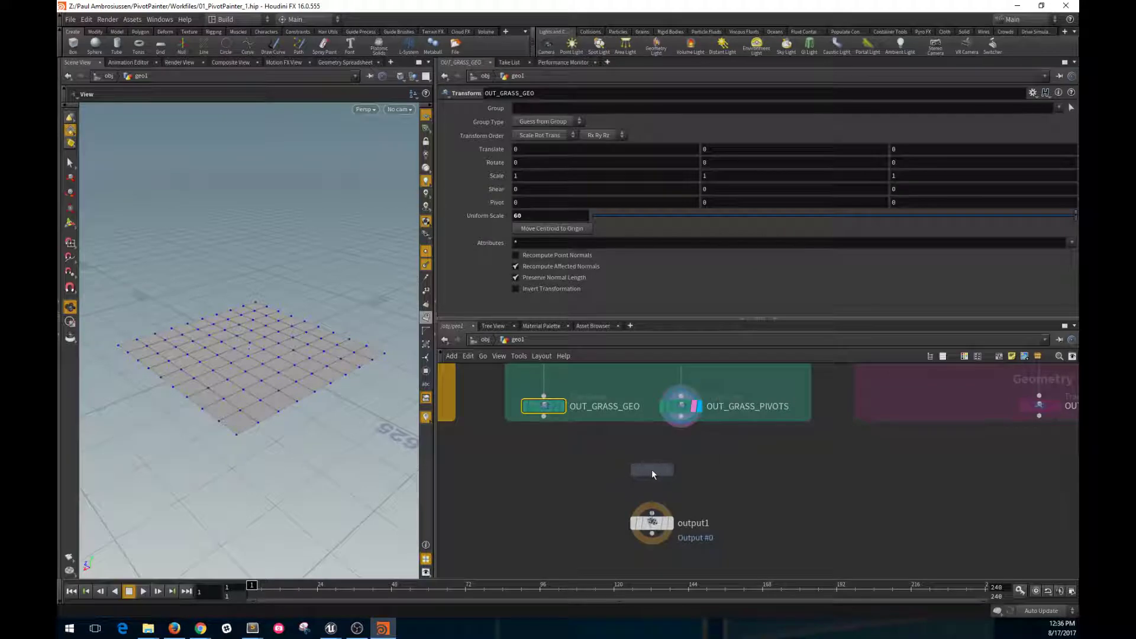
left_click(626, 476)
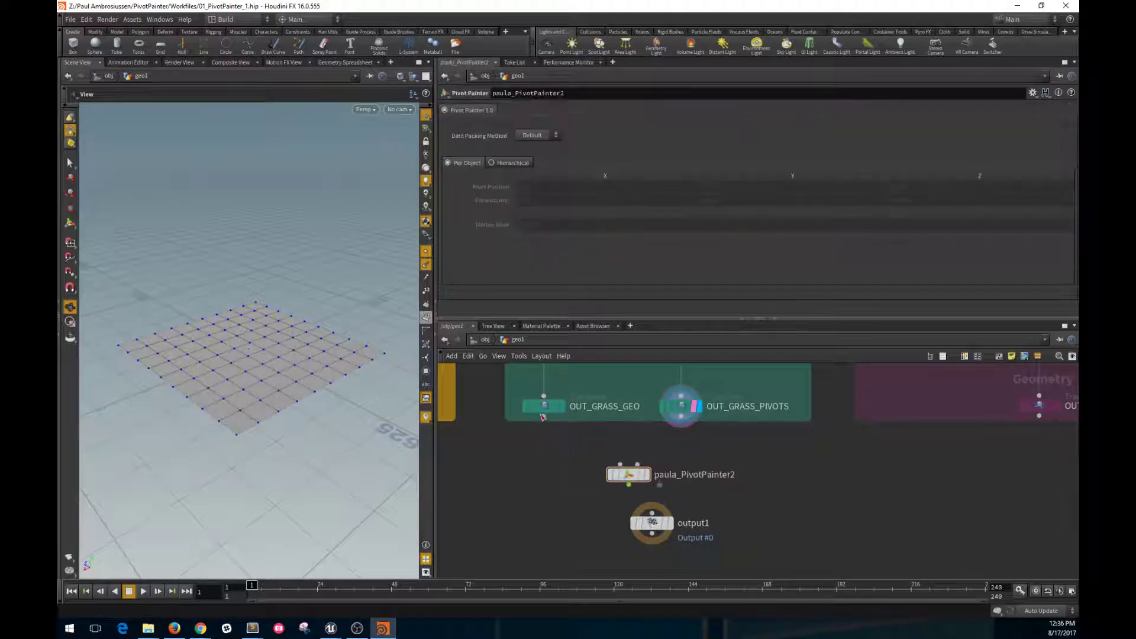
- Connect OUT_GRASS_GEO to the Pivot Painter node's first input and OUT_GRASS_PIVOTS to its second input
left_click_drag(544, 416, 639, 478)
left_click(619, 463)
left_click(638, 465)
left_click(681, 416)
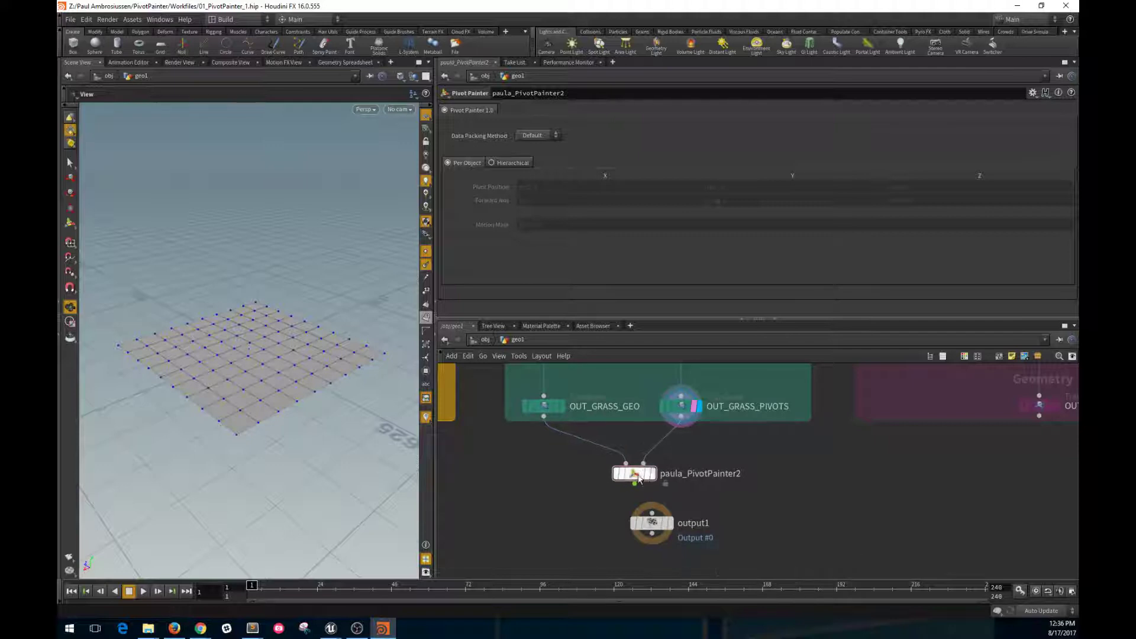
- Display the new Pivot Painter node and inspect its boxes with the point markers hidden
left_click(652, 473)
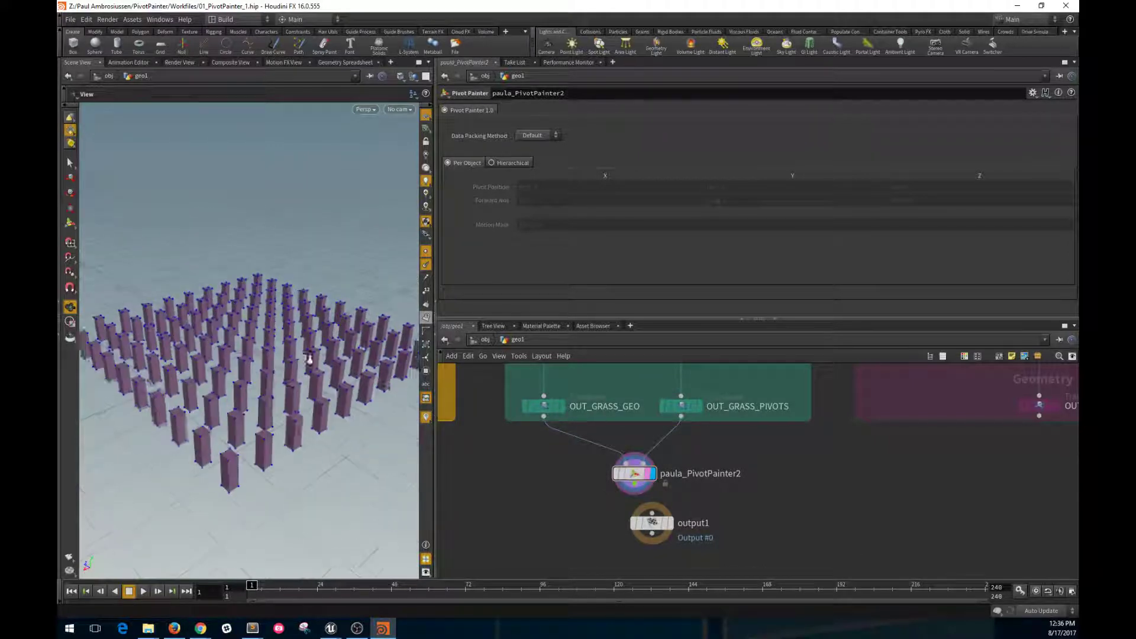
scroll(309, 358, "up", 1)
left_click_drag(351, 355, 372, 432, "alt")
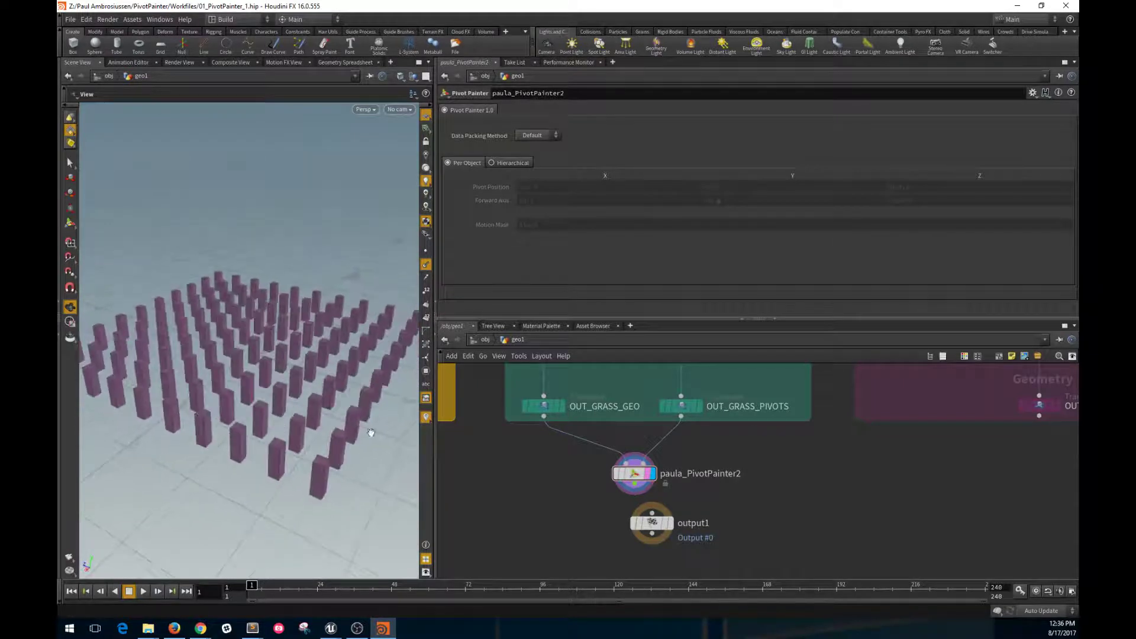
- Connect output1 beneath the Pivot Painter node, and select it with its geometry displayed
mouse_move(654, 525)
left_click_drag(659, 528, 642, 531)
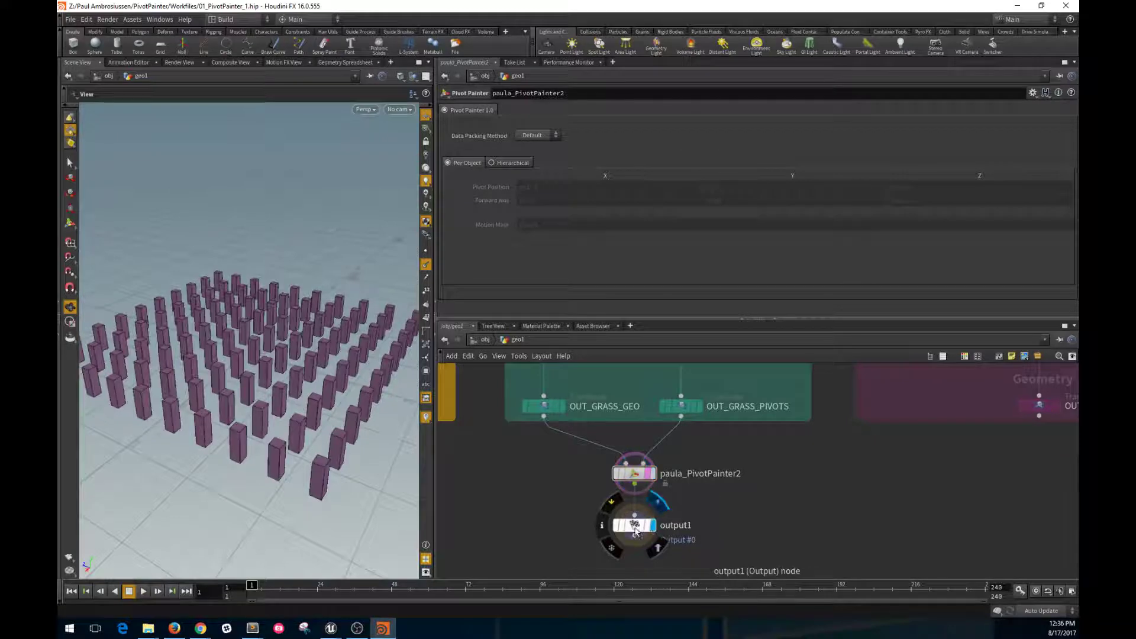
left_click(635, 532)
left_click_drag(324, 287, 319, 332, "alt")
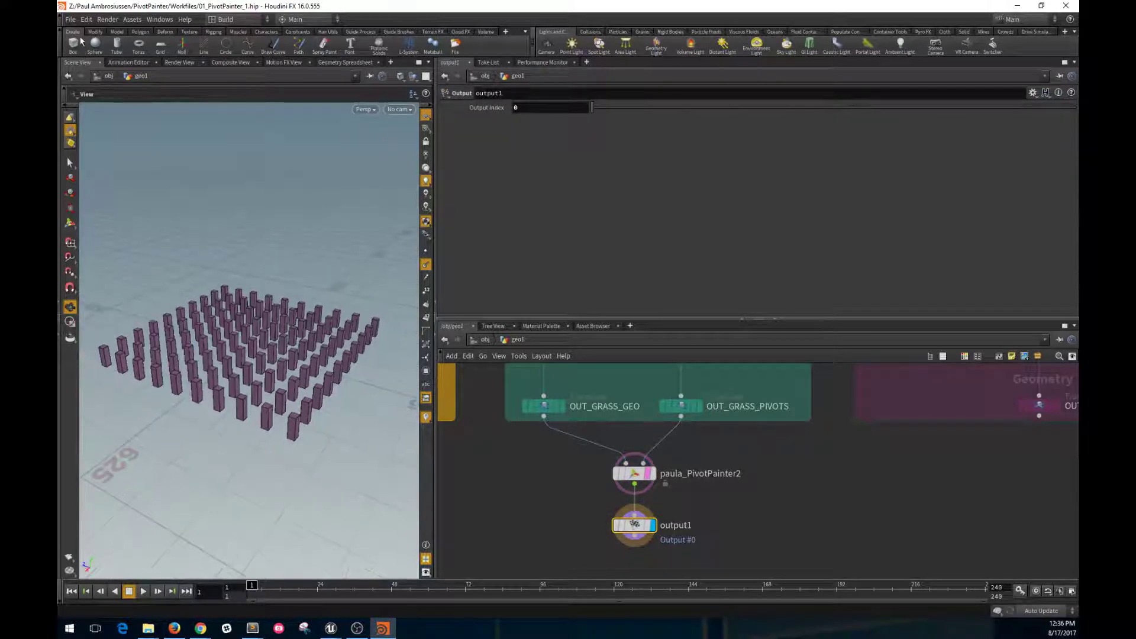
- Export /obj/geo1 as an FBX file named SM_Grass in the PivotPainter - Video folder
left_click(71, 19)
mouse_move(136, 205)
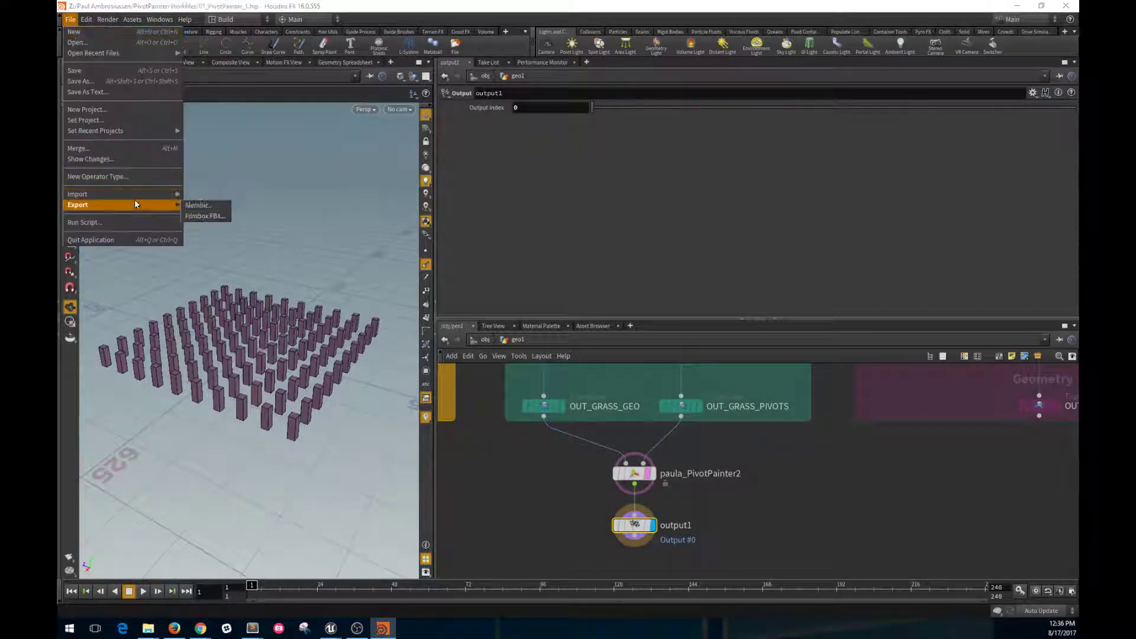
left_click(191, 216)
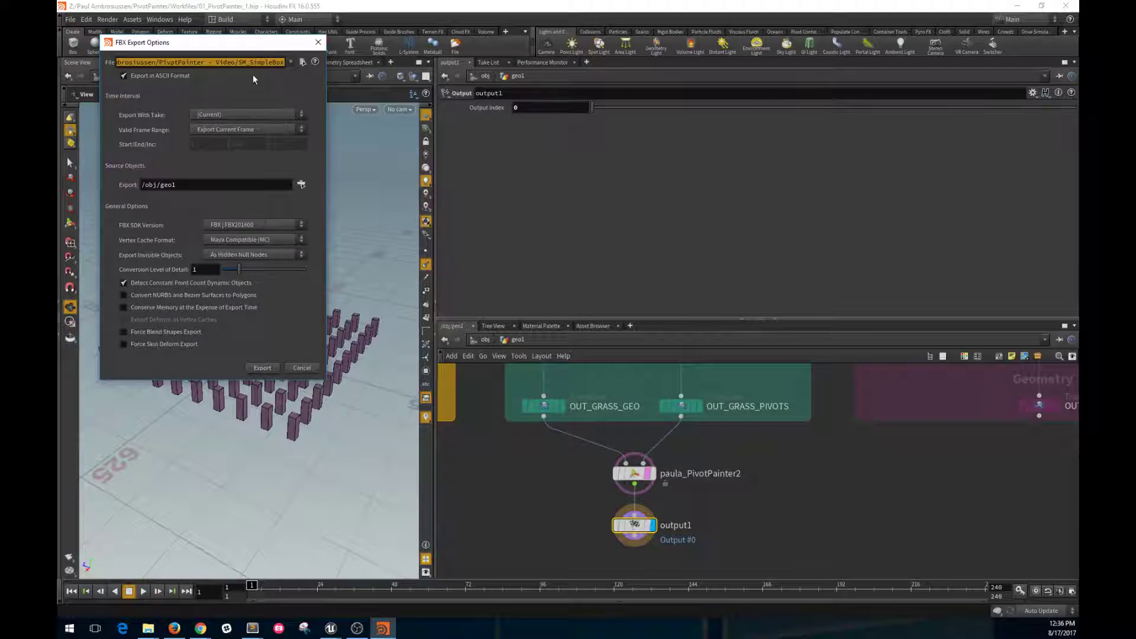
left_click(266, 62)
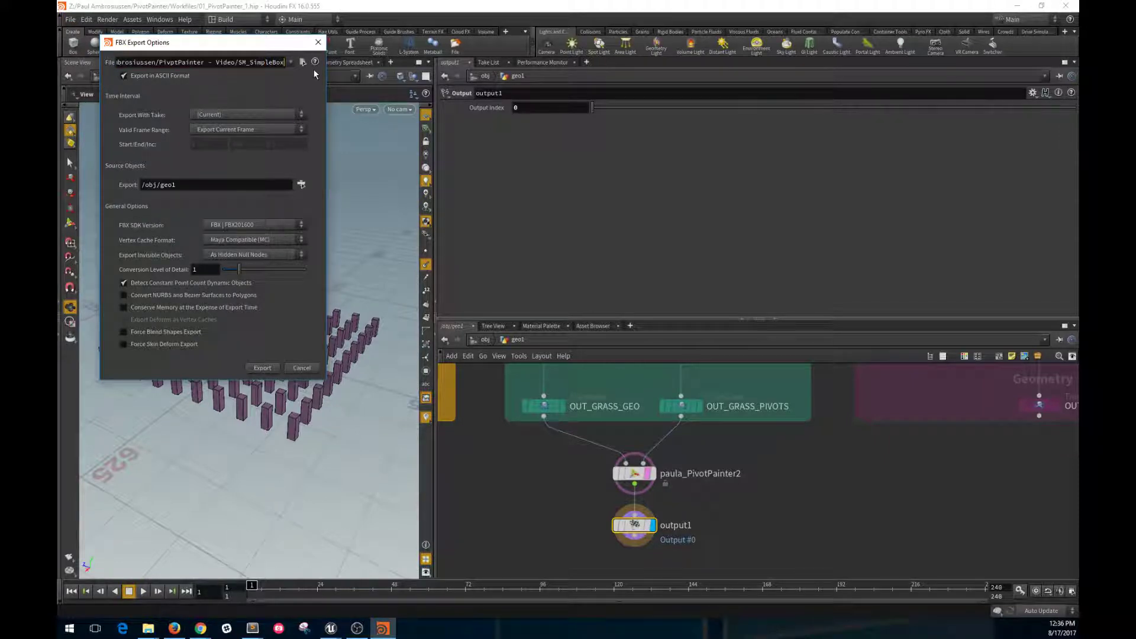
key("BackSpace")
key("BackSpace")
key("BackSpace")
key("BackSpace")
key("BackSpace")
key("BackSpace")
key("BackSpace")
key("BackSpace")
key("BackSpace")
type("Grass")
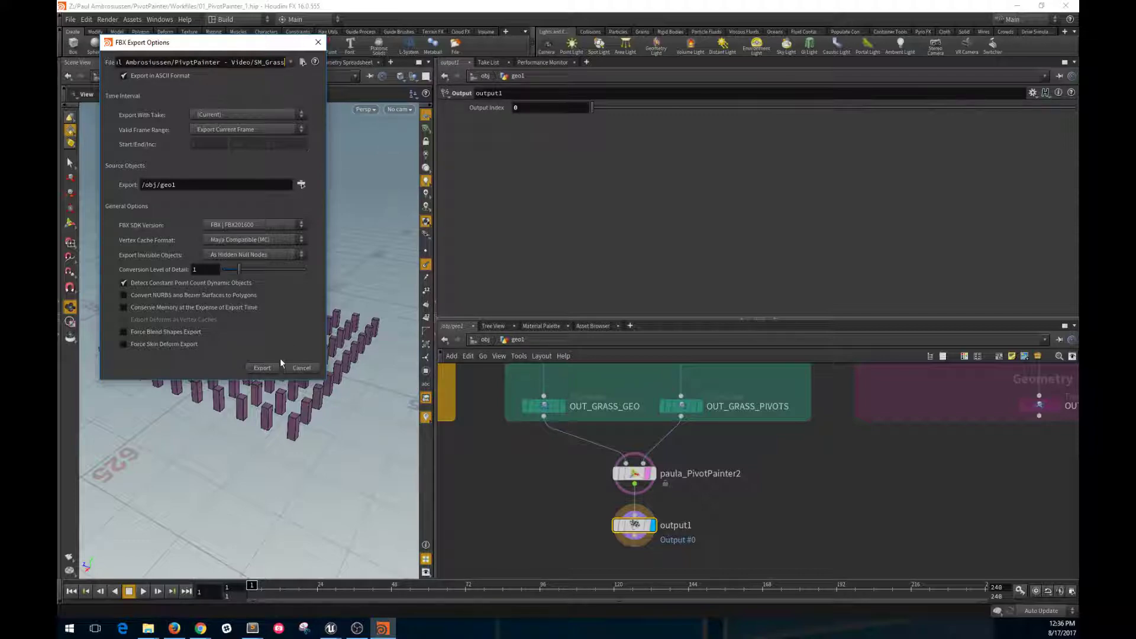
left_click(266, 368)
- Switch to the Unreal Editor and import SM_Grass.fbx into the Content folder with the existing FBX import options
mouse_move(332, 633)
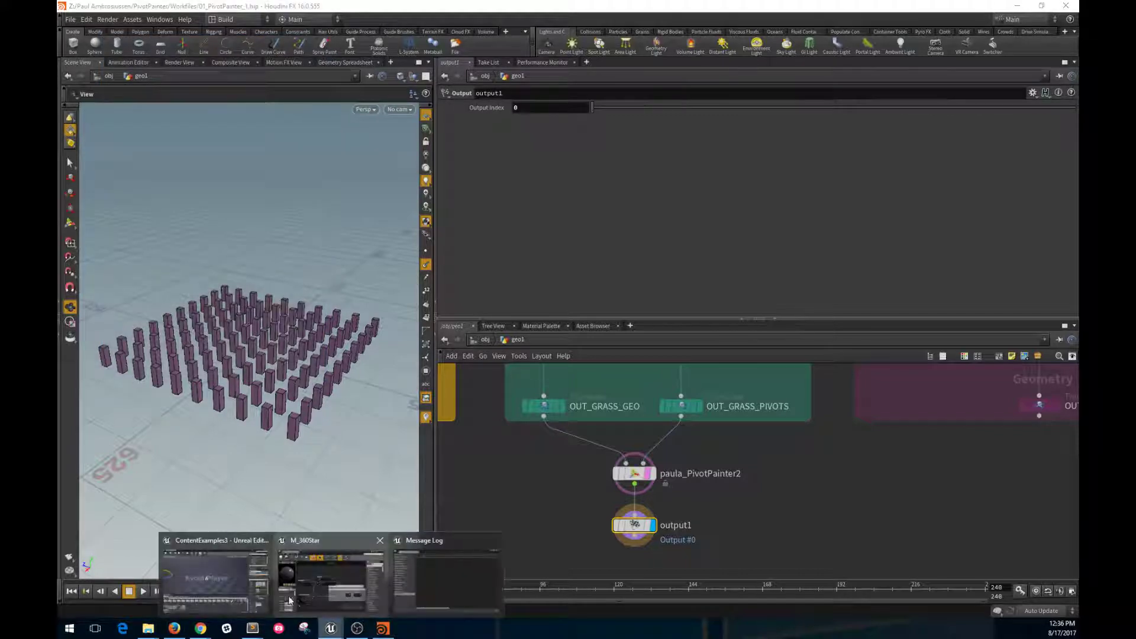
left_click(216, 586)
right_click(418, 571)
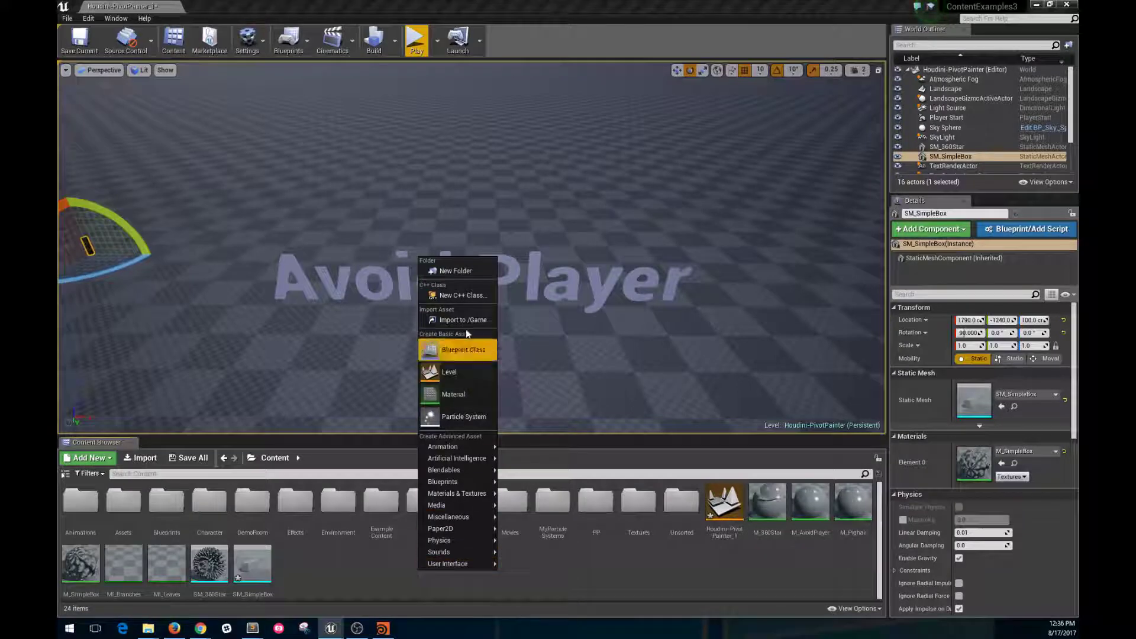
left_click(449, 319)
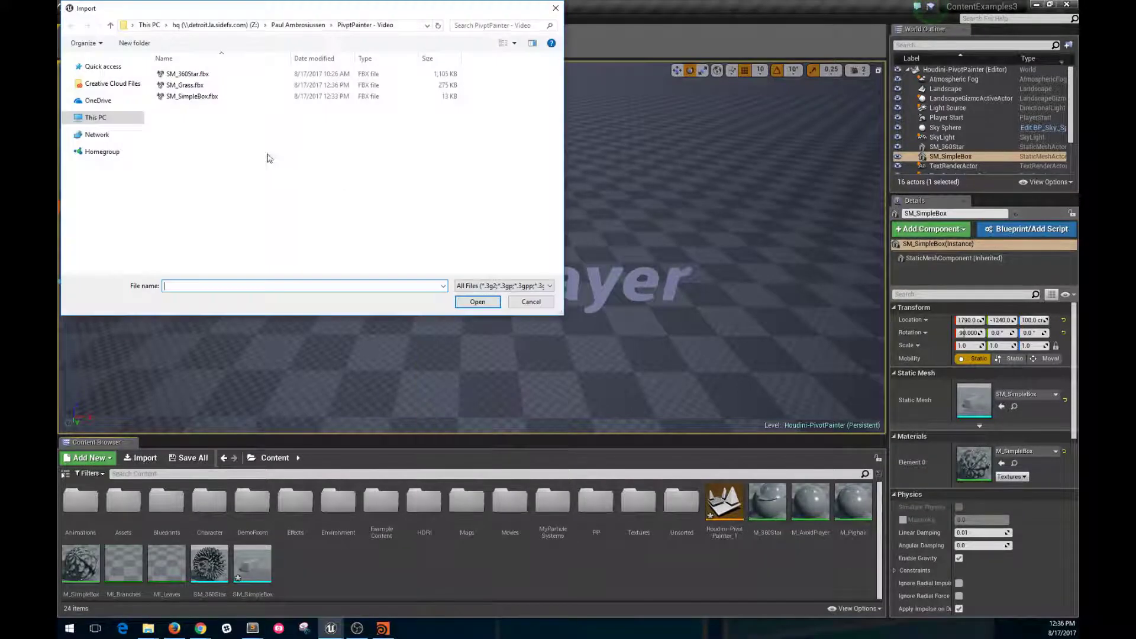
left_click(216, 86)
left_click(477, 303)
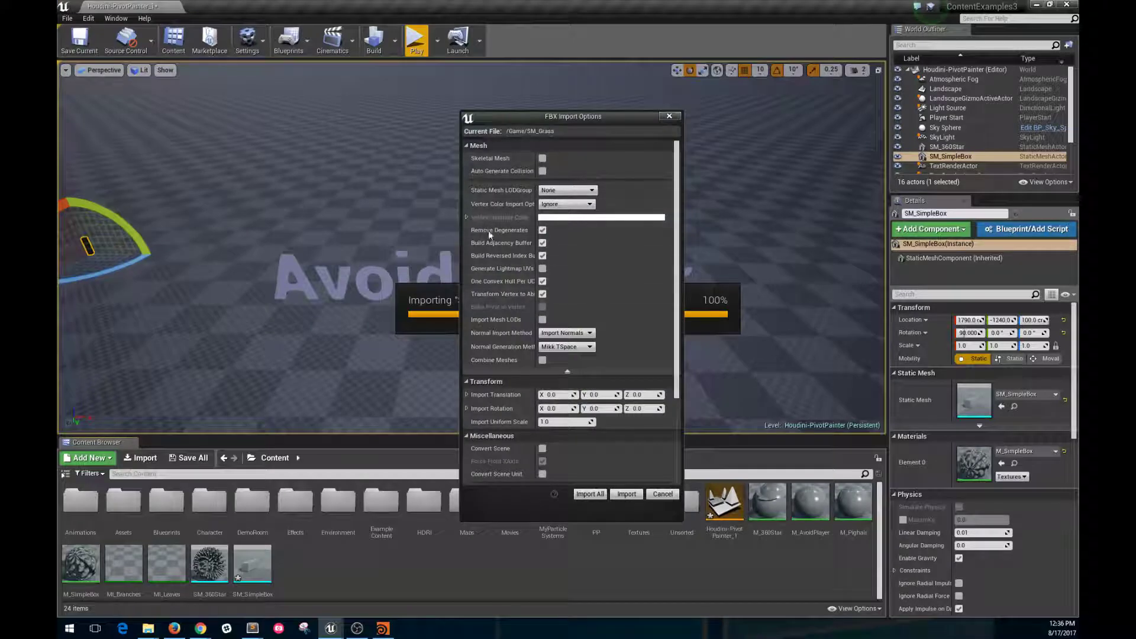
left_click(628, 497)
- Place SM_Grass in the level by the Avoid Player text, at about 2790, -1260, 100, and assign it the M_AvoidPlayer material
left_click_drag(252, 562, 460, 292)
right_click_drag(460, 293, 343, 300)
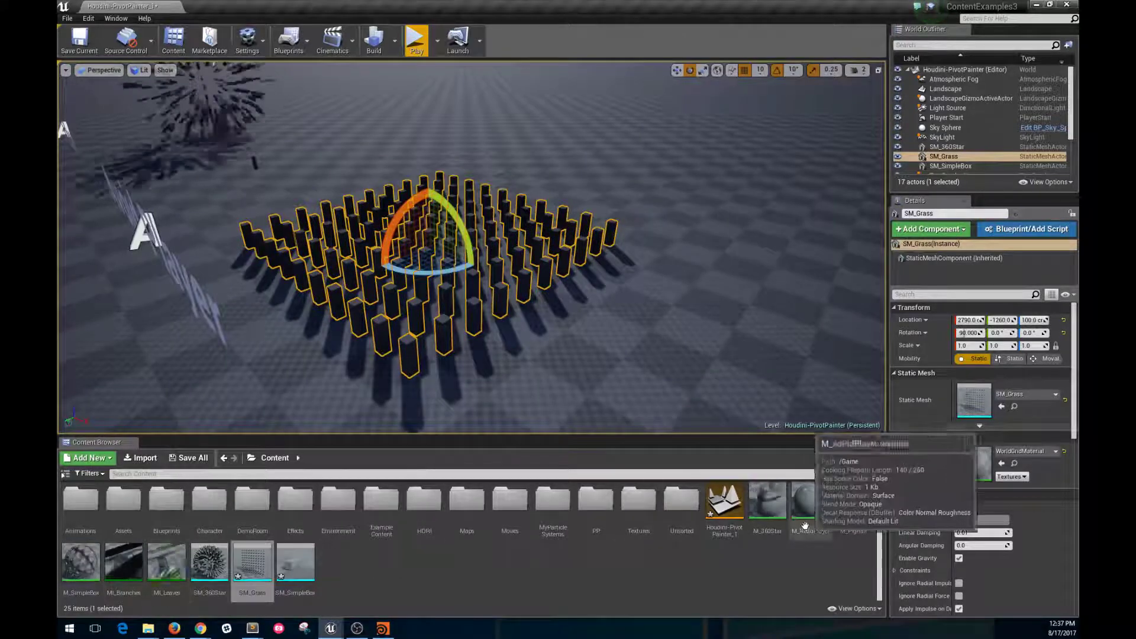
left_click_drag(811, 500, 947, 484)
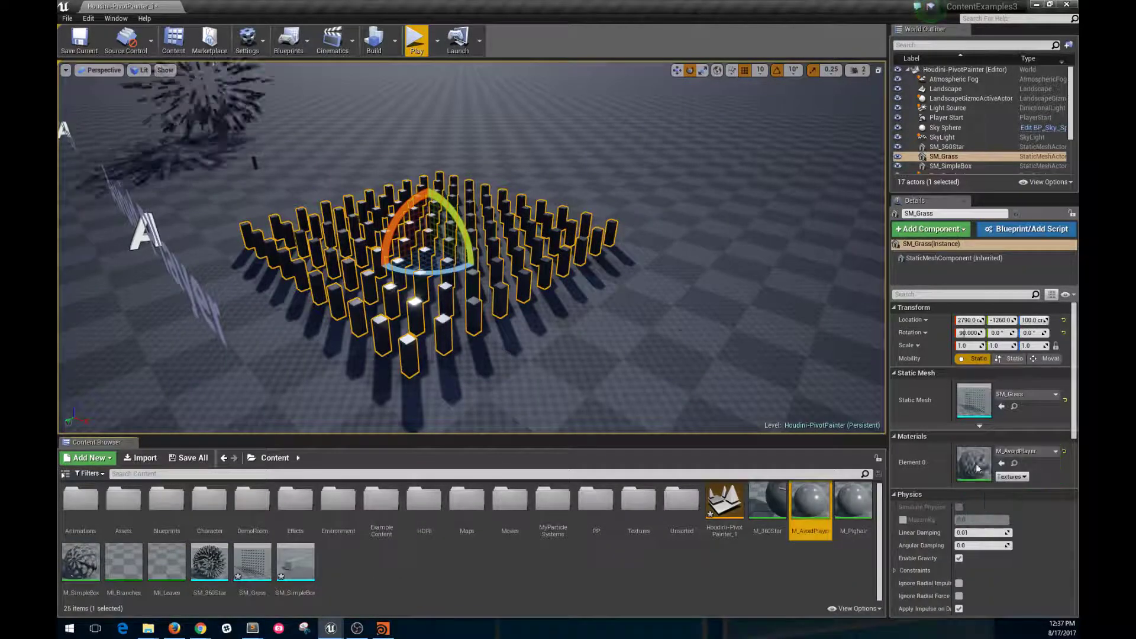
- Play the level from the floor beside the grass, walk among the boxes to test their player avoidance, and stop the session
right_click_drag(588, 315, 645, 314)
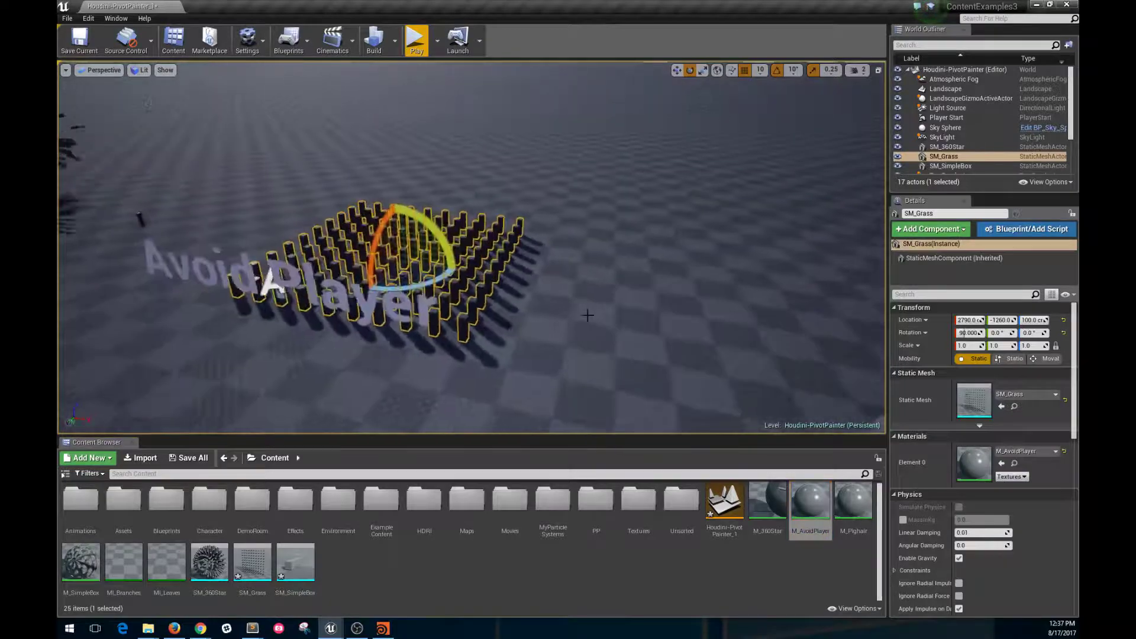
key("g")
right_click(580, 368)
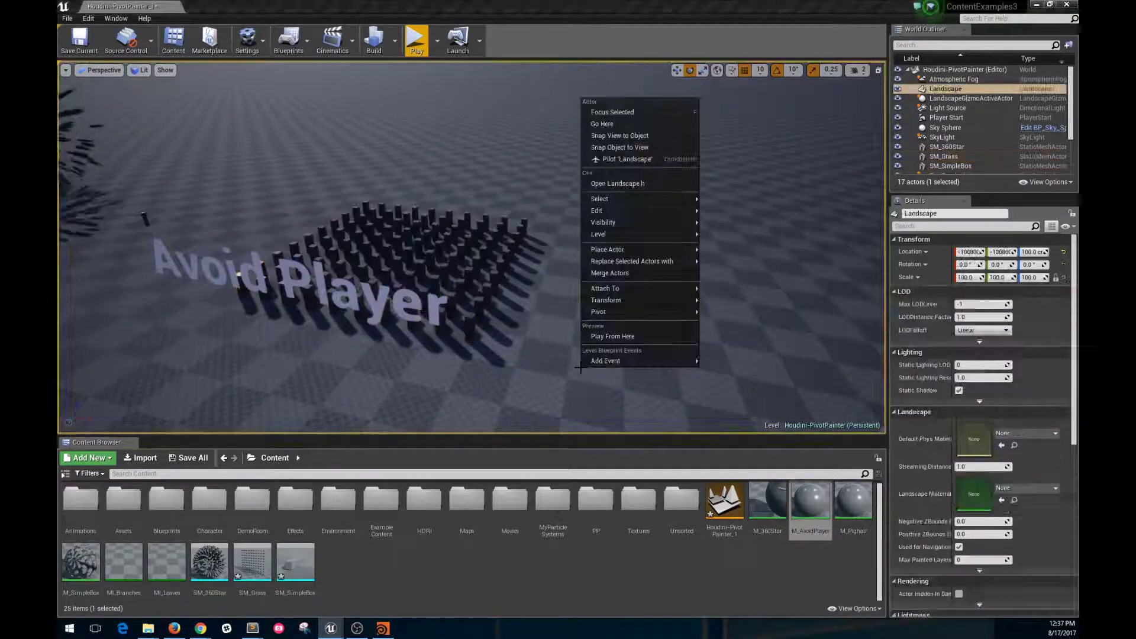
left_click(617, 338)
key("w")
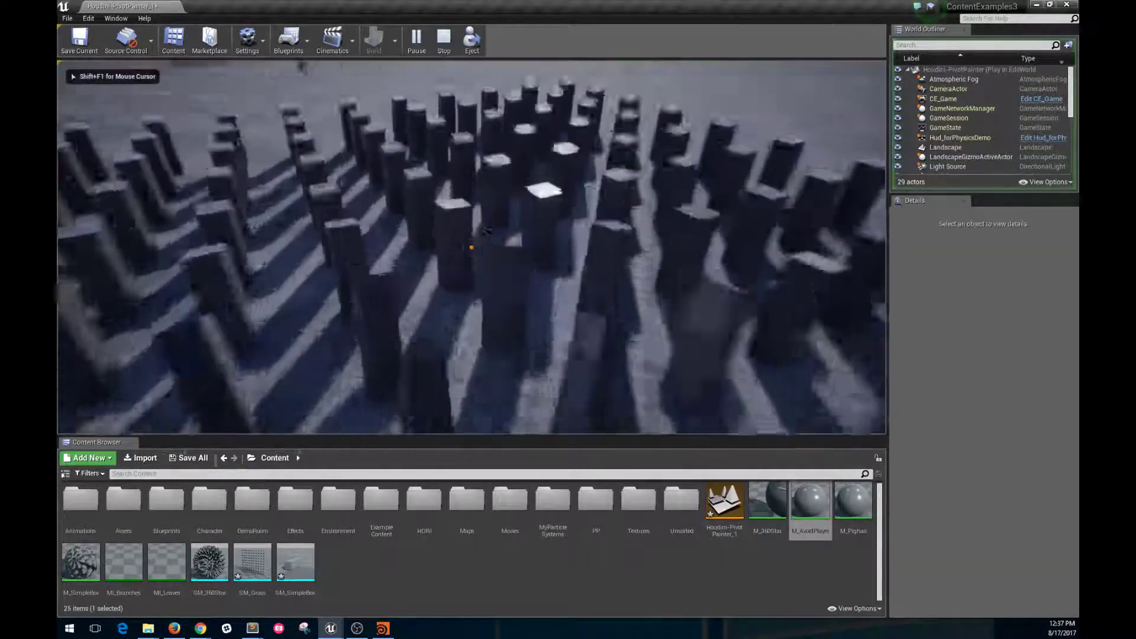
key("w")
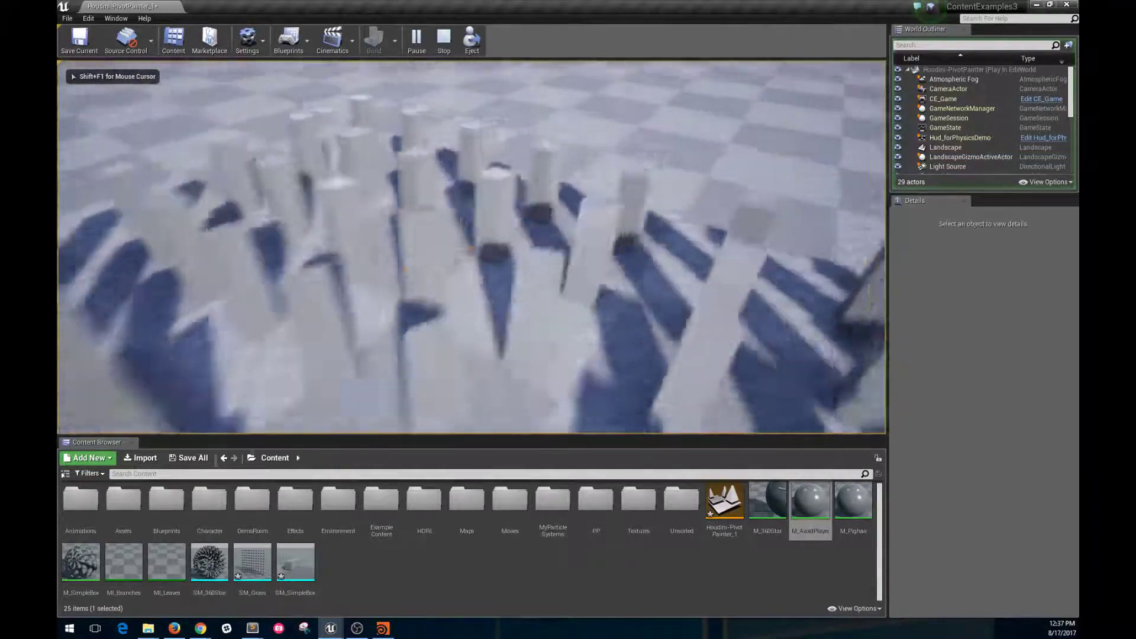
key("w")
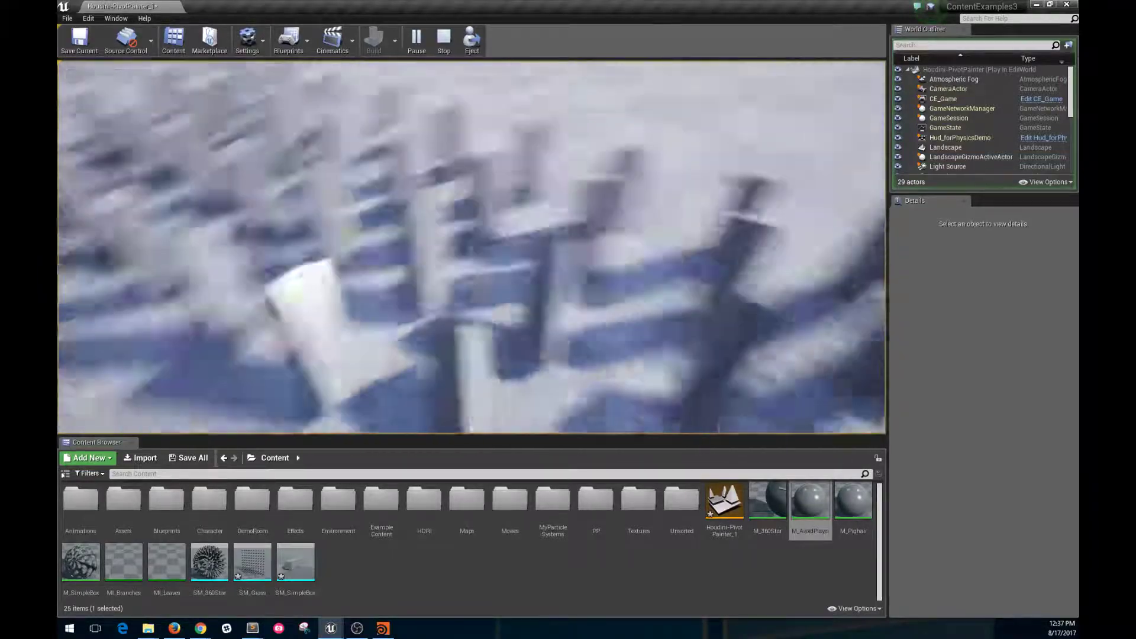
key("s")
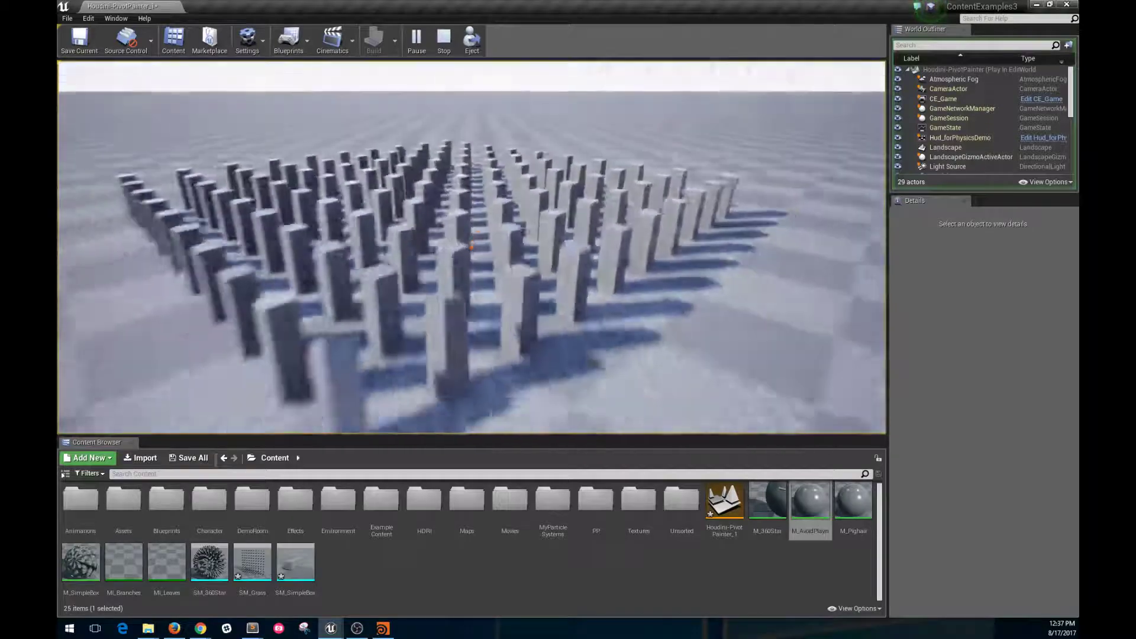
key("Escape")
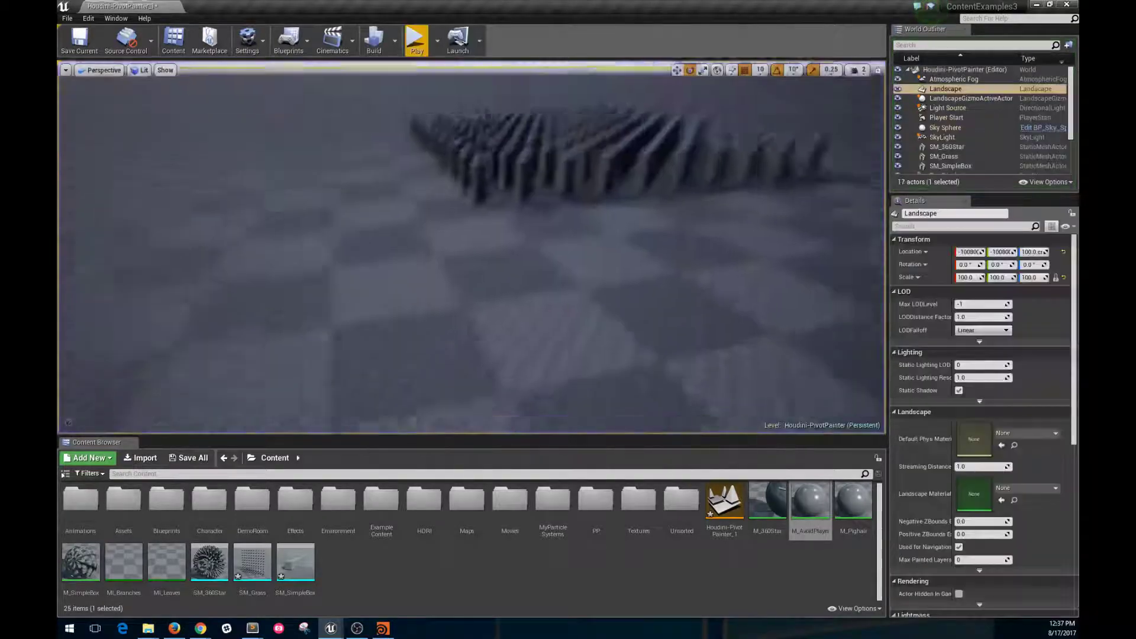
key("d")
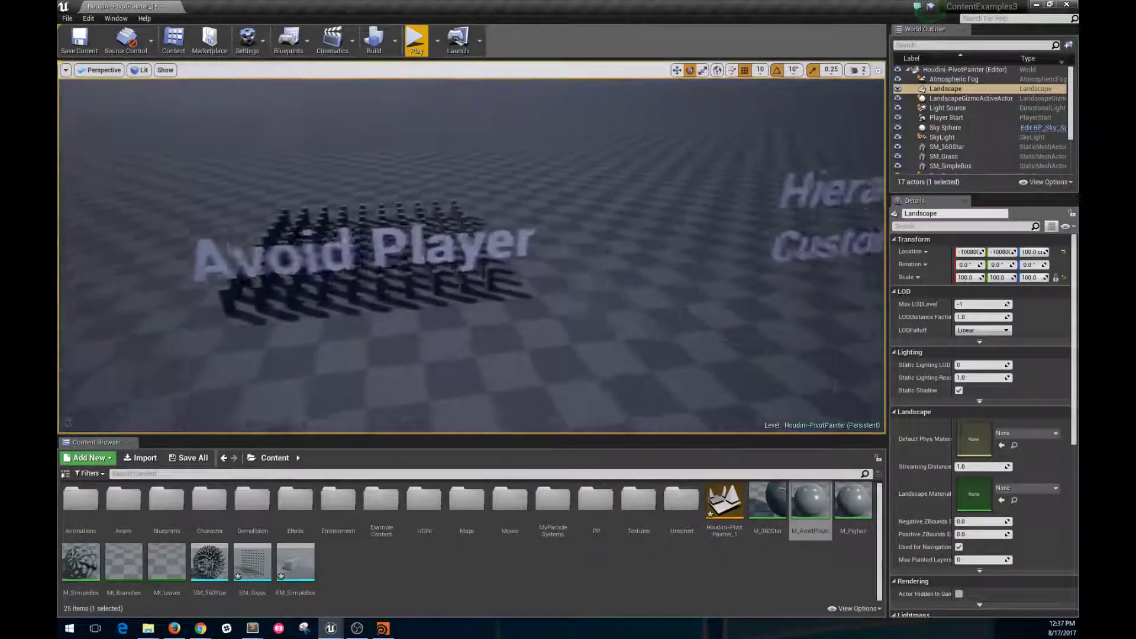
key("d")
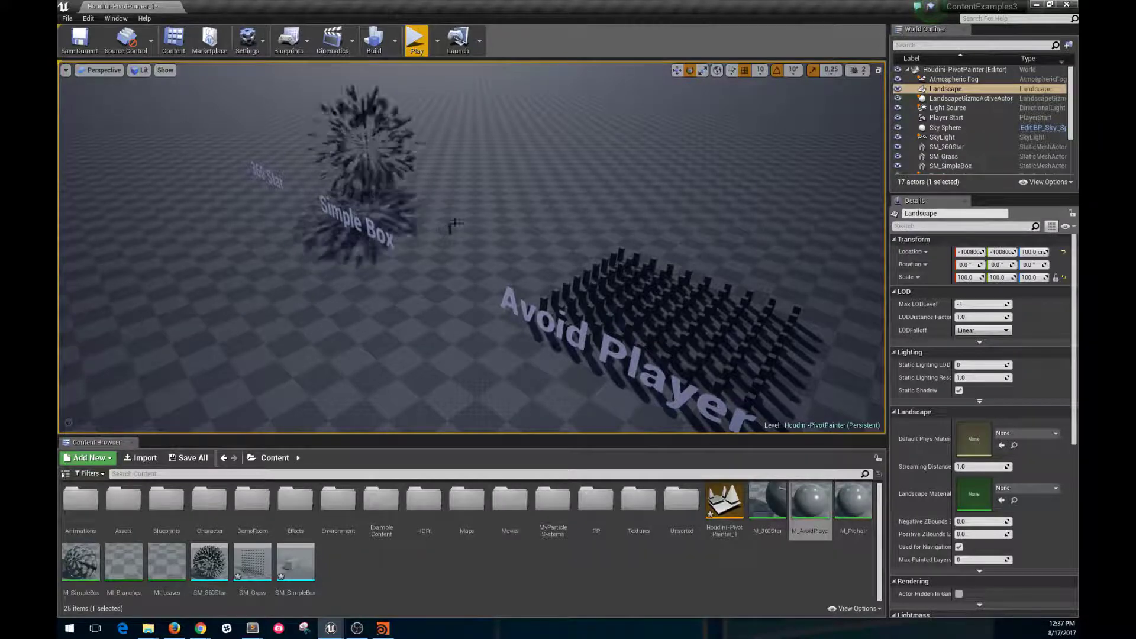
key("w")
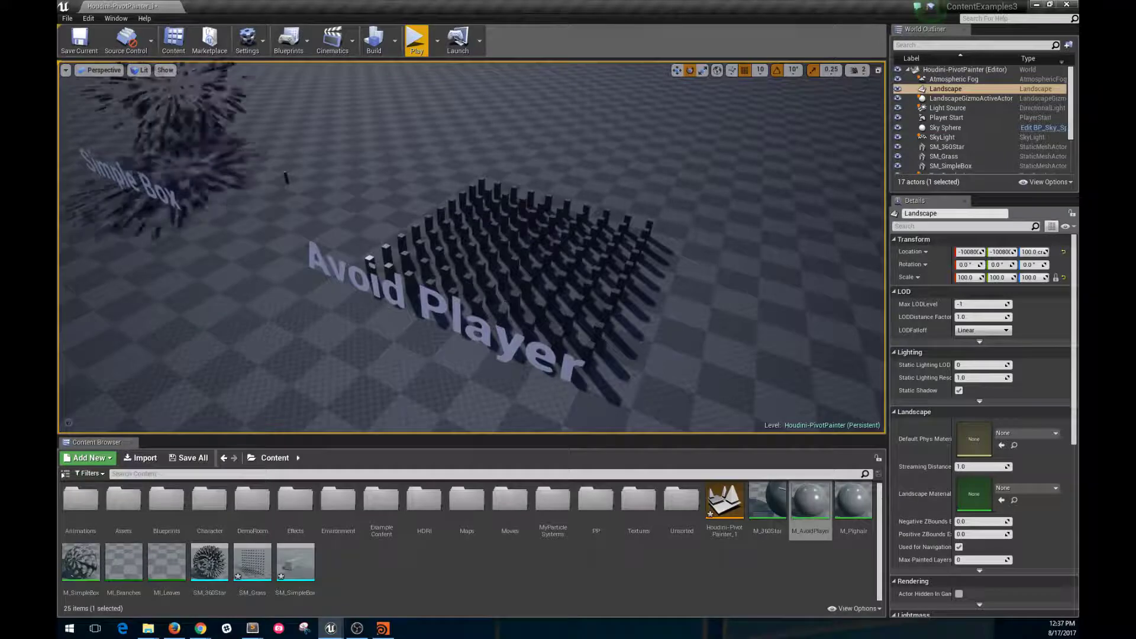
right_click_drag(574, 324, 497, 290)
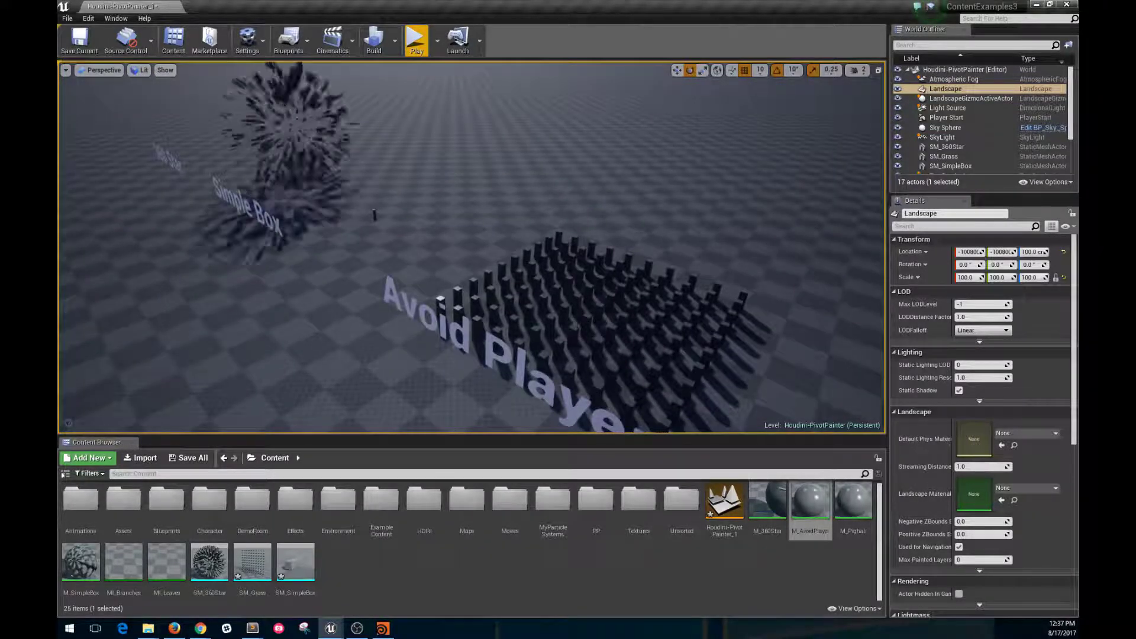
- Look over the Avoid Player example in the level and move on to the Hierarchy Tree Custom Pivots text
key("s")
mouse_move(355, 269)
right_mouse_down()
mouse_move(380, 272)
mouse_move(362, 262)
right_mouse_up()
key("w")
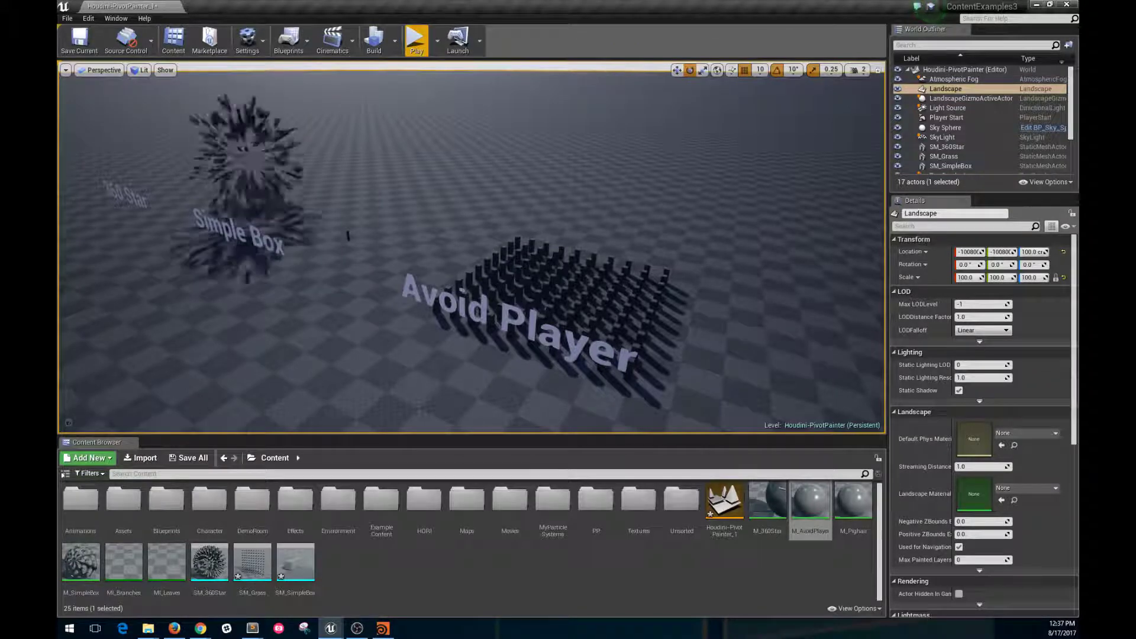
right_click_drag(362, 261, 356, 261)
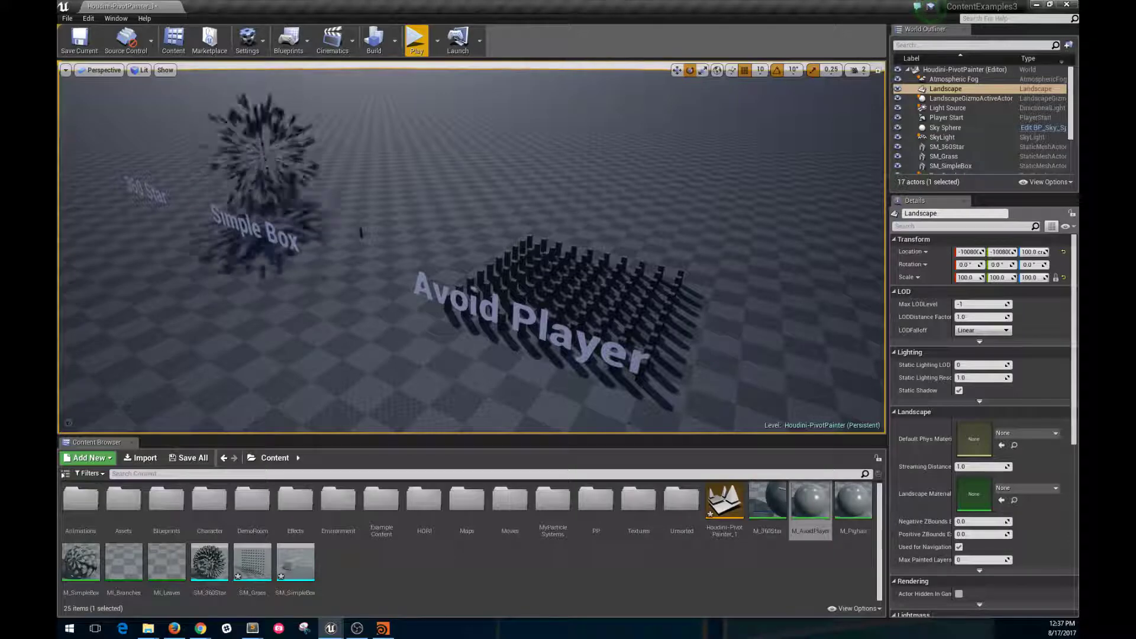
right_click_drag(363, 261, 491, 265)
key("w")
key("w")
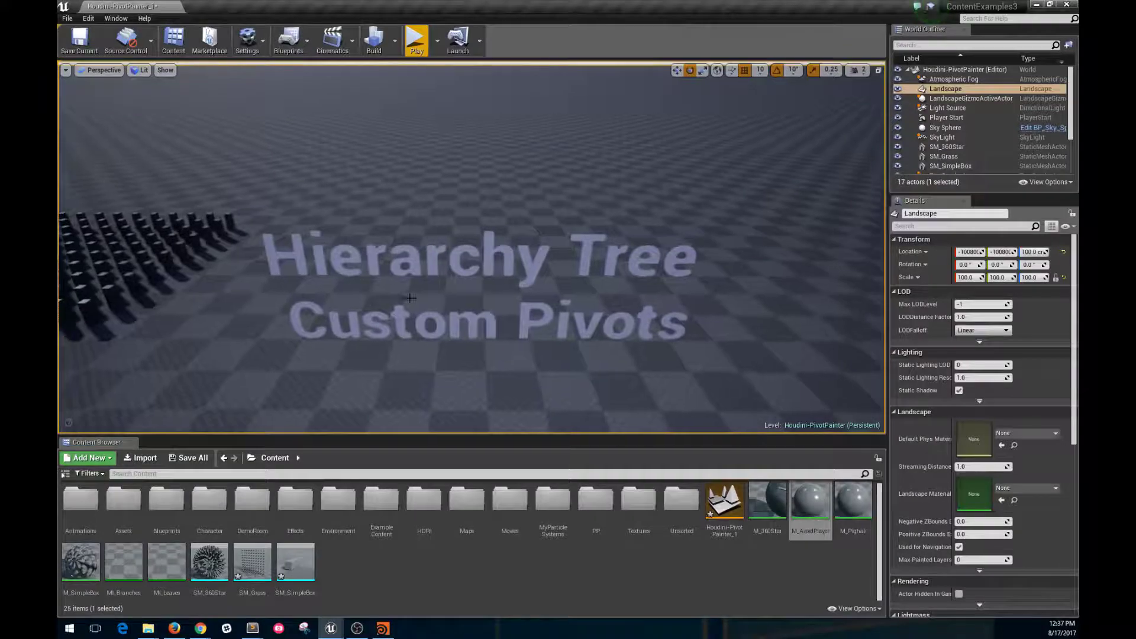
- Switch to Houdini, detach output1 from paula_PivotPainter2 and place it below the generated tree network, between its geometry and pivots outputs
left_click(382, 629)
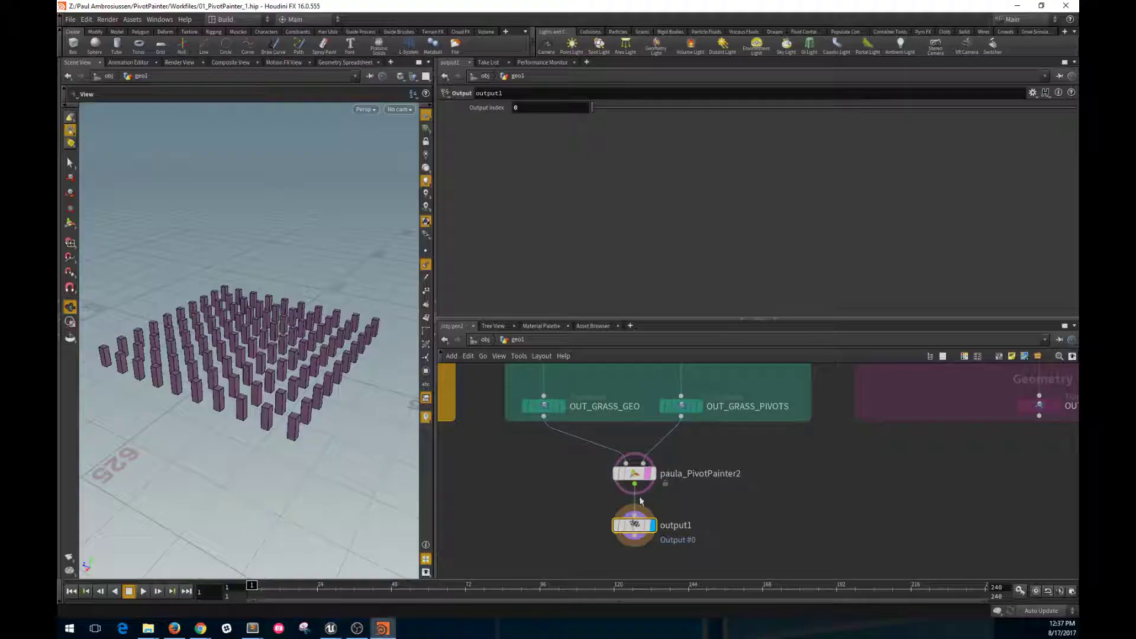
left_click_drag(648, 526, 983, 535)
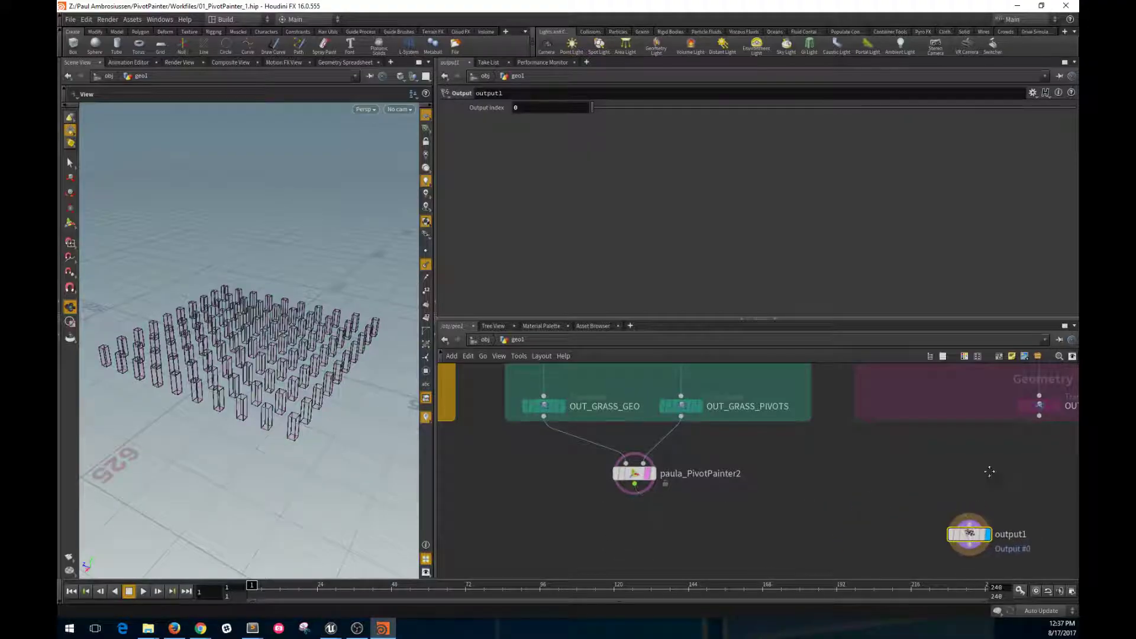
middle_click_drag(990, 494, 573, 485)
left_click_drag(551, 525, 826, 521)
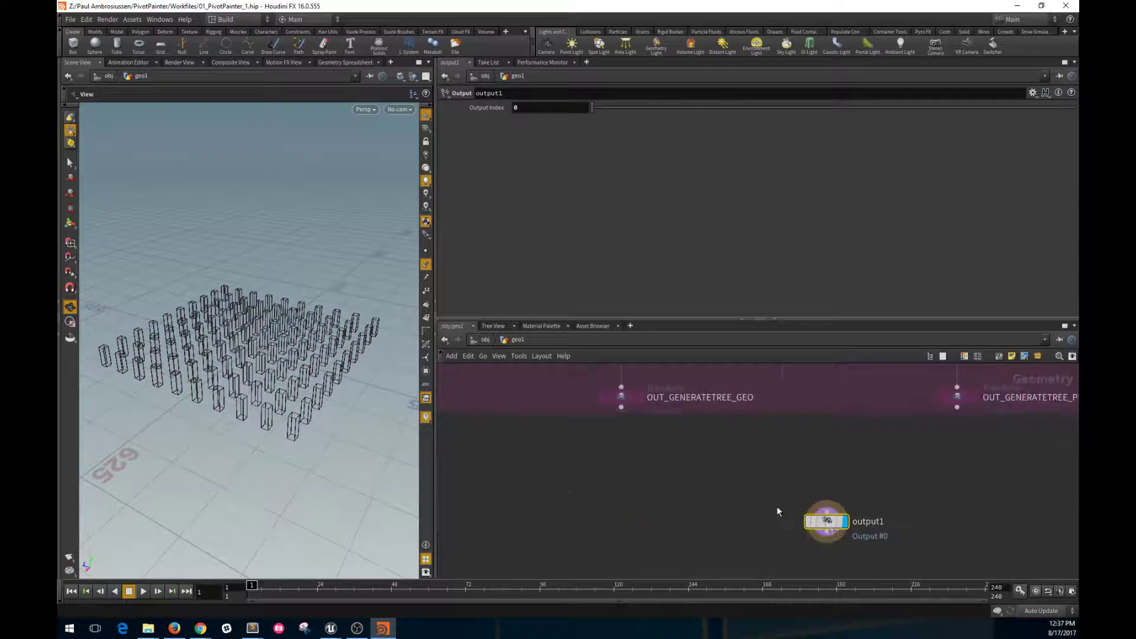
- Display OUT_GENERATETREE_GEO and examine the tree from several angles, followed by the pivot points of OUT_GENERATETREE_PIVOTS
left_click(645, 421)
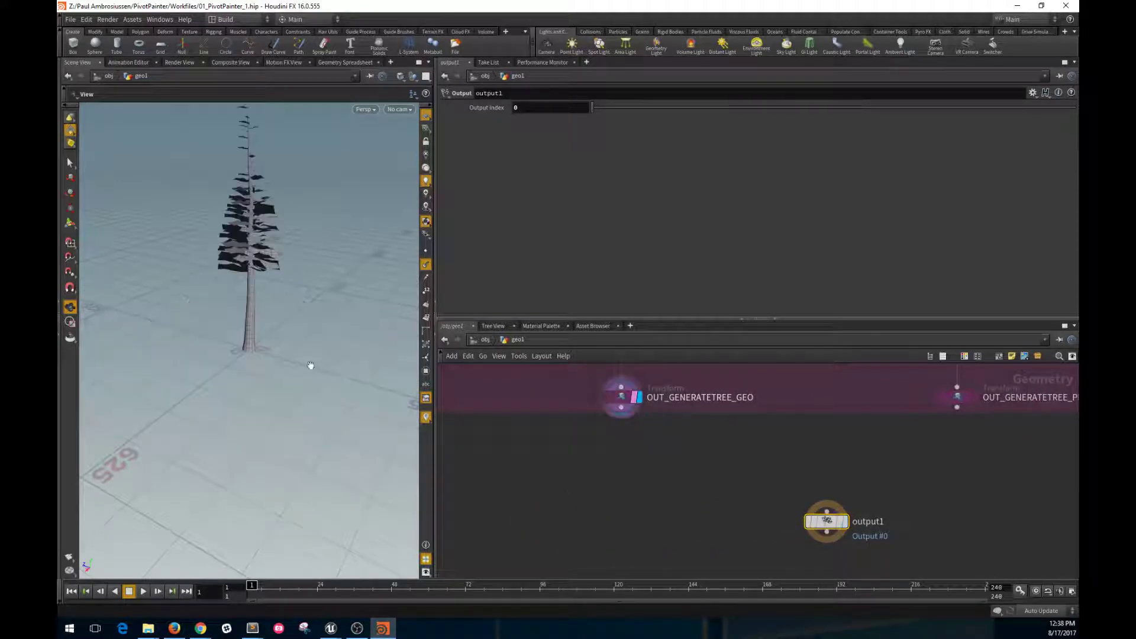
key("f")
left_click_drag(176, 317, 256, 431)
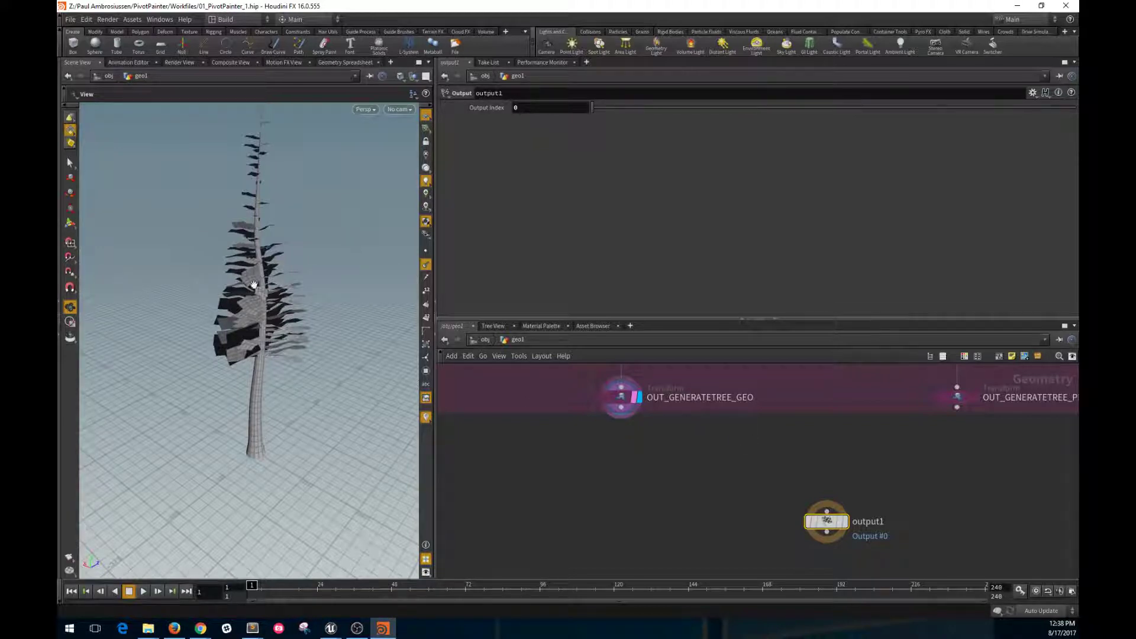
left_click_drag(316, 403, 285, 382)
middle_click_drag(726, 487, 637, 486)
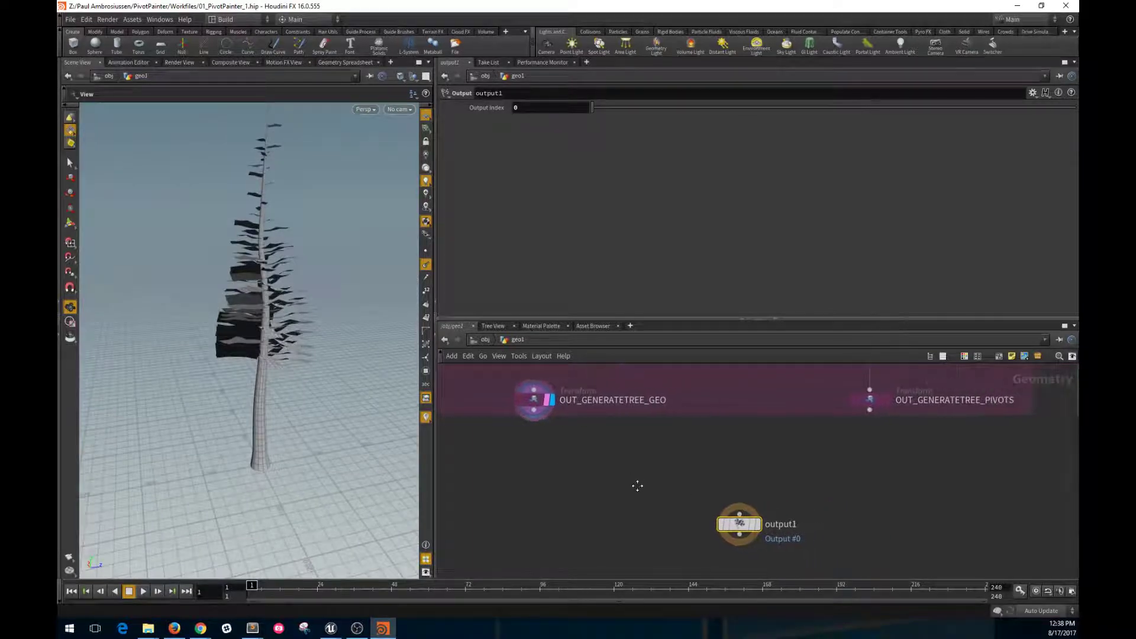
left_click_drag(321, 352, 238, 184)
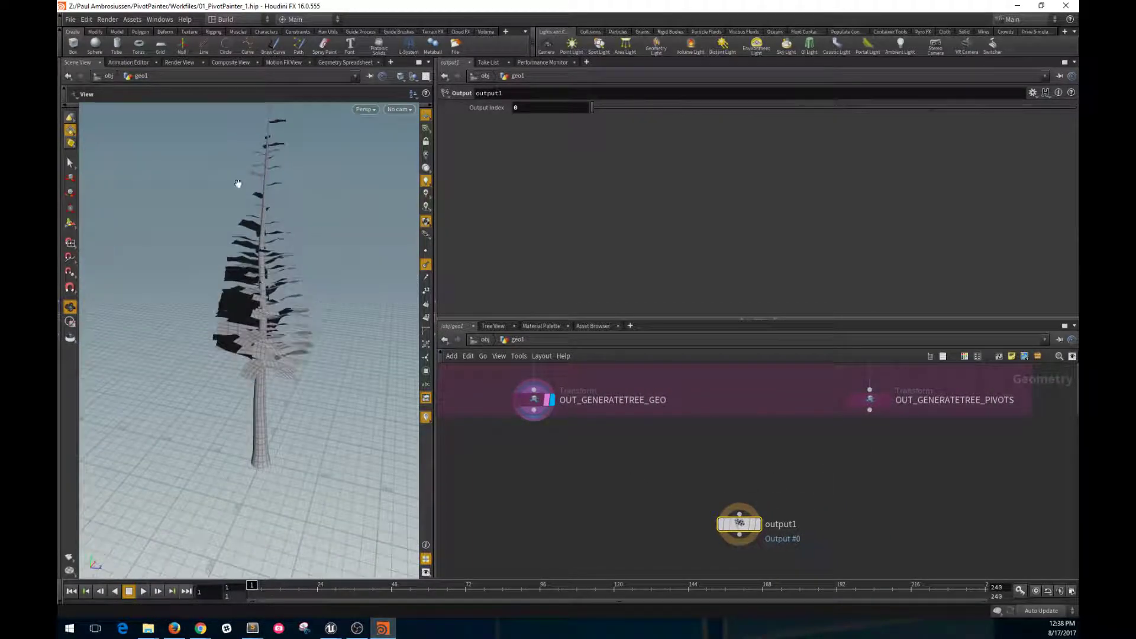
left_click(885, 400)
left_click_drag(347, 360, 252, 448)
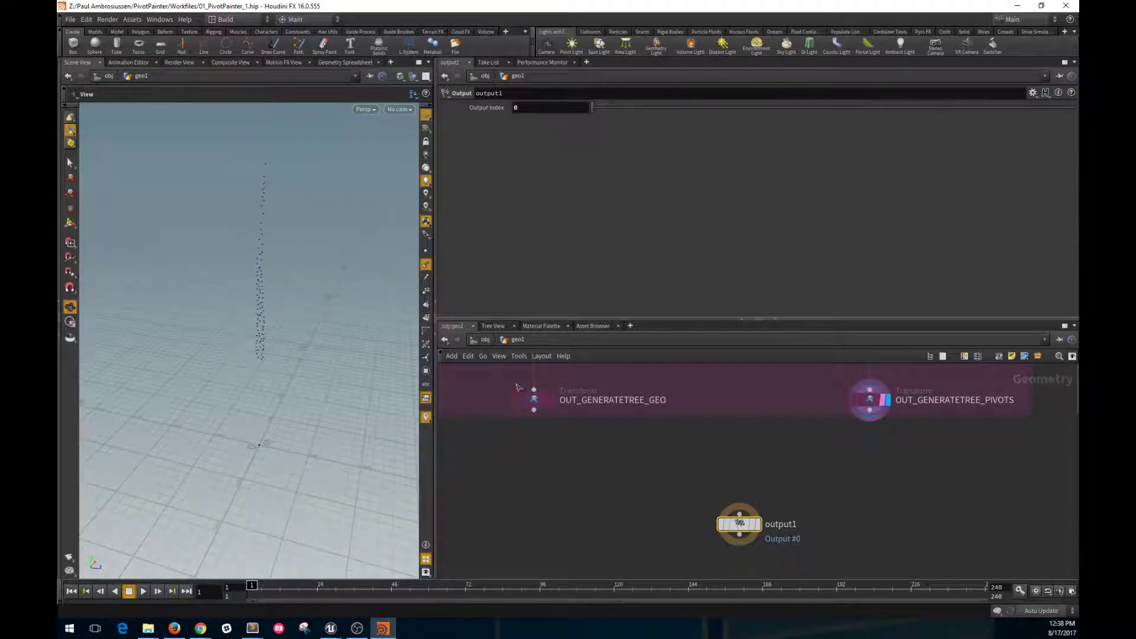
- Inspect the name, pscale and uv attributes of OUT_GENERATETREE_GEO in its geometry spreadsheet and close it
right_click(533, 400)
left_click(553, 459)
left_click_drag(617, 364, 440, 272)
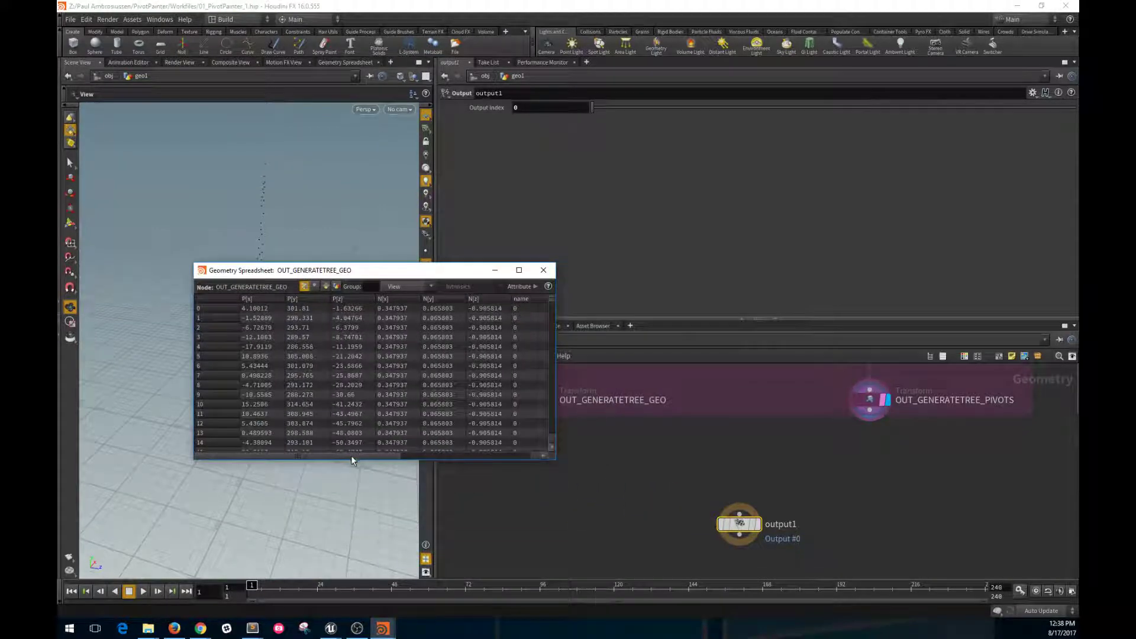
left_click_drag(353, 460, 428, 459)
scroll(417, 377, "down", 1)
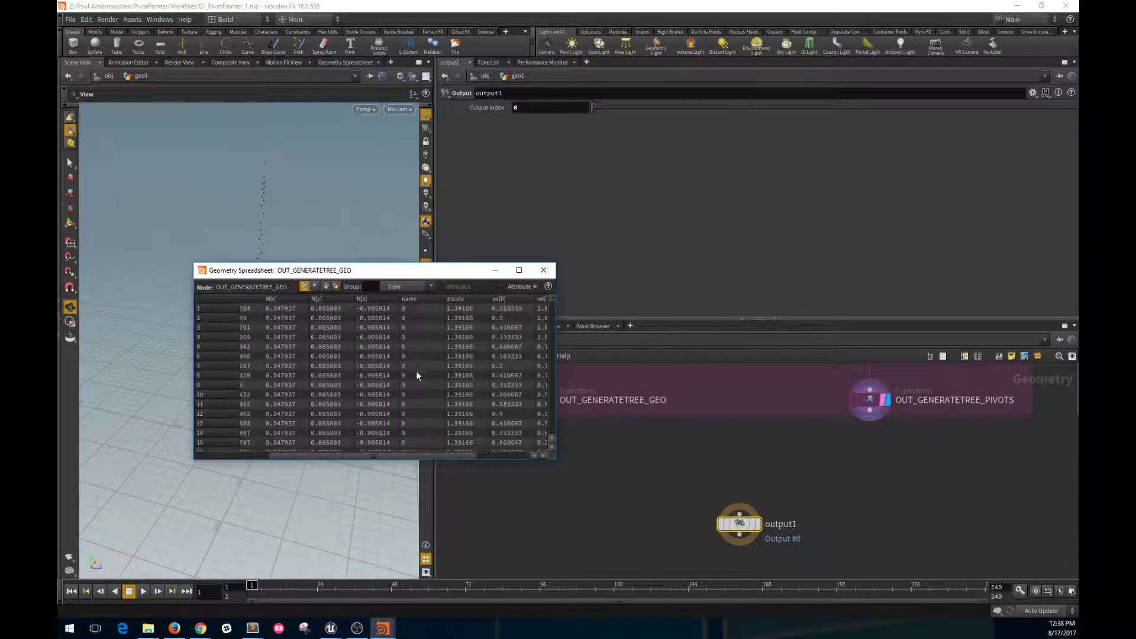
scroll(416, 374, "down", 2)
left_click_drag(391, 459, 450, 463)
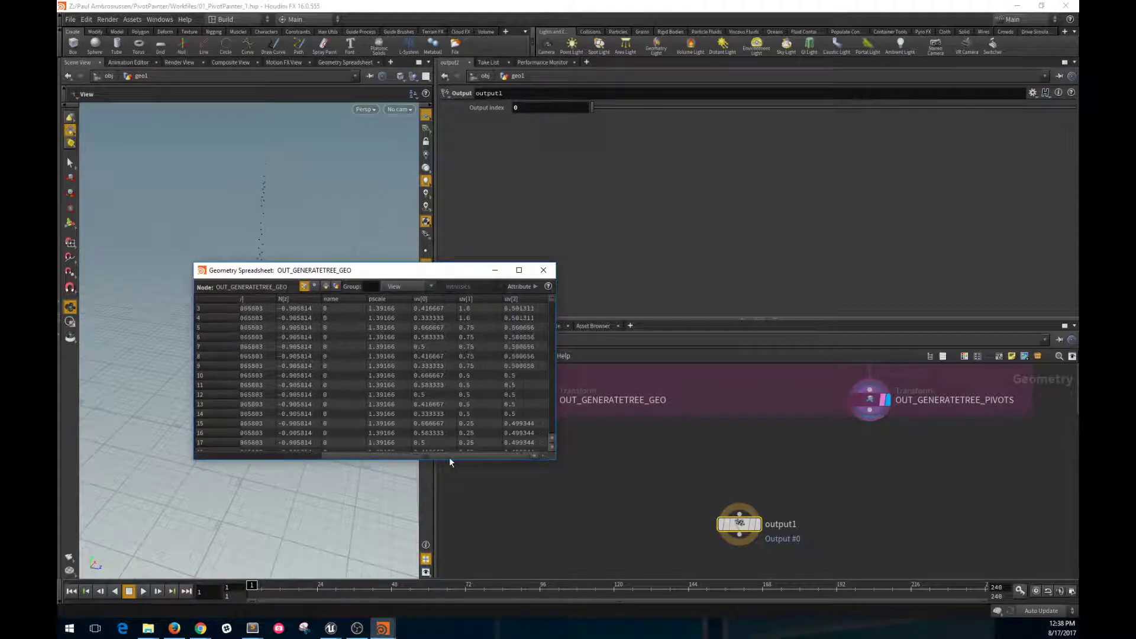
left_click(543, 269)
- Check the normal and name attributes of OUT_GENERATETREE_PIVOTS in its geometry spreadsheet and close it
right_click(877, 404)
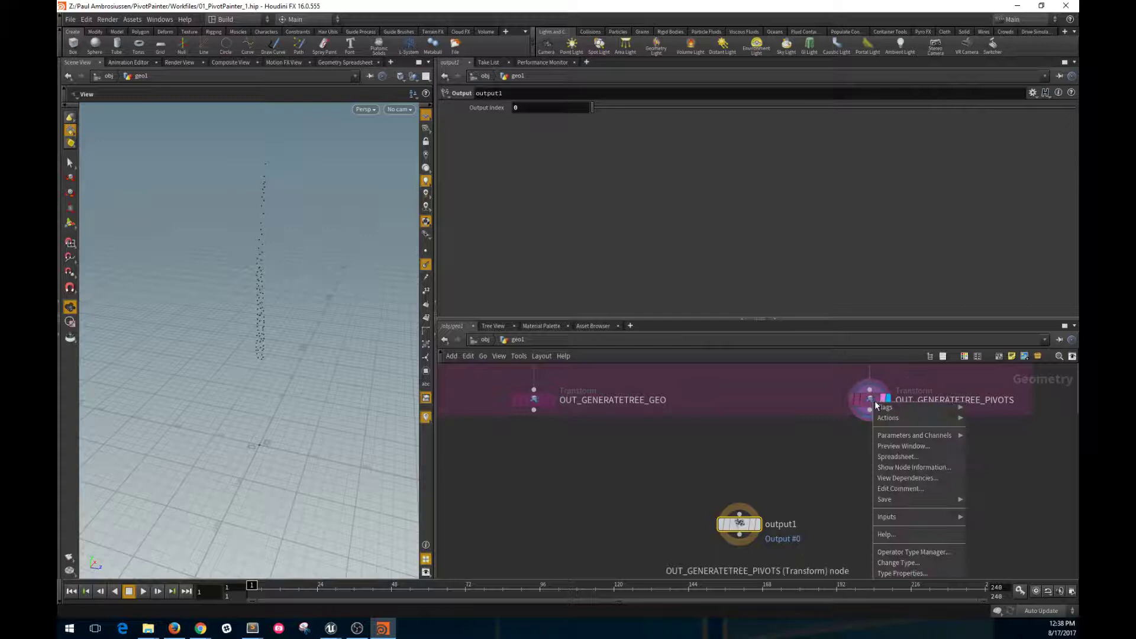
left_click(906, 458)
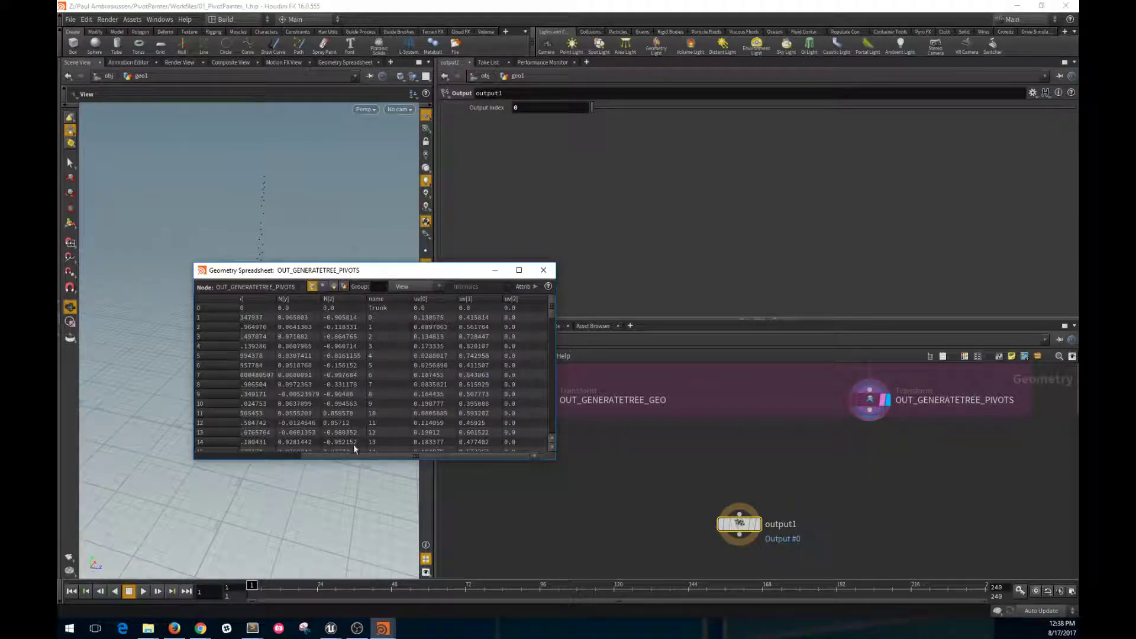
left_click_drag(355, 456, 304, 456)
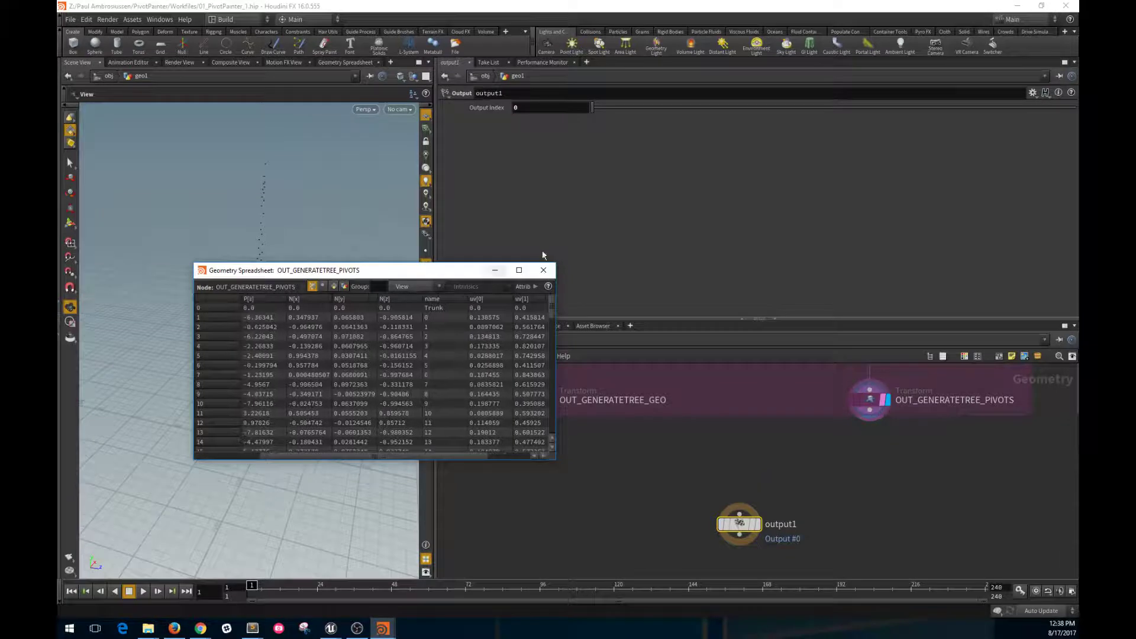
left_click(543, 270)
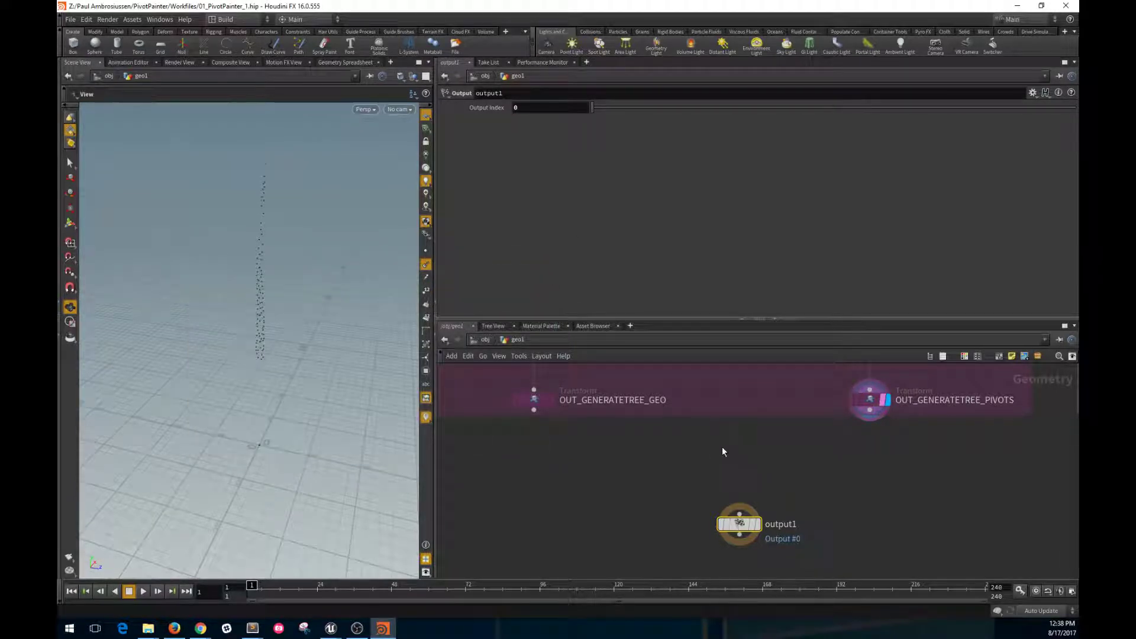
- Look through the Generated Trees Example network from its trunk-shaping nodes to the OUT_PIVOTS branch, and review the displayed pivot points
scroll(722, 448, "down", 5)
middle_click_drag(731, 412, 738, 548)
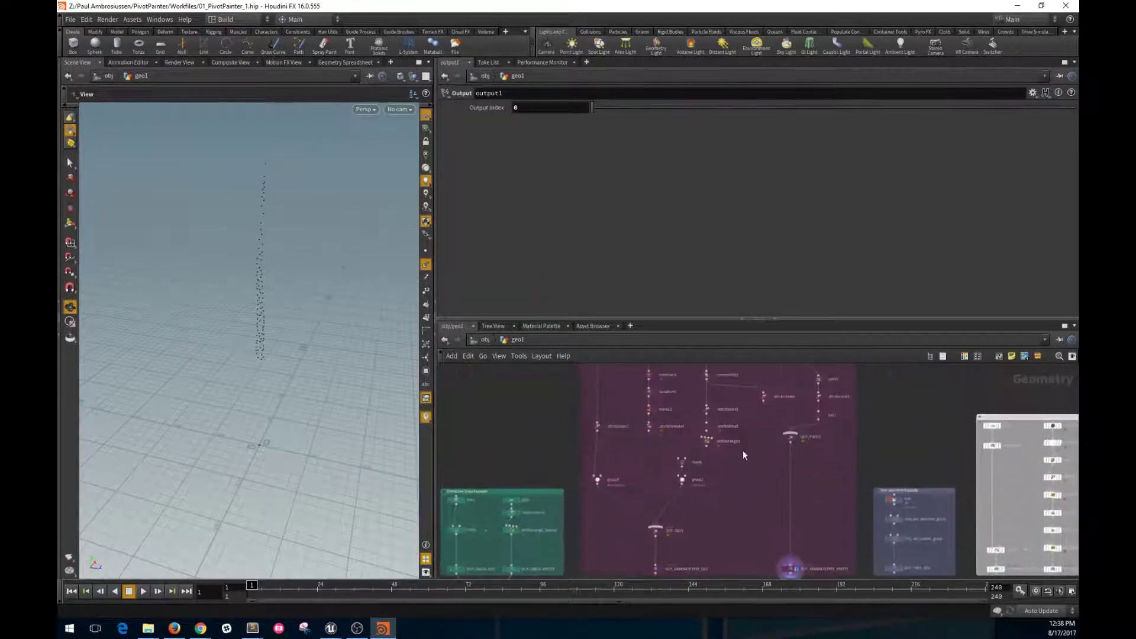
middle_click_drag(743, 452, 746, 526)
middle_click_drag(754, 426, 757, 511)
scroll(764, 438, "up", 2)
middle_click_drag(773, 403, 781, 507)
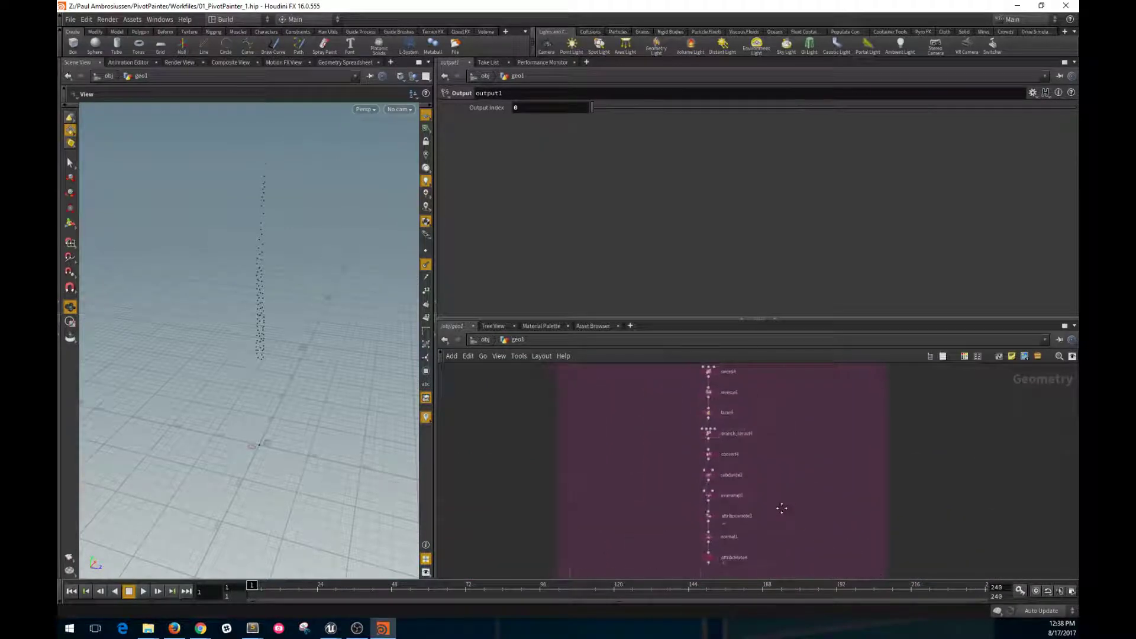
middle_click_drag(776, 447, 778, 538)
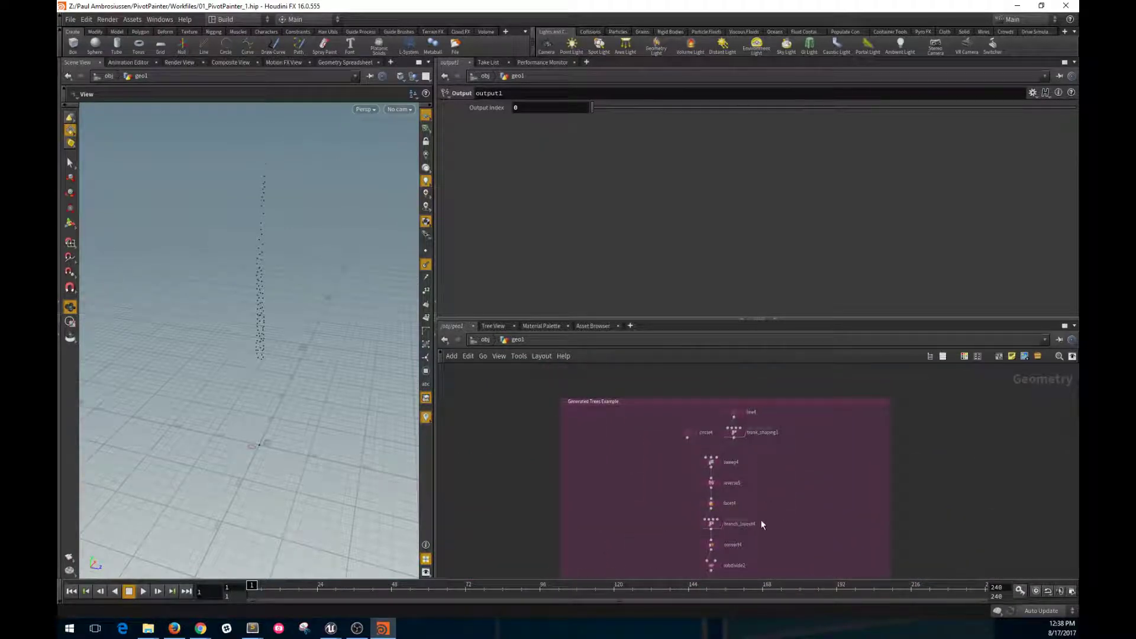
scroll(762, 525, "up", 5)
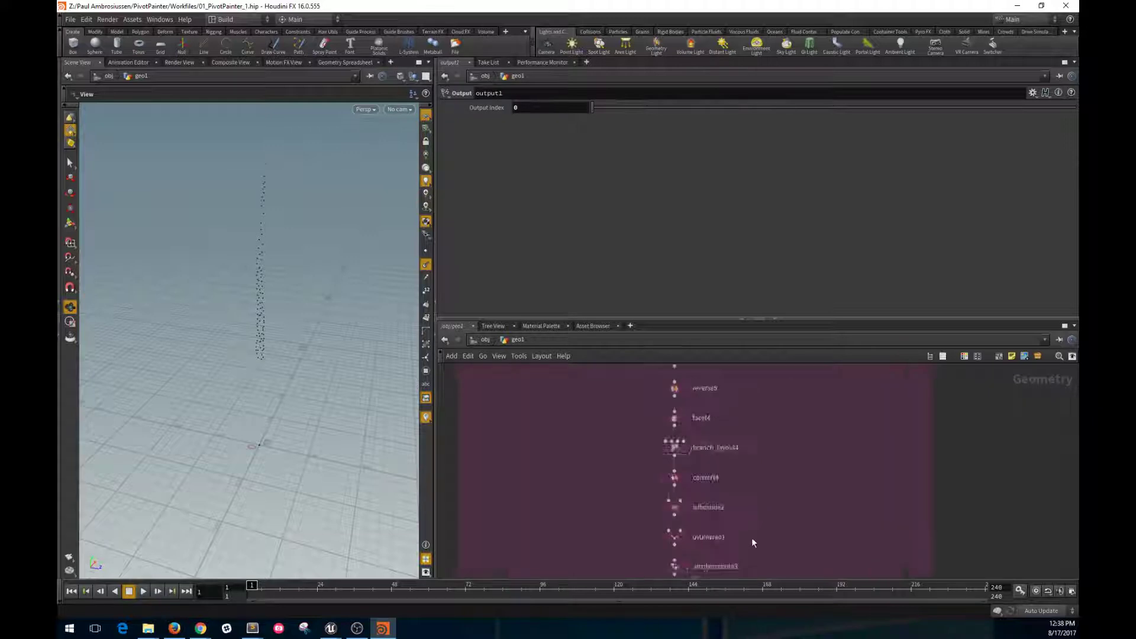
scroll(753, 543, "down", 1)
middle_click_drag(754, 542, 723, 398)
middle_click_drag(793, 512, 761, 385)
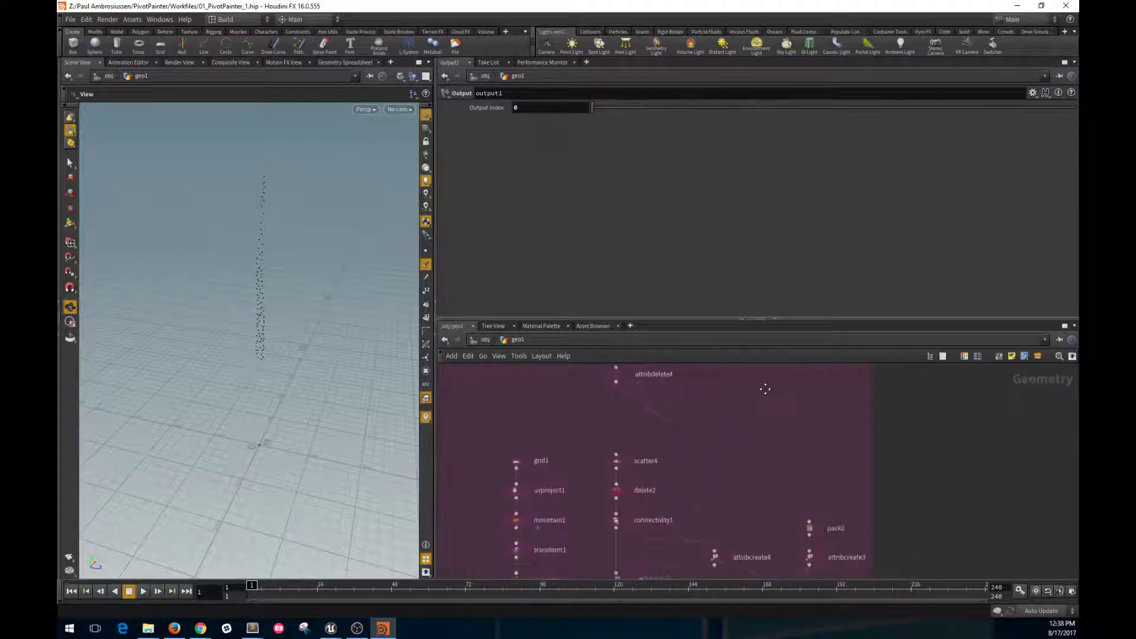
scroll(715, 476, "down", 1)
middle_click_drag(699, 520, 676, 479)
scroll(676, 484, "up", 1)
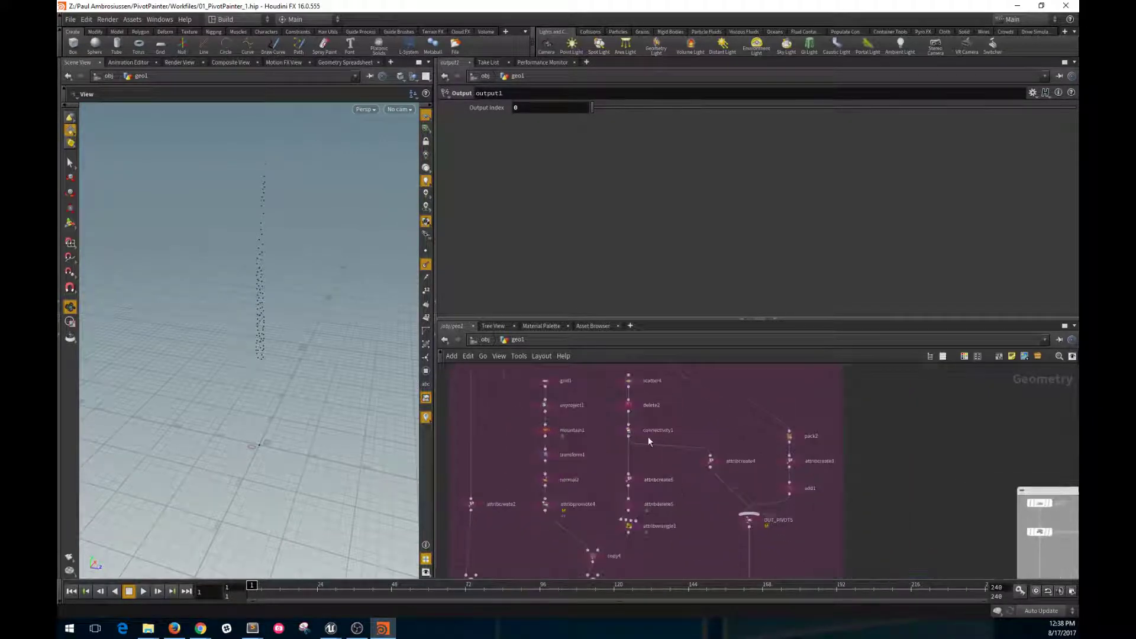
left_click_drag(281, 302, 271, 154)
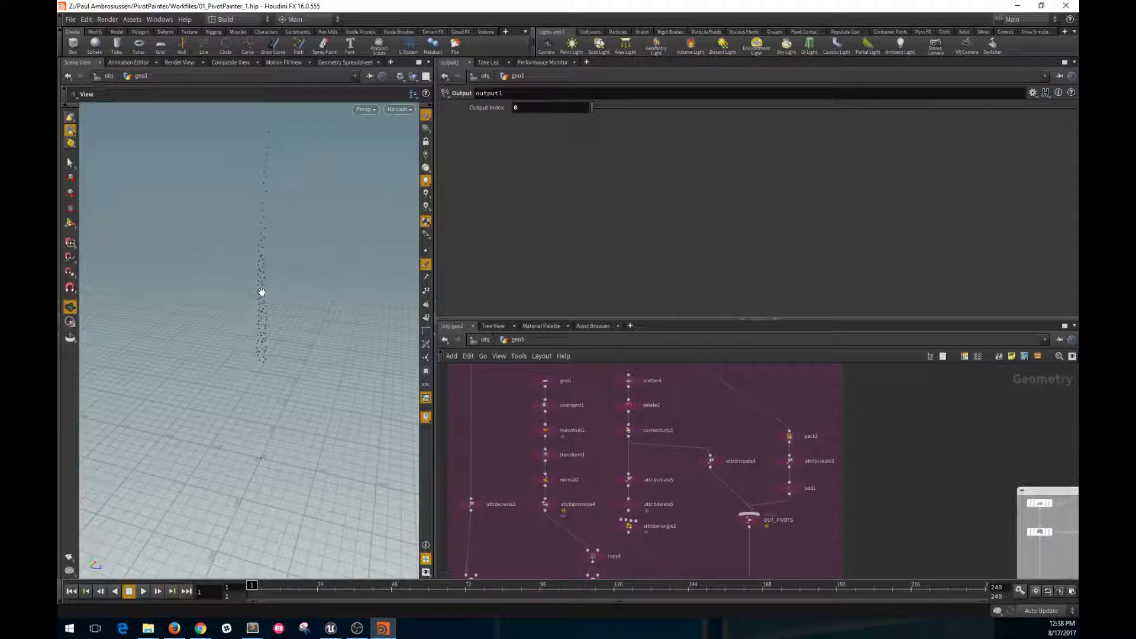
- Display the copy4 node, frame its leaf planes in the viewport and turn off the point normals display
middle_click_drag(607, 482, 586, 406)
left_click(581, 480)
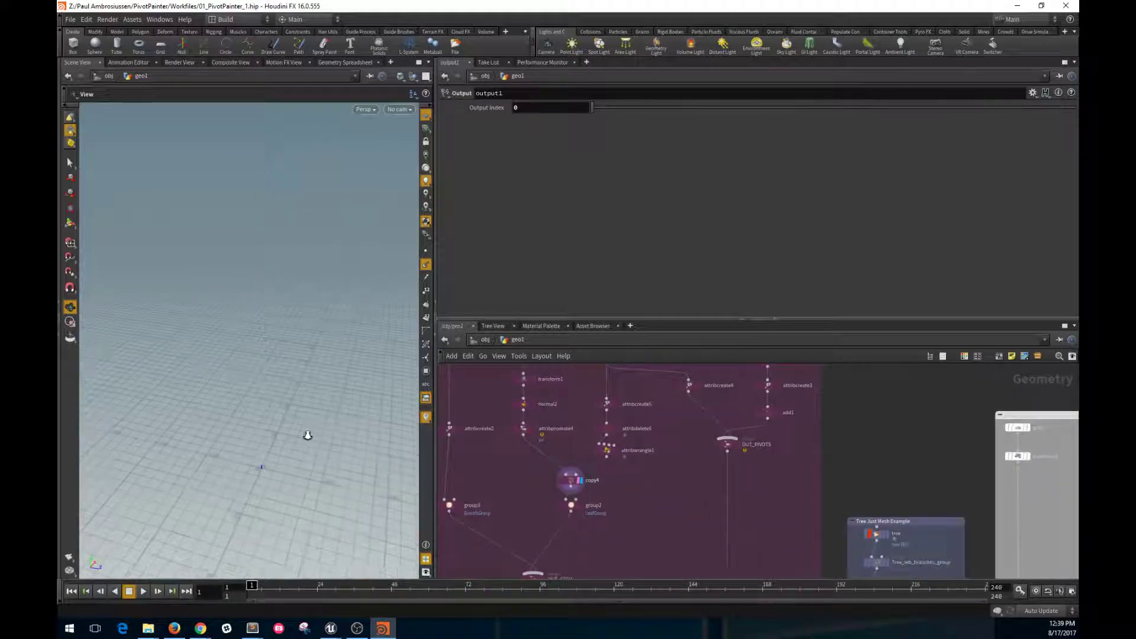
key("f")
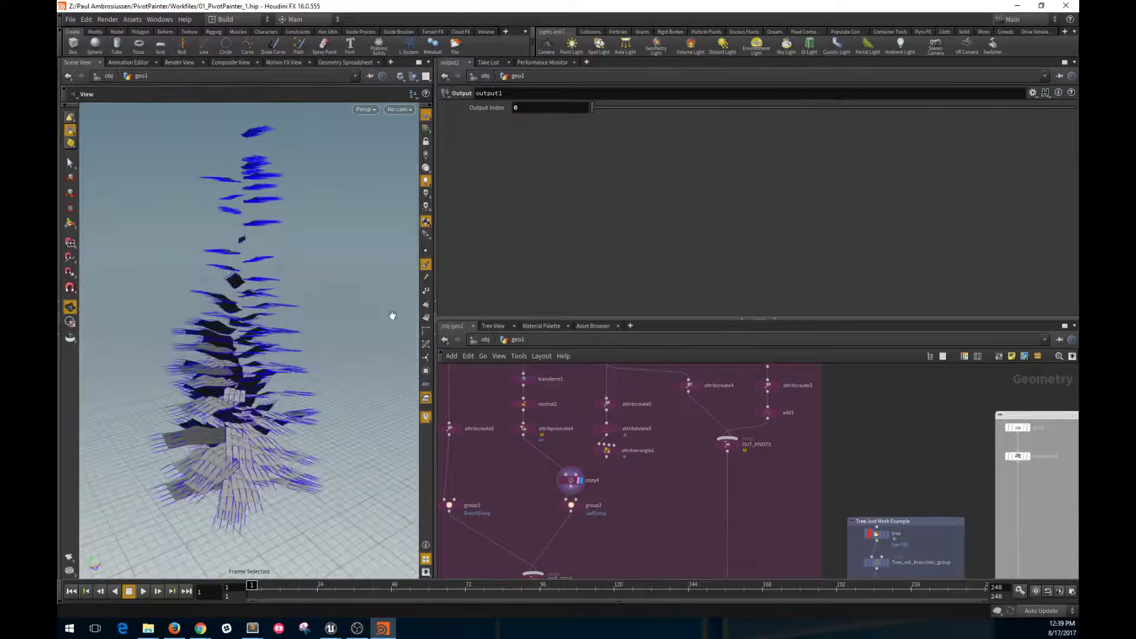
left_click(425, 266)
right_click_drag(319, 301, 333, 399)
left_click_drag(332, 399, 244, 274)
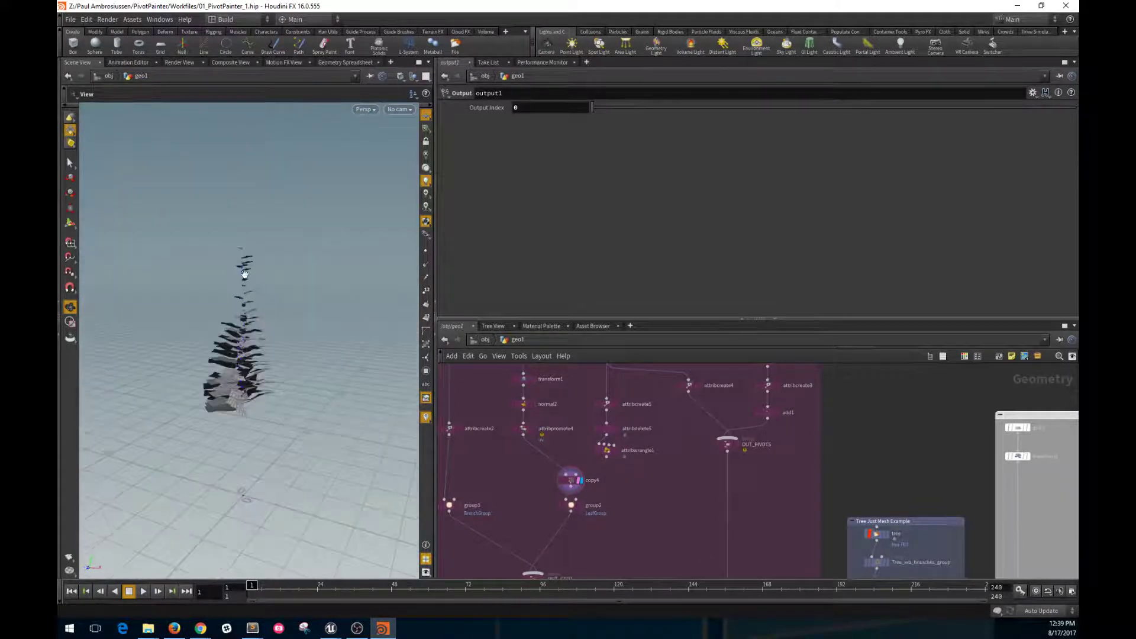
- Review the LeafGroup settings of group2 and display the group3 BranchGroup node to view the trunk
scroll(595, 522, "up", 5)
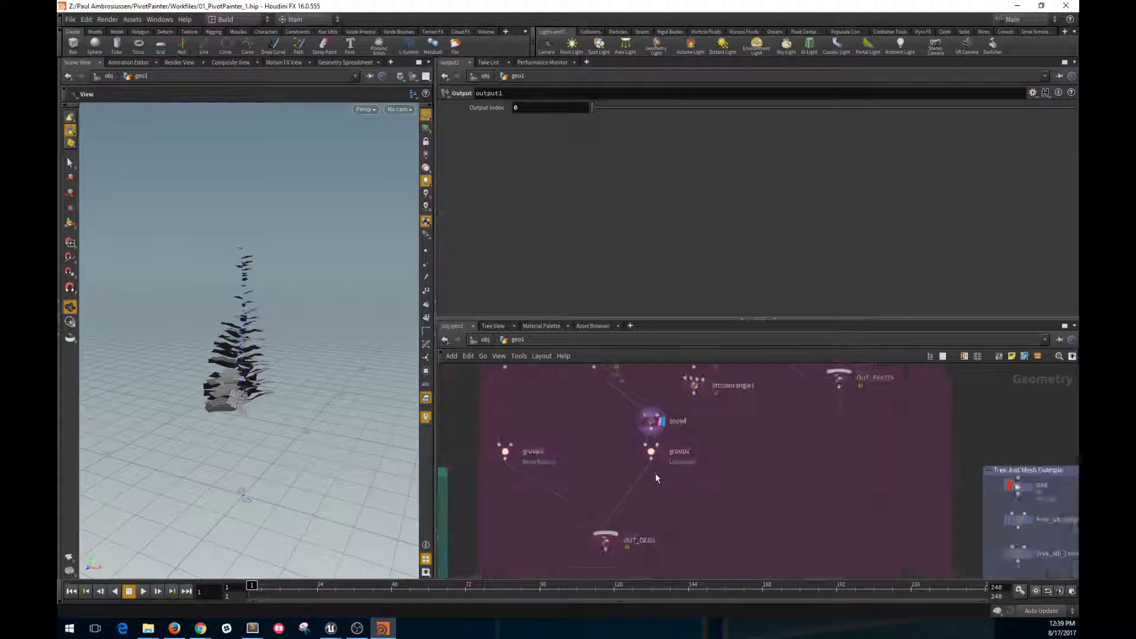
left_click(651, 447)
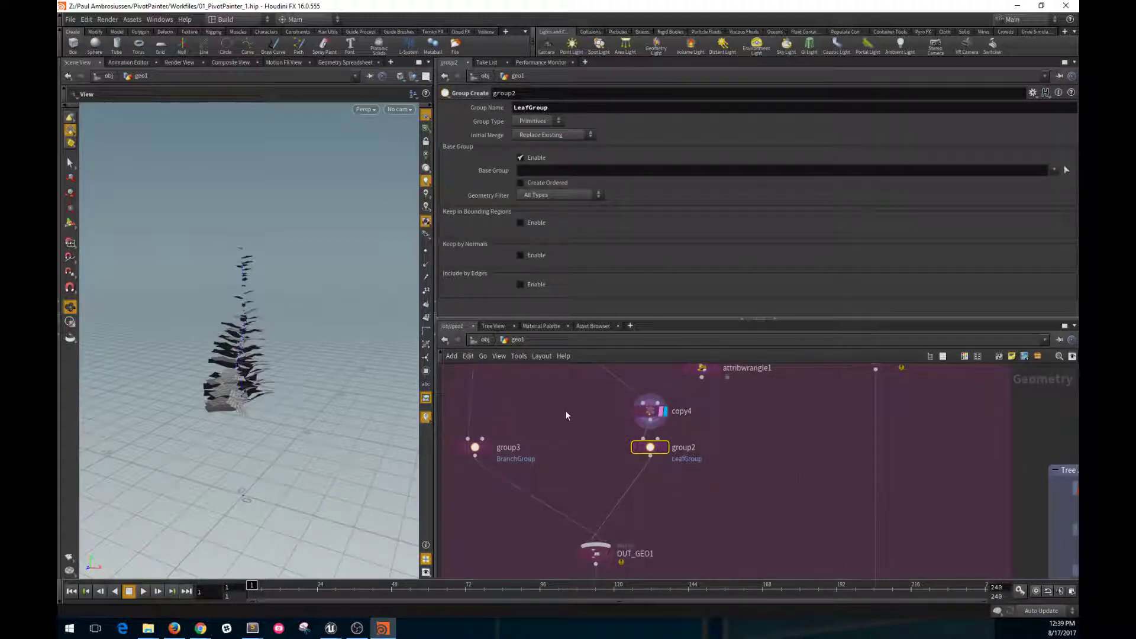
scroll(592, 450, "down", 4)
left_click(568, 500)
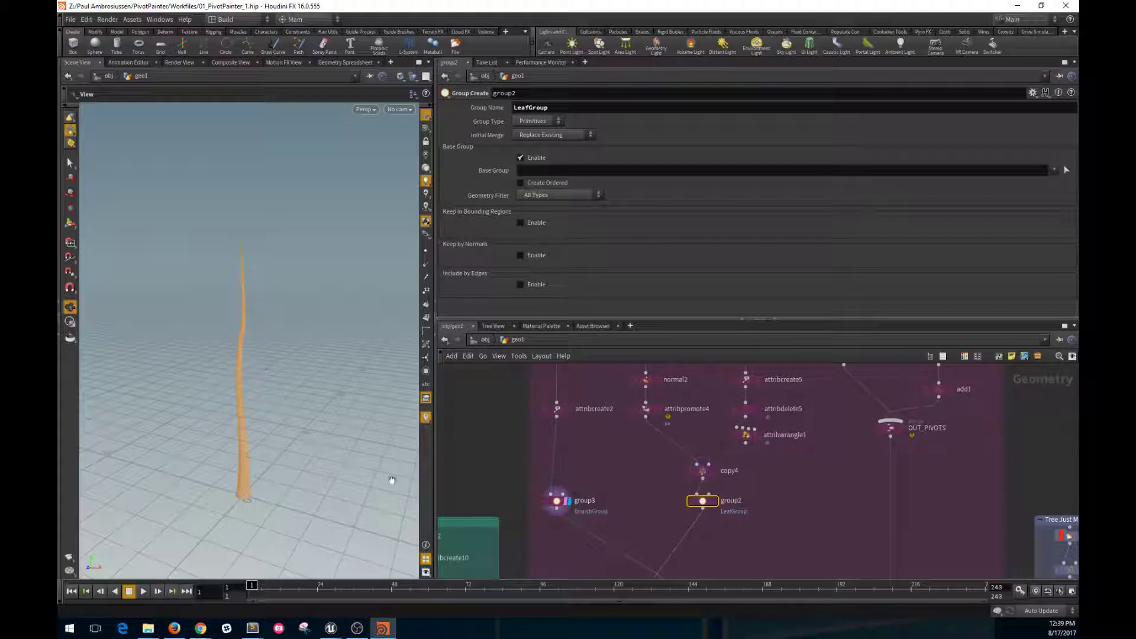
left_click_drag(392, 480, 325, 435)
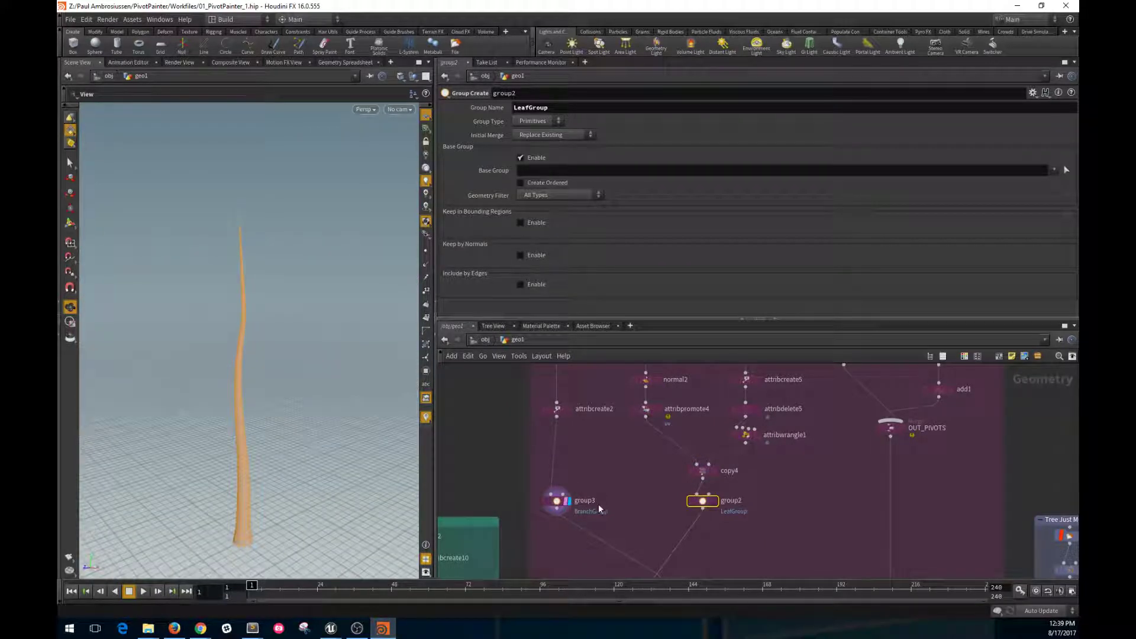
- Select group3 and group2 together above OUT_GEO1, clear the selection and return to the OUT_GENERATETREE nodes and output1
middle_click_drag(644, 536, 599, 441)
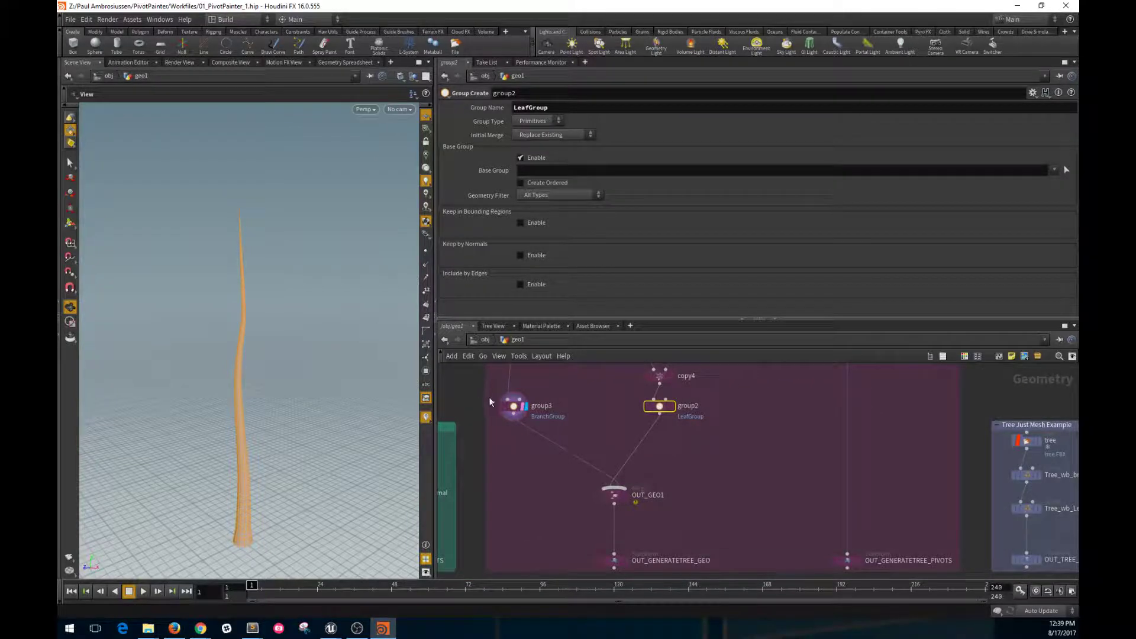
left_click_drag(491, 394, 715, 433)
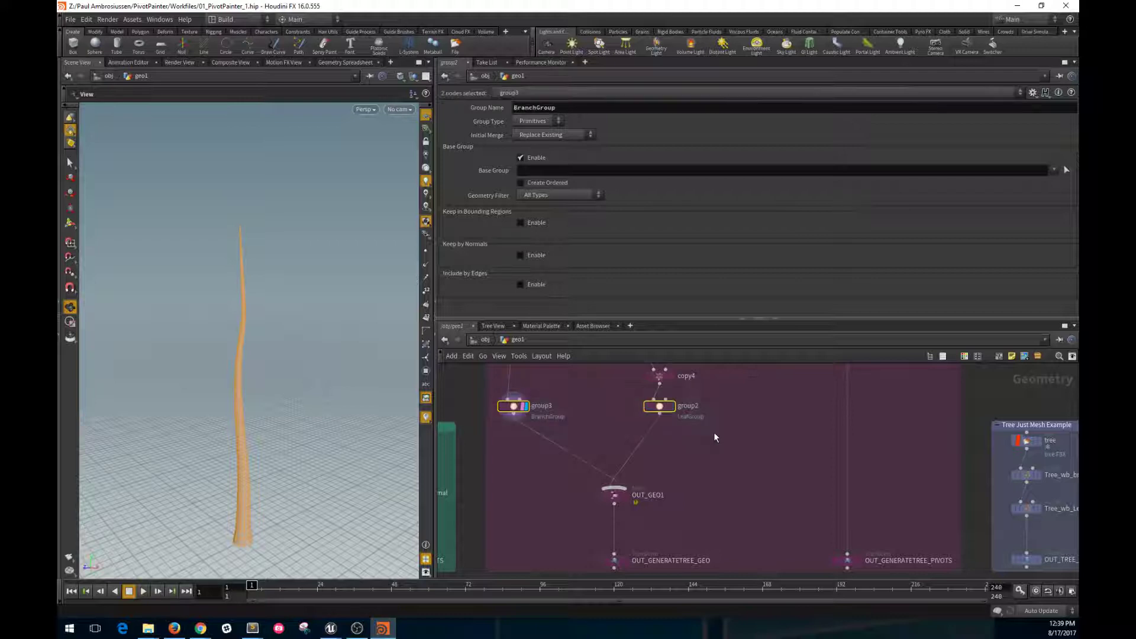
left_click(672, 430)
middle_click_drag(697, 511, 641, 415)
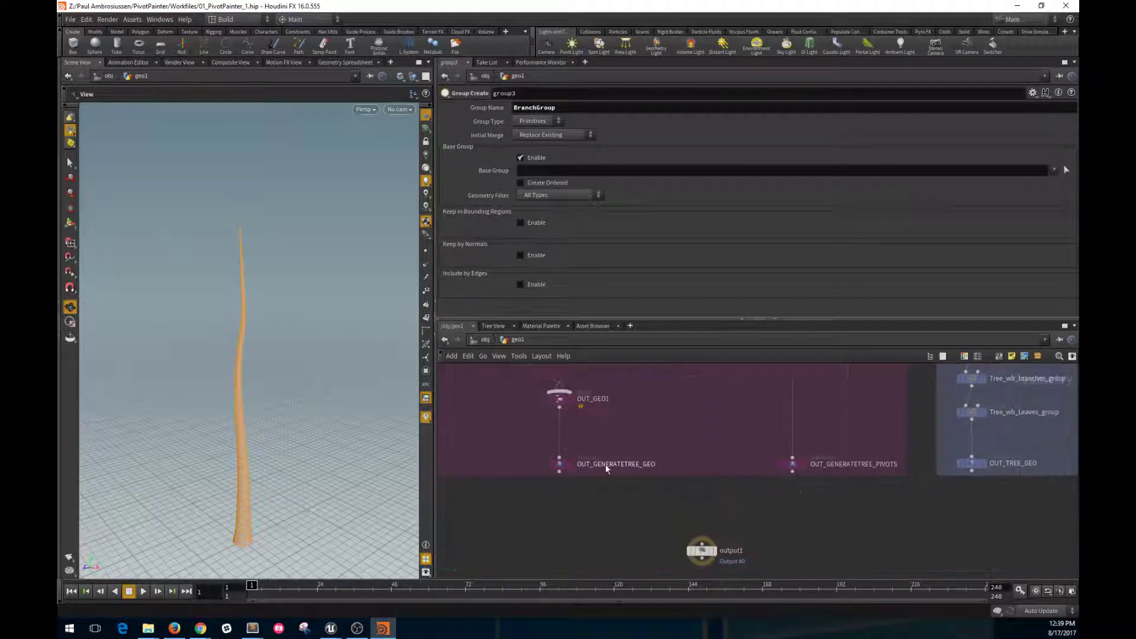
- Display OUT_GENERATETREE_GEO framed in the viewport, then display OUT_GENERATETREE_PIVOTS to examine the tree's pivot points
left_click(572, 468)
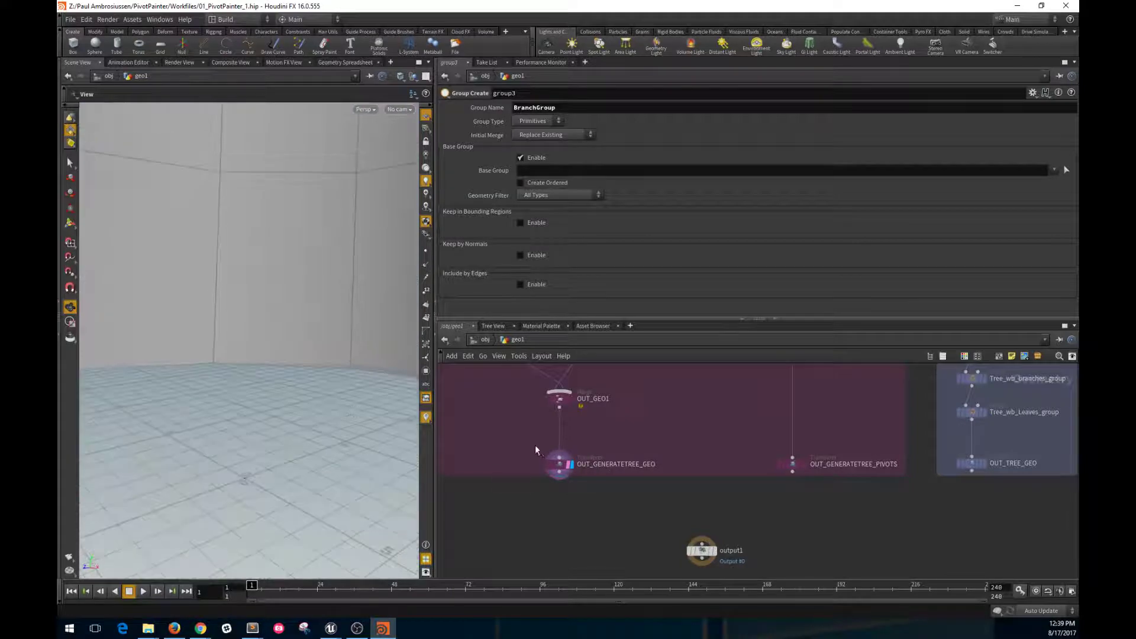
key("f")
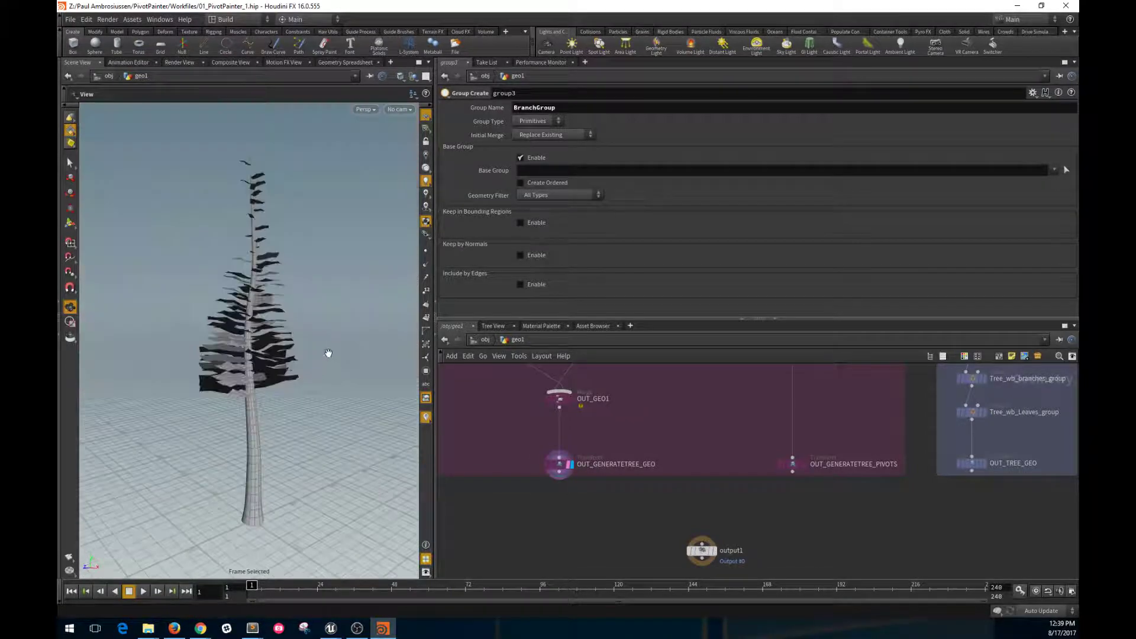
left_click_drag(329, 353, 294, 380)
left_click(806, 467)
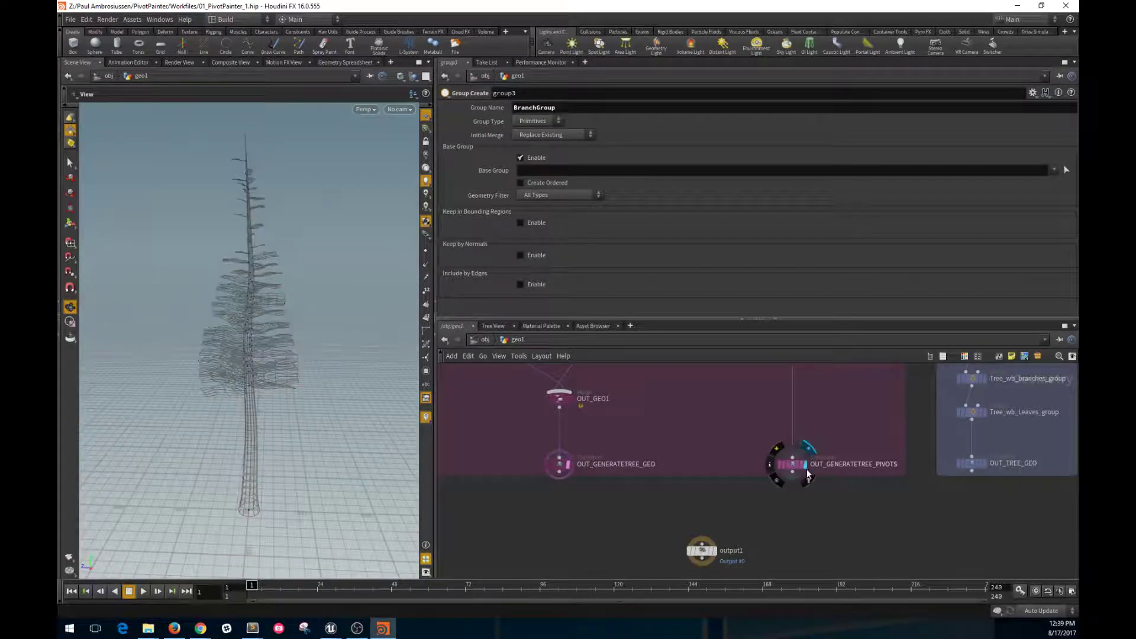
mouse_move(382, 418)
left_mouse_down()
mouse_move(327, 394)
mouse_move(366, 410)
mouse_move(369, 400)
left_mouse_up()
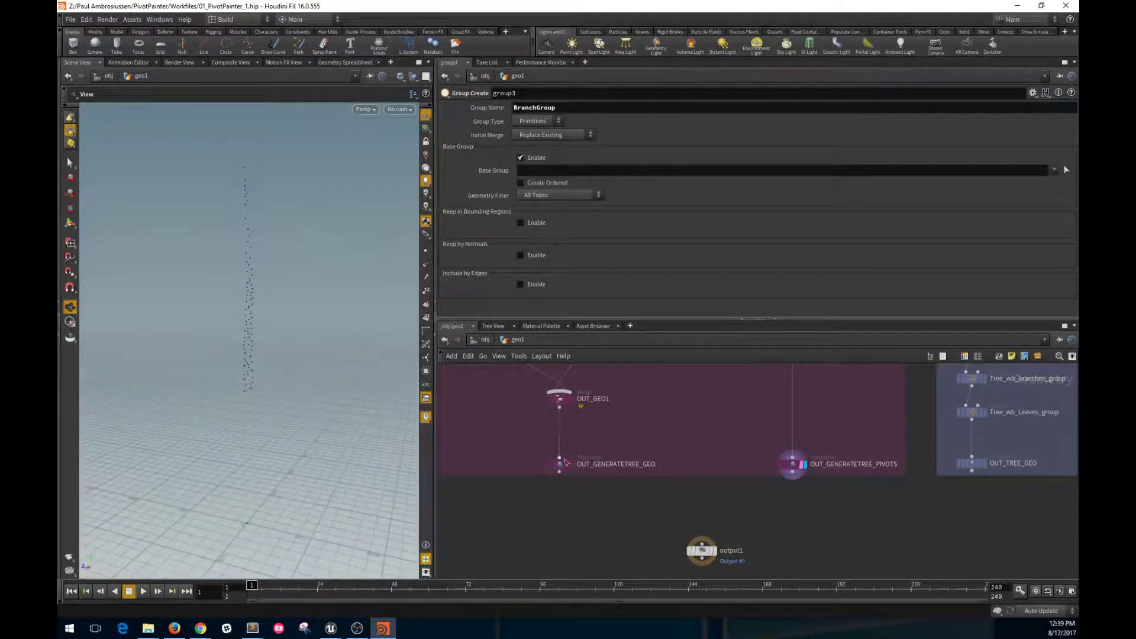
- Add a Pivot Painter node above output1 and wire OUT_GENERATETREE_GEO to its first input and OUT_GENERATETREE_PIVOTS to its second
middle_click_drag(636, 500, 629, 489)
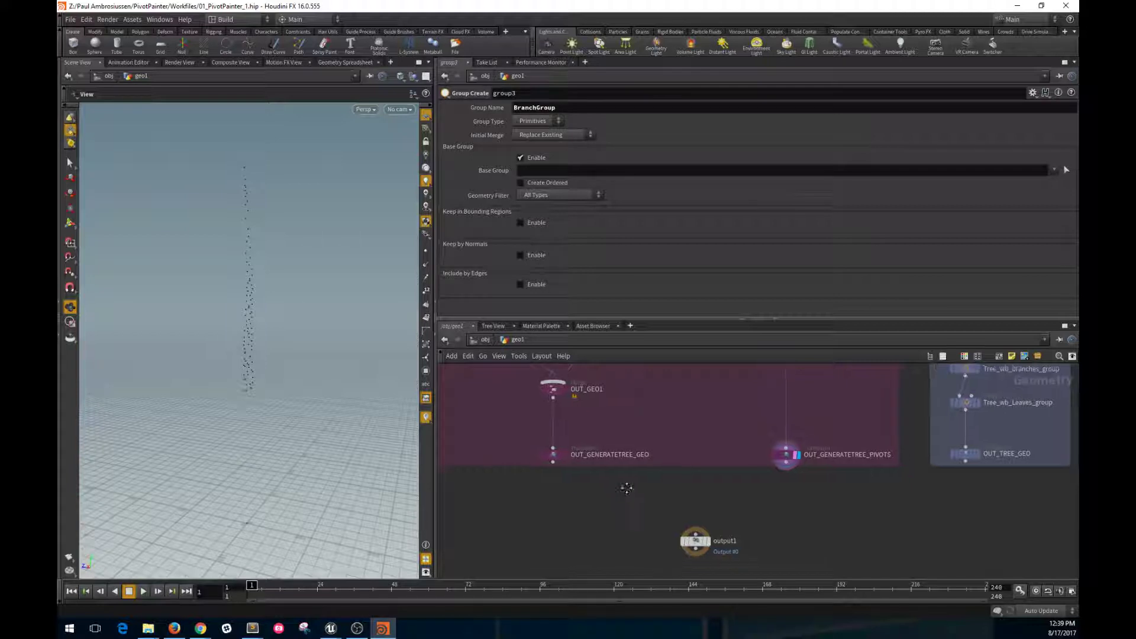
left_click_drag(688, 546, 684, 557)
key("Tab")
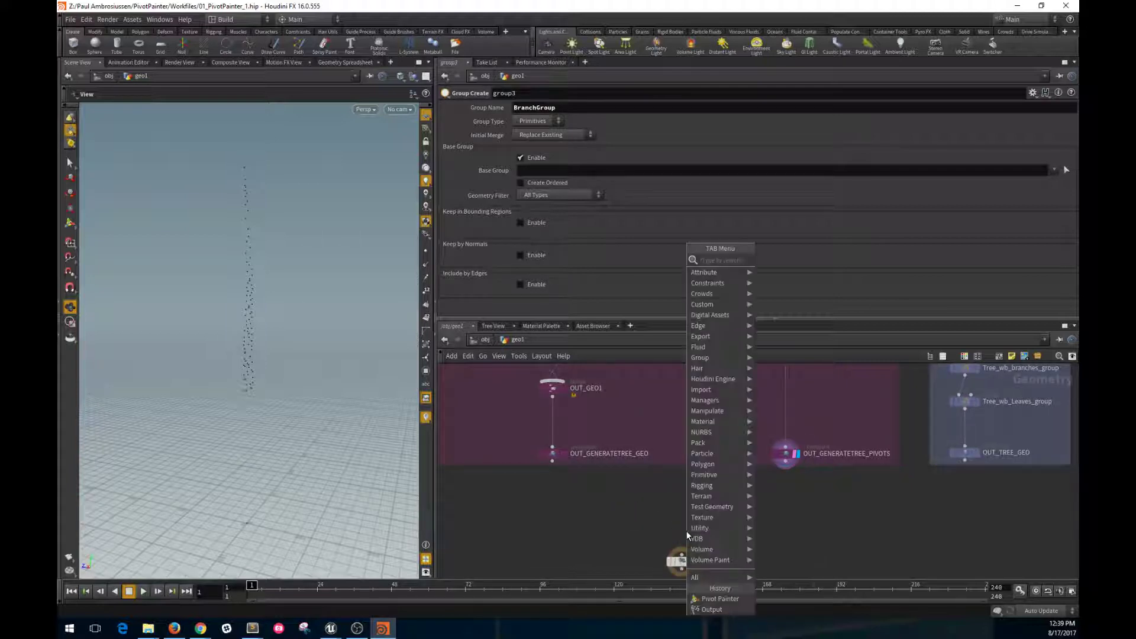
key("Escape")
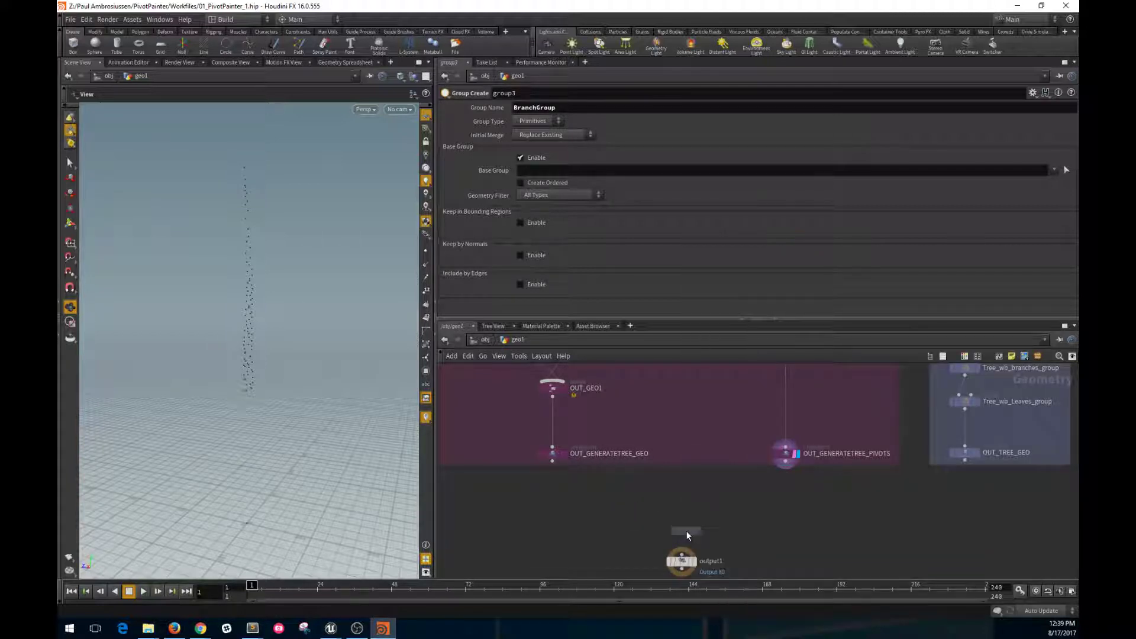
left_click(679, 516)
left_click(553, 461)
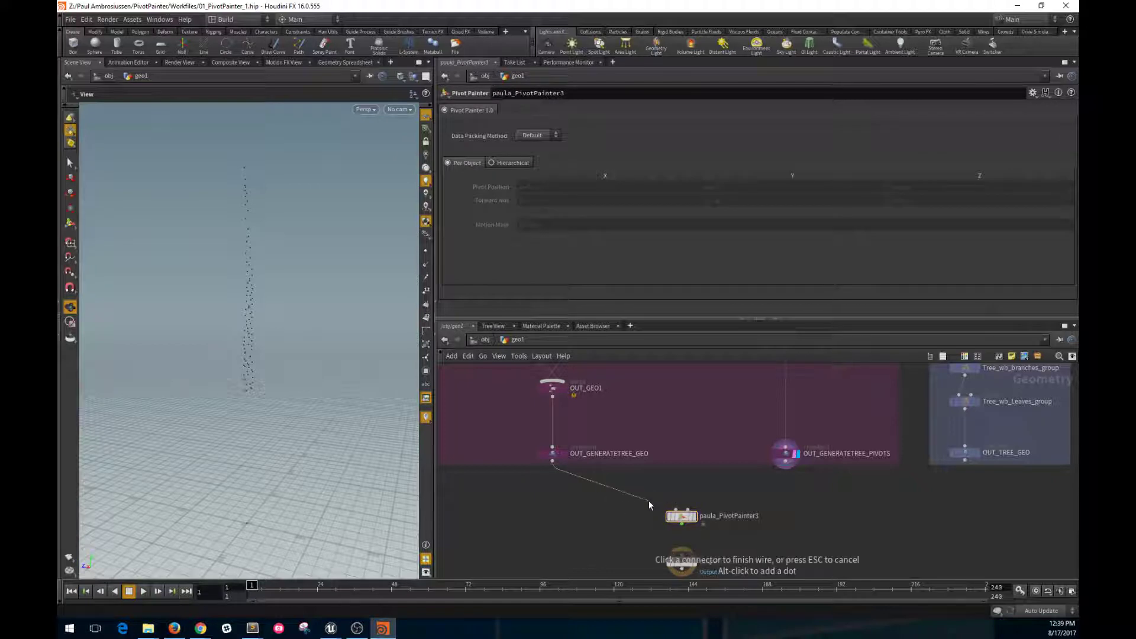
left_click(688, 509)
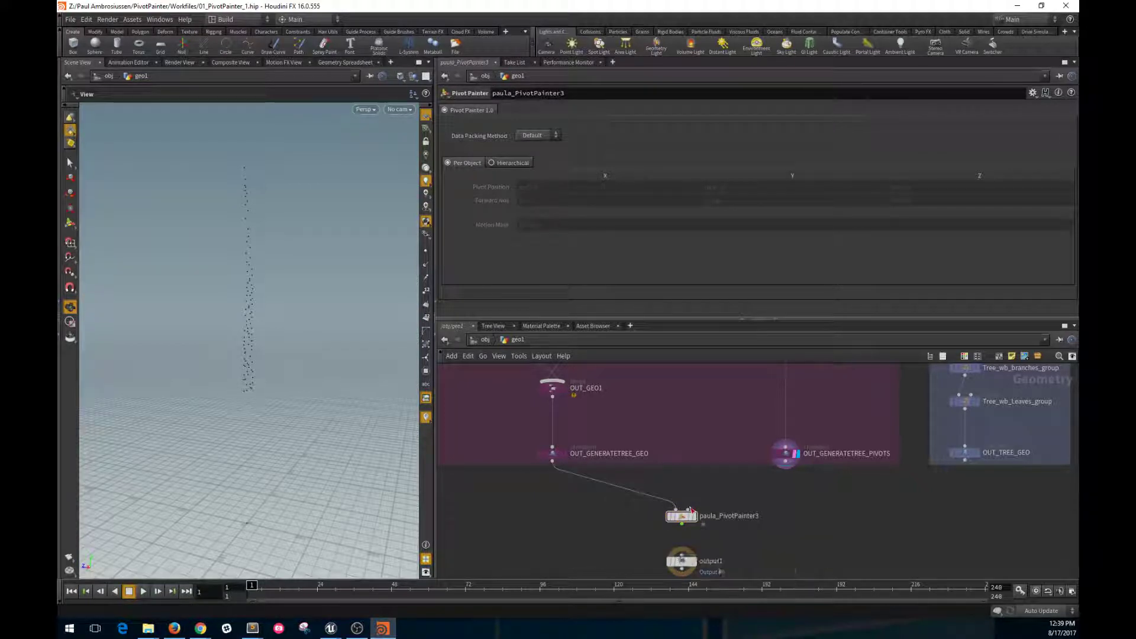
left_click(785, 465)
left_click(682, 518)
left_click_drag(682, 521, 668, 507)
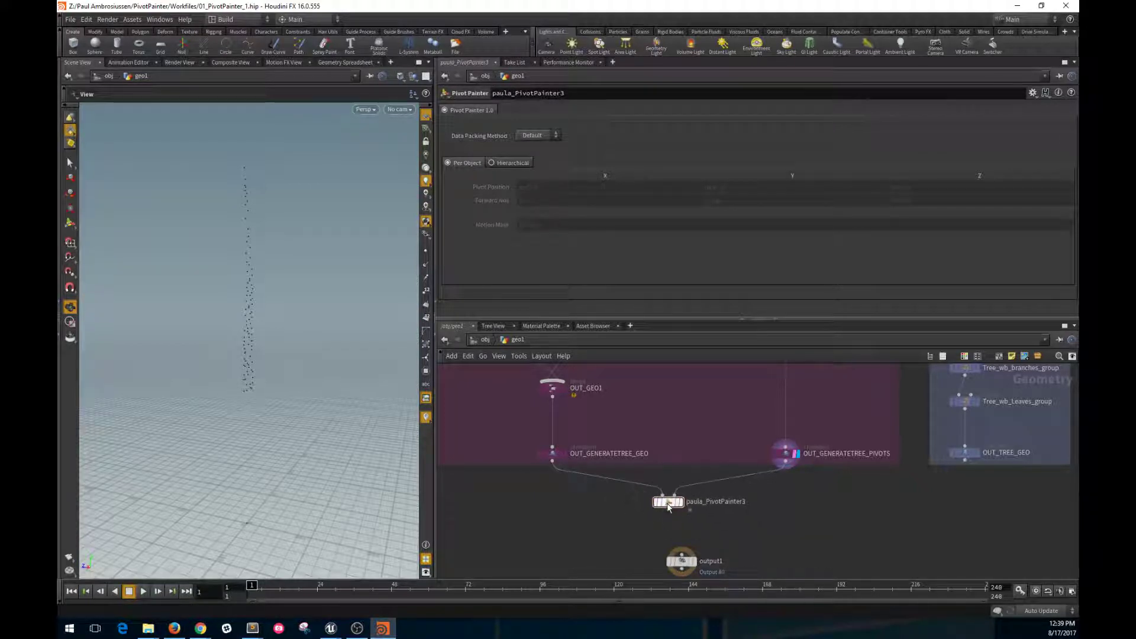
- Switch the new Pivot Painter node to Hierarchical mode and display its output in the viewport
left_click(512, 165)
scroll(297, 331, "up", 3)
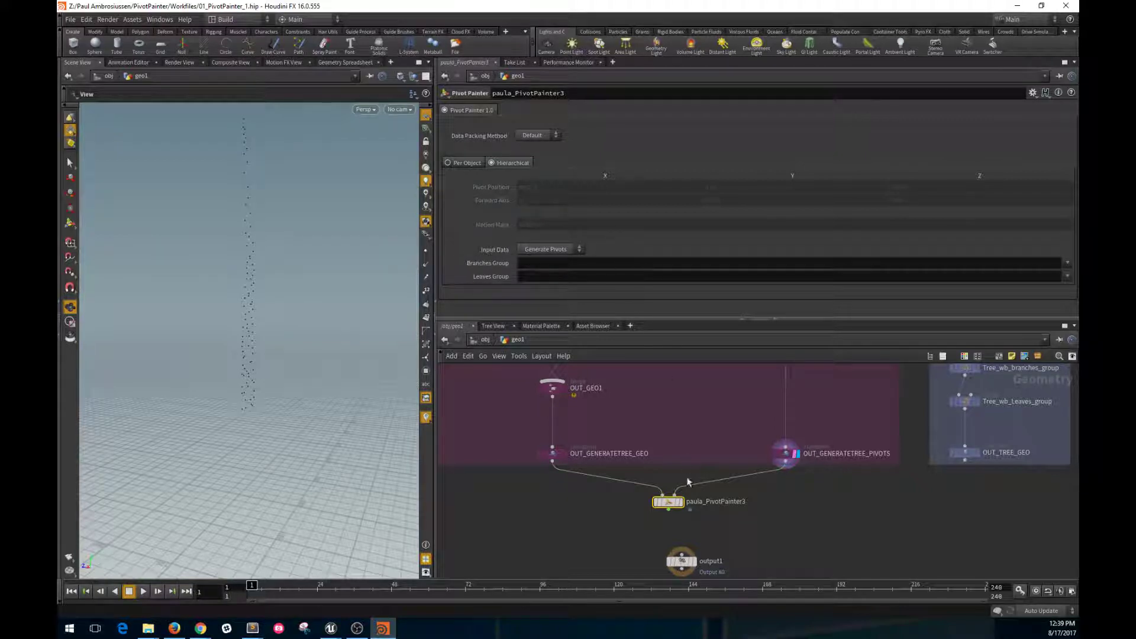
left_click(681, 502)
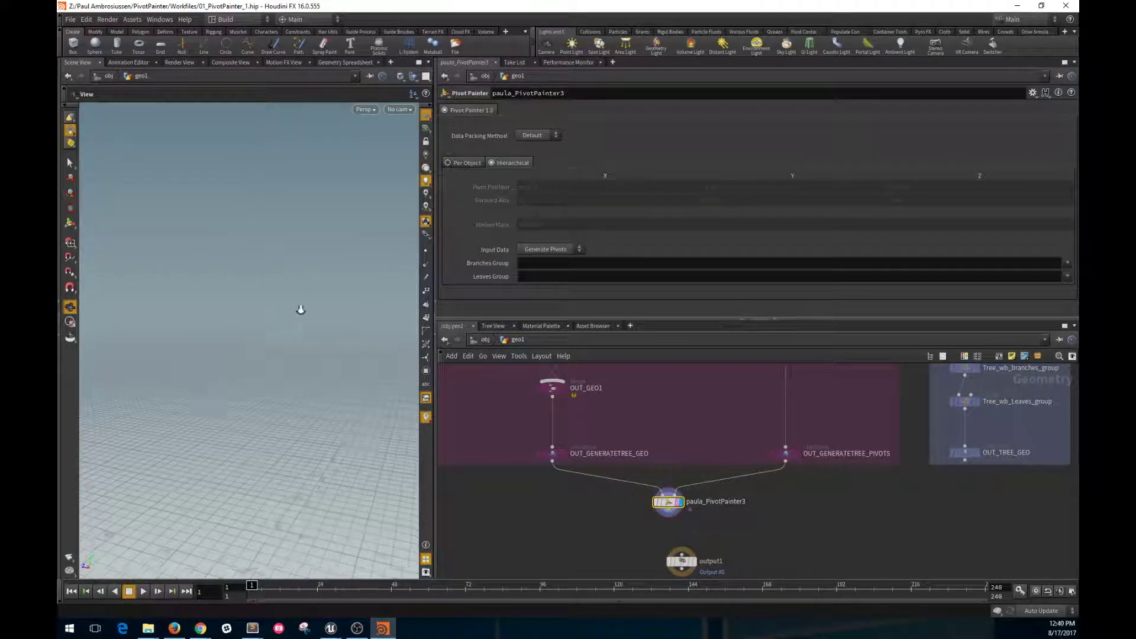
key("f")
left_click_drag(335, 292, 313, 342)
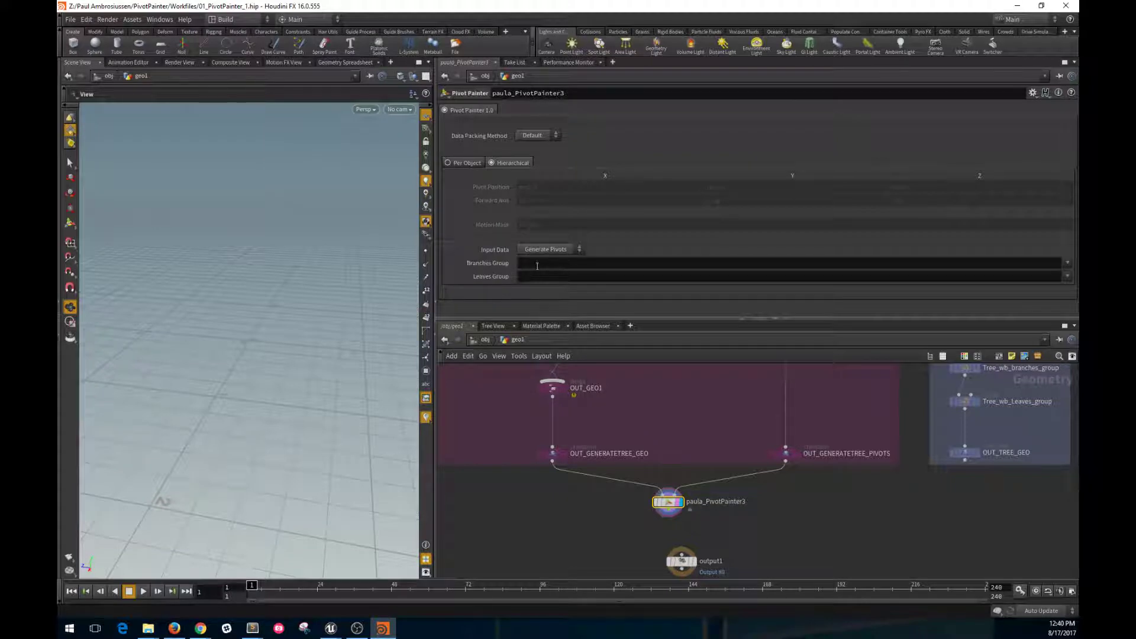
- Set the Pivot Painter's Branches Group to BranchGroup and its Leaves Group to LeafGroup
middle_click_drag(594, 409, 638, 477)
scroll(638, 476, "down", 1)
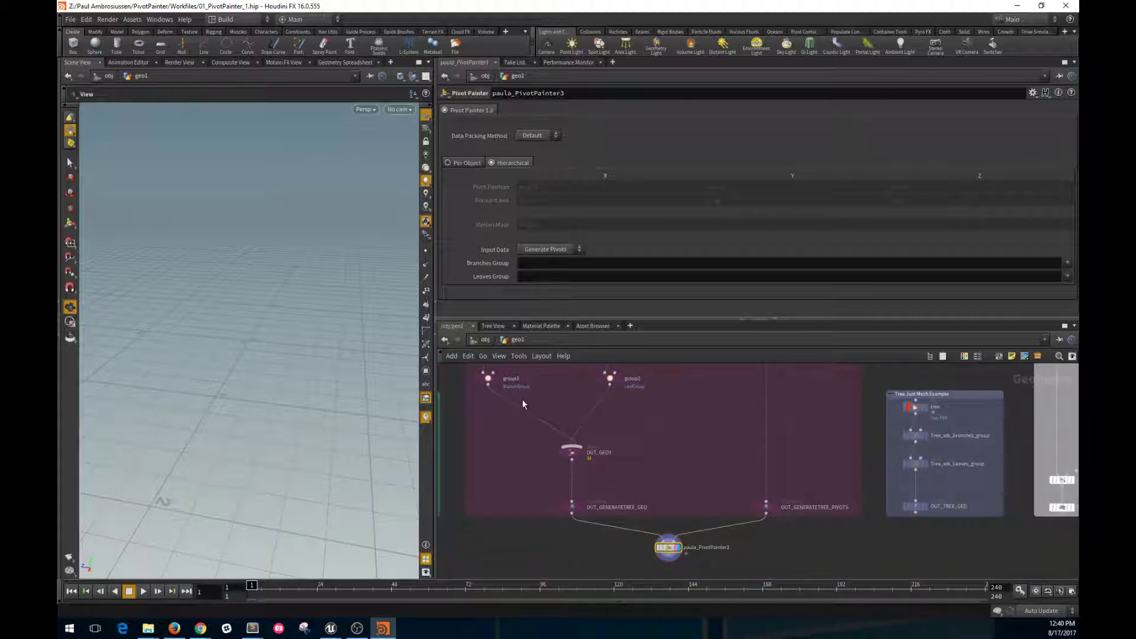
left_click(532, 263)
type("BranchGroup")
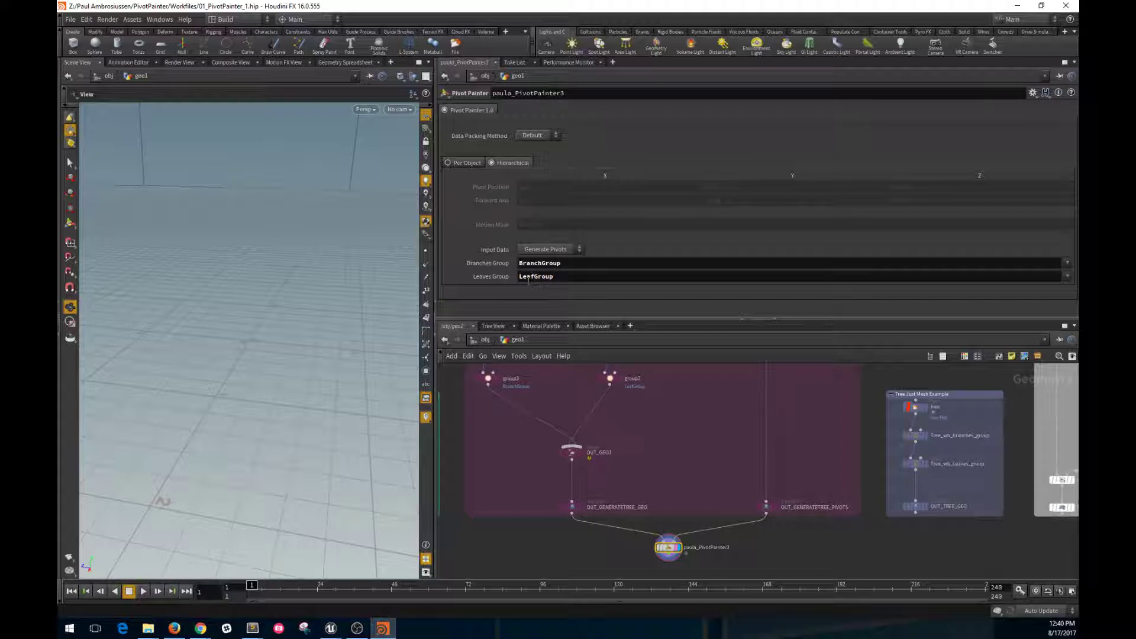
- Frame the Pivot Painter result and examine the tree's leaves and trunk from several angles
key("space+f")
left_click_drag(300, 311, 274, 416)
right_click_drag(274, 416, 290, 370)
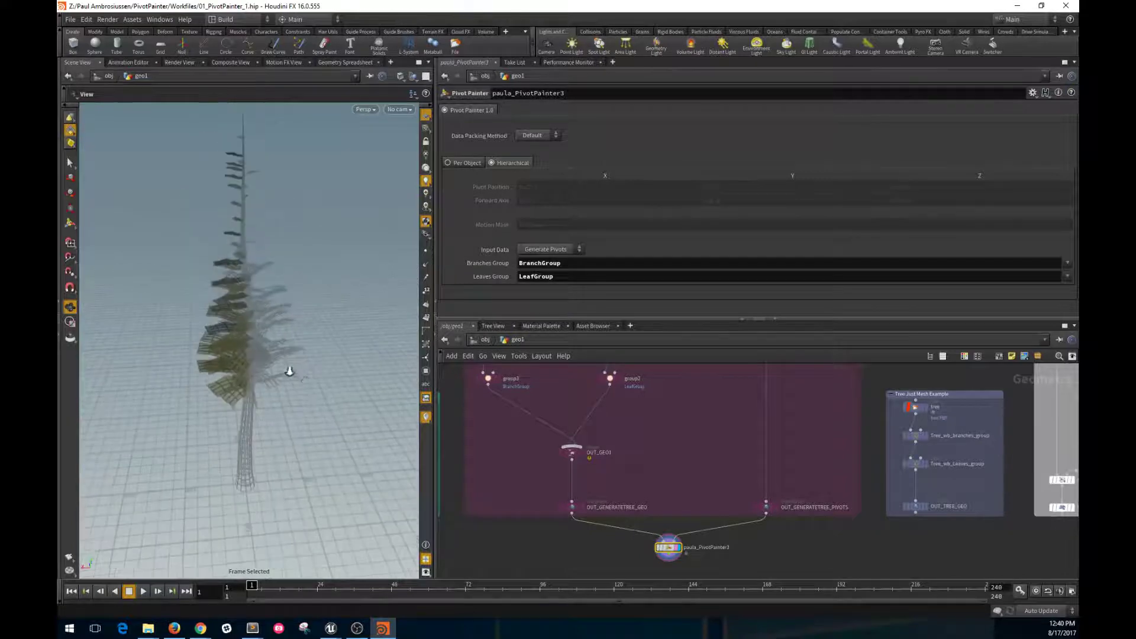
left_click_drag(380, 331, 344, 312)
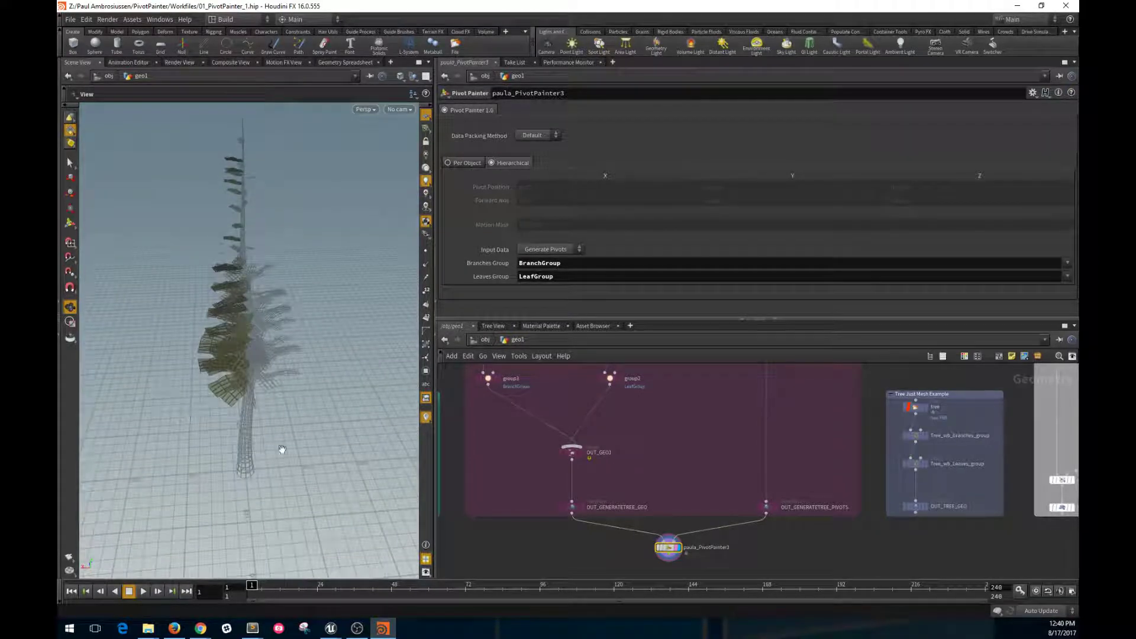
left_click_drag(290, 439, 314, 399)
left_click_drag(303, 259, 272, 269)
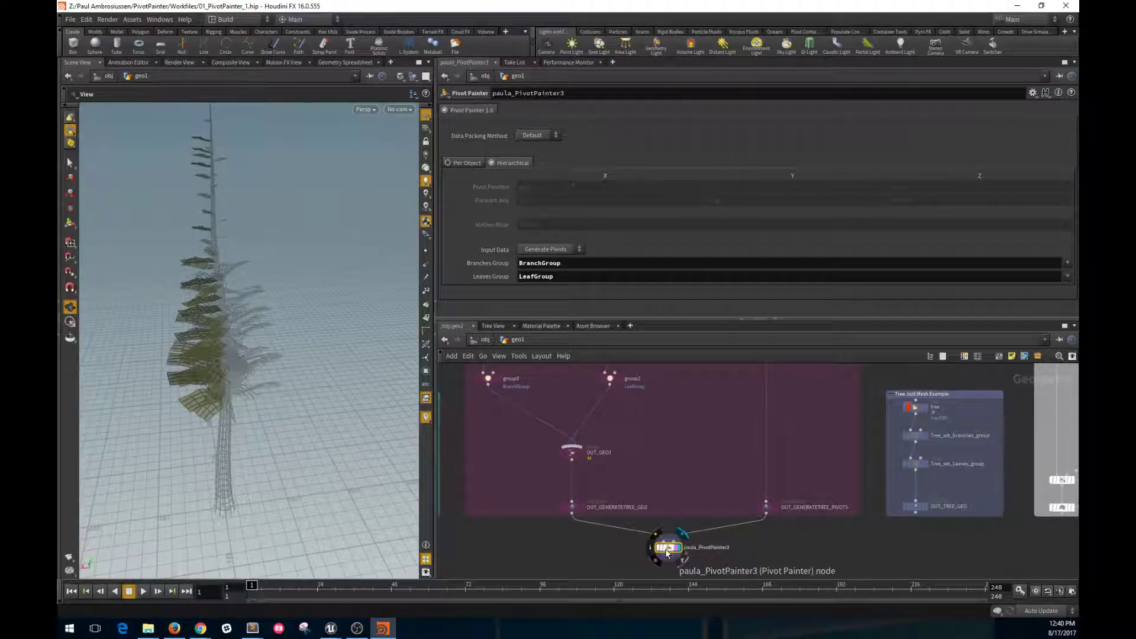
left_click_drag(670, 550, 677, 552)
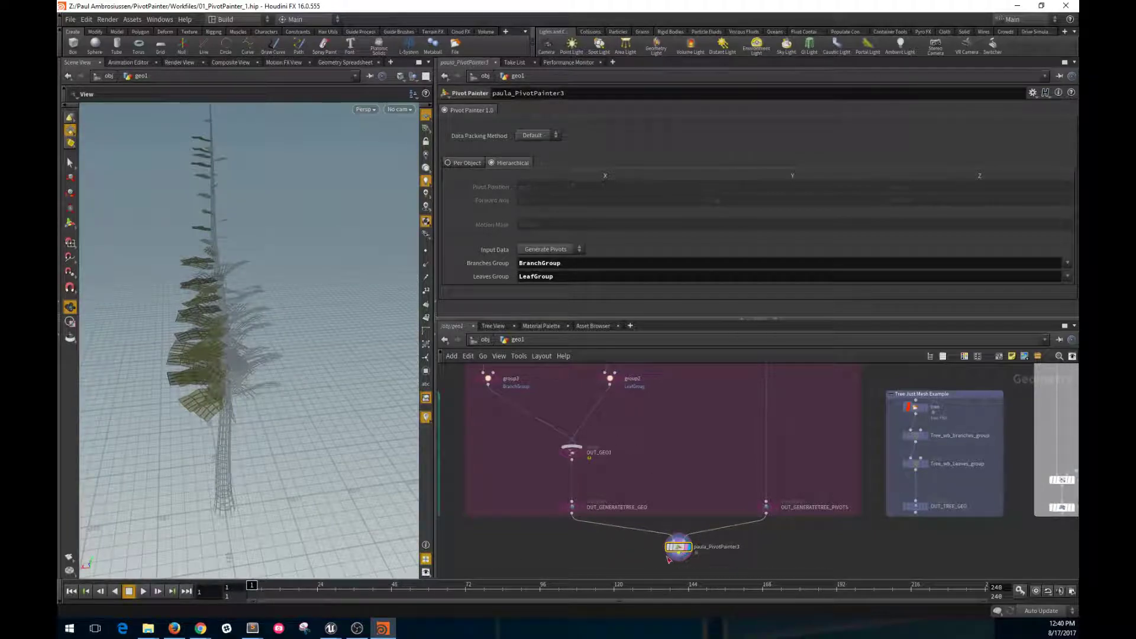
left_click_drag(315, 433, 278, 385)
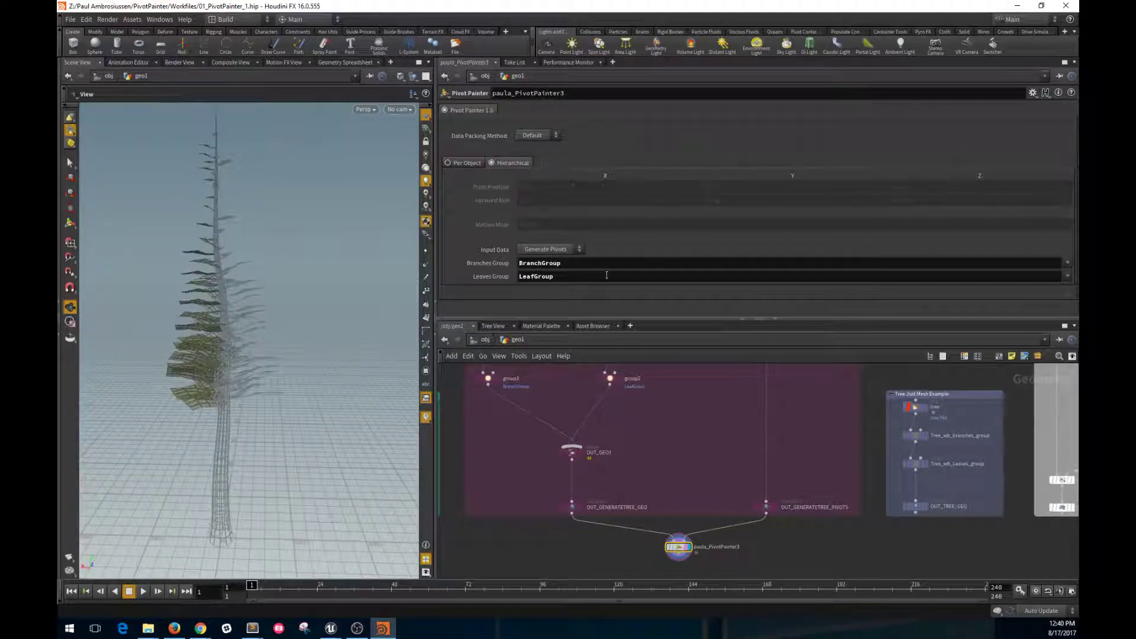
- Connect the paula_PivotPainter3 node to output1 and display output1
middle_click_drag(776, 543, 760, 455)
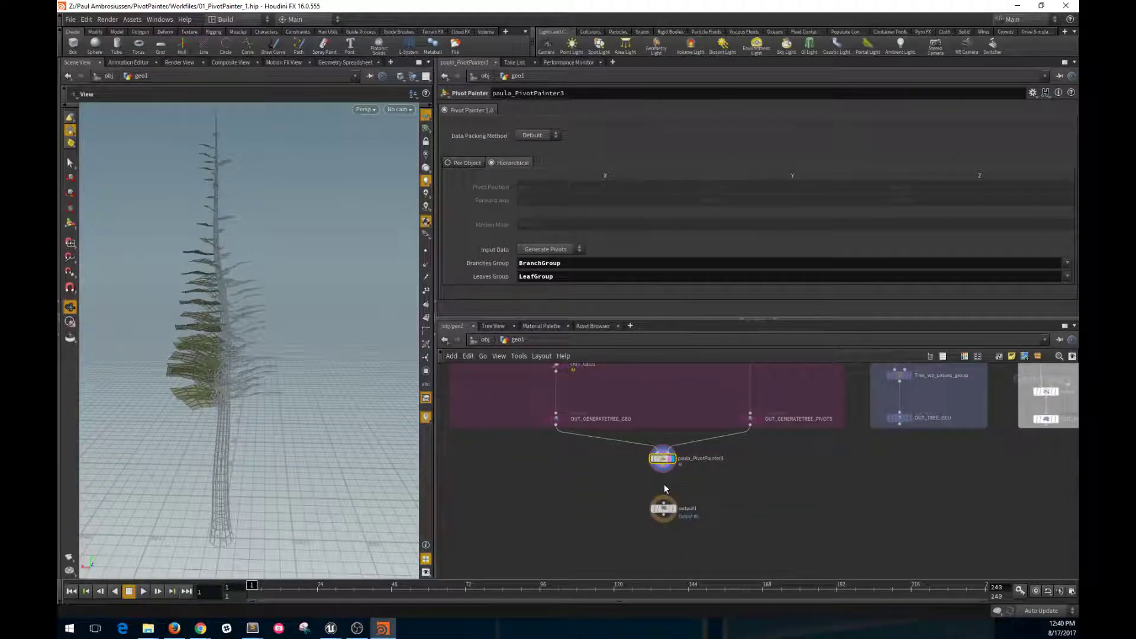
key("Tab")
left_click(641, 484)
left_click(668, 471)
left_click(674, 508)
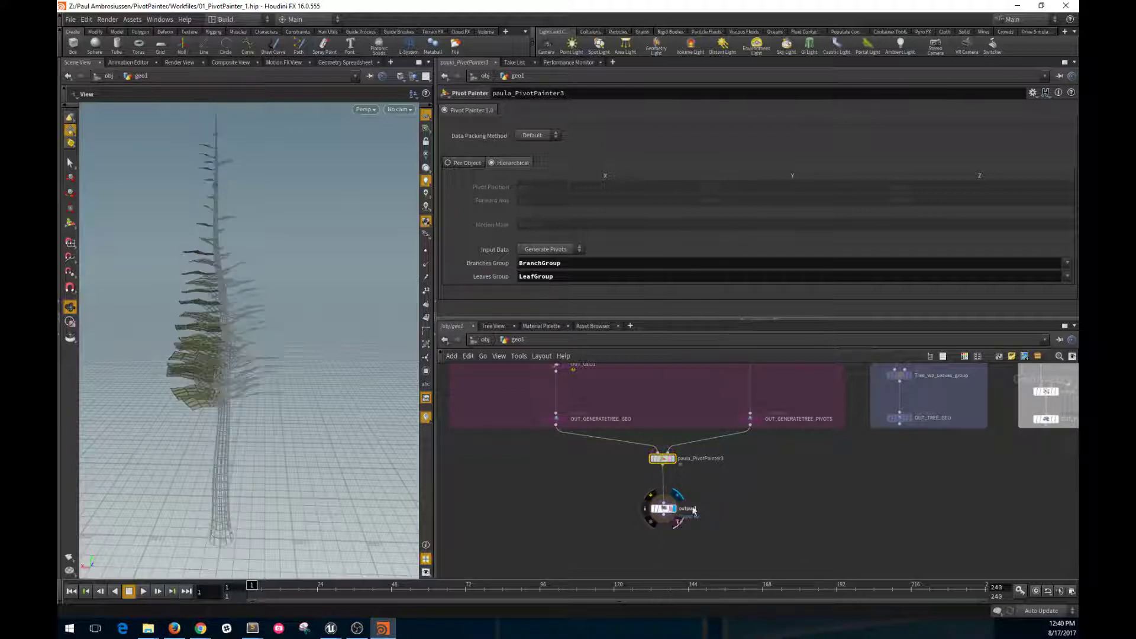
- Export /obj/geo1 as the FBX file SM_Tree1 into the PivotPainter - Video folder
left_click(72, 20)
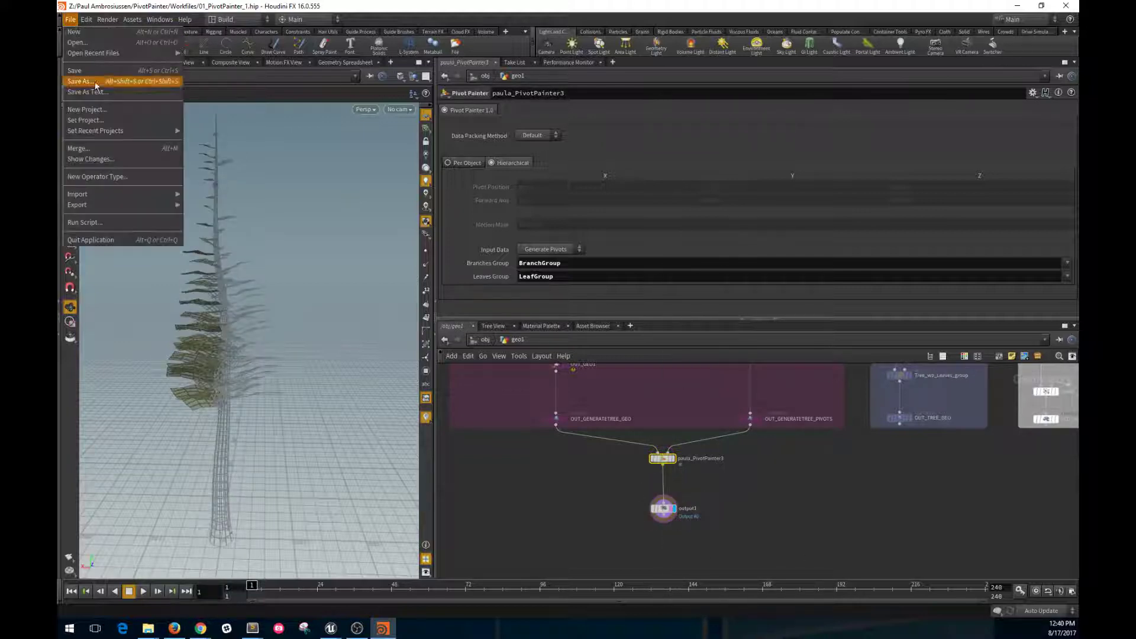
mouse_move(128, 206)
left_click(192, 217)
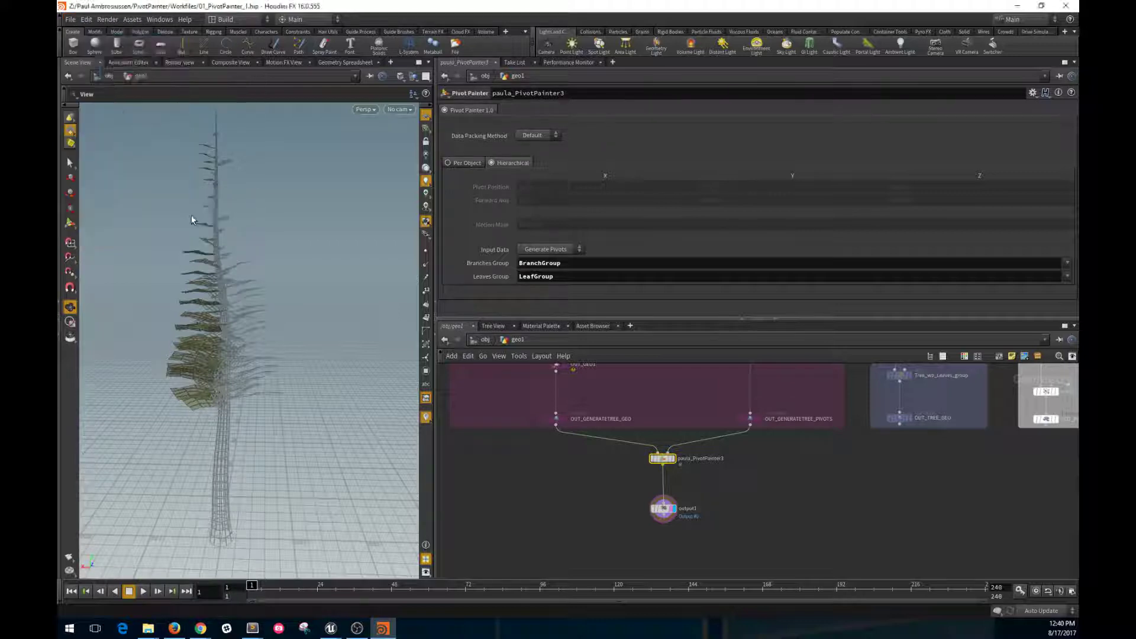
left_click(280, 61)
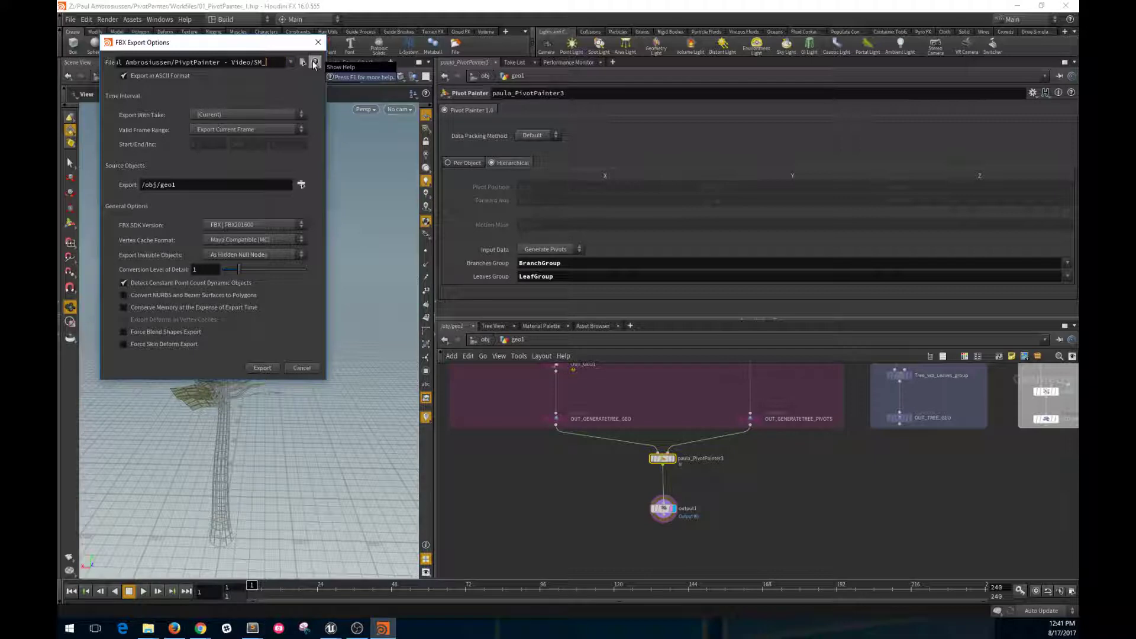
left_click(262, 369)
- Switch to Unreal Editor and import SM_Tree1.fbx into the Content folder using the existing FBX import options
mouse_move(333, 626)
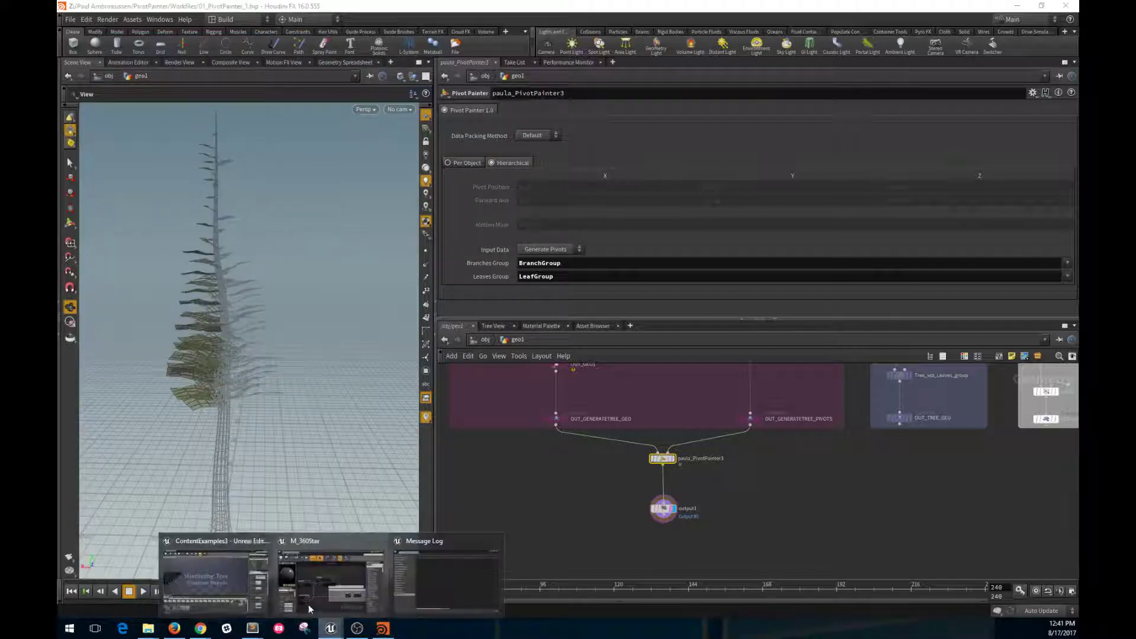
left_click(308, 605)
right_click(381, 589)
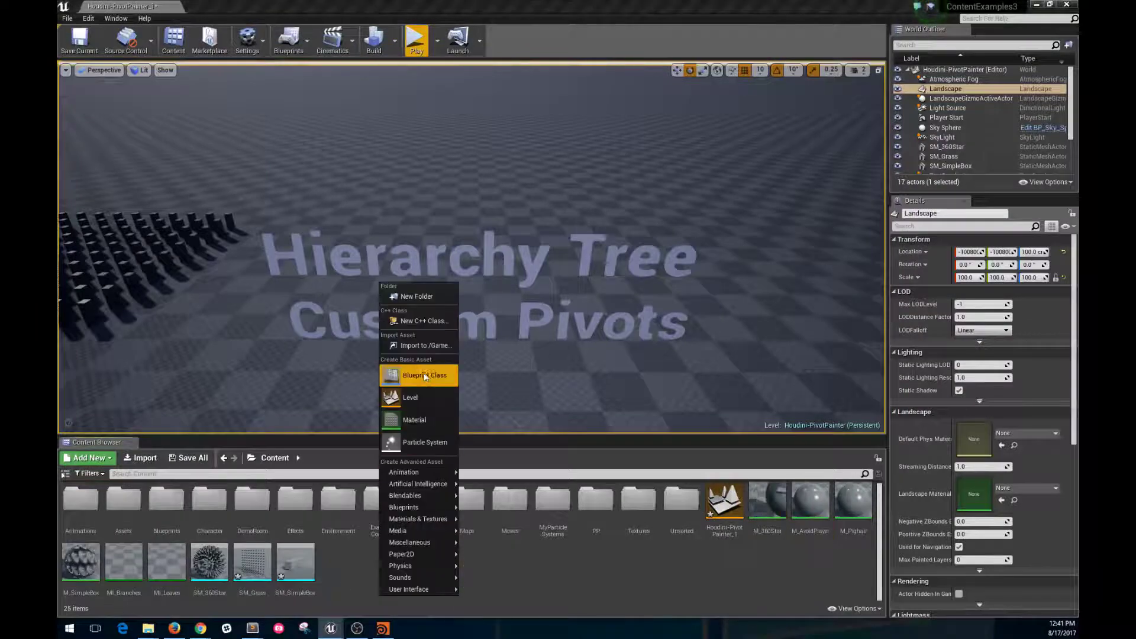
left_click(425, 346)
left_click(233, 109)
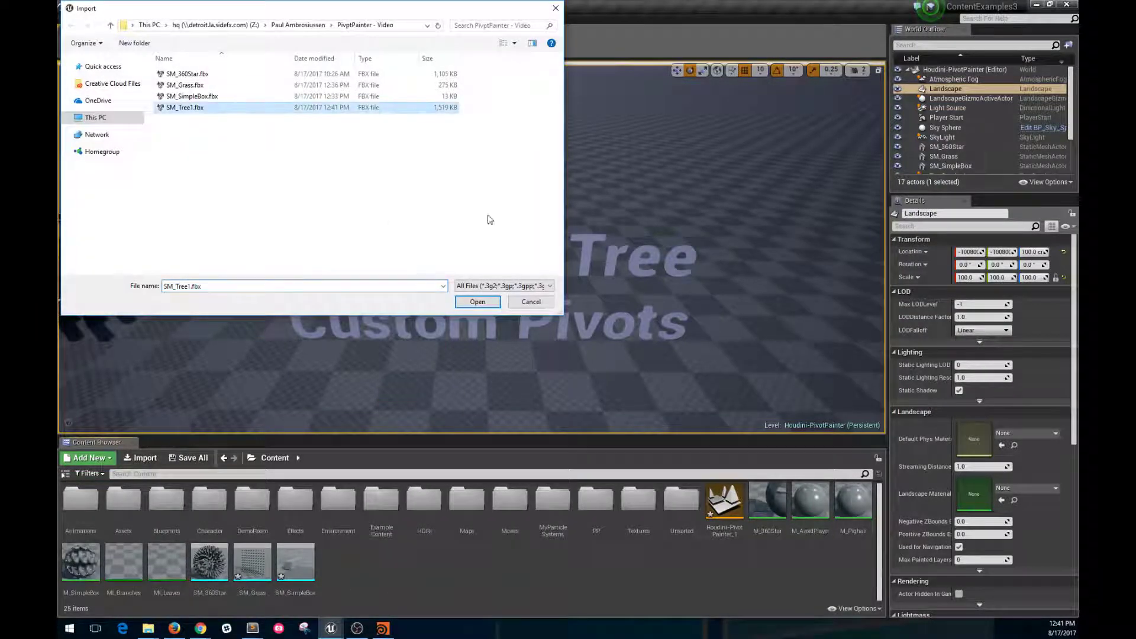
left_click(477, 303)
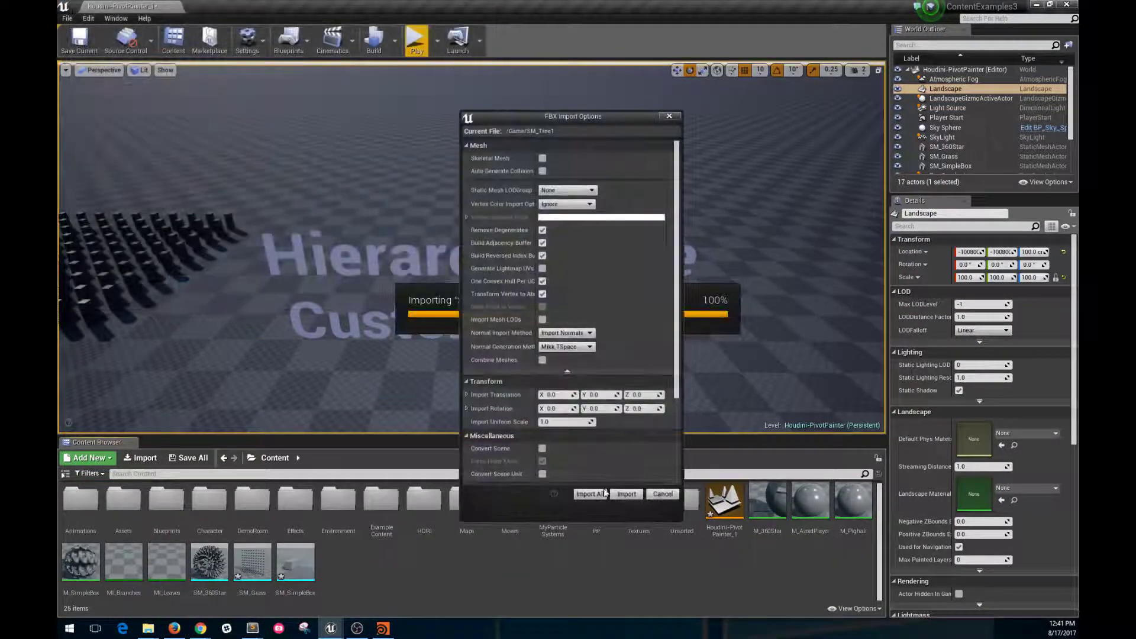
left_click(616, 493)
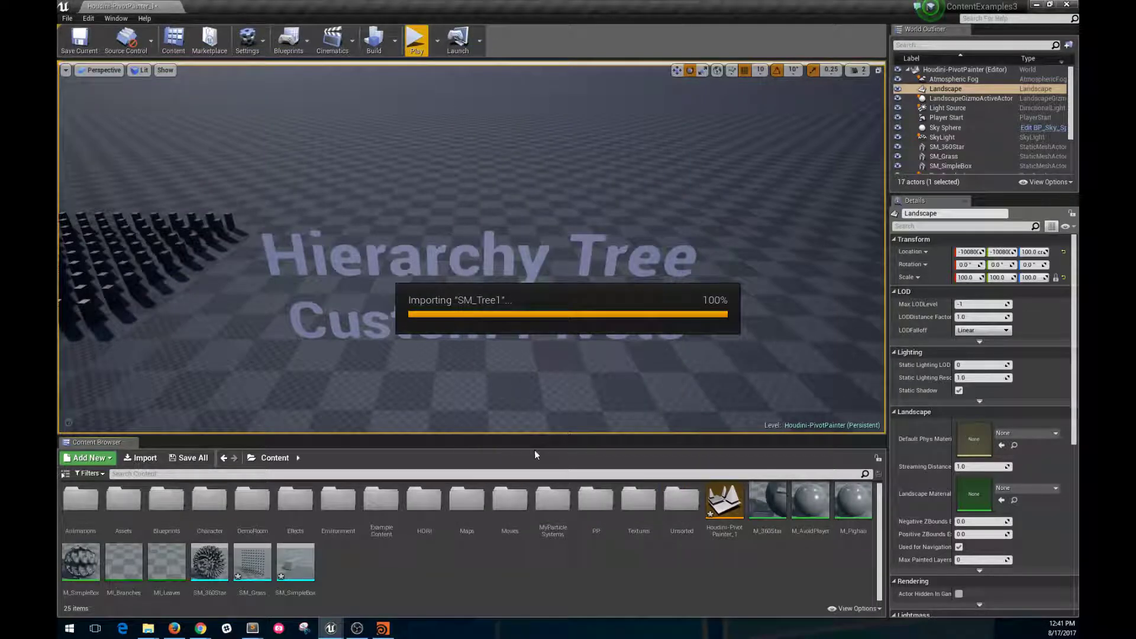
- Place SM_Tree1 in the level behind the Hierarchy Tree Custom Pivots text and rotate it 90 degrees to stand upright
left_click_drag(338, 562, 465, 291)
left_click_drag(465, 291, 349, 290, "alt")
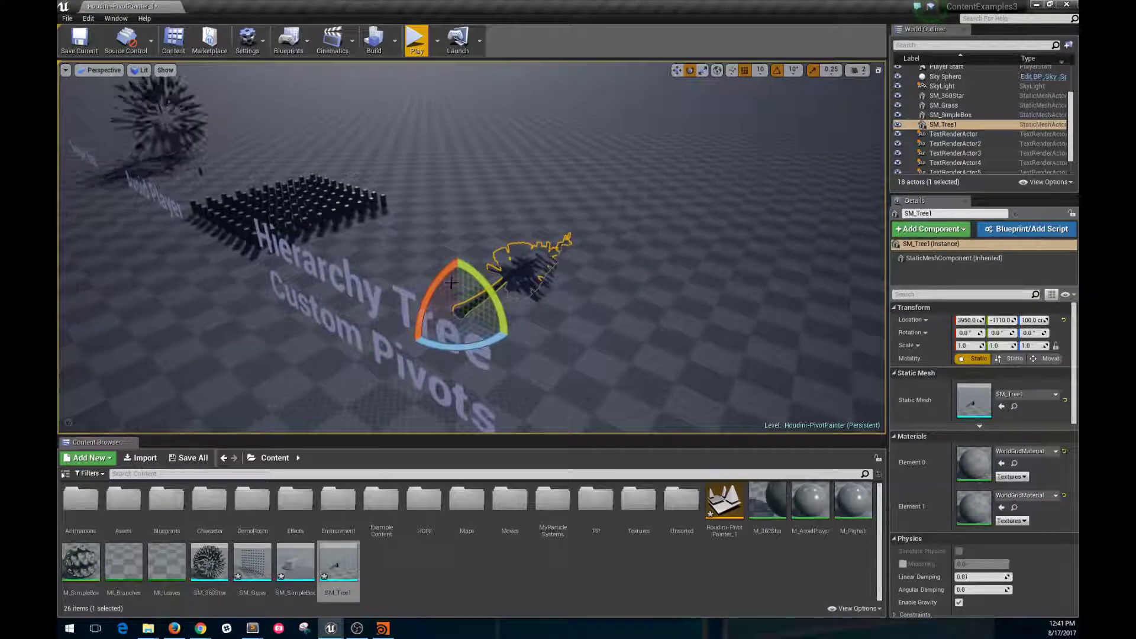
left_click_drag(434, 285, 411, 339)
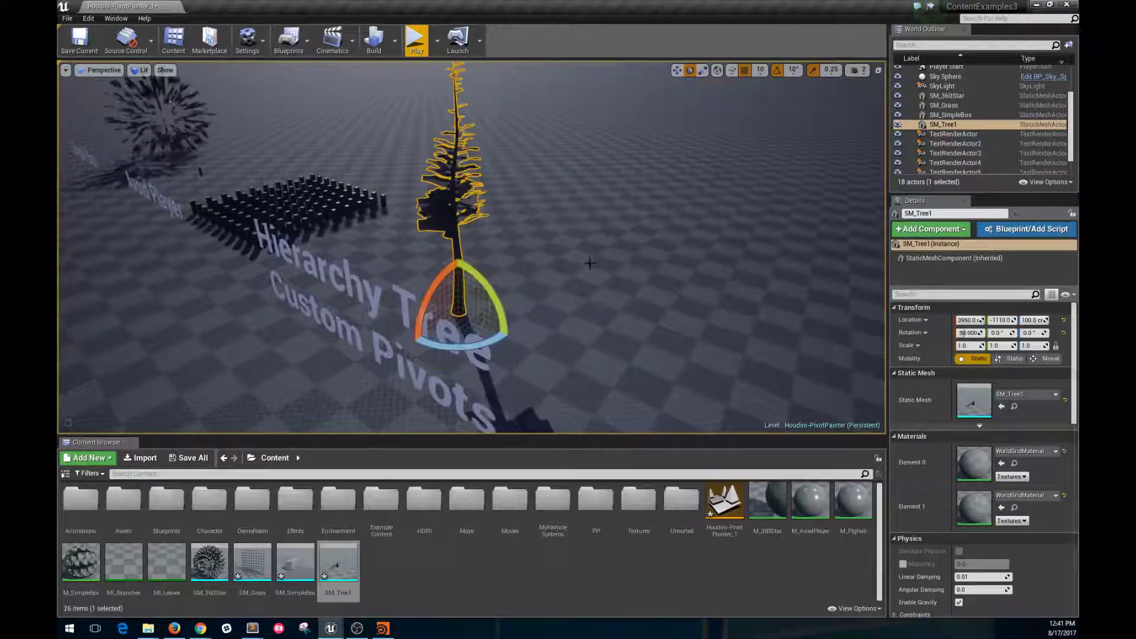
left_click_drag(588, 261, 715, 252, "alt")
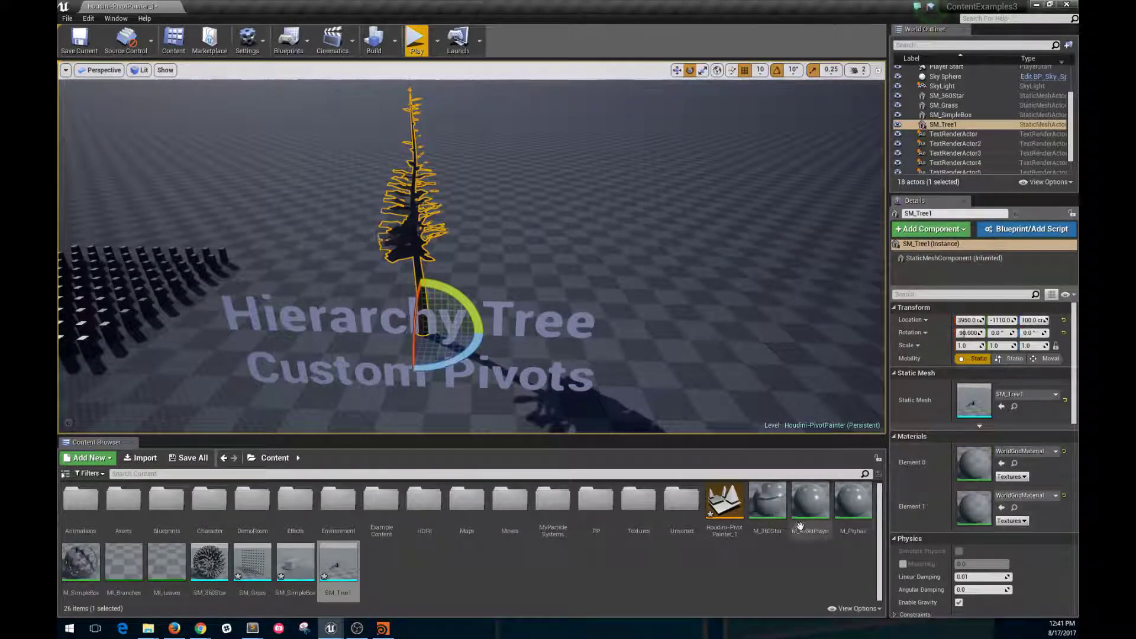
- Assign the MI_Leaves material to Element 0 of SM_Tree1 and view the tree's foliage up close
left_click_drag(166, 563, 979, 461)
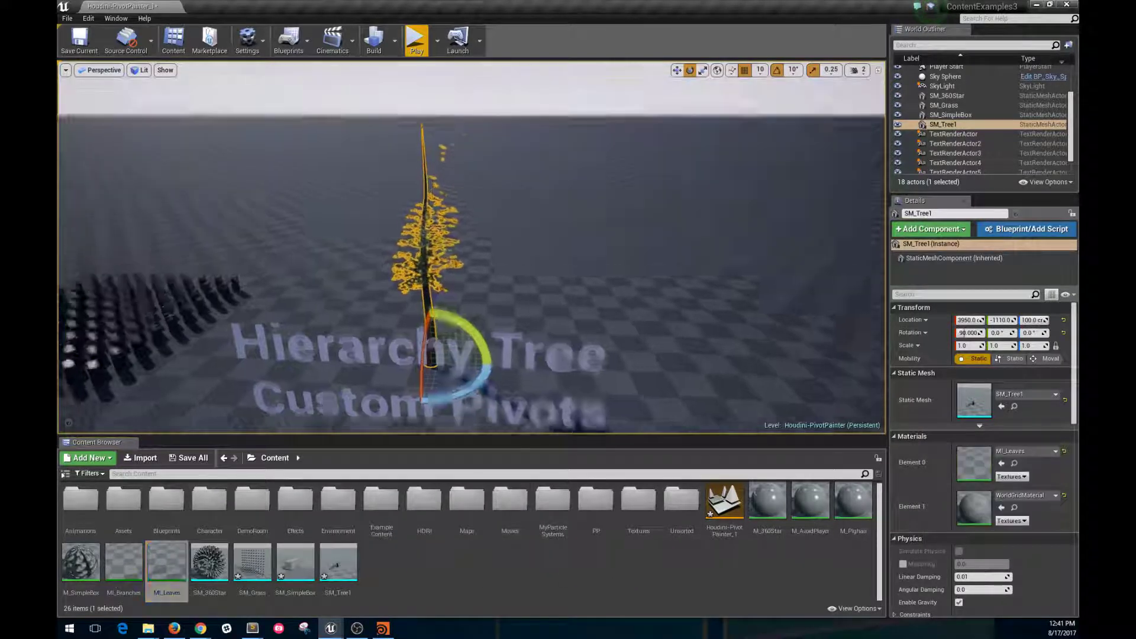
key("w")
right_click_drag(471, 255, 470, 234)
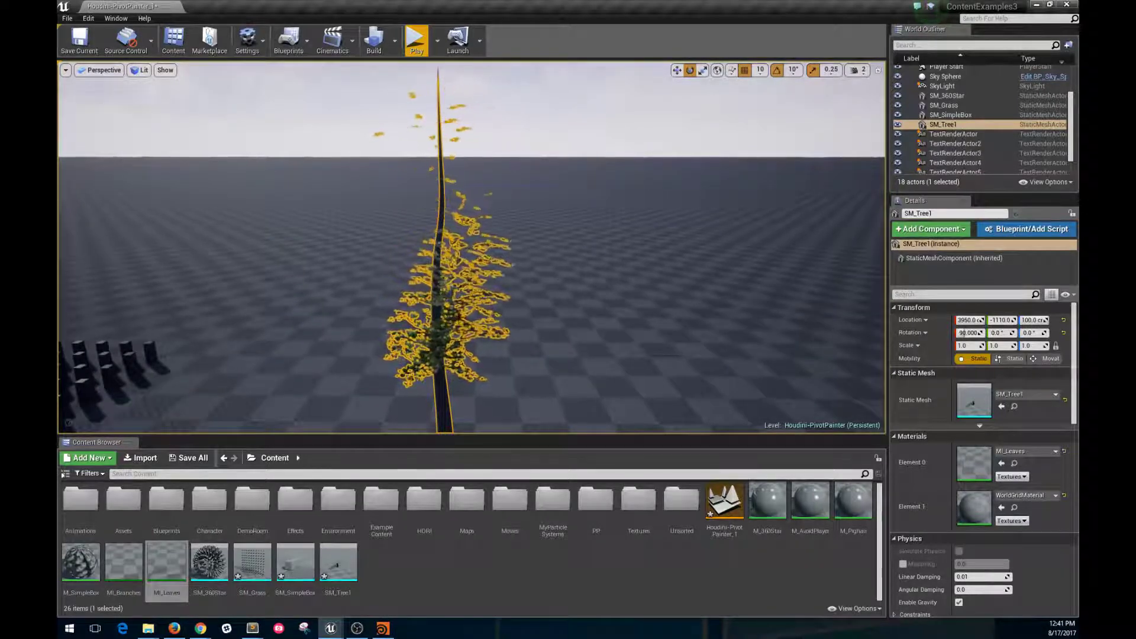
- Assign the MI_Branches material to Element 1 of SM_Tree1 and show the level in a full-screen game view
left_click_drag(124, 559, 966, 490)
key("F11")
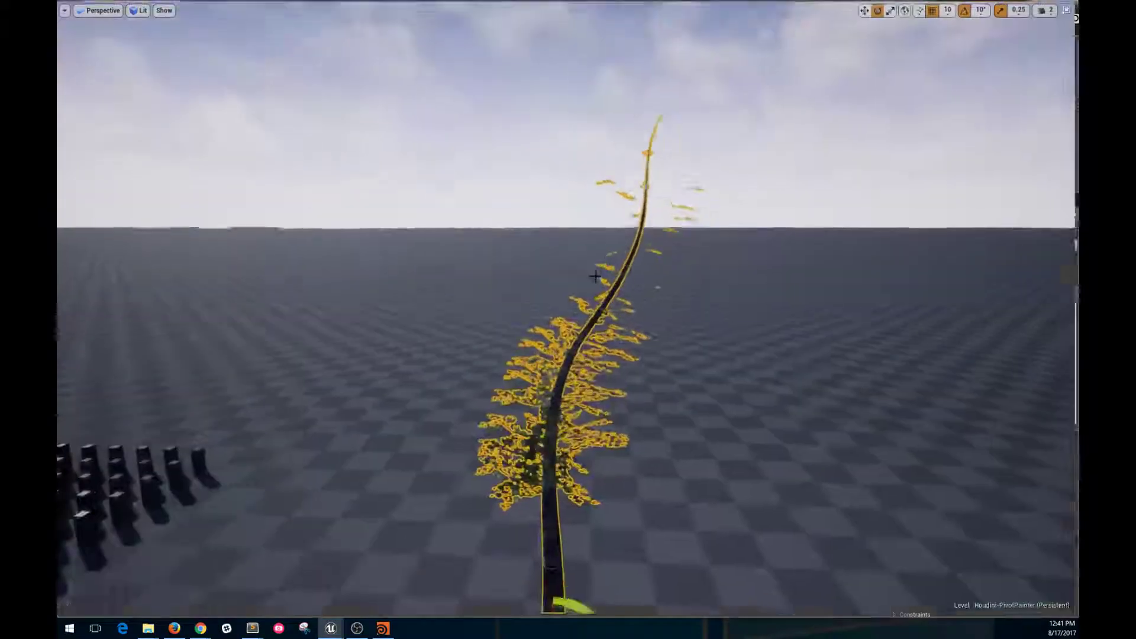
key("g")
- Examine how the custom-pivot tree's trunk, branches and leaves move, both up close and from a distance
key("s")
right_click_drag(634, 315, 644, 340)
key("w")
key("s")
key("w")
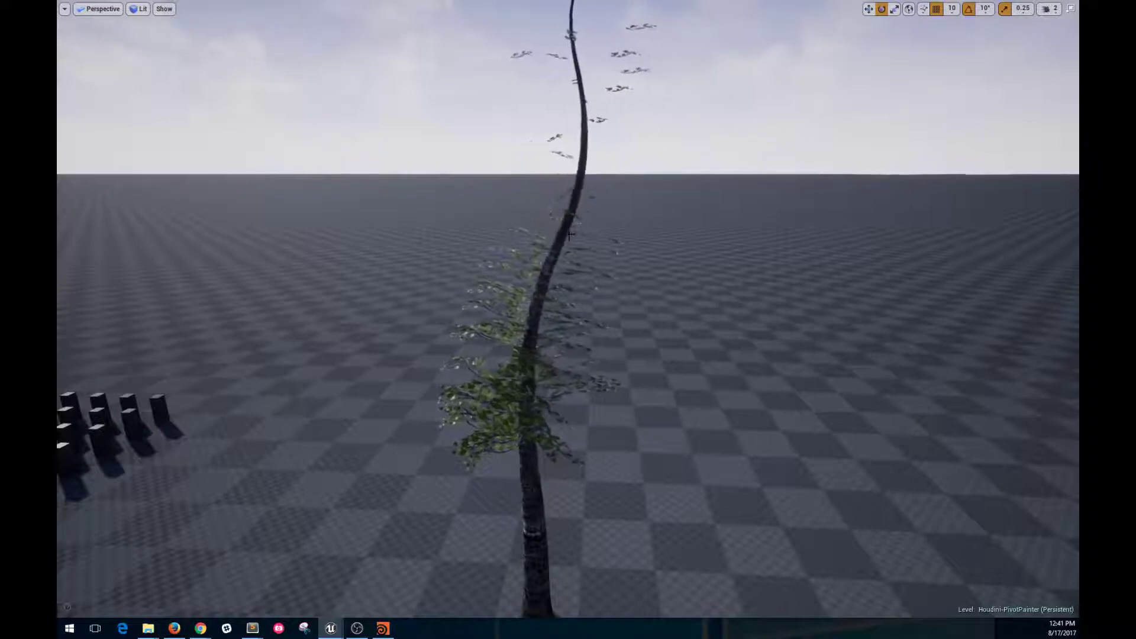
key("s")
right_click_drag(572, 366, 565, 390)
key("w")
key("d")
key("e")
key("a")
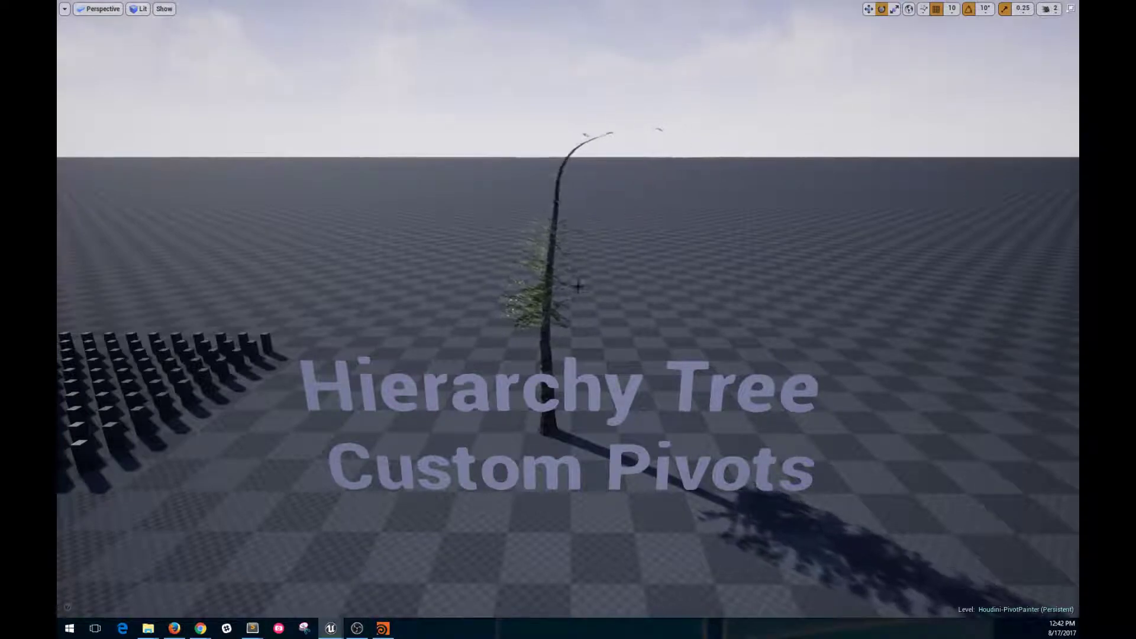
- View the empty area behind the Hierarchy Tree Generated Pivots text, beside the custom-pivot tree
right_click_drag(578, 286, 628, 294)
key("s")
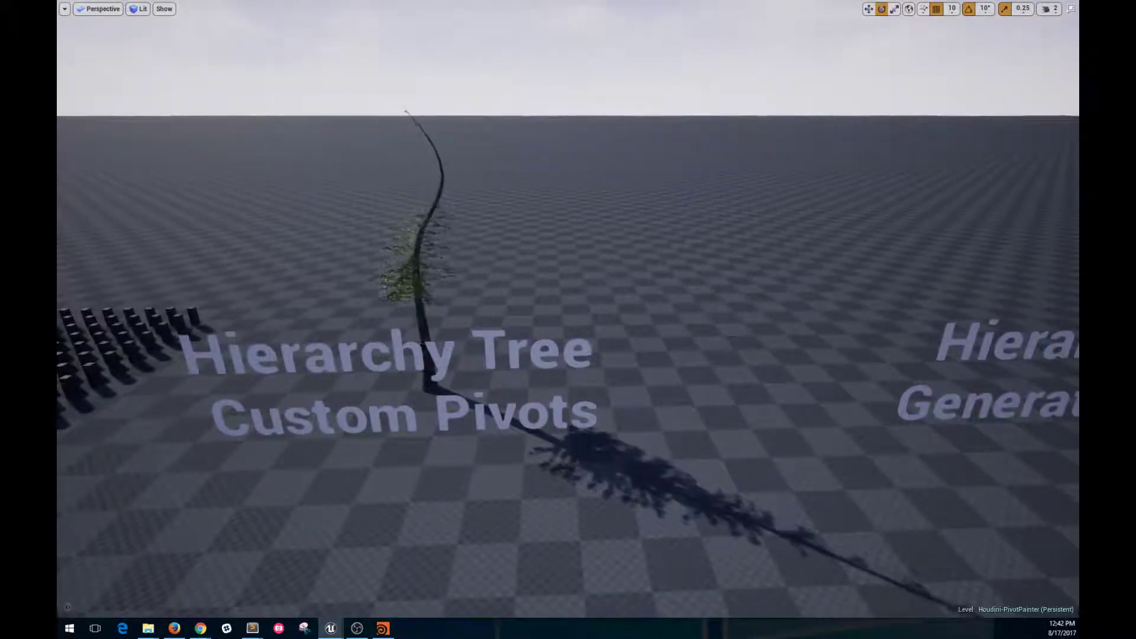
key("d")
mouse_move(628, 294)
right_mouse_down()
mouse_move(645, 293)
mouse_move(627, 290)
right_mouse_up()
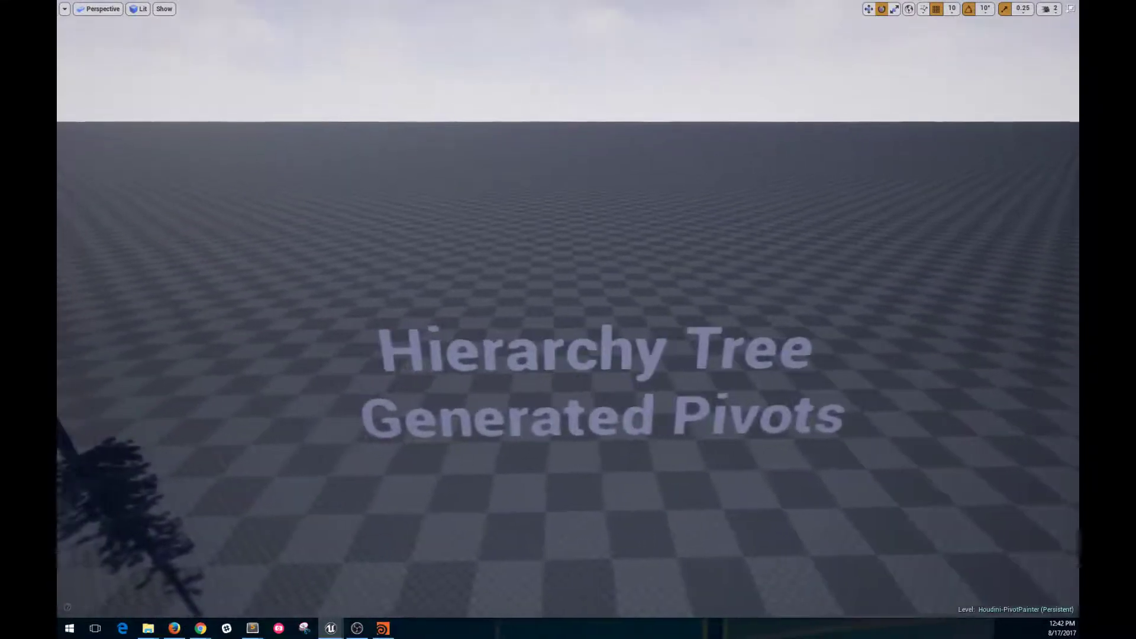
key("w")
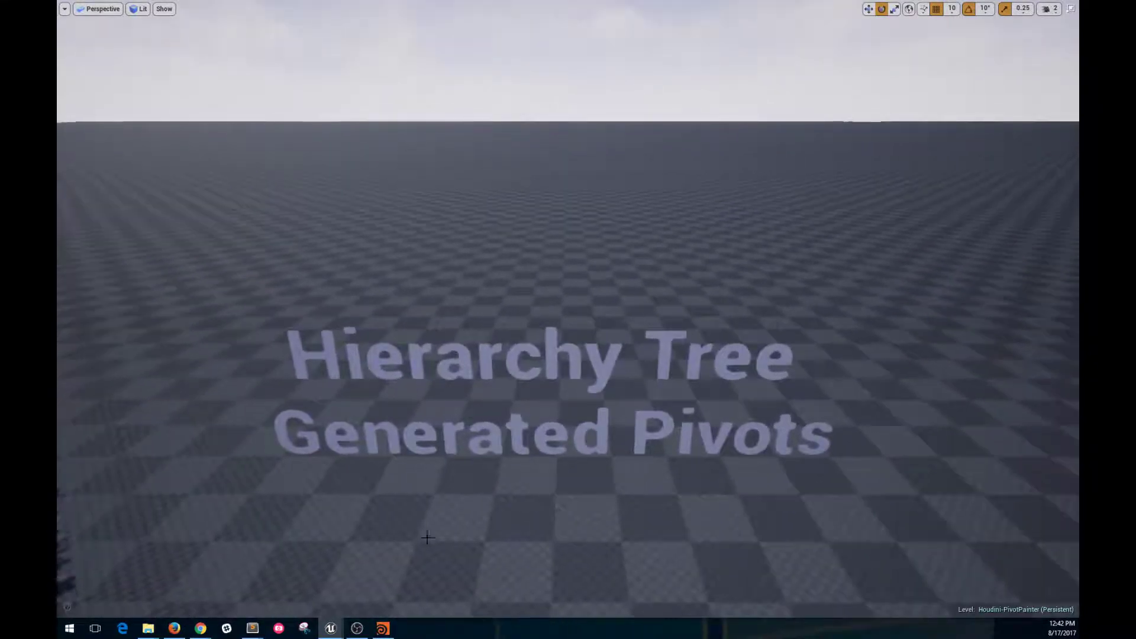
- Switch to Houdini and display OUT_TREE_GEO in the Tree Just Mesh Example network to inspect the tree mesh
left_click(385, 629)
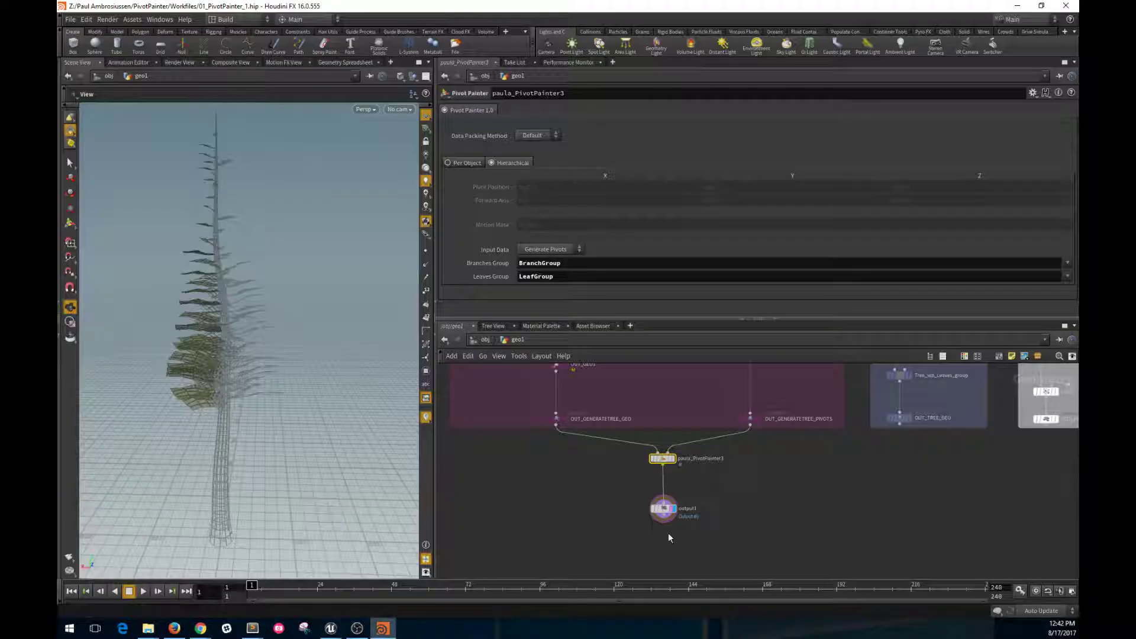
middle_click_drag(895, 483, 744, 502)
scroll(719, 417, "up", 3)
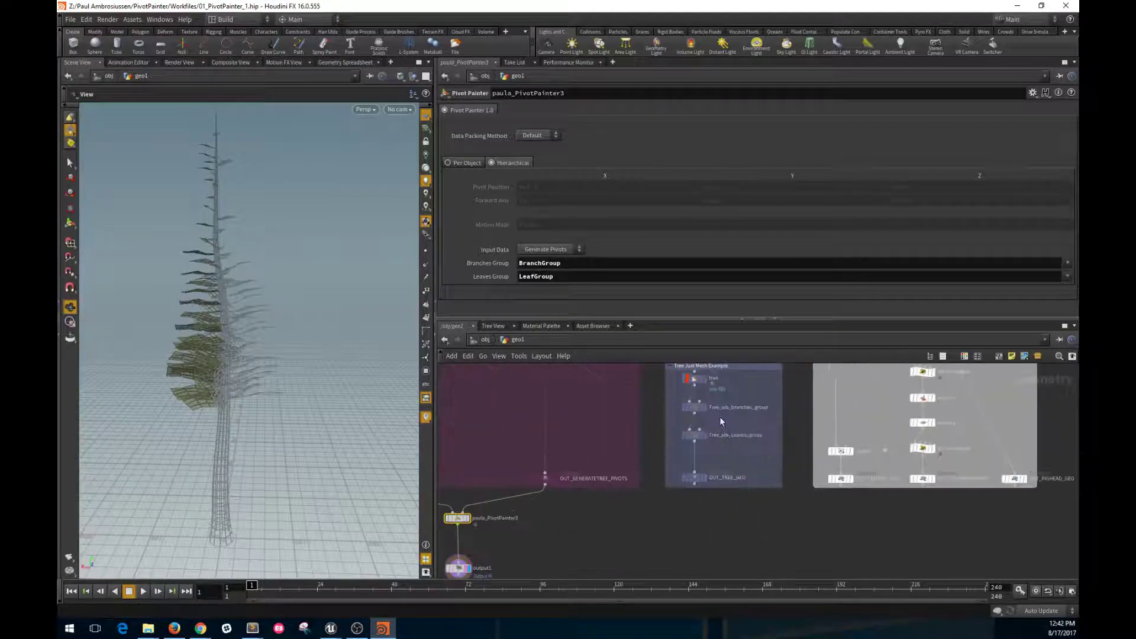
left_click(704, 407)
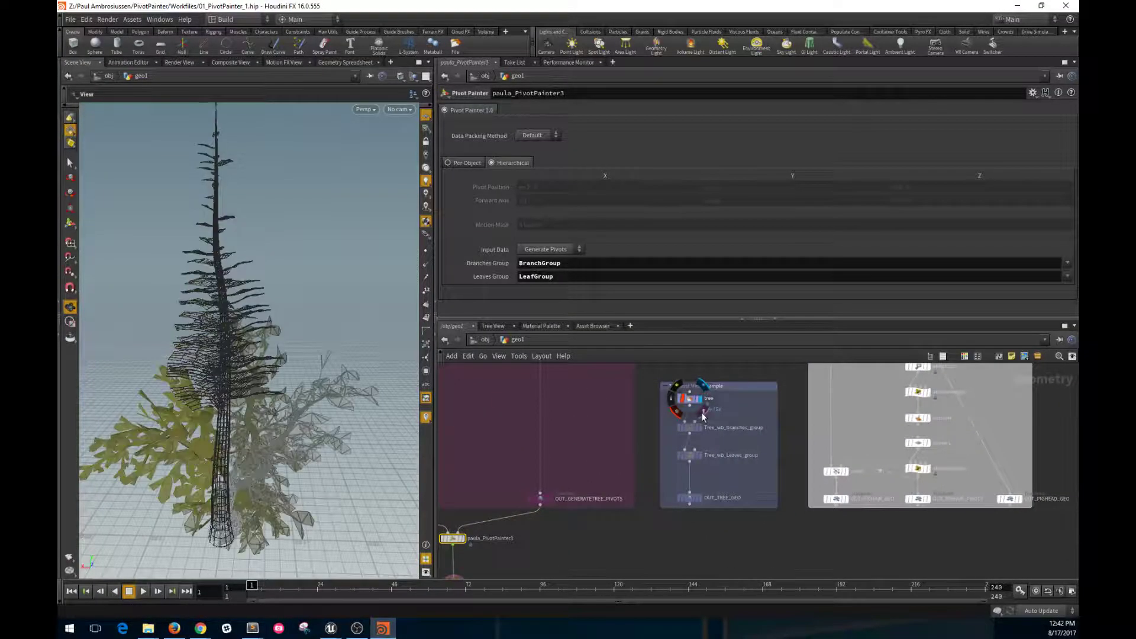
left_click(699, 453)
left_click(702, 502)
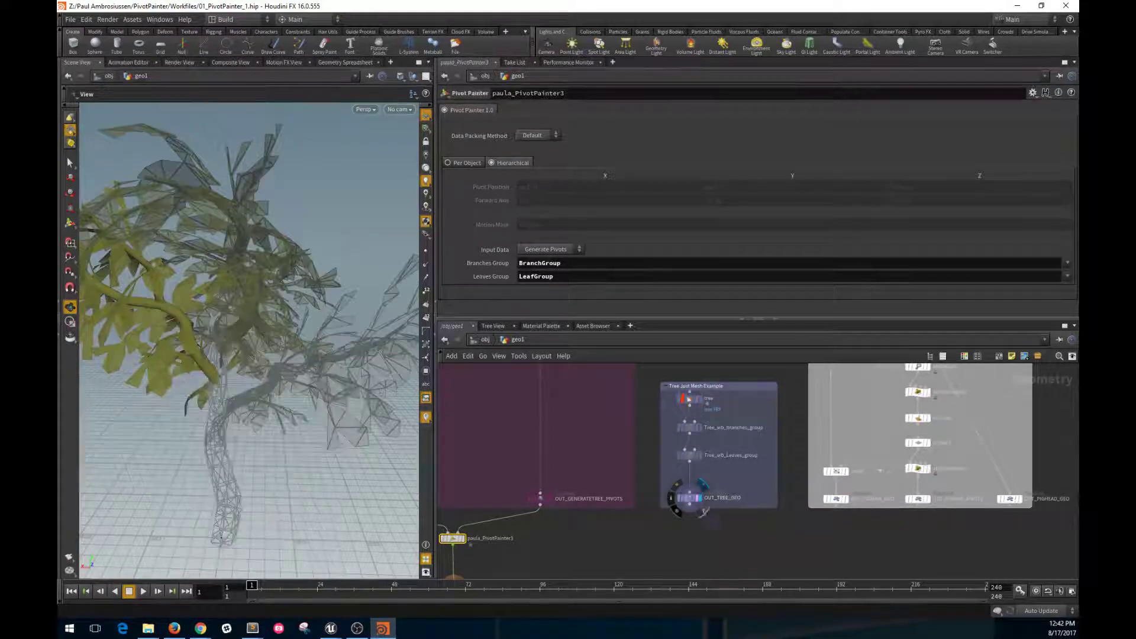
left_click_drag(155, 335, 229, 392)
- Add a Pivot Painter node below OUT_TREE_GEO and place the output1 node beneath it
middle_click_drag(729, 555, 708, 477)
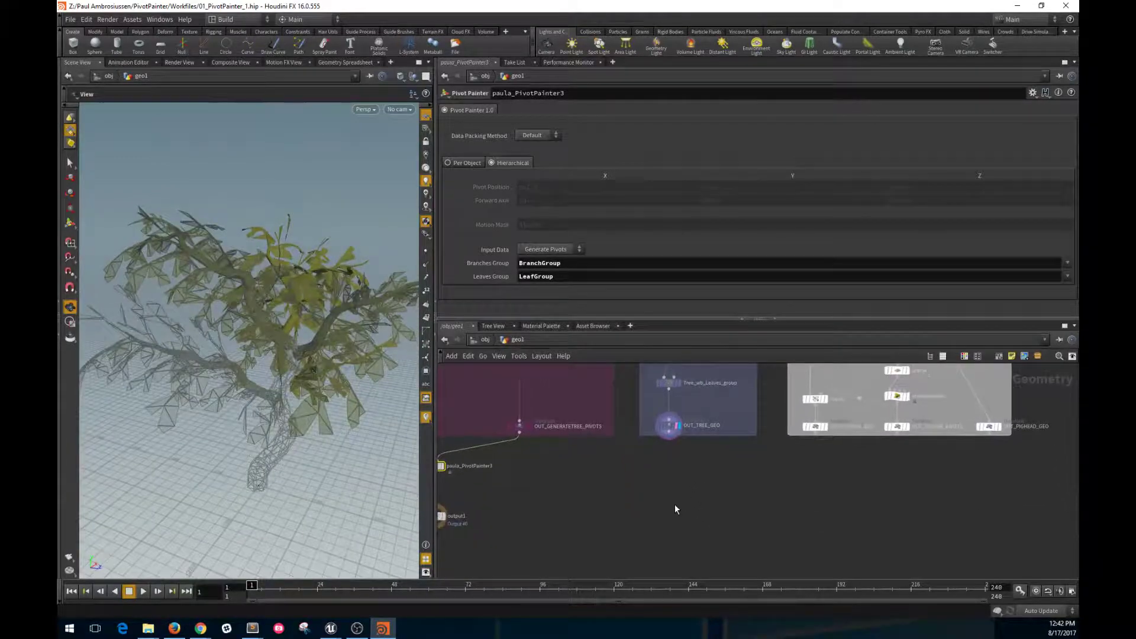
key("Tab")
type("pivo")
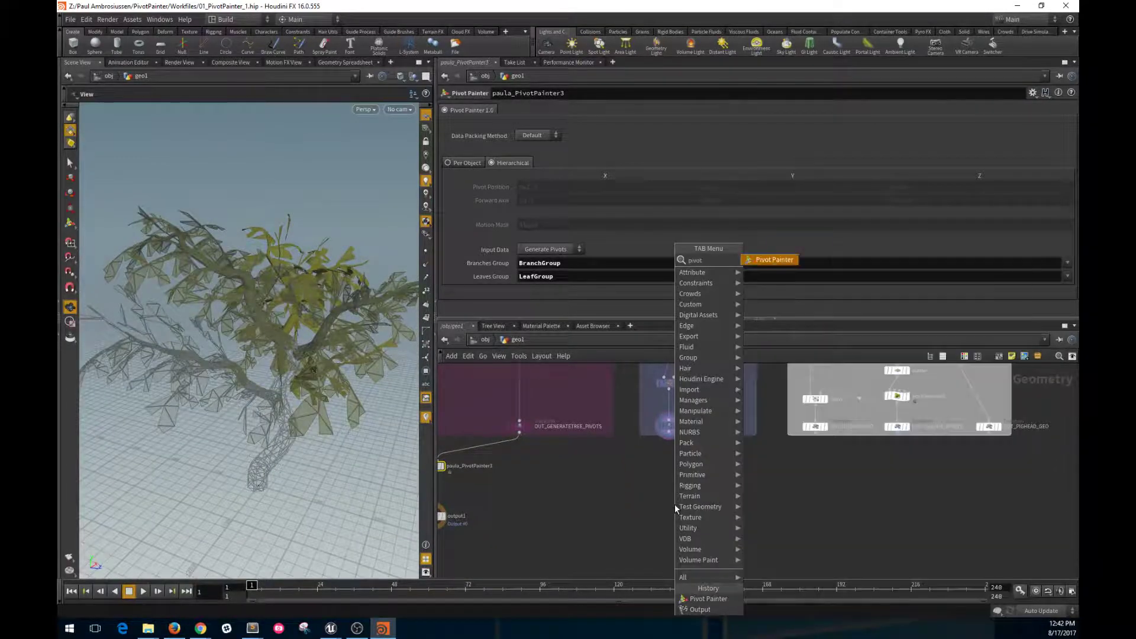
key("Return")
left_click(681, 493)
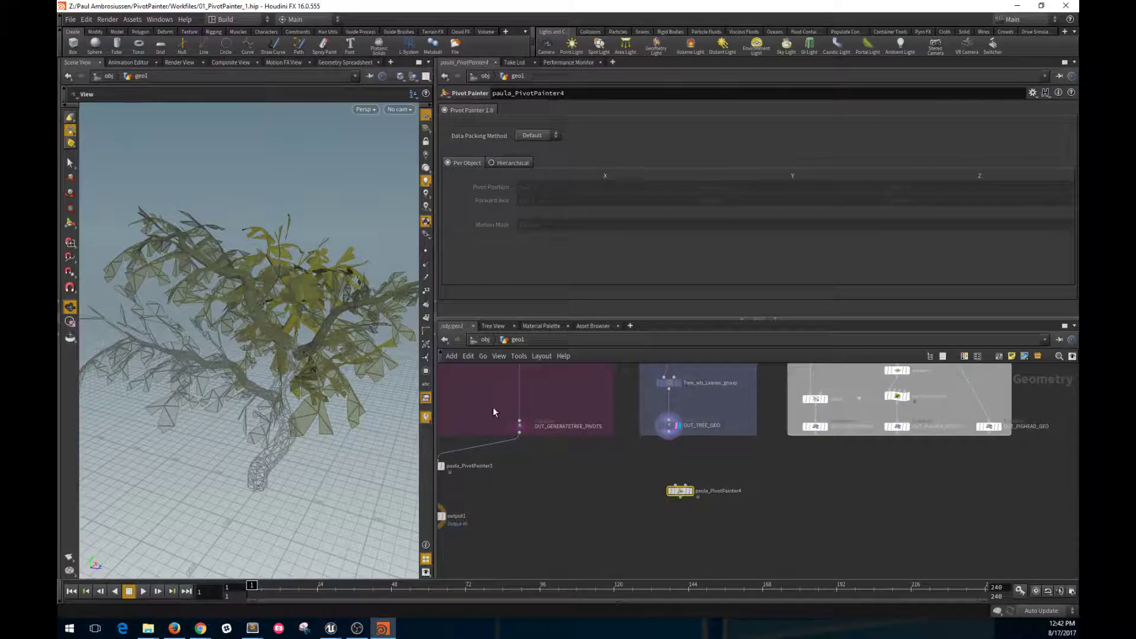
left_click_drag(289, 355, 381, 408)
mouse_move(688, 497)
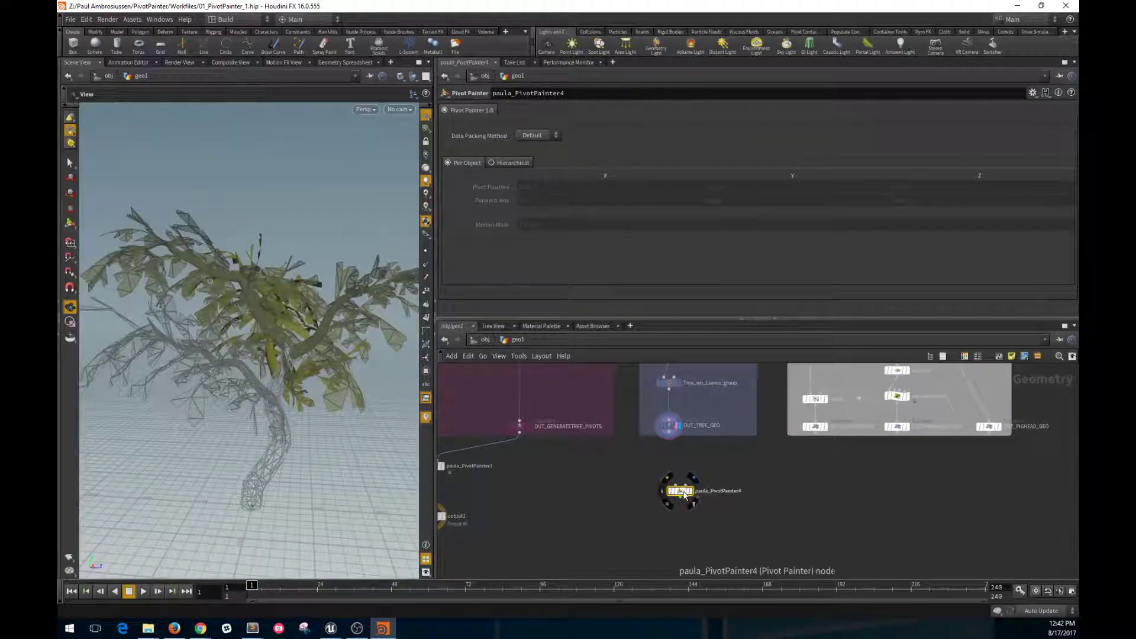
left_click_drag(685, 494, 682, 486)
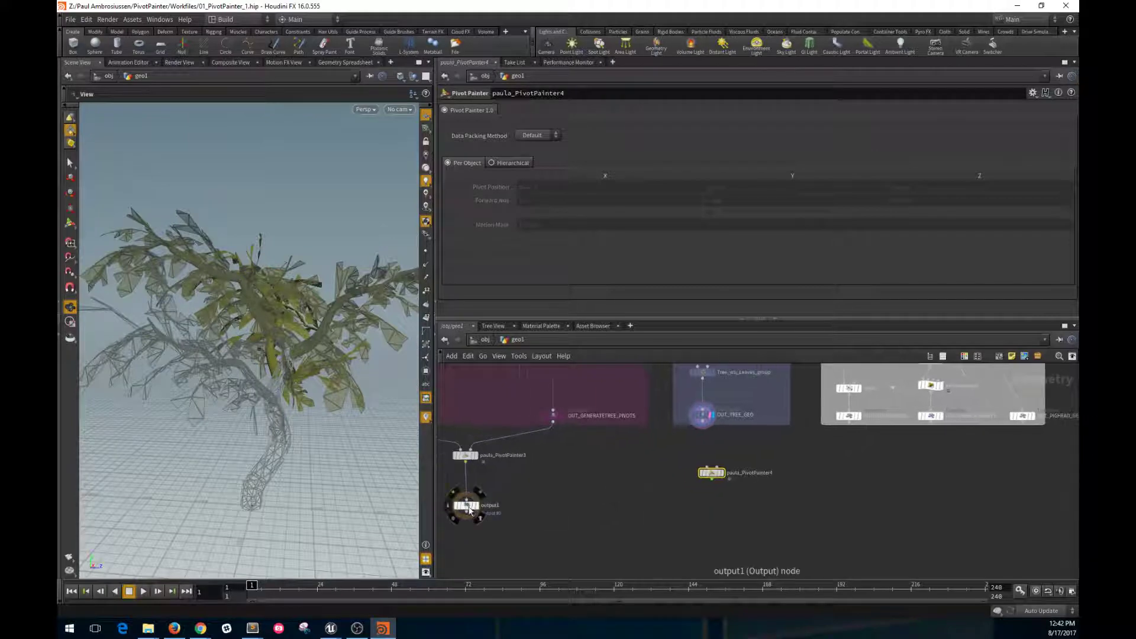
left_click_drag(468, 506, 763, 521)
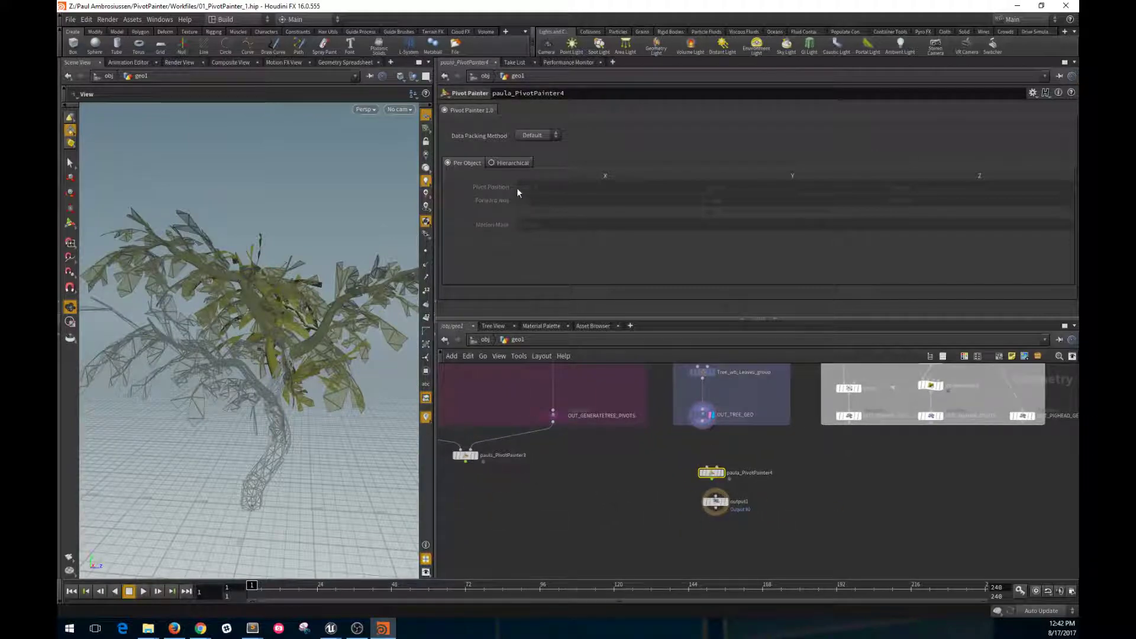
- Set the new Pivot Painter node to Hierarchical and wire OUT_TREE_GEO through it into output1
left_click(517, 164)
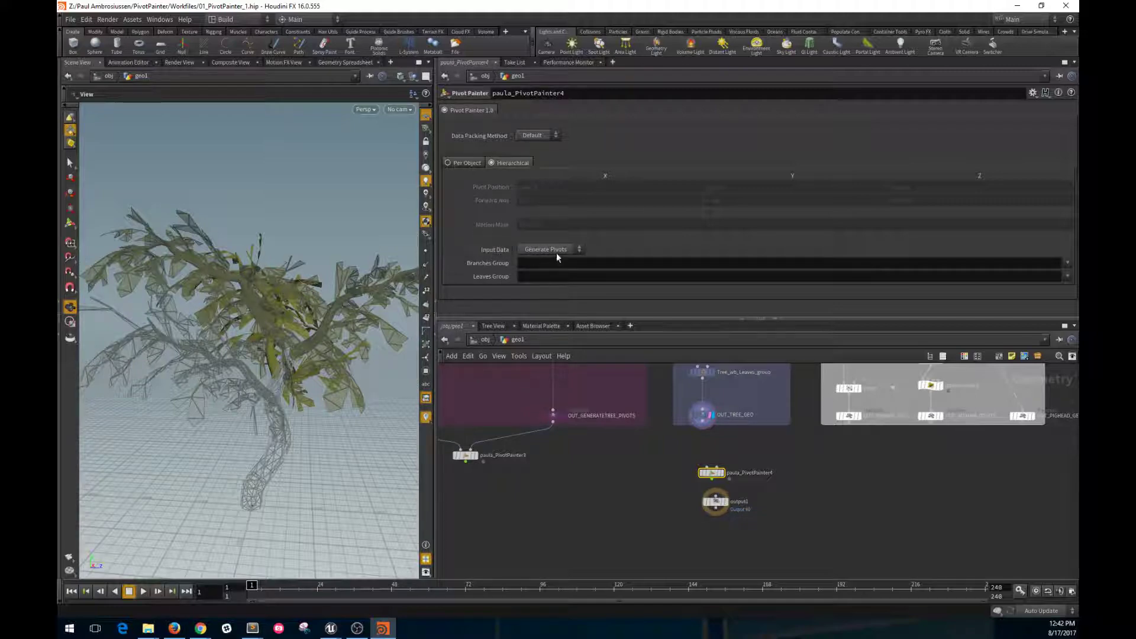
left_click(703, 421)
left_click(710, 468)
scroll(716, 482, "up", 2)
left_click(715, 483)
left_click(718, 506)
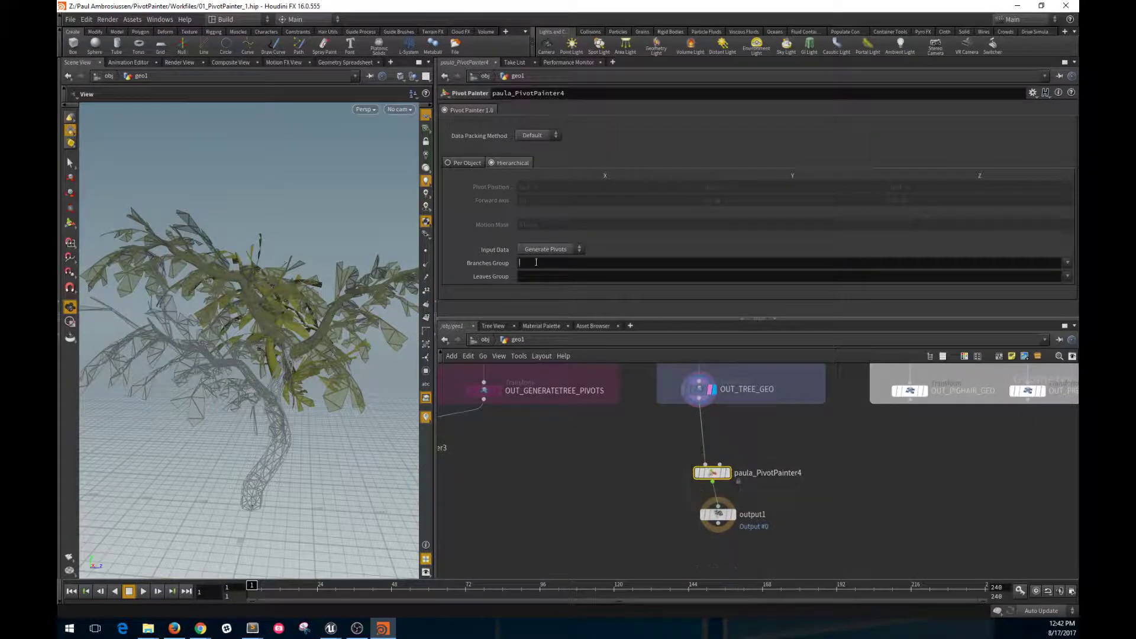
- Set the Pivot Painter's Branches Group to BranchGroup and its Leaves Group to LeafGroup
middle_click_drag(623, 416, 576, 444)
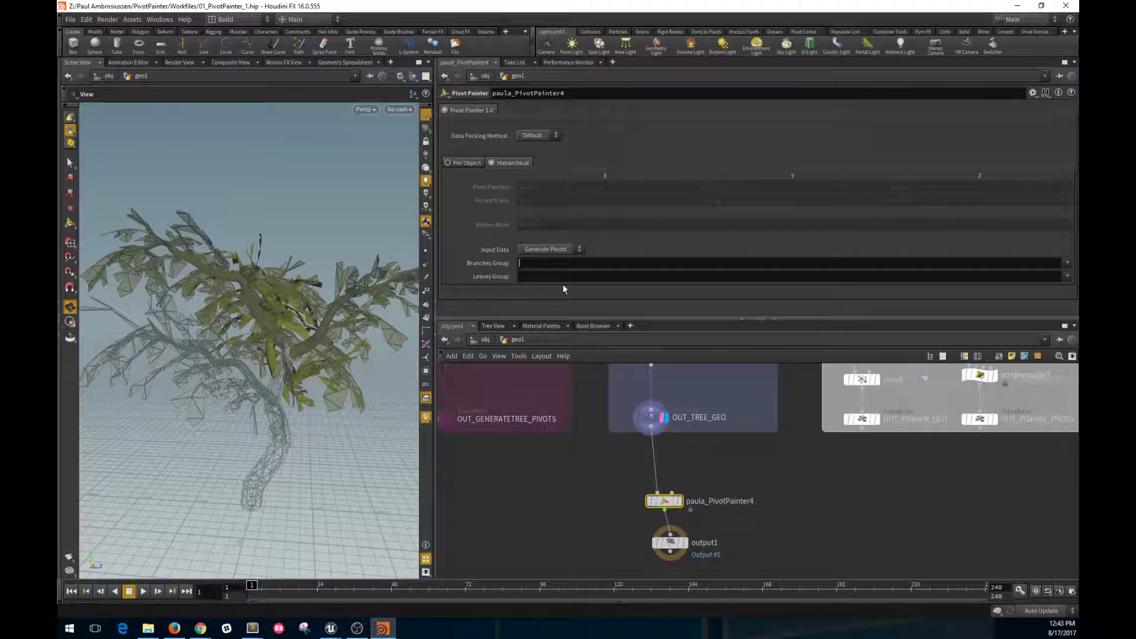
type("BranchGroup")
key("Return")
left_click(548, 282)
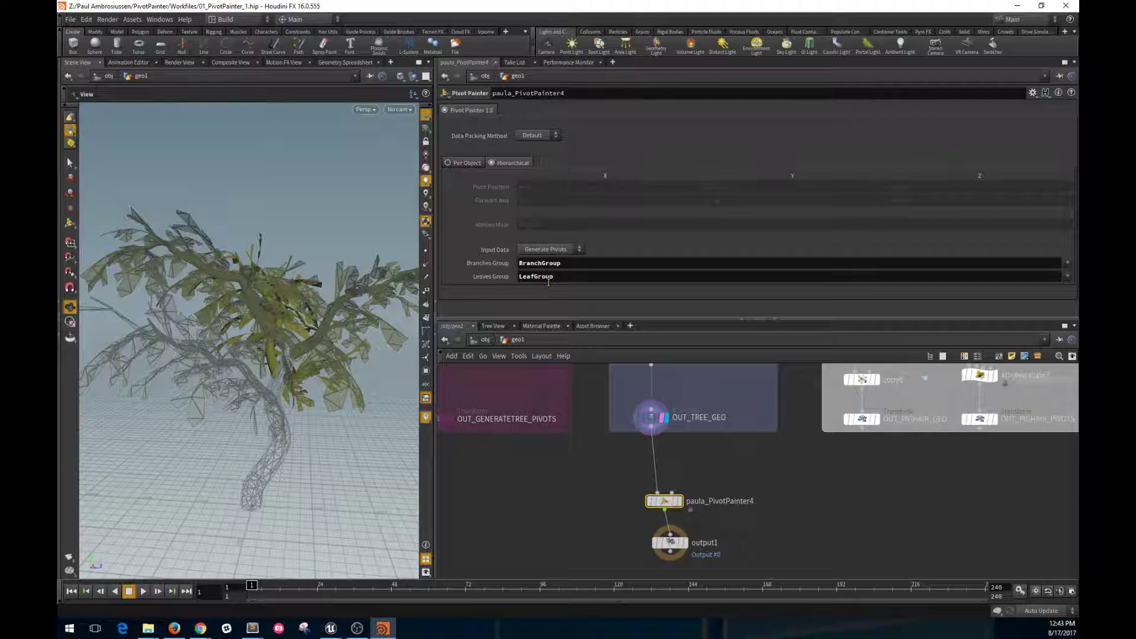
- Display the tree from output1 and align the Pivot Painter and output1 nodes closely beneath OUT_TREE_GEO
mouse_move(686, 550)
left_click(689, 562)
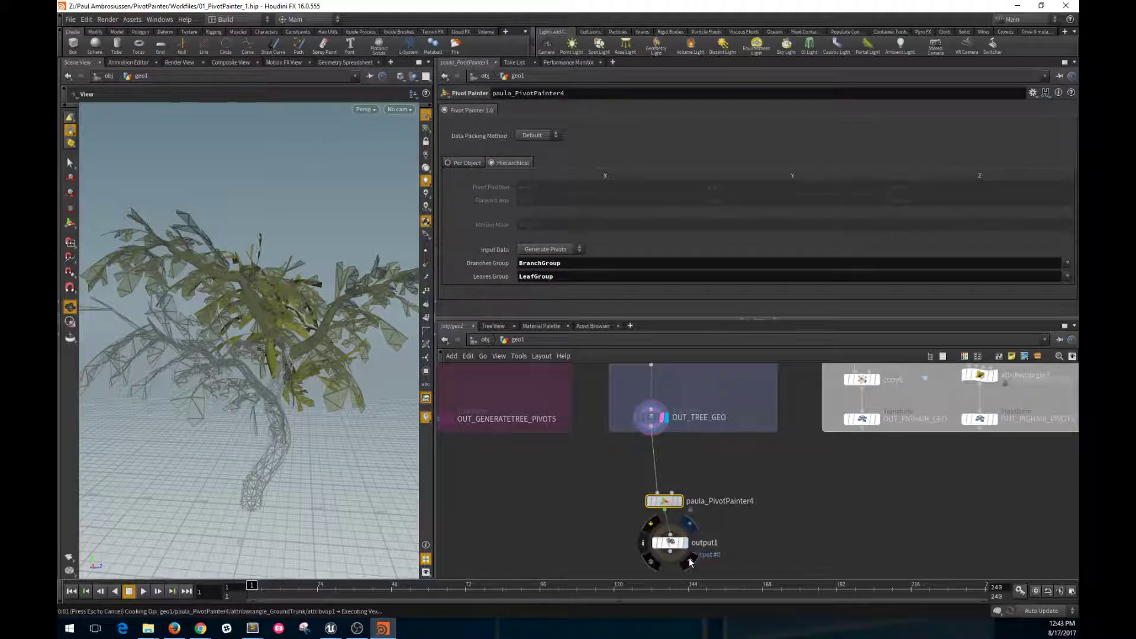
left_click_drag(368, 401, 273, 335)
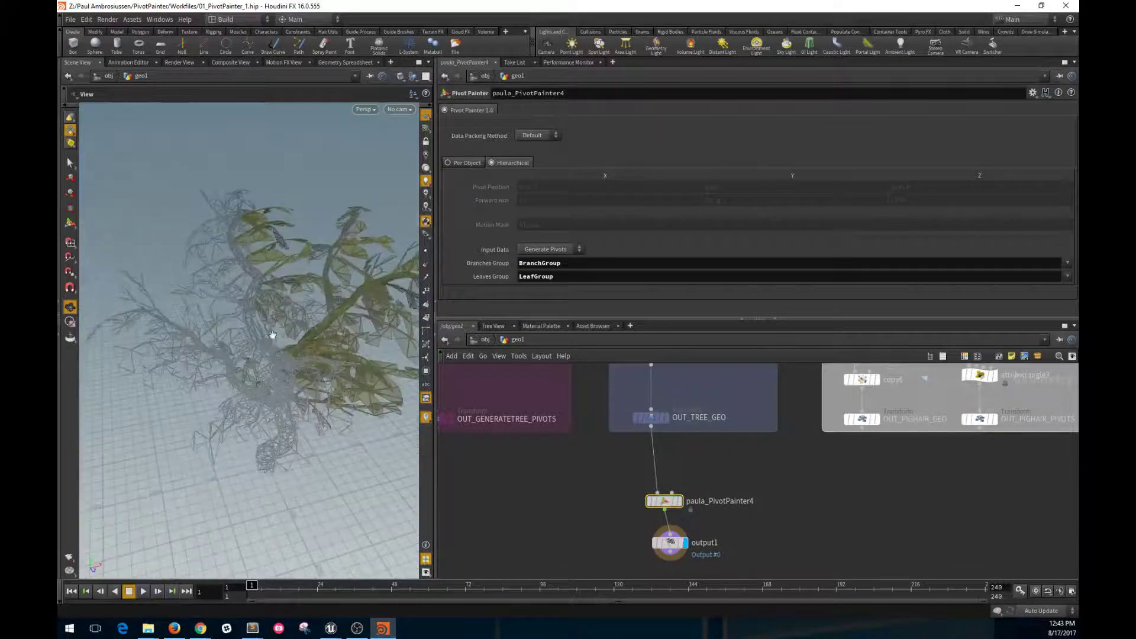
right_click_drag(272, 335, 313, 436)
left_click_drag(329, 428, 213, 412)
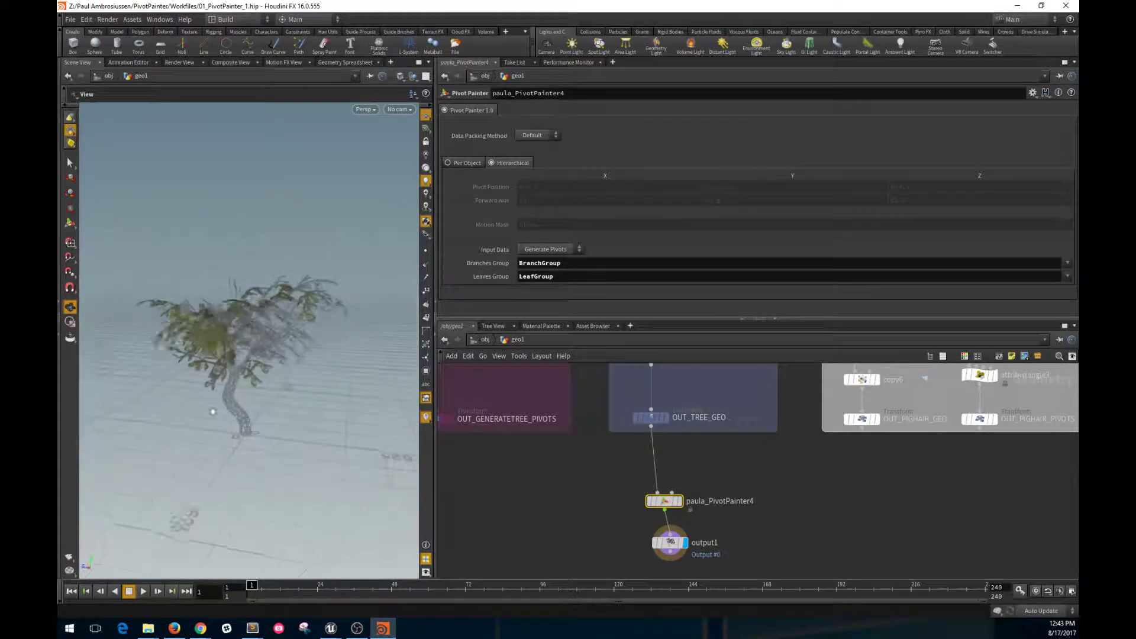
left_click_drag(664, 504, 657, 471)
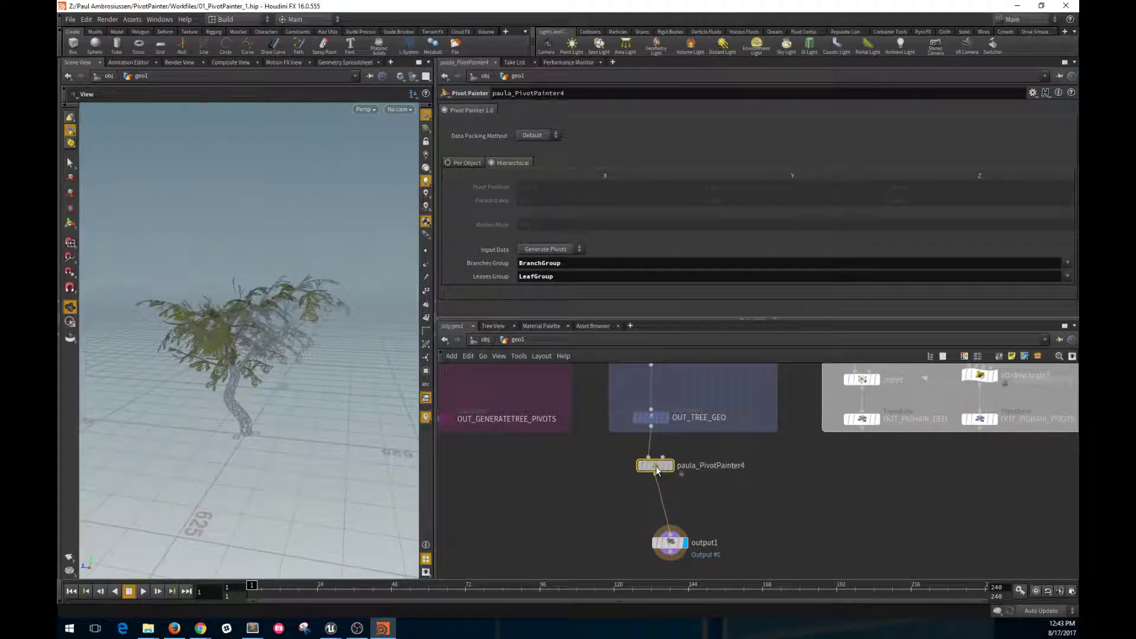
left_click_drag(671, 548, 652, 507)
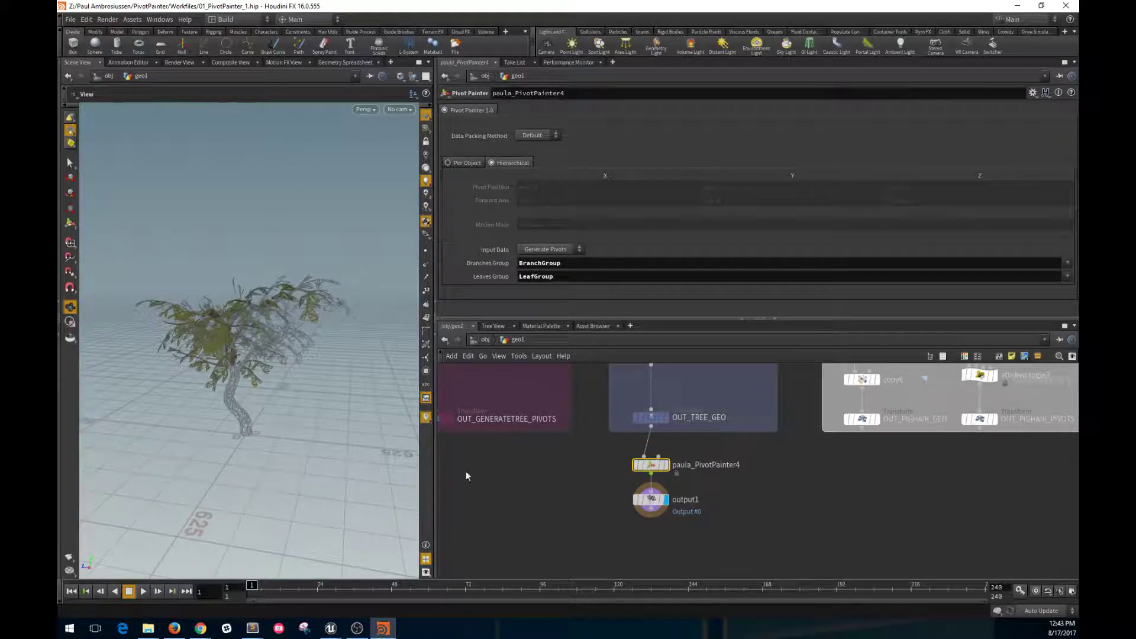
scroll(348, 360, "up", 5)
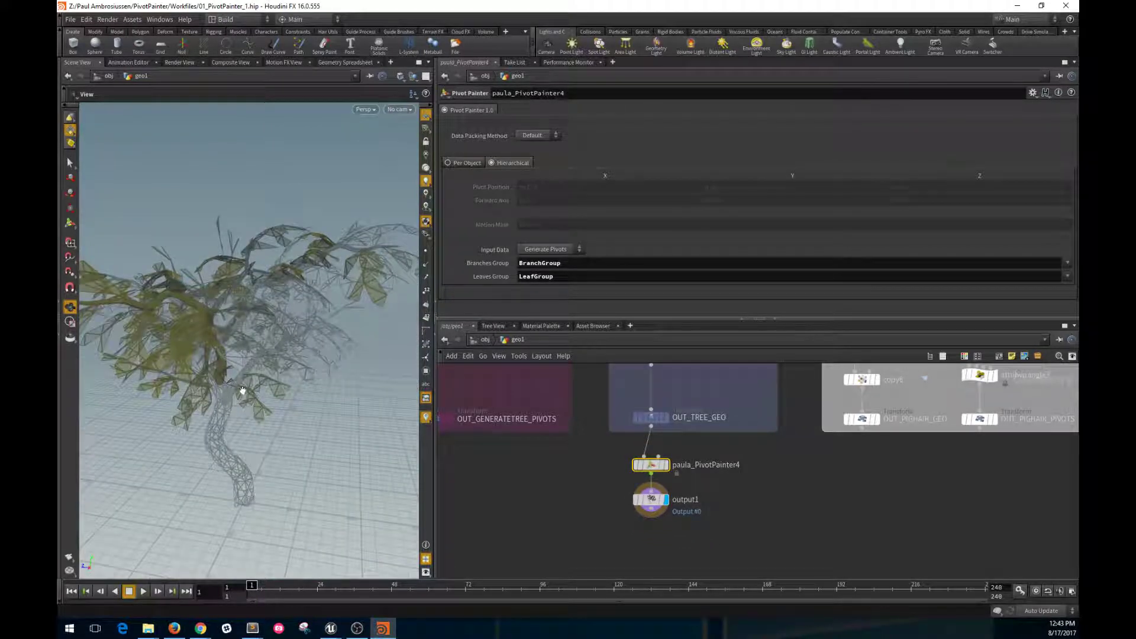
left_click_drag(242, 390, 382, 289, "alt")
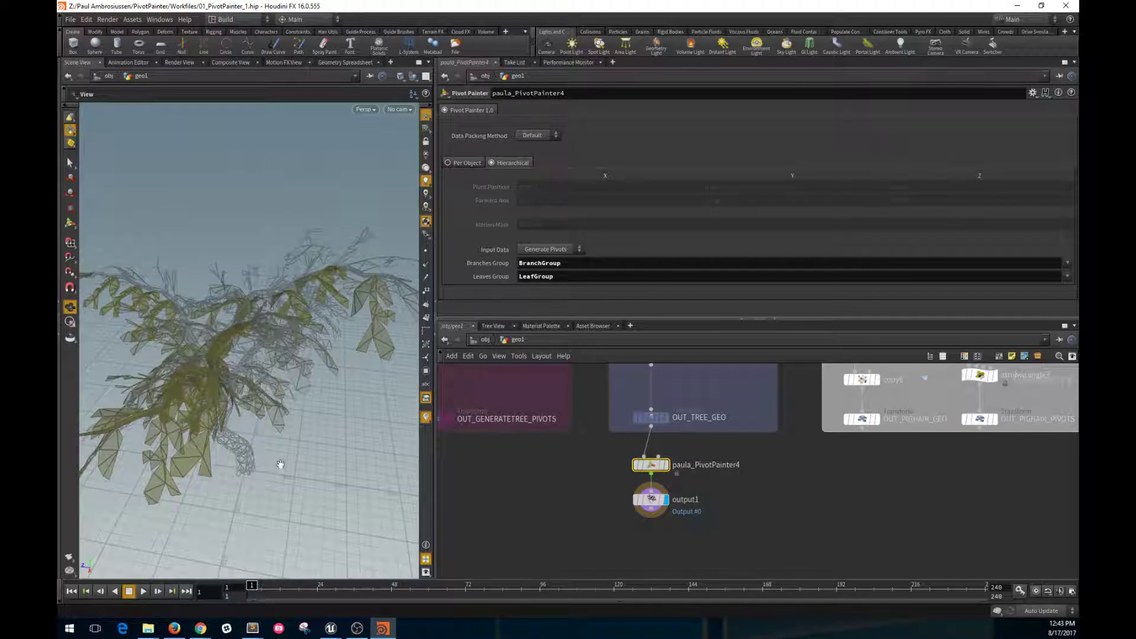
left_click_drag(219, 380, 356, 440, "alt")
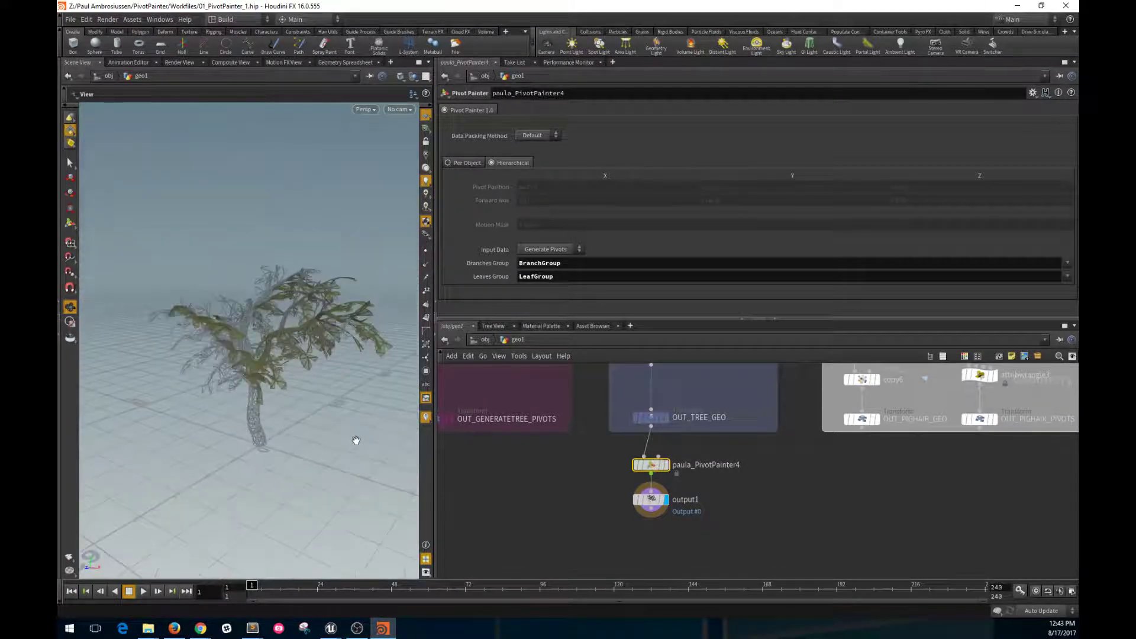
- Export /obj/geo1 as the FBX file SM_Tree2 into the PivotPainter - Video folder
left_click(70, 20)
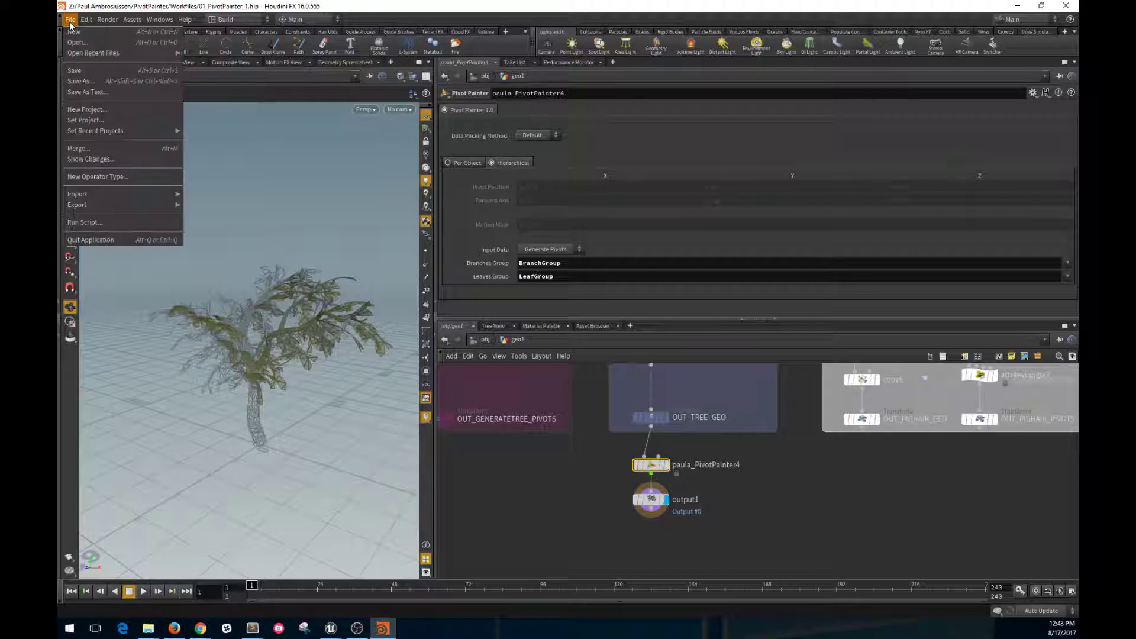
mouse_move(154, 209)
left_click(214, 217)
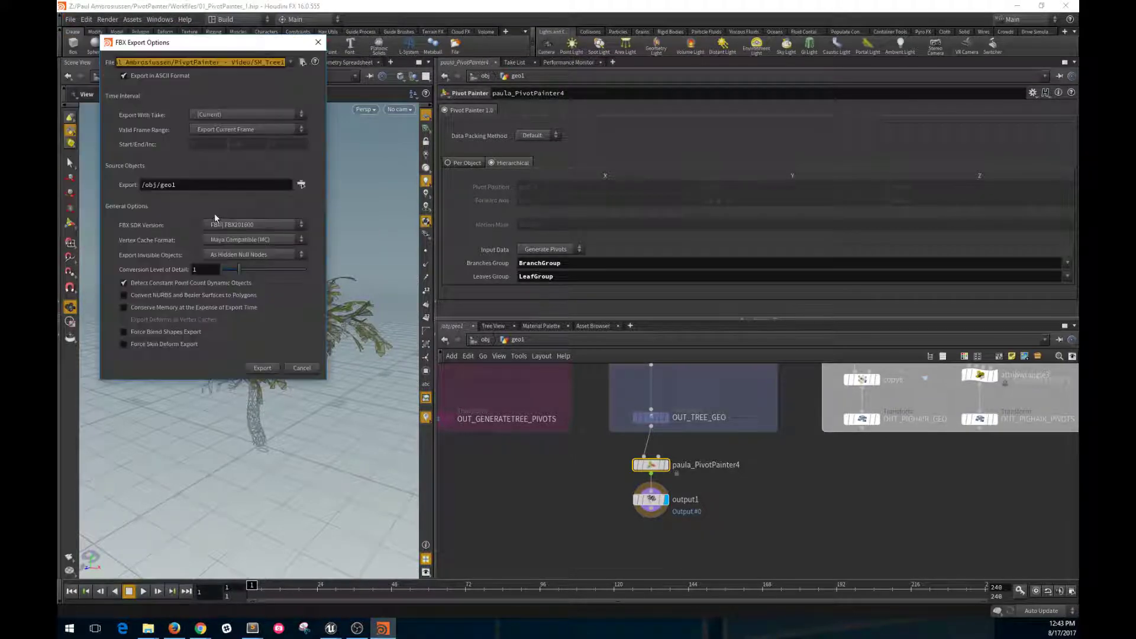
left_click(279, 62)
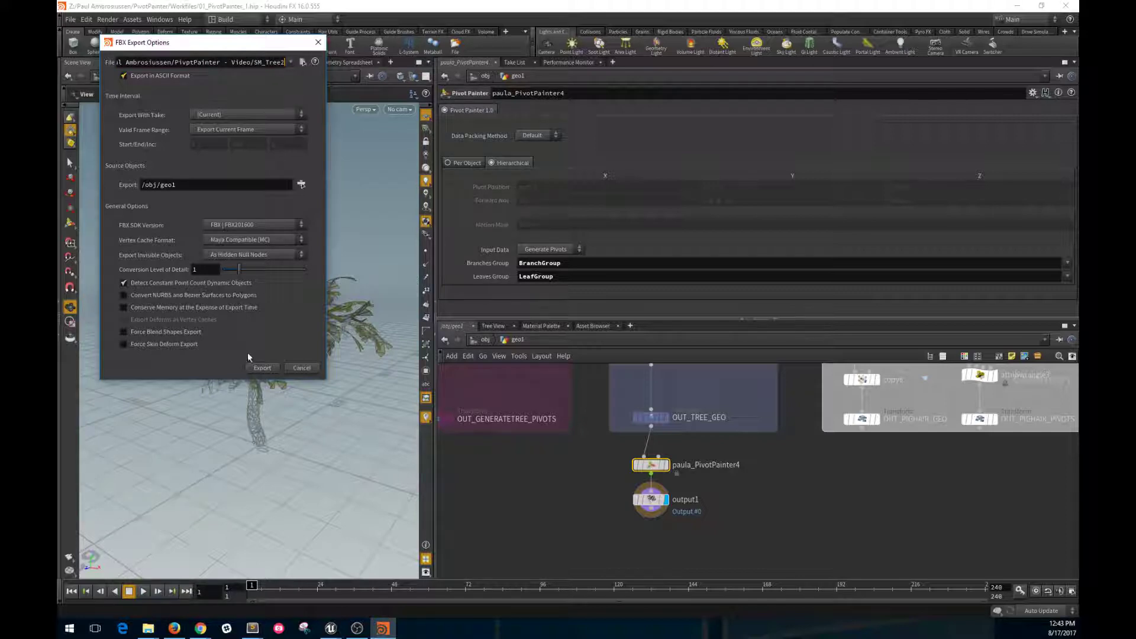
left_click(263, 373)
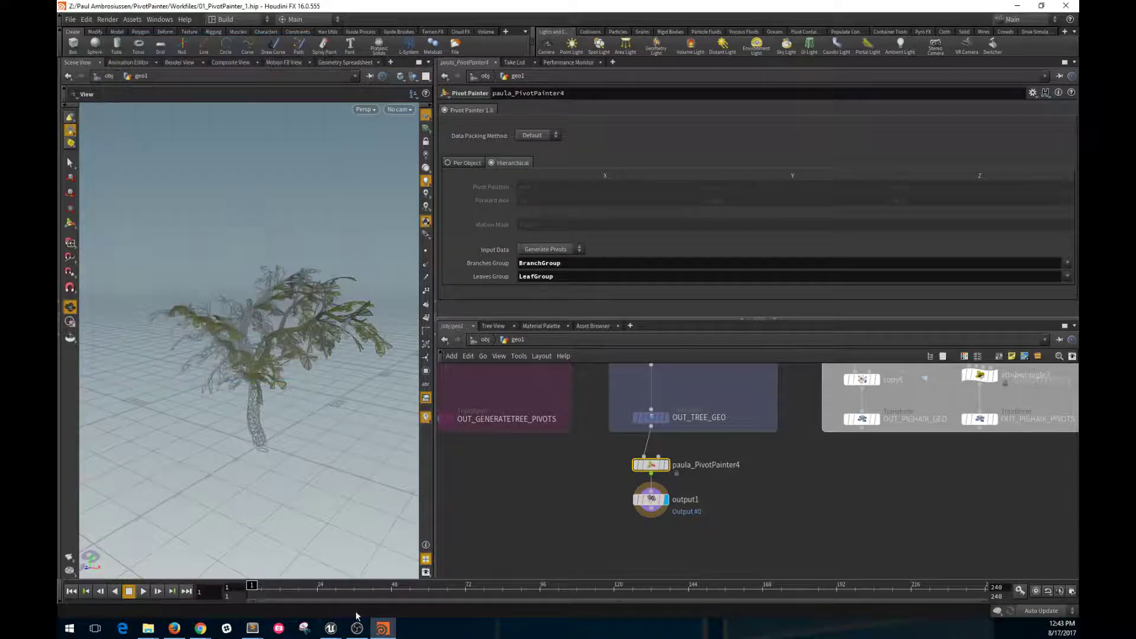
- Switch to Unreal Editor and import SM_Tree2.fbx into the Content folder with the existing FBX import options
left_click(332, 627)
left_click(249, 596)
key("F11")
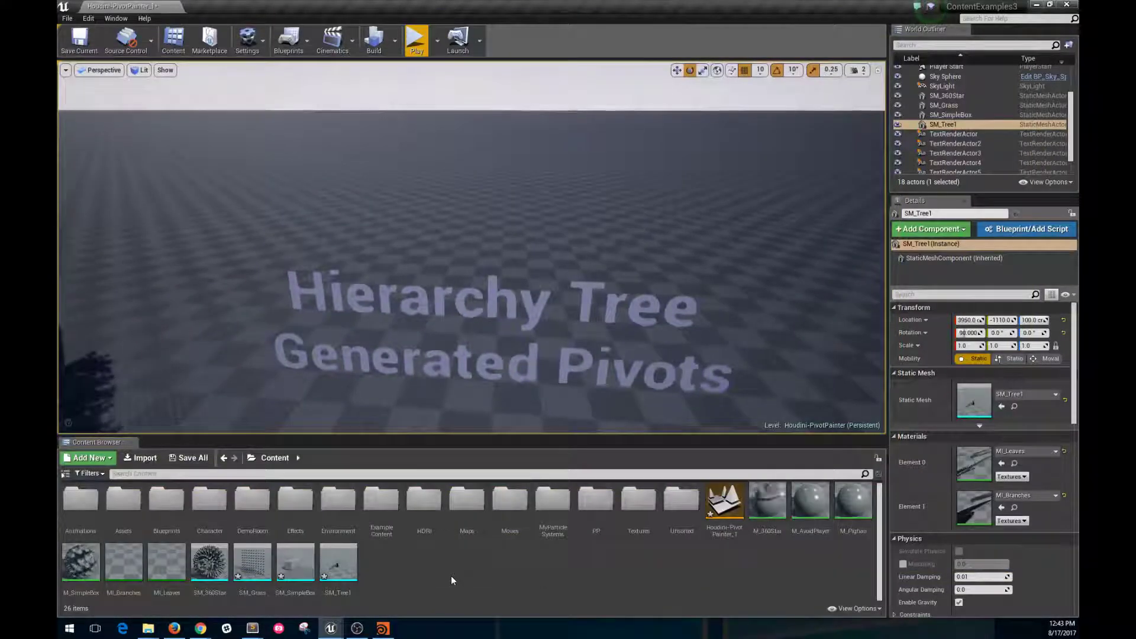
right_click(451, 576)
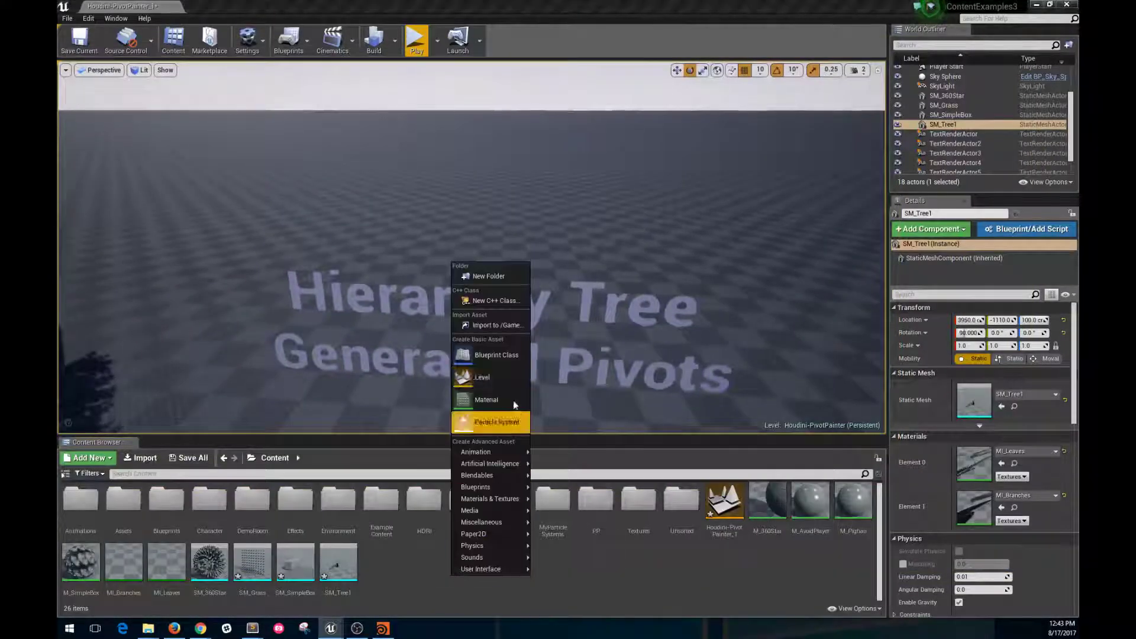
left_click(497, 324)
left_click(185, 119)
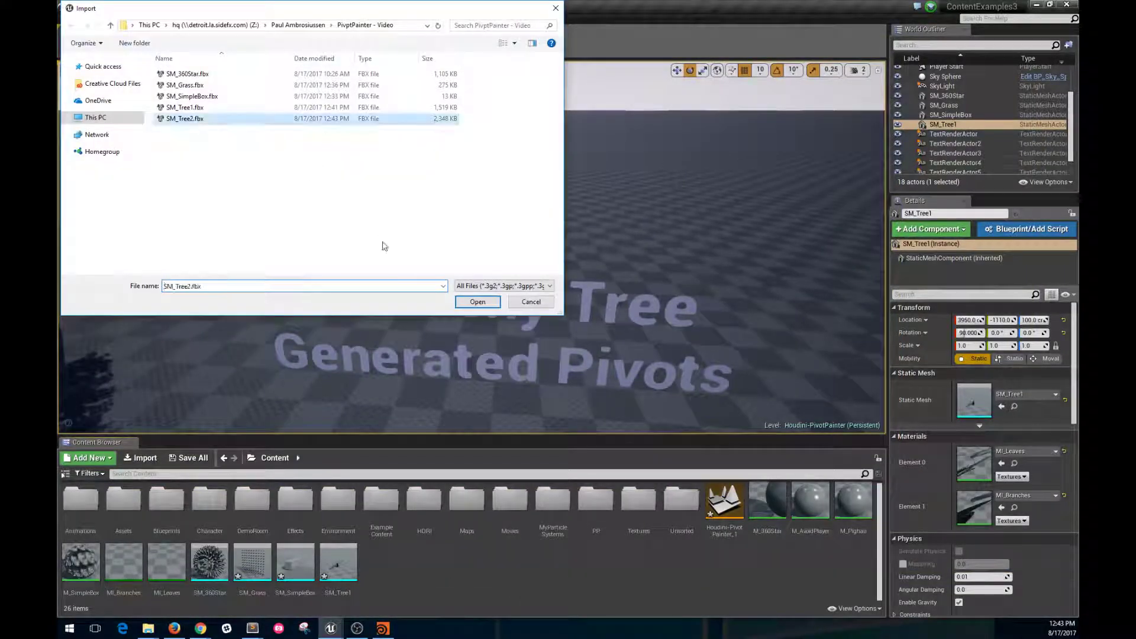
left_click(477, 302)
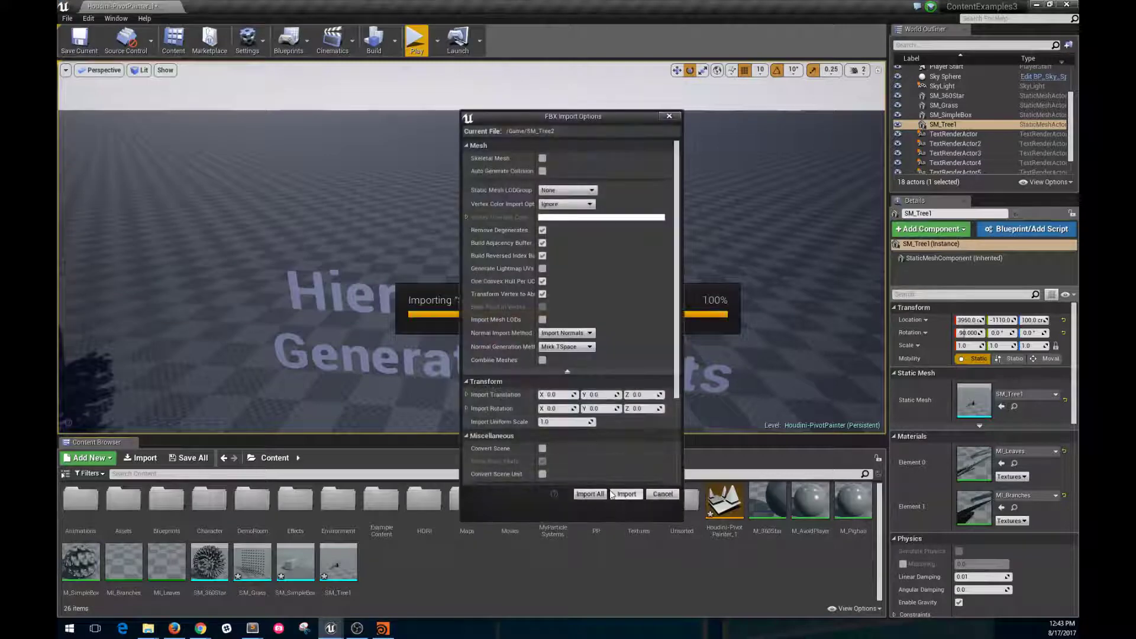
left_click(619, 494)
- Place SM_Tree2 at the Hierarchy Tree Generated Pivots label, about X 5280, Y -1300, and rotate it 90° upright about X
right_click_drag(593, 335, 569, 379)
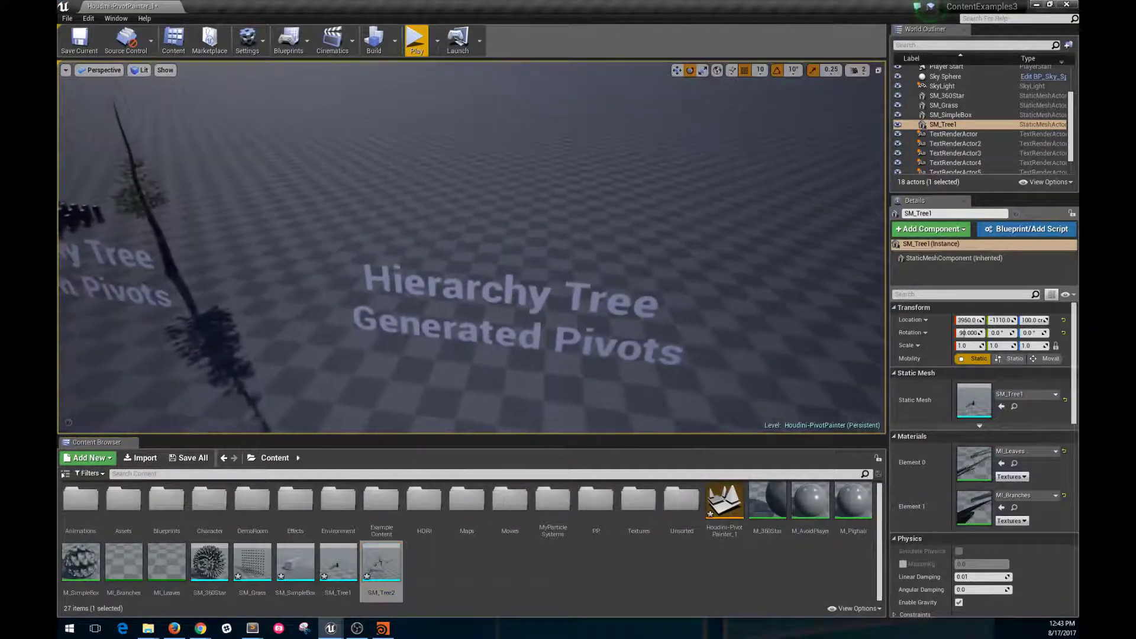
left_click_drag(397, 553, 477, 262)
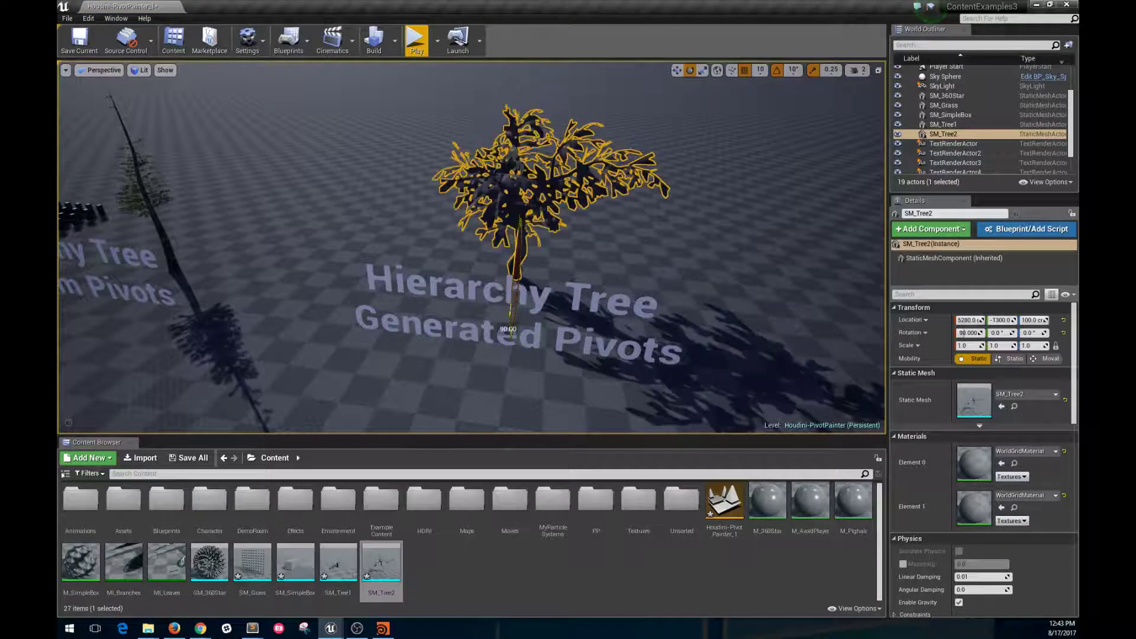
right_click_drag(477, 263, 432, 228)
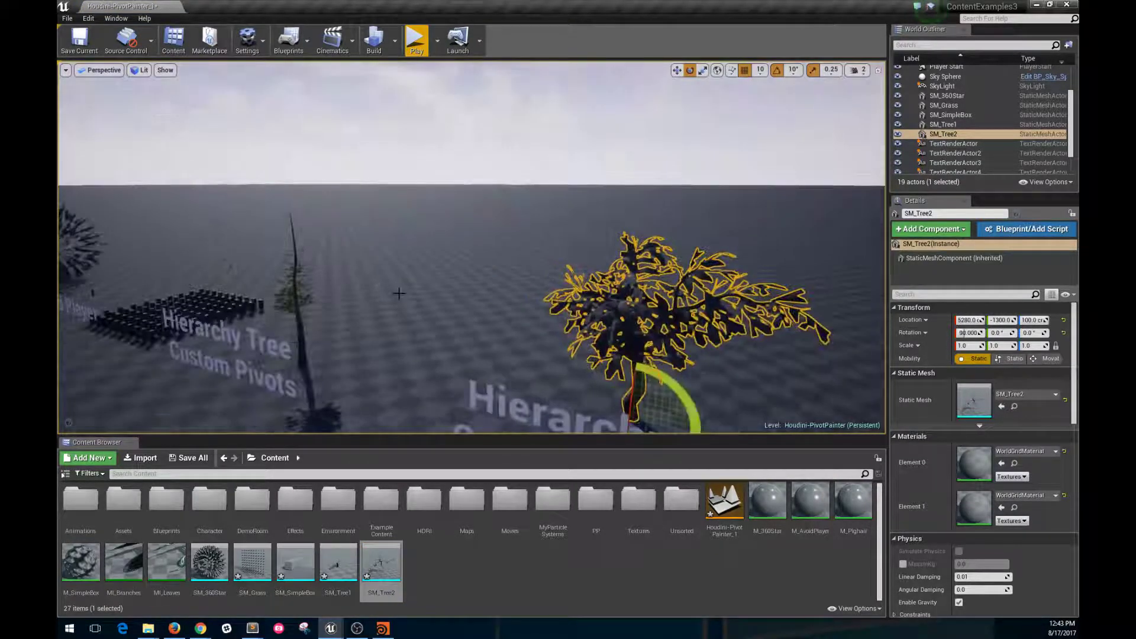
- Assign MI_Leaves to material Element 0 and MI_Branches to Element 1 of the placed SM_Tree2
key("w")
right_click_drag(398, 291, 478, 323)
key("s")
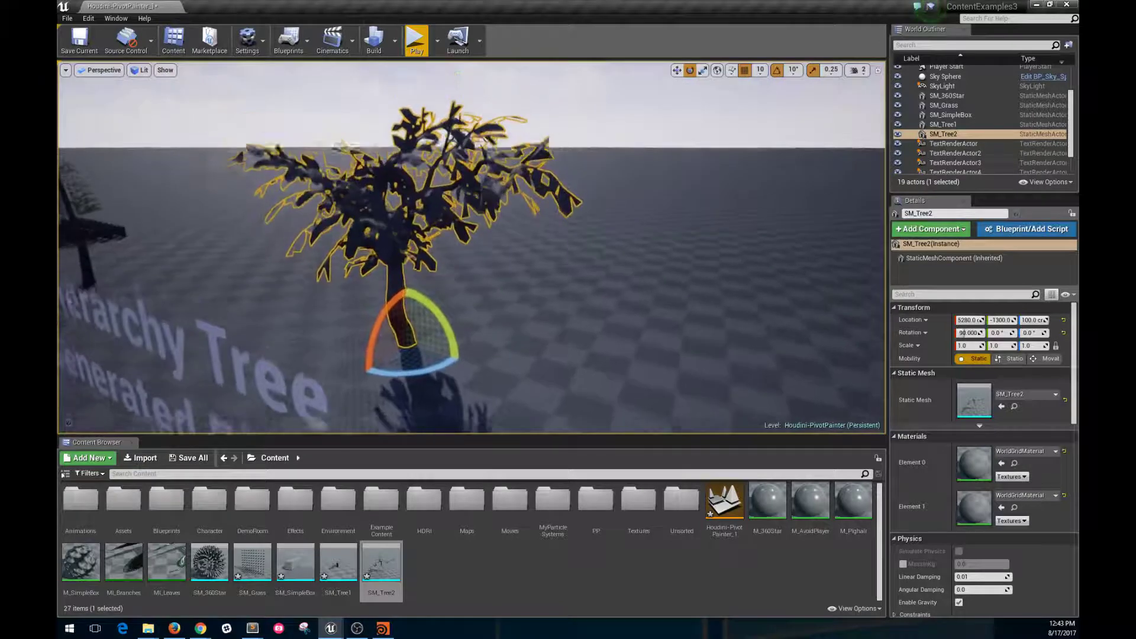
left_click_drag(166, 562, 963, 460)
left_click_drag(124, 562, 987, 503)
- Examine the textured SM_Tree2 in the fullscreen viewport and alongside the other placed example meshes
right_click_drag(681, 296, 858, 285)
key("F11")
key("g")
key("a")
key("a")
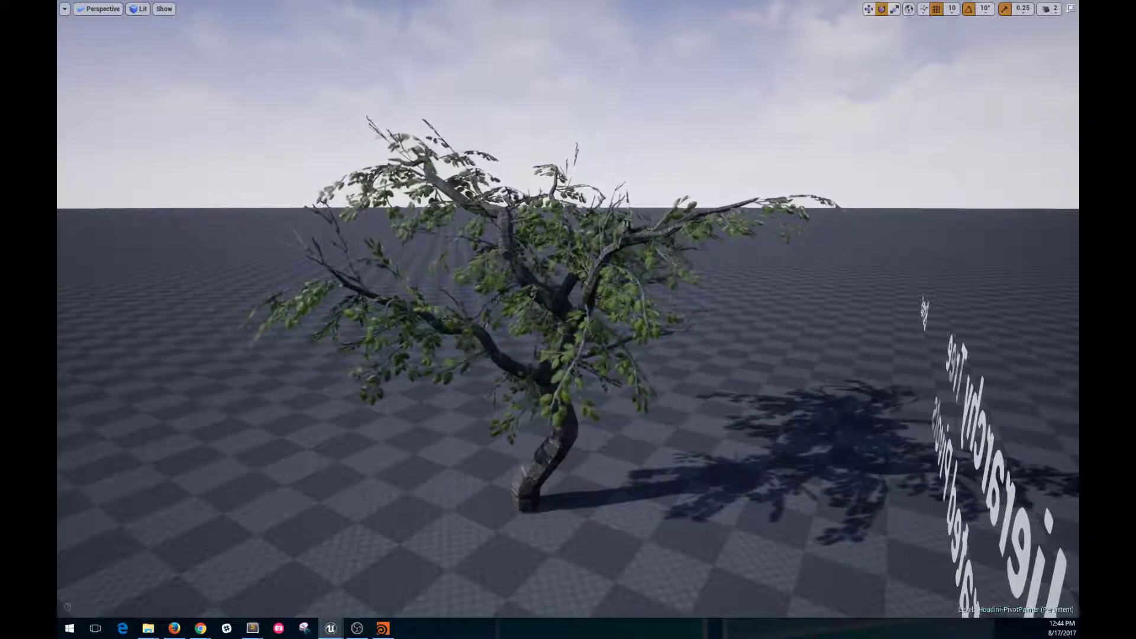
key("d")
right_click_drag(548, 374, 495, 413)
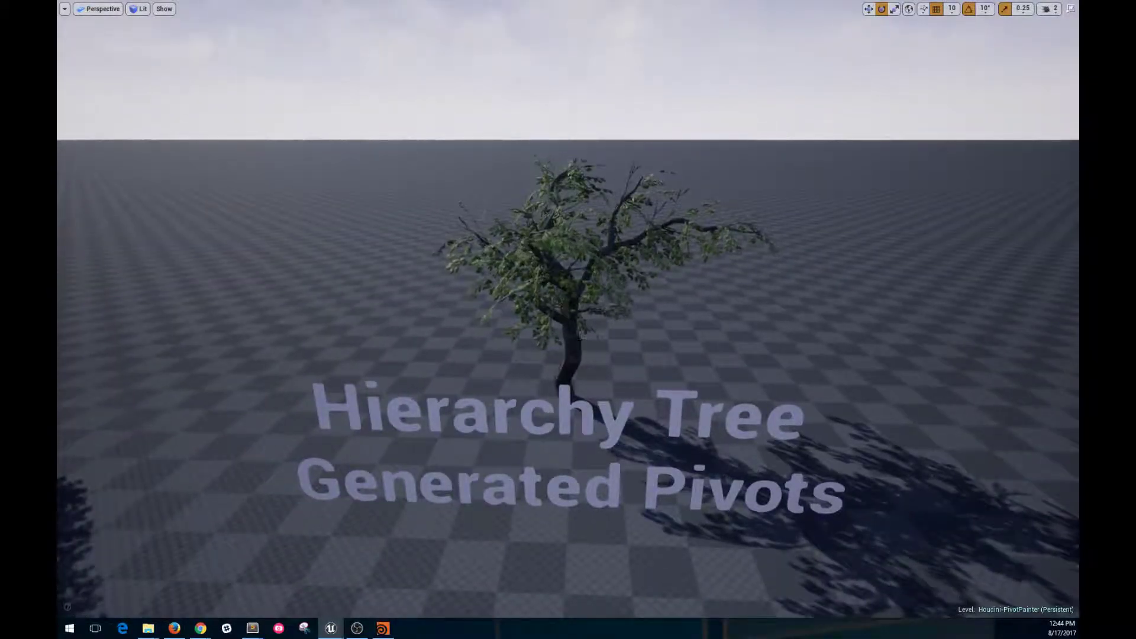
left_click(572, 338)
key("F11")
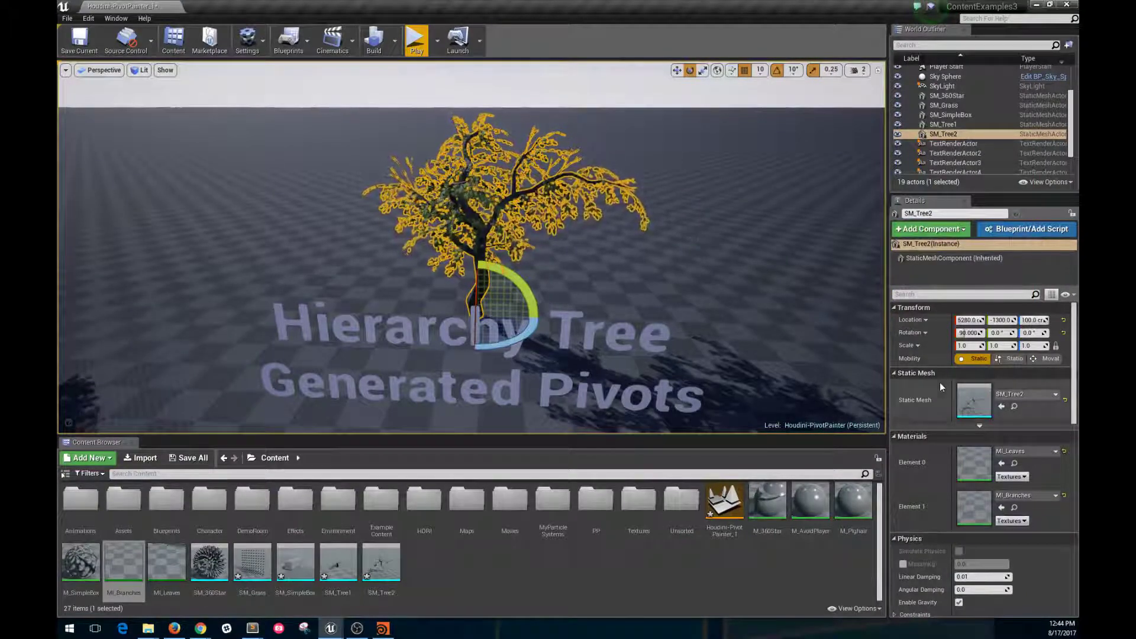
right_click_drag(713, 281, 681, 257)
key("d")
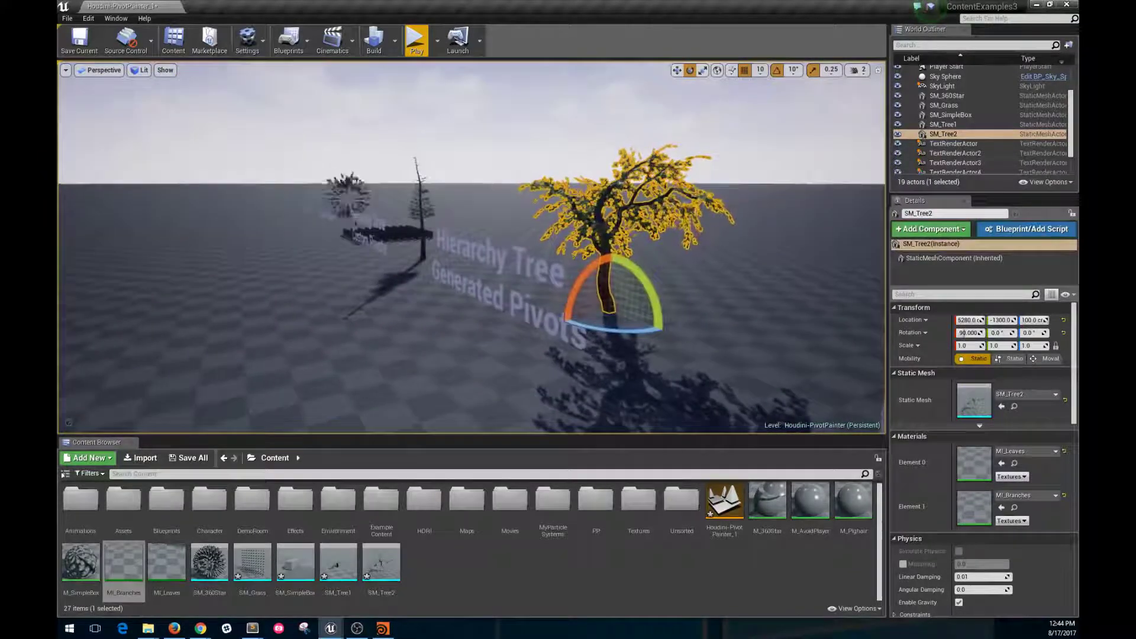
right_click_drag(828, 278, 867, 276)
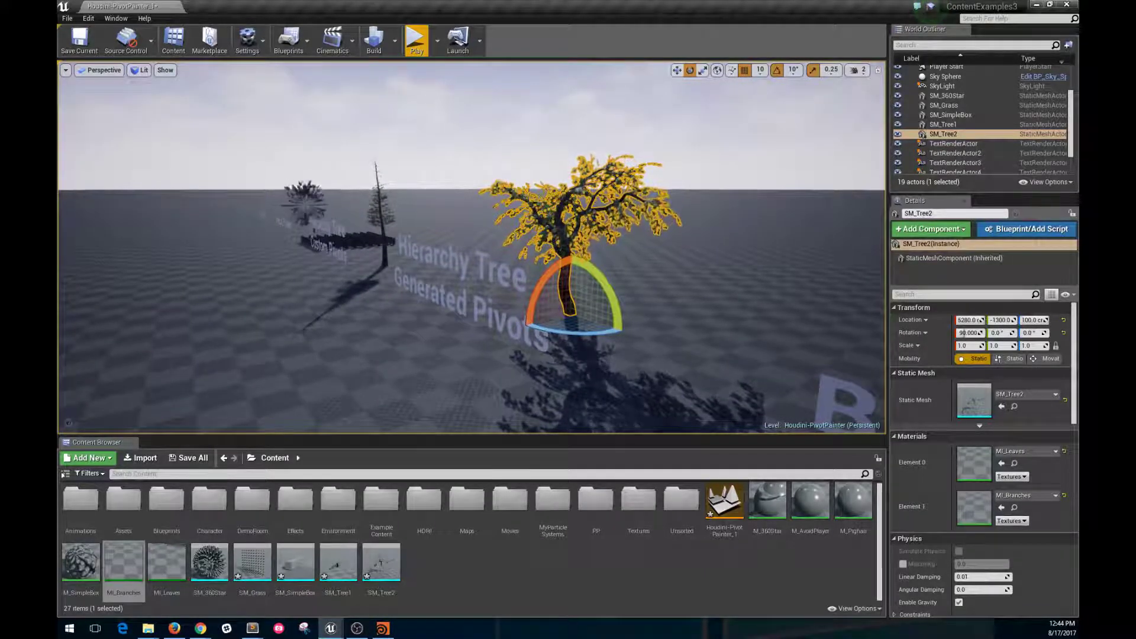
right_click_drag(472, 247, 592, 273)
- Switch to Houdini, detach the Pivot Painter and output1 nodes from the tree network, and move them beneath the pig example outputs
left_click(384, 629)
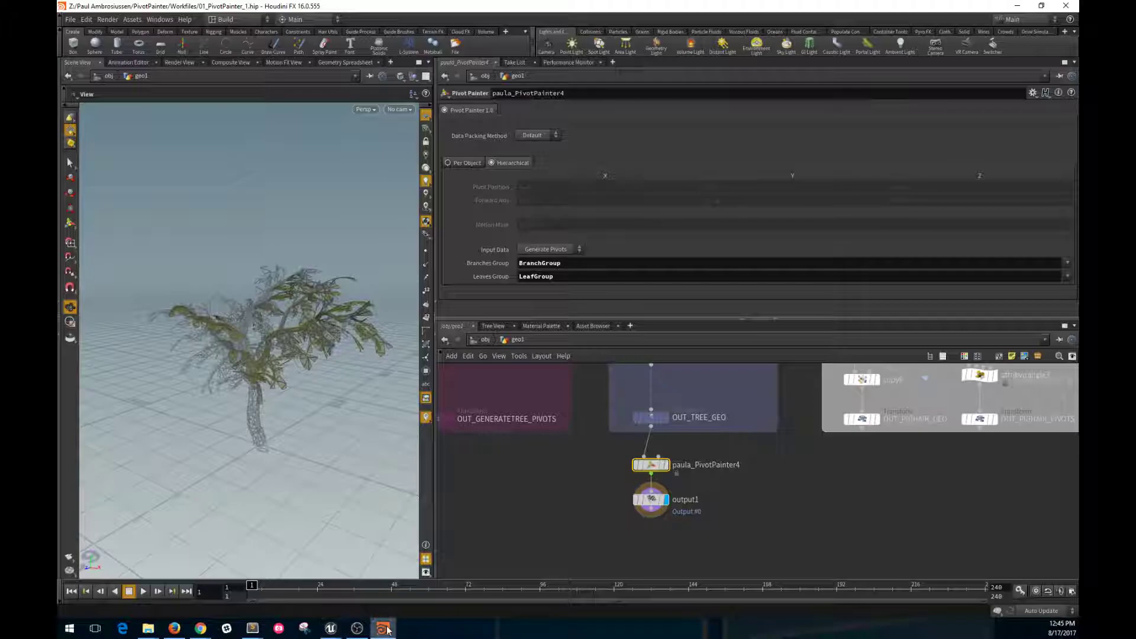
left_click_drag(651, 499, 971, 538)
middle_click_drag(963, 495, 842, 496)
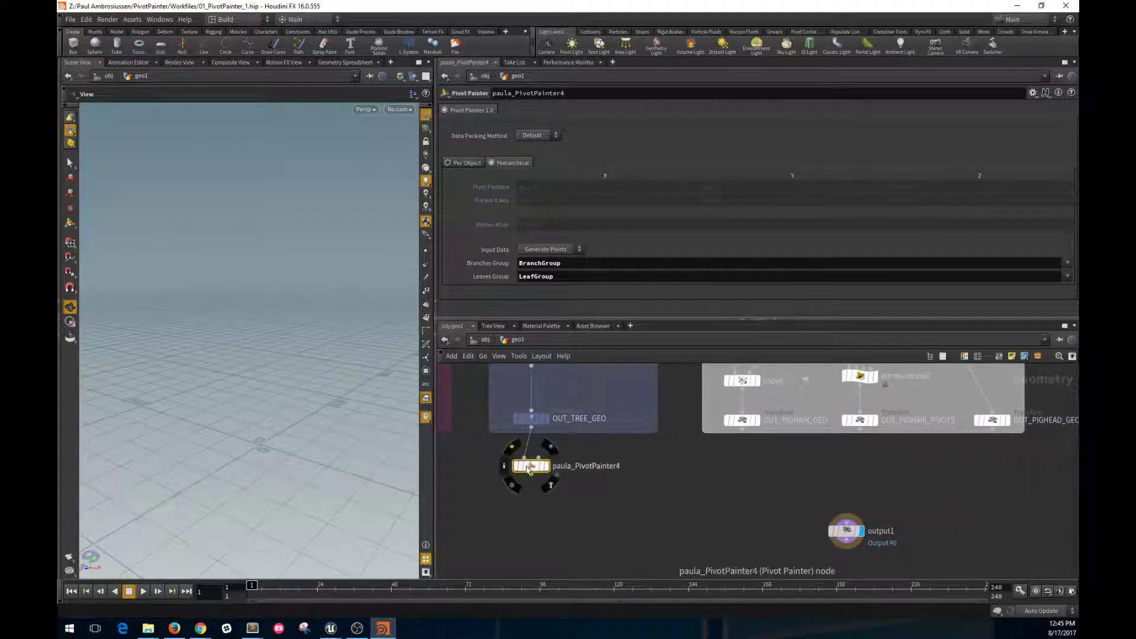
left_click_drag(592, 471, 882, 475)
scroll(935, 469, "up", 1)
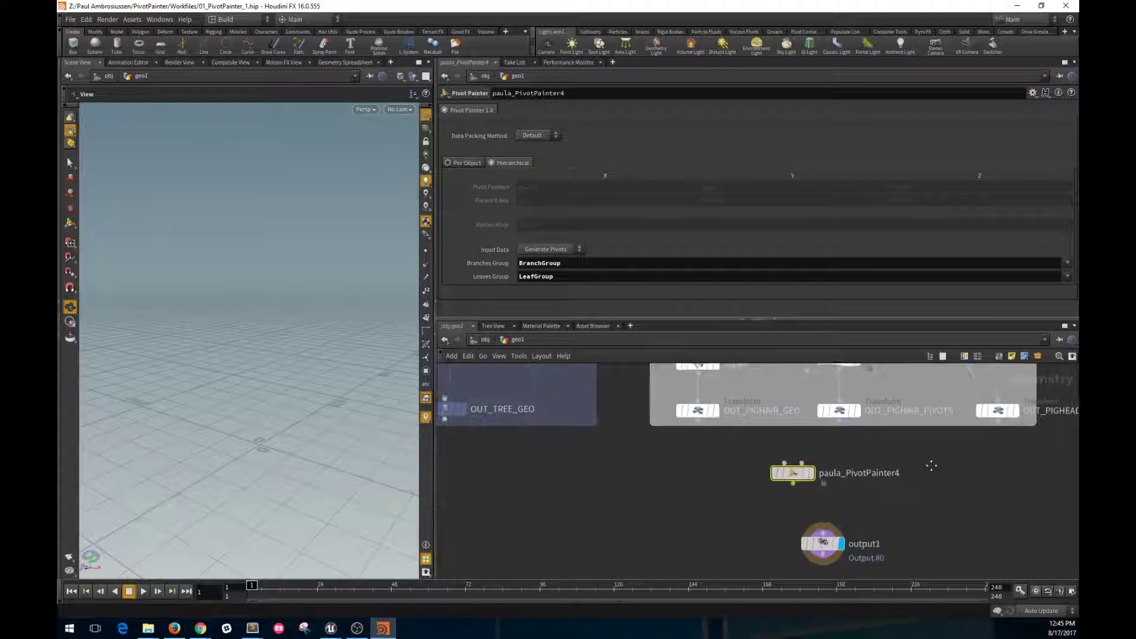
middle_click_drag(931, 467, 889, 457)
mouse_move(690, 413)
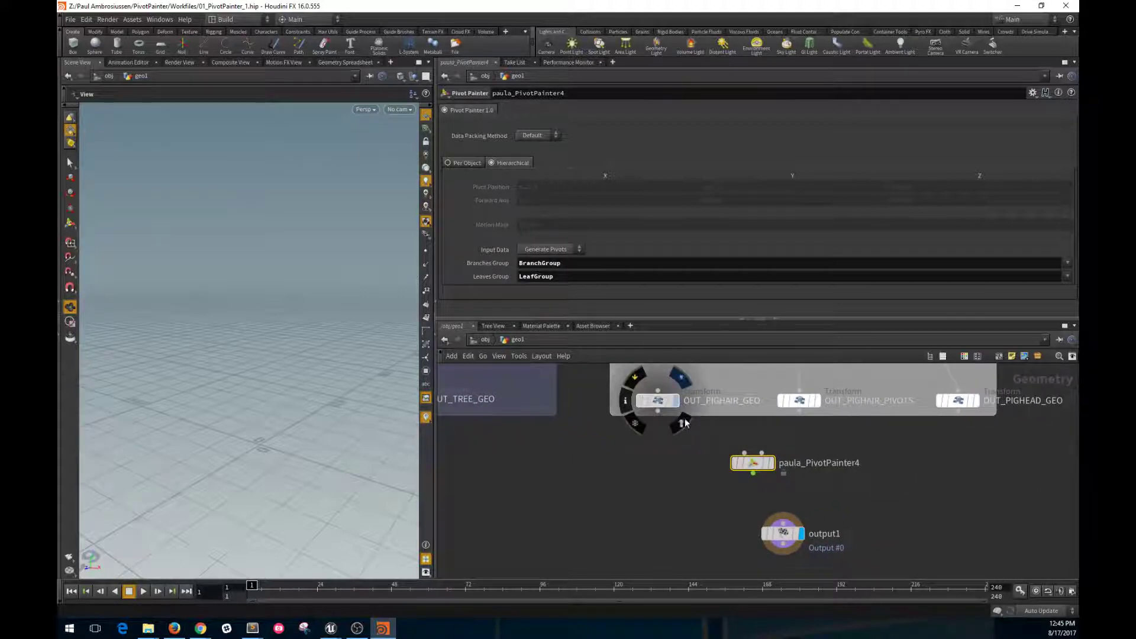
- Display OUT_PIGHAIR_GEO and OUT_PIGHEAD_GEO in turn, and examine the pig head and its node network
left_click(676, 400)
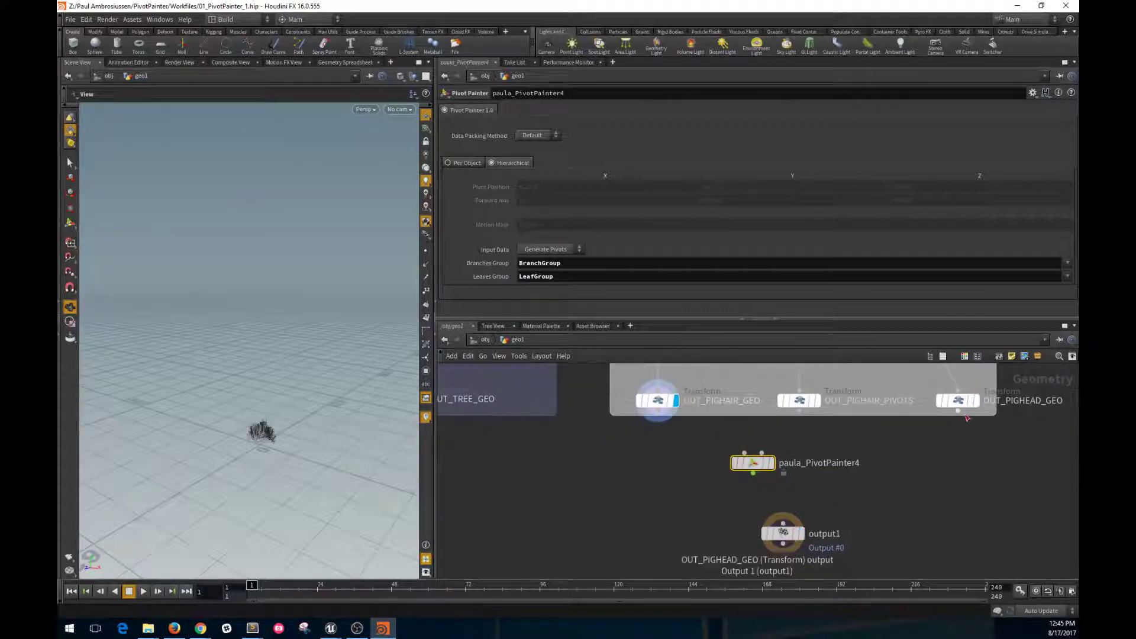
left_click(979, 407)
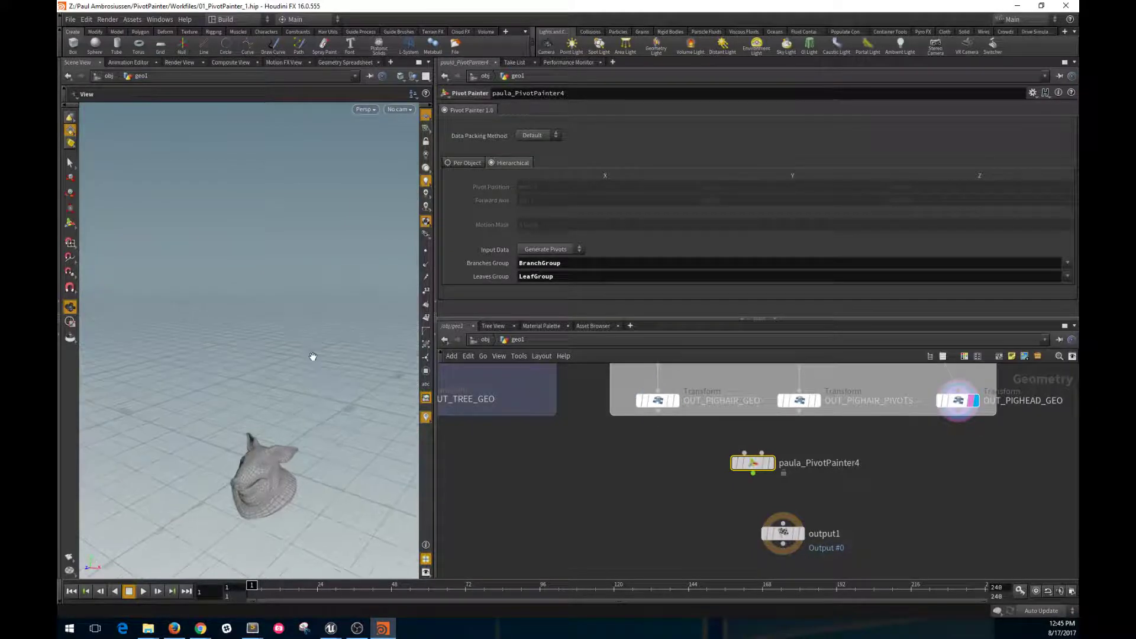
key("f")
left_click_drag(258, 362, 217, 302)
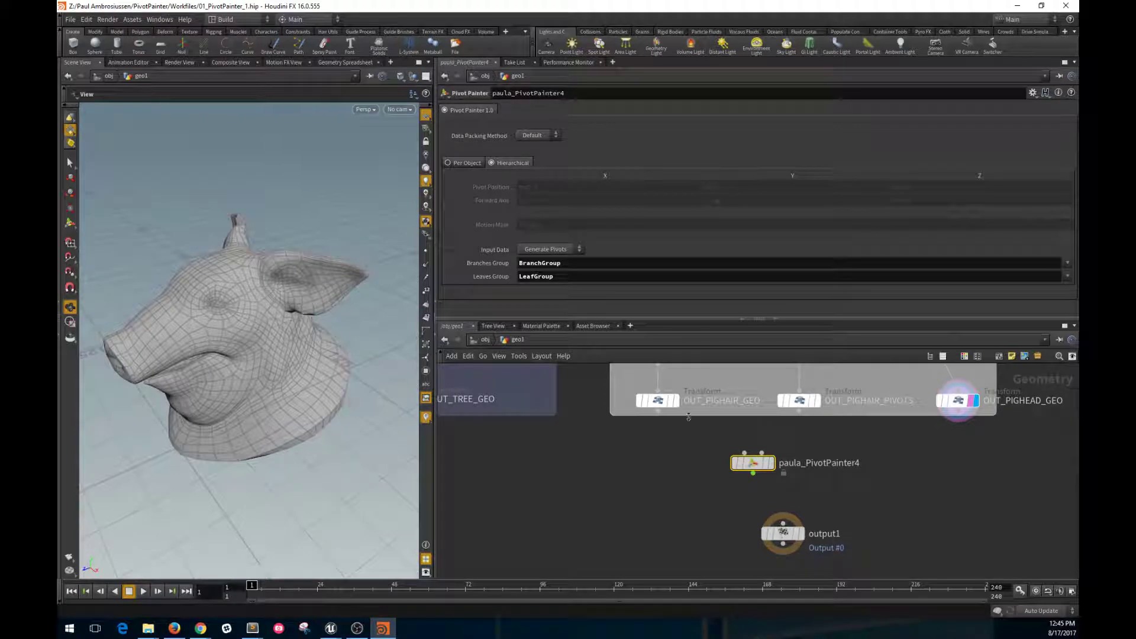
scroll(736, 434, "down", 5)
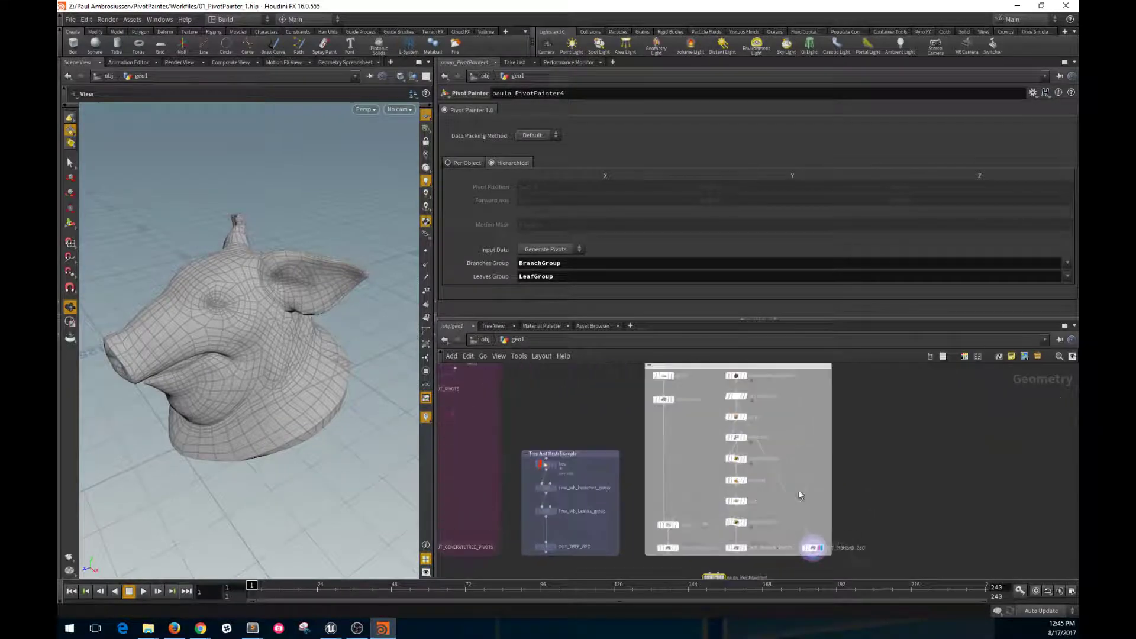
scroll(737, 398, "up", 2)
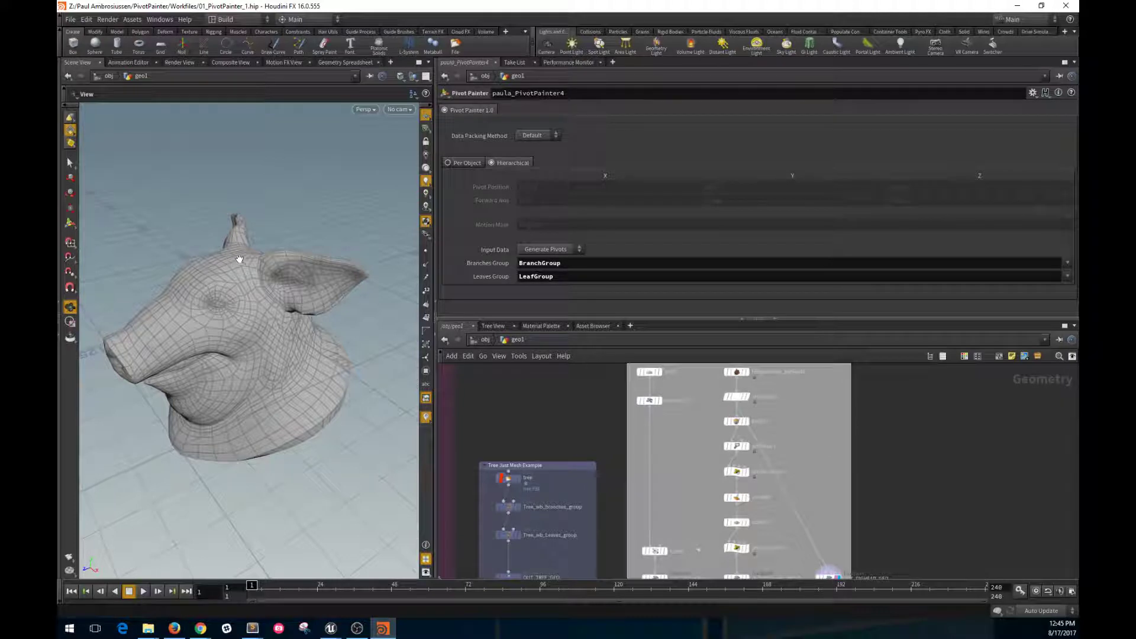
middle_click_drag(812, 508, 810, 446)
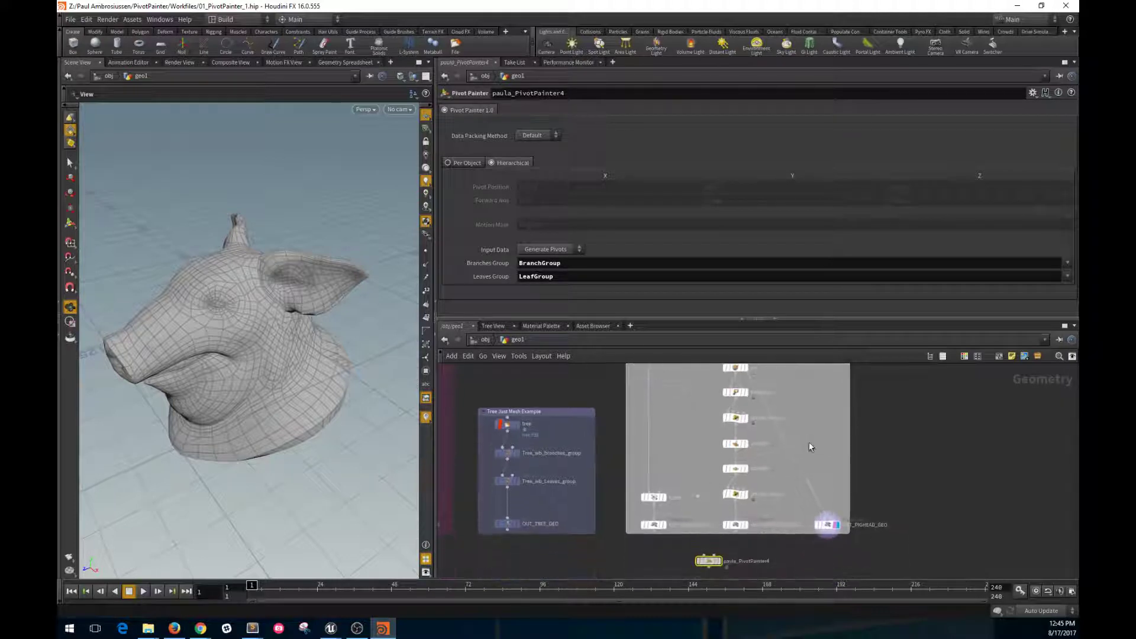
- Examine the VEX code in attribwrangle2 and attribwrangle3, which set the hair points' scale and names
left_click(735, 419)
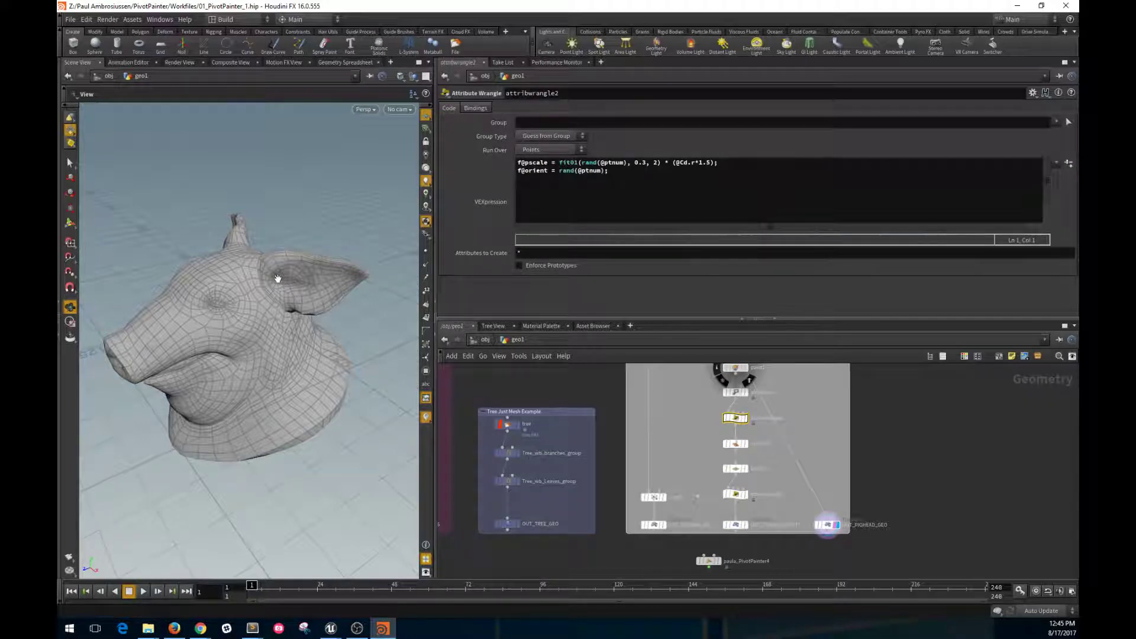
left_click_drag(253, 280, 275, 303)
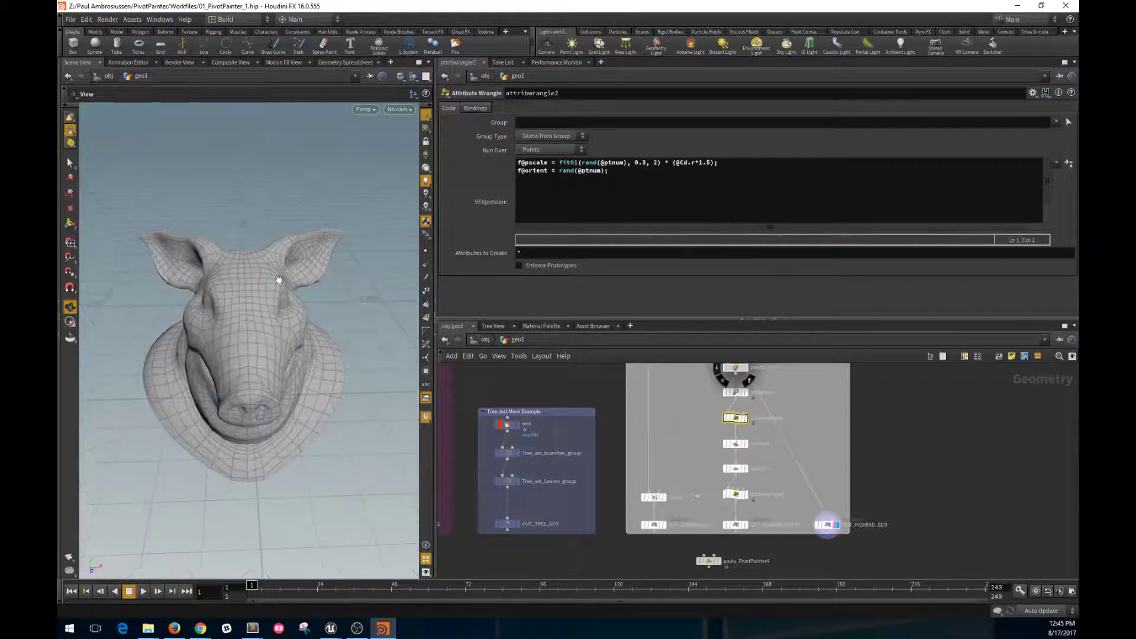
scroll(768, 472, "up", 2)
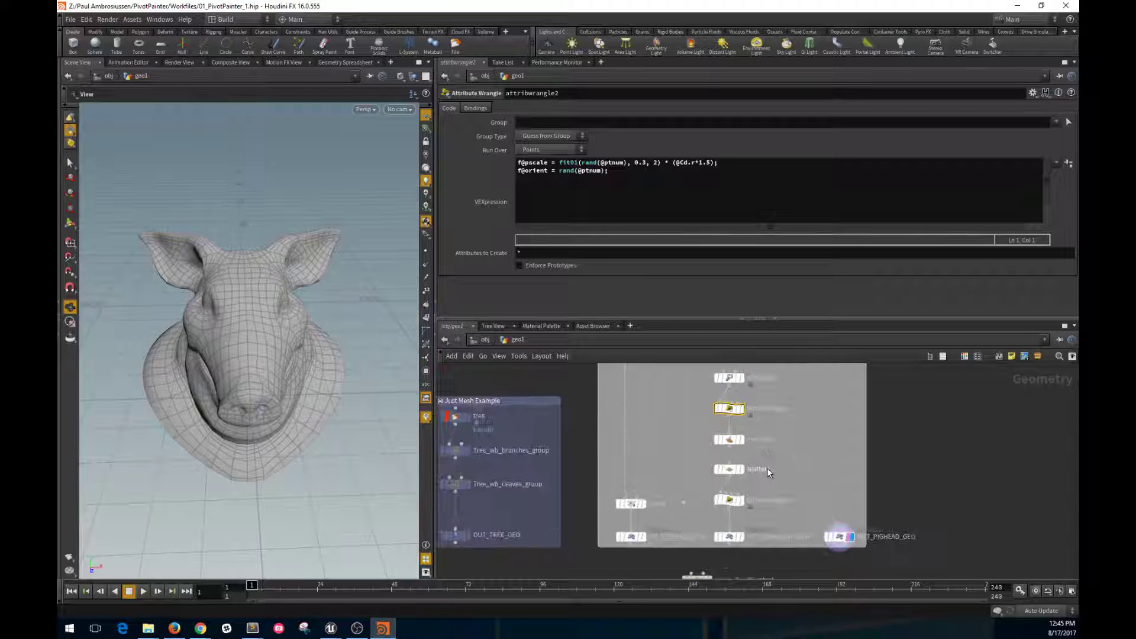
left_click(737, 501)
middle_click_drag(771, 489, 772, 459)
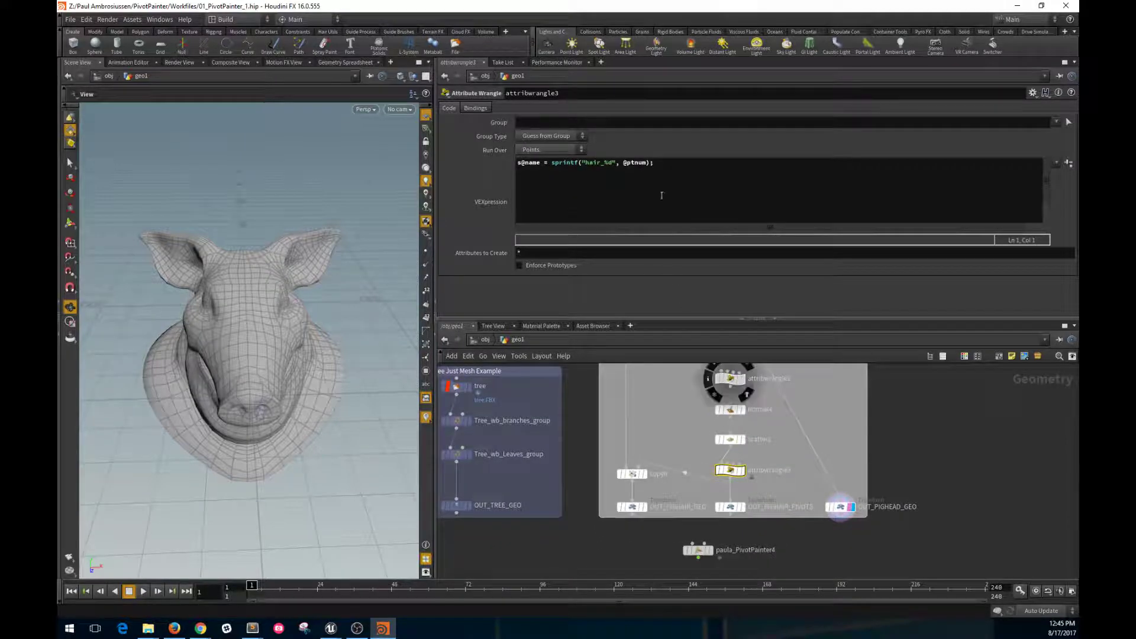
- Display OUT_PIGHAIR_PIVOTS and attribwrangle3 in turn, and examine the hair pivot points with their normals shown
left_click(741, 507)
left_click_drag(335, 398, 329, 286)
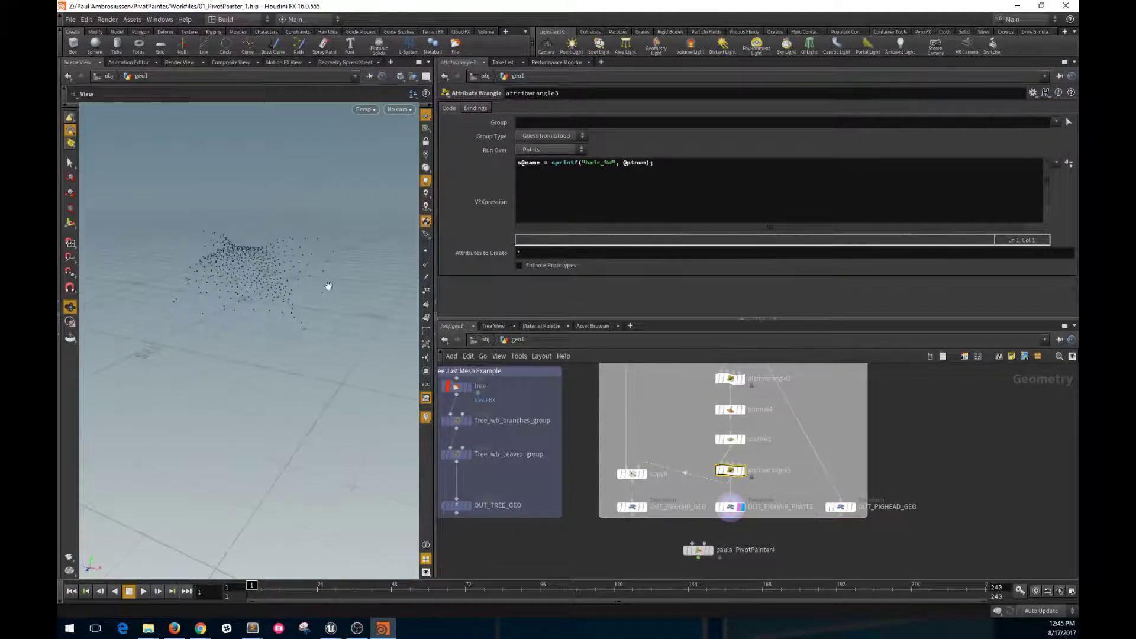
left_click(742, 470)
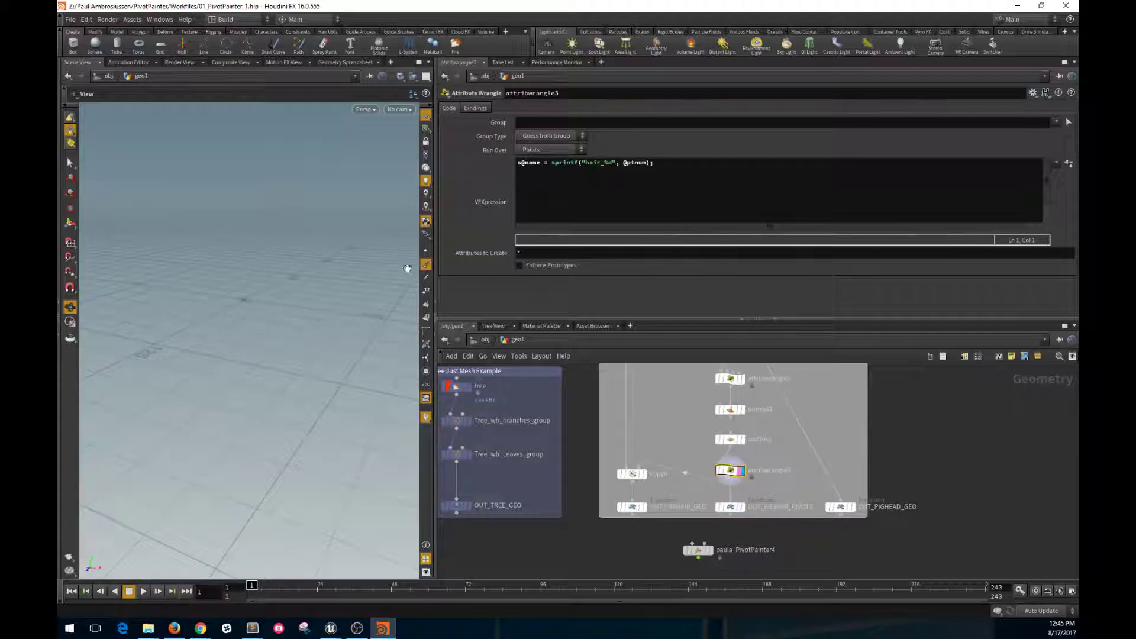
key("f")
left_click_drag(294, 332, 276, 304)
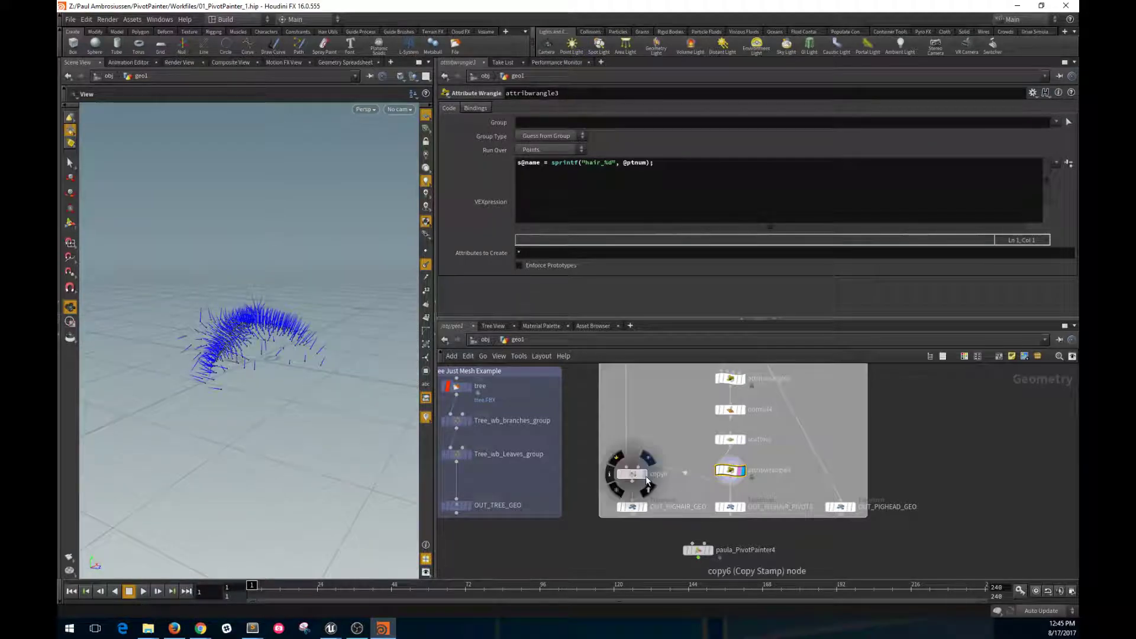
- Display copy6 and OUT_PIGHAIR_GEO in turn, and examine the hair geometry copied onto the pivot points
left_click(644, 473)
left_click_drag(279, 393, 231, 394)
right_click_drag(230, 394, 413, 423)
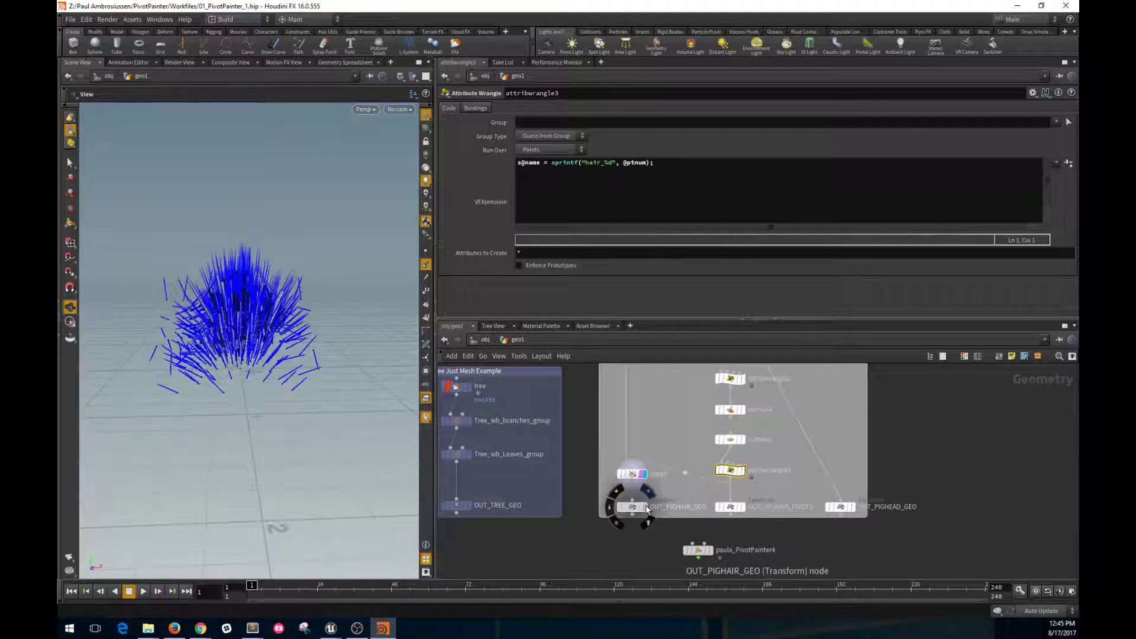
left_click(644, 507)
key("f")
left_click_drag(325, 369, 330, 351)
- Display OUT_PIGHAIR_PIVOTS and then OUT_PIGHEAD_GEO, and examine the framed pig head from another angle
left_click(741, 508)
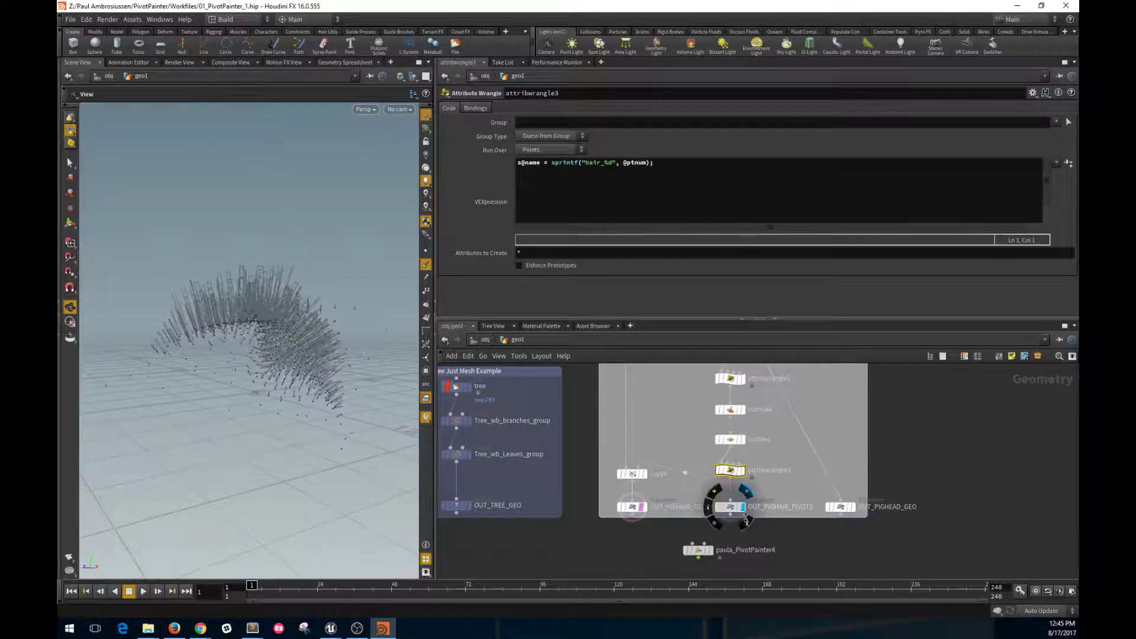
left_click(853, 507)
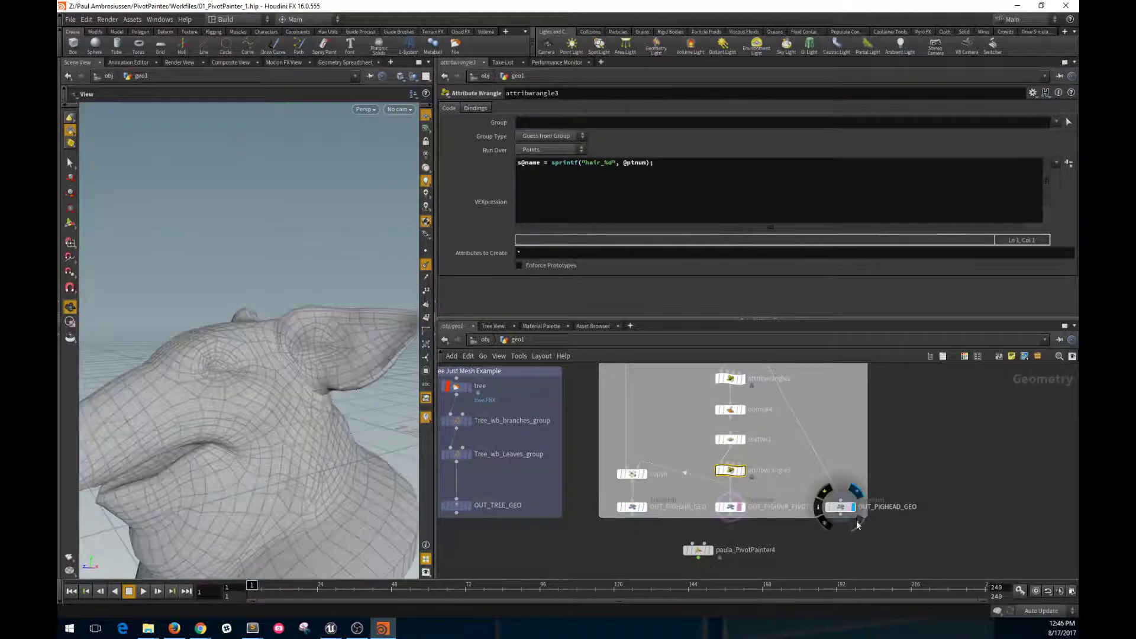
key("f")
middle_click_drag(821, 561, 807, 499)
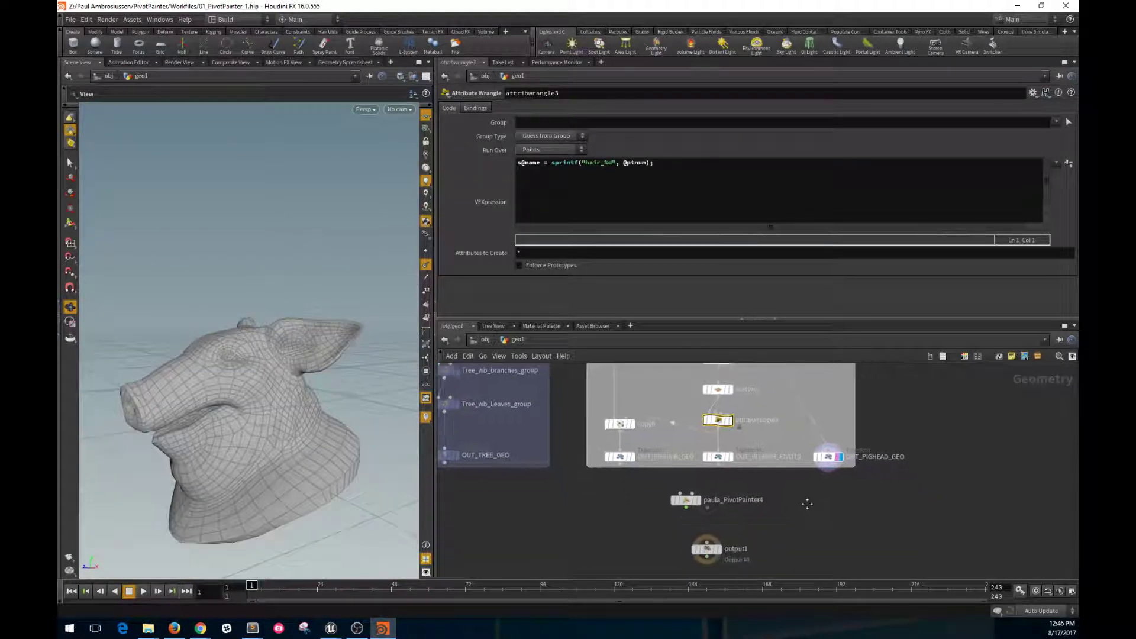
left_click_drag(278, 372, 215, 355)
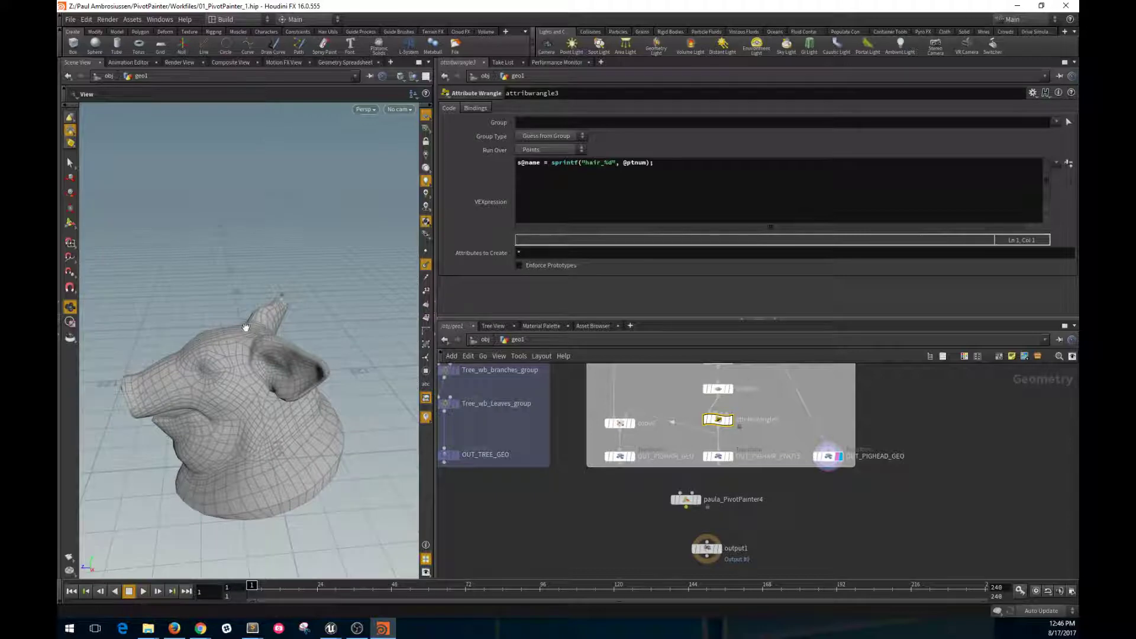
- Connect OUT_PIGHAIR_GEO and OUT_PIGHAIR_PIVOTS to the first and second inputs of paula_PivotPainter4 and display that node
scroll(634, 483, "up", 1)
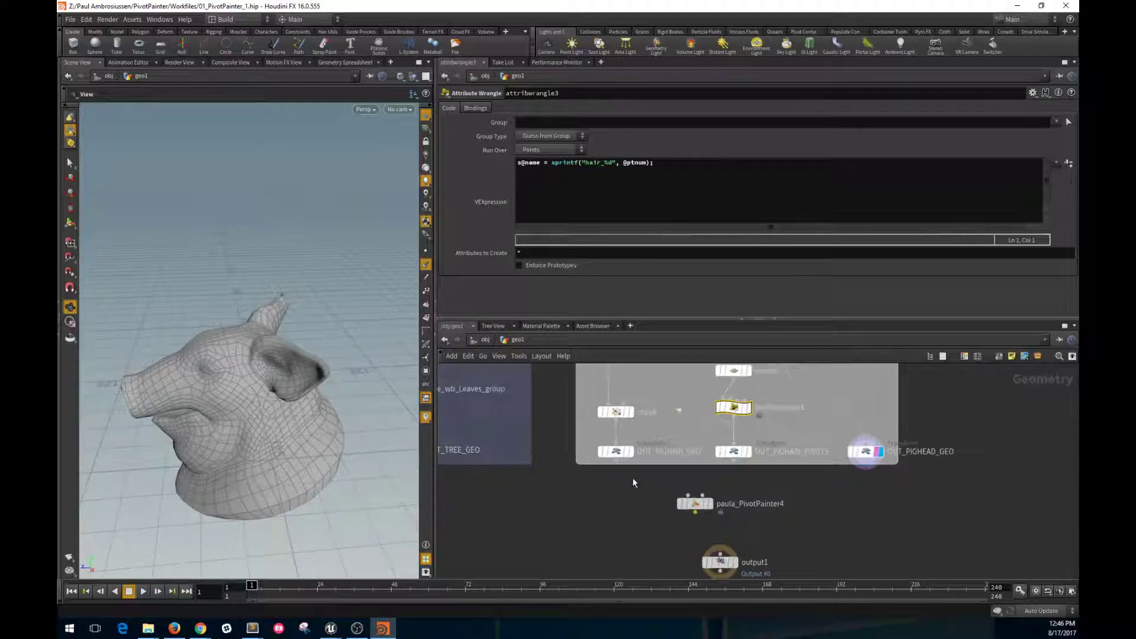
left_click_drag(617, 460, 686, 505)
left_click(711, 492)
left_click(725, 473)
middle_click_drag(791, 527, 787, 481)
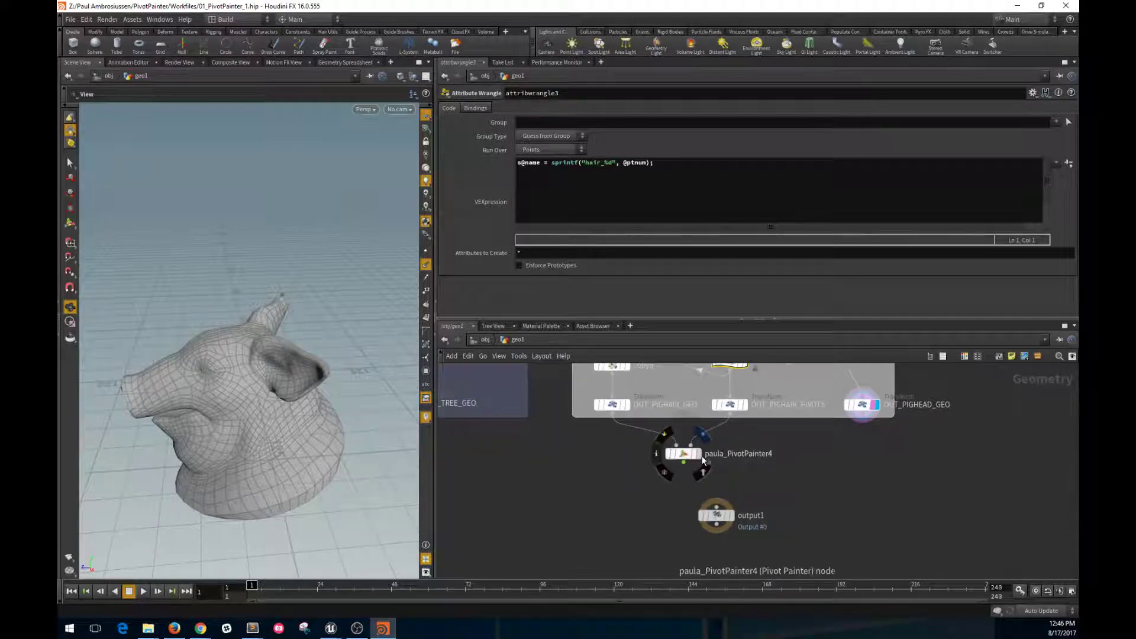
left_click(703, 461)
key("f")
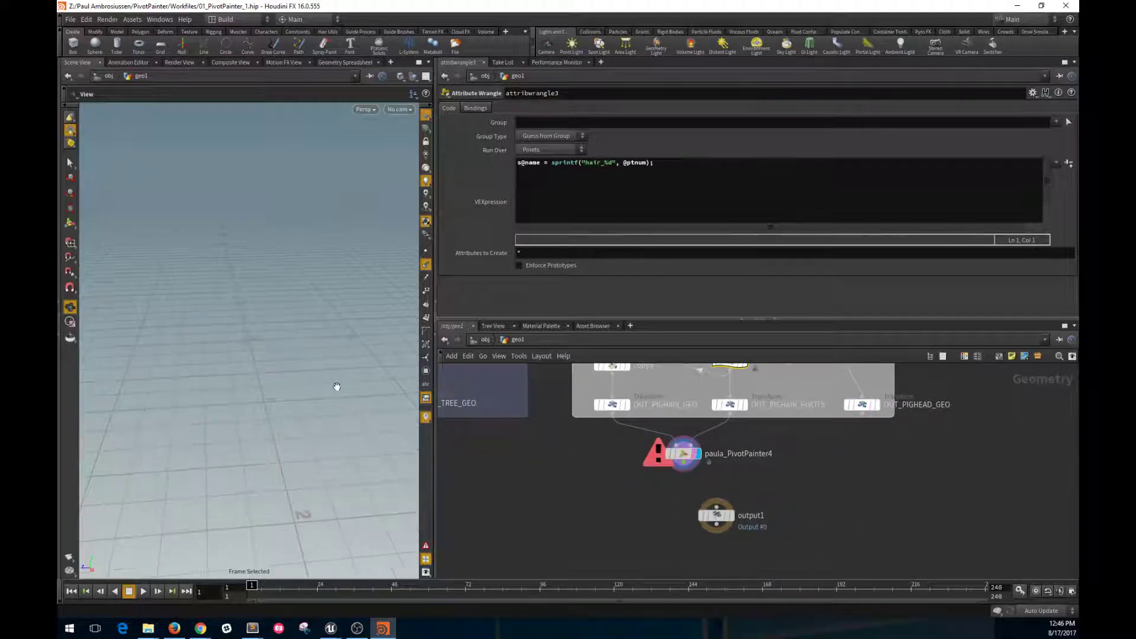
- Set paula_PivotPainter4 to Per Object mode and examine the framed hair geometry from several angles
left_click(688, 455)
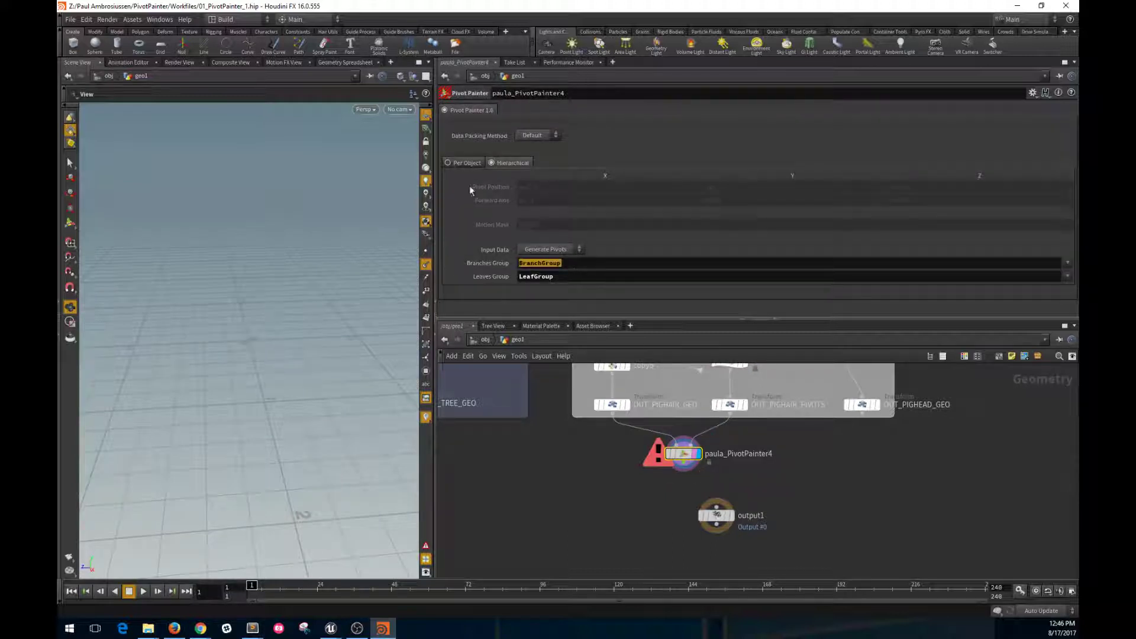
left_click(458, 164)
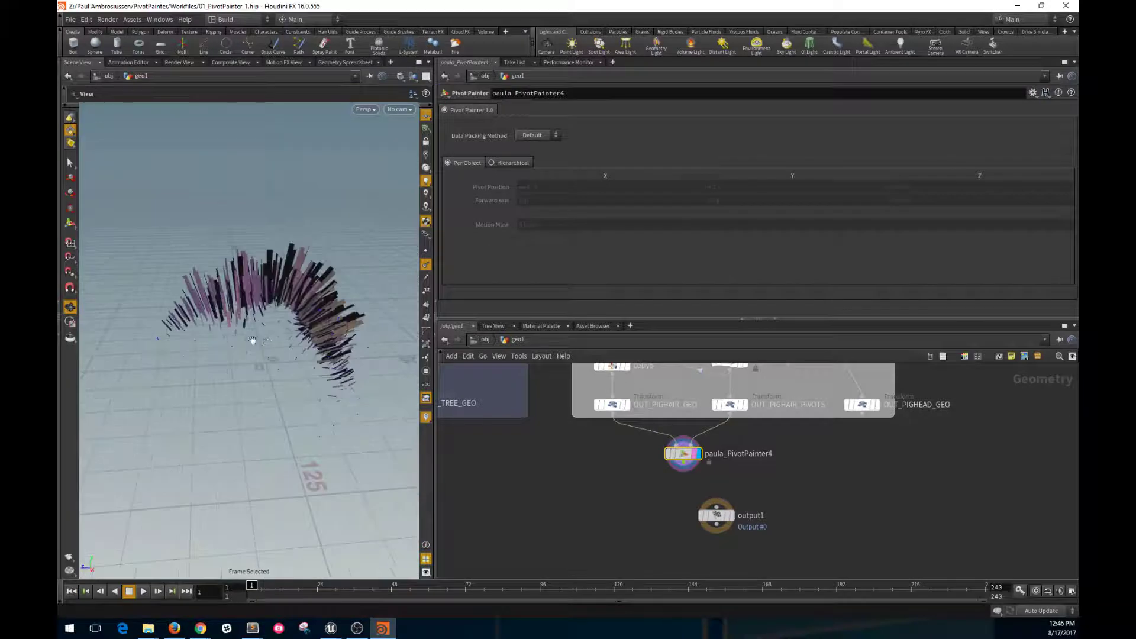
key("f")
left_click_drag(317, 346, 315, 326)
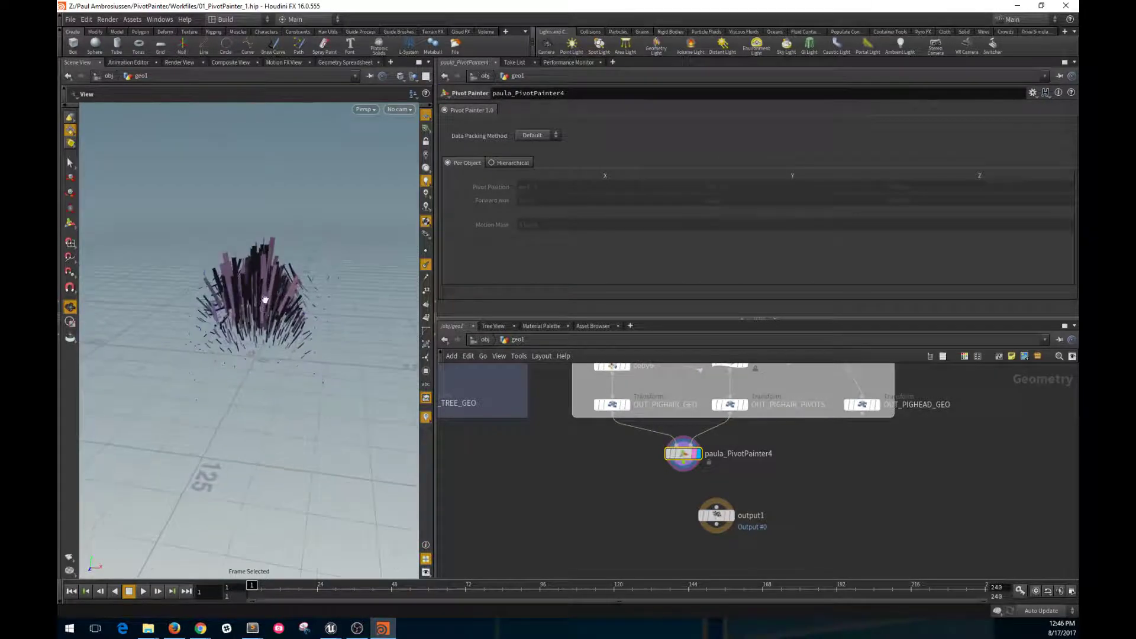
left_click_drag(351, 395, 301, 346)
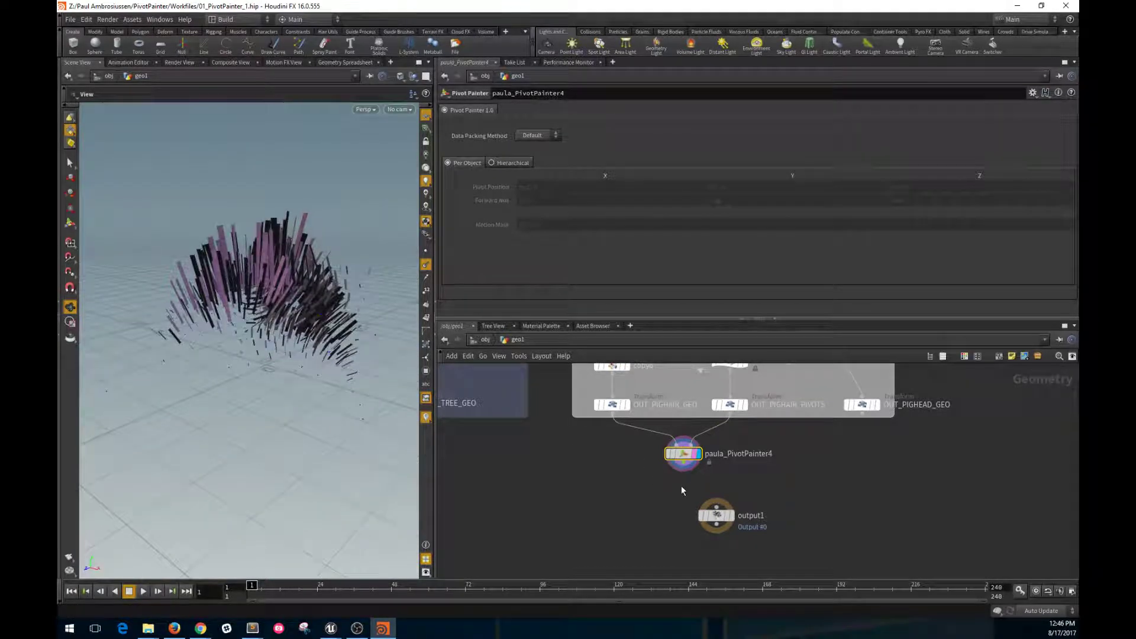
- Add a Merge node that combines OUT_PIGHEAD_GEO with paula_PivotPainter4, and display the merged geometry
key("Tab")
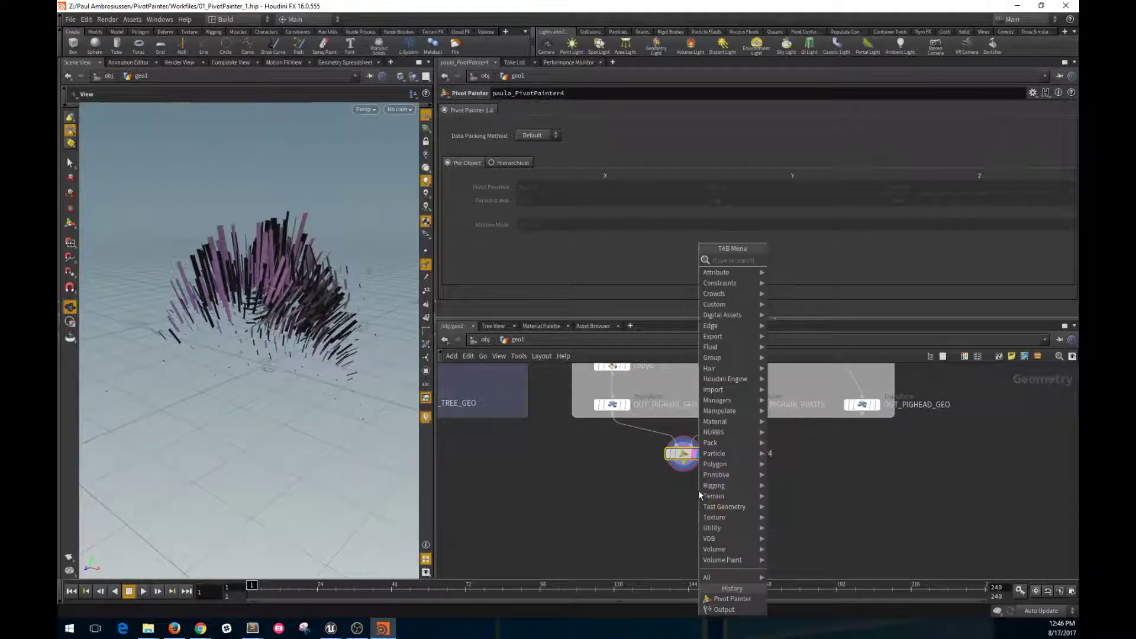
type("merg")
key("Return")
left_click(698, 490)
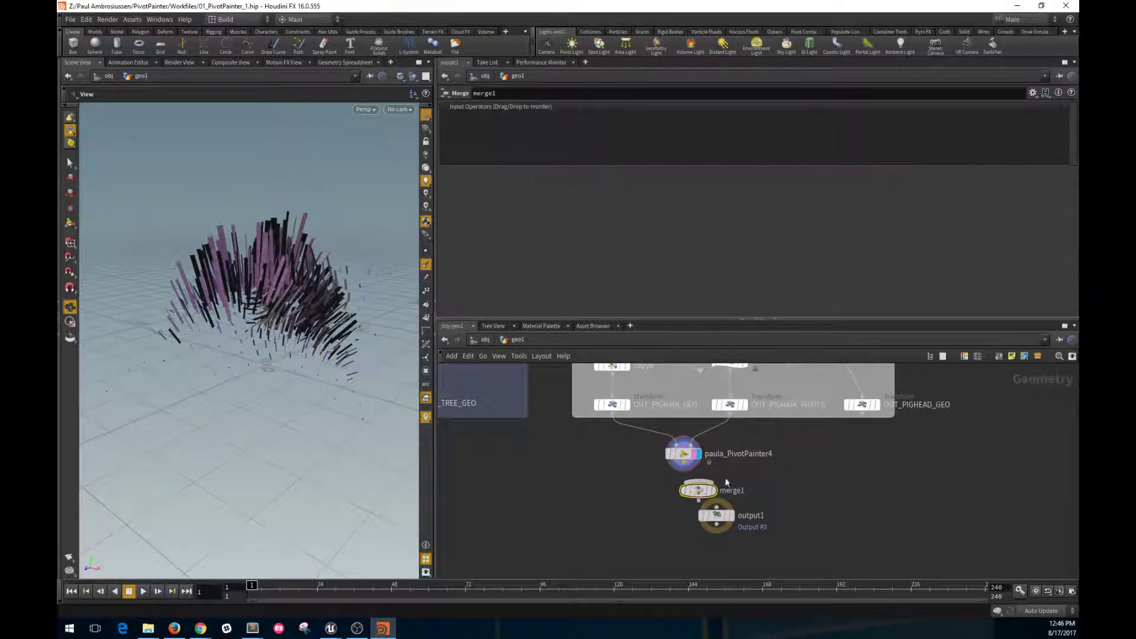
left_click(862, 415)
left_click(698, 481)
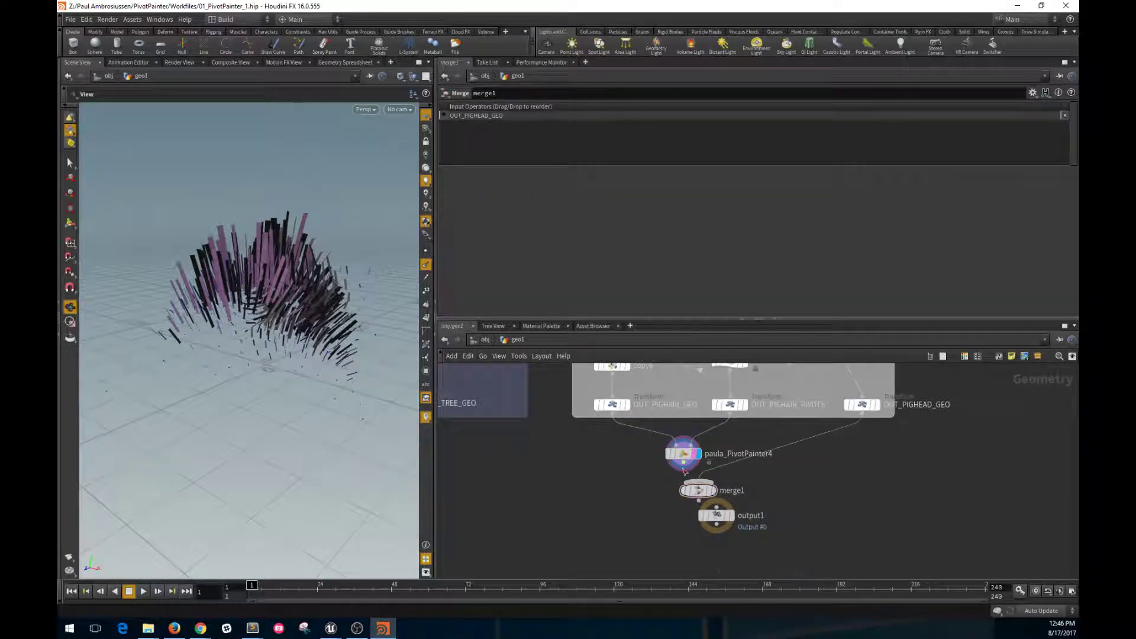
left_click(683, 472)
left_click(698, 480)
left_click(715, 493)
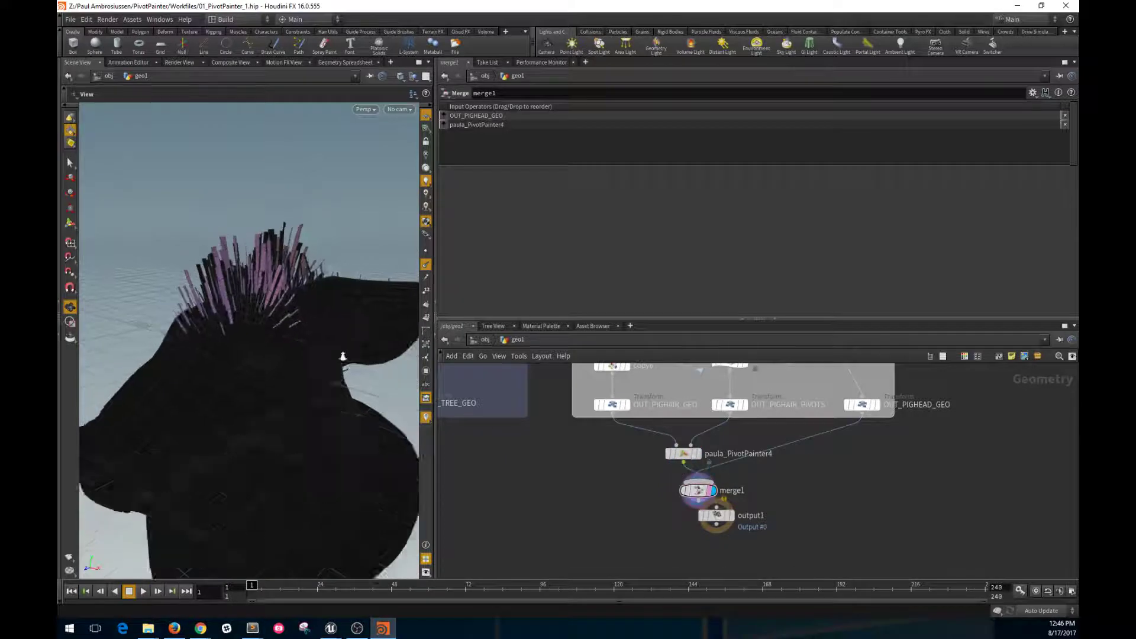
- Place output1 beneath merge1, feed it the merged geometry and display output1
left_click_drag(304, 408, 314, 388)
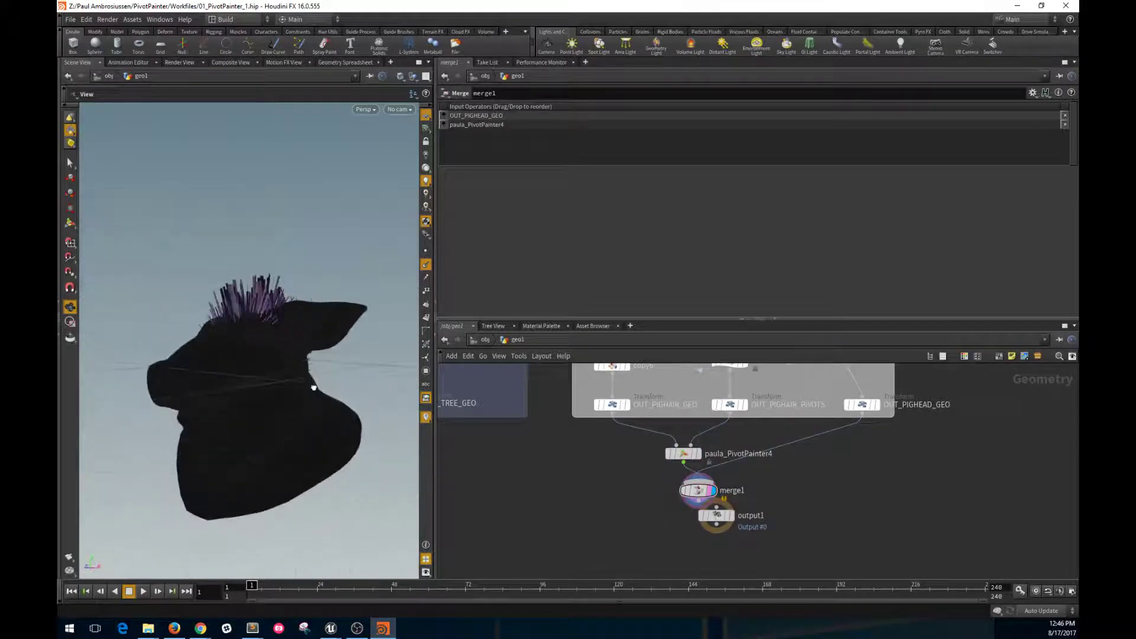
left_click_drag(718, 520, 698, 532)
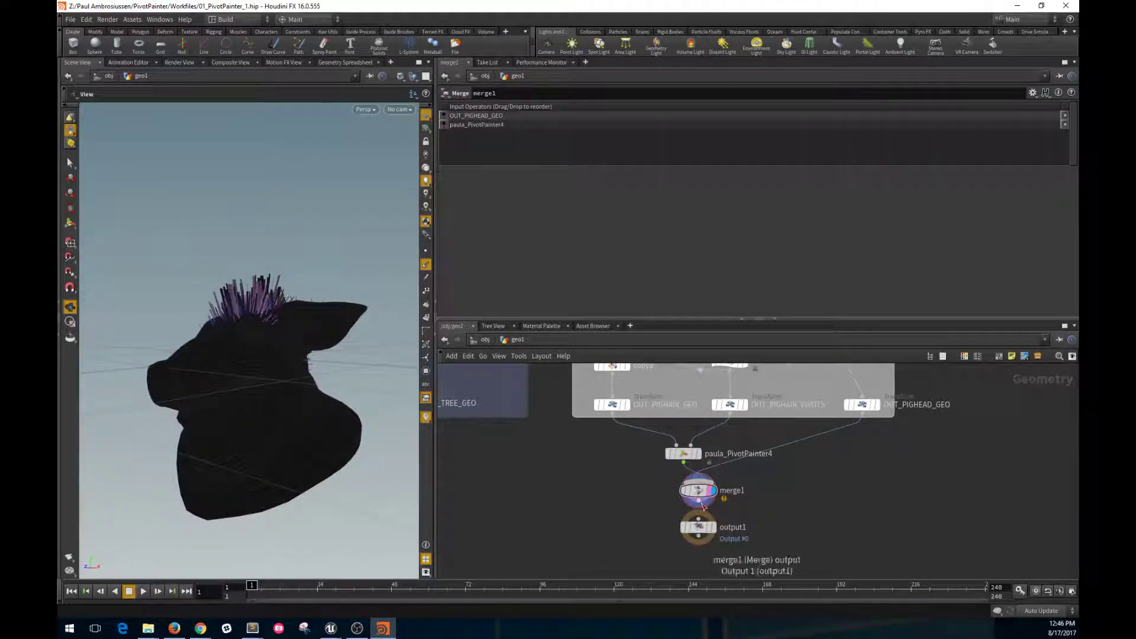
left_click(713, 526)
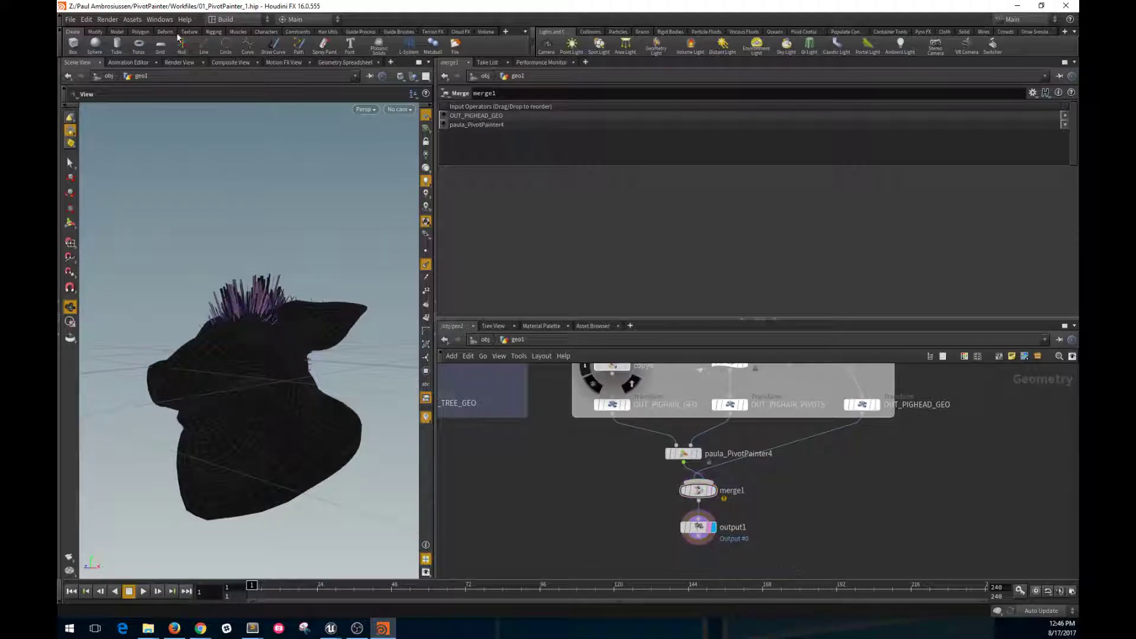
- Export /obj/geo1 as the FBX file SM_PigHead into the PivotPainter - Video folder
left_click(84, 21)
mouse_move(123, 203)
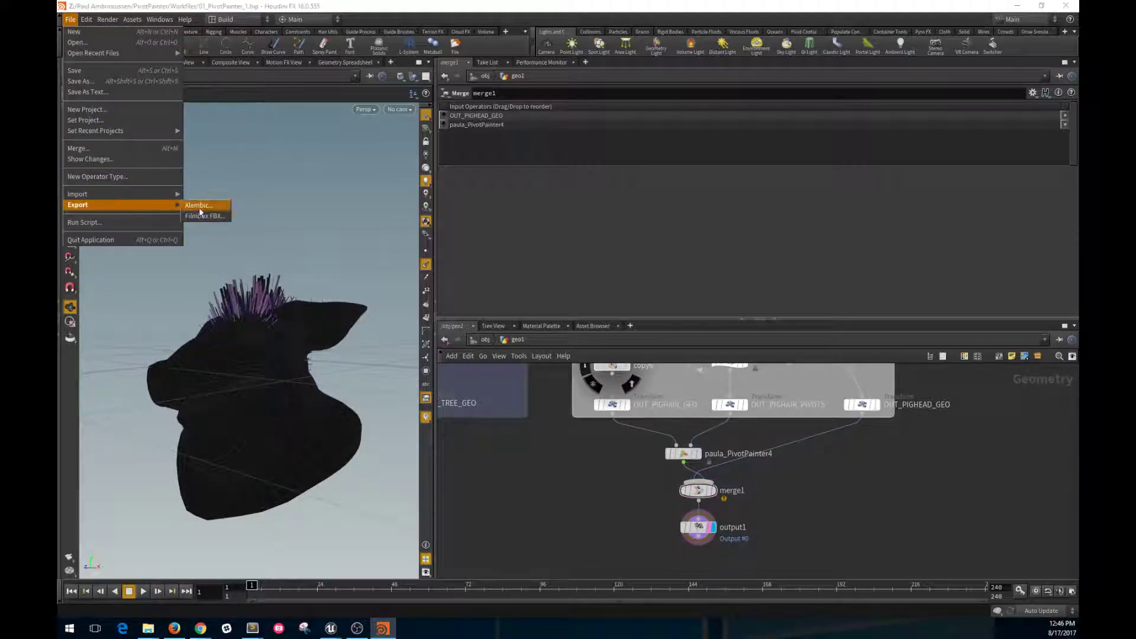
left_click(215, 221)
left_click(277, 61)
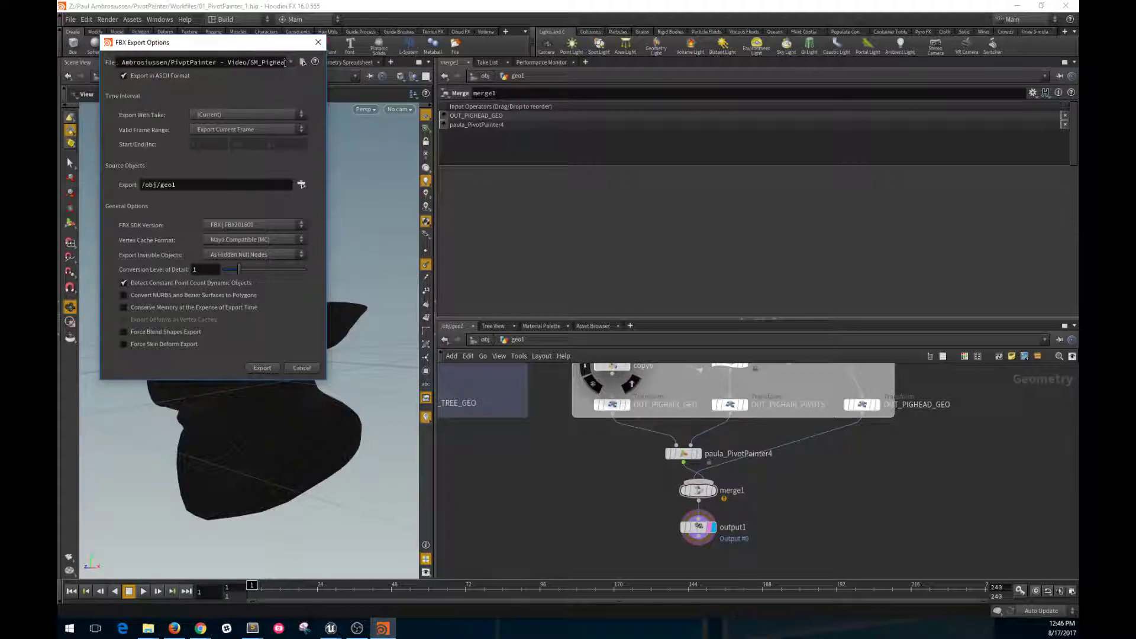
key("Escape")
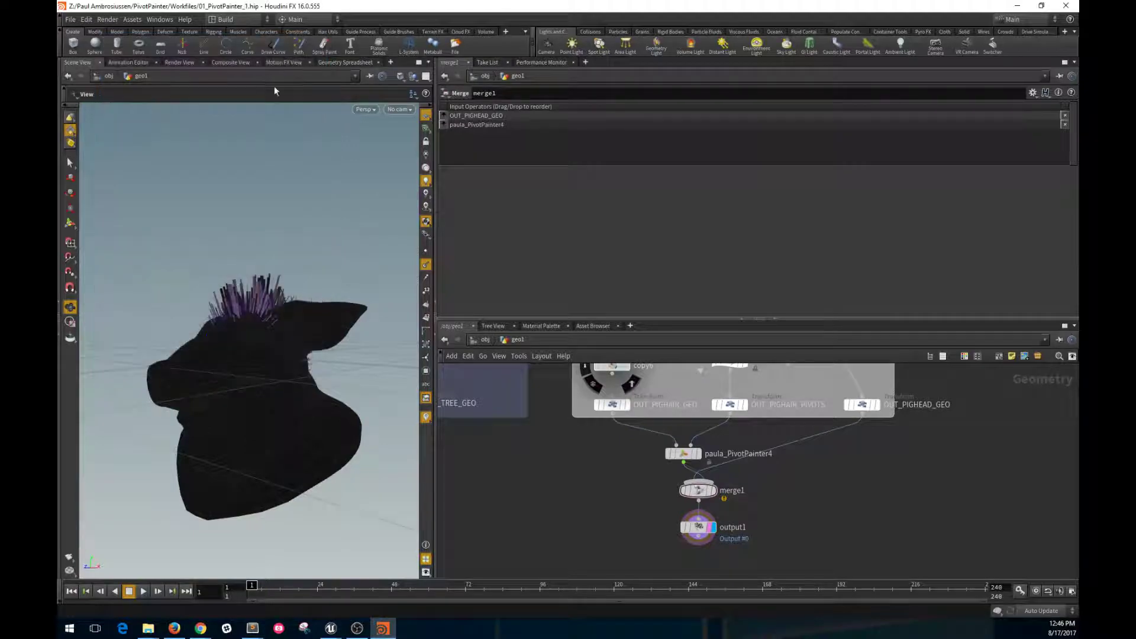
- Switch to Unreal Editor and import SM_PigHead.fbx into the Content folder with the existing import options
left_click(333, 628)
left_click(254, 583)
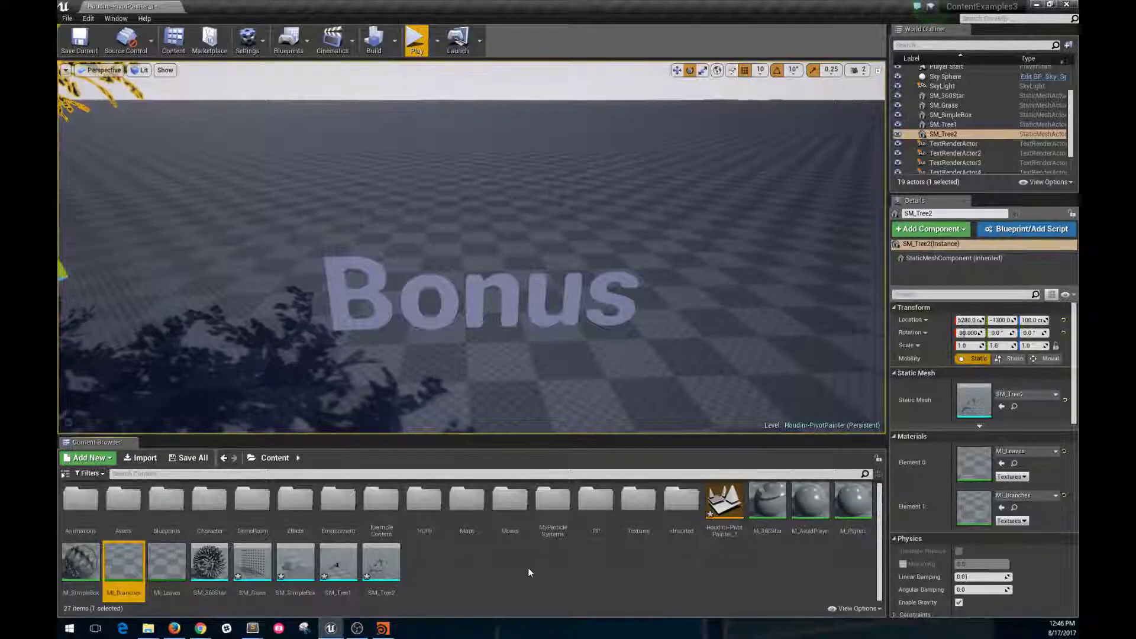
right_click(528, 567)
left_click(567, 318)
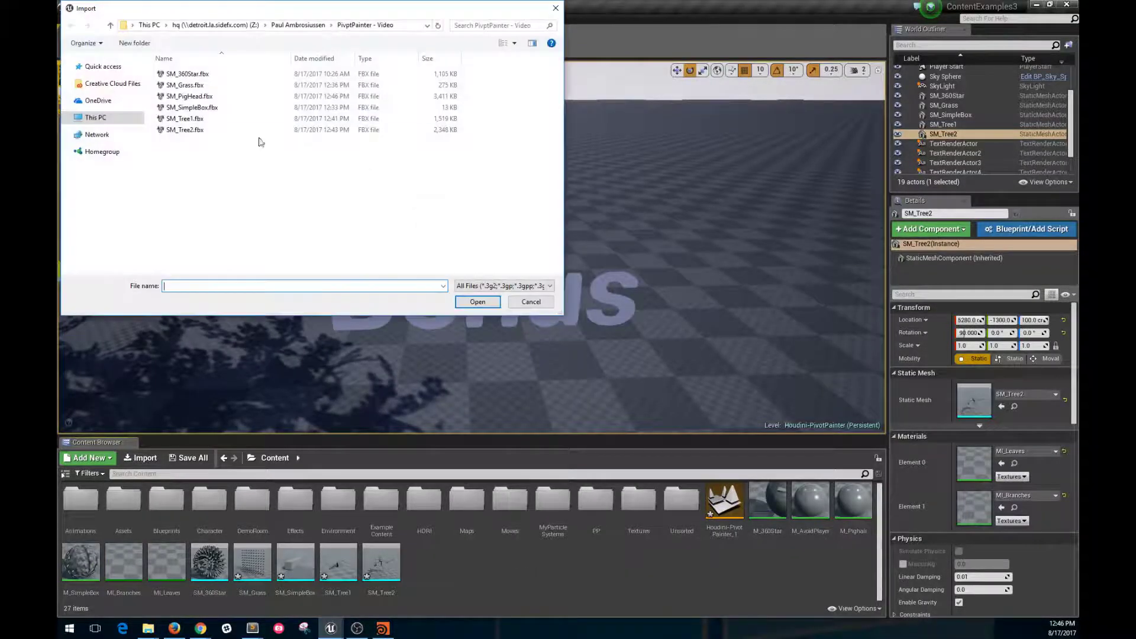
double_click(188, 95)
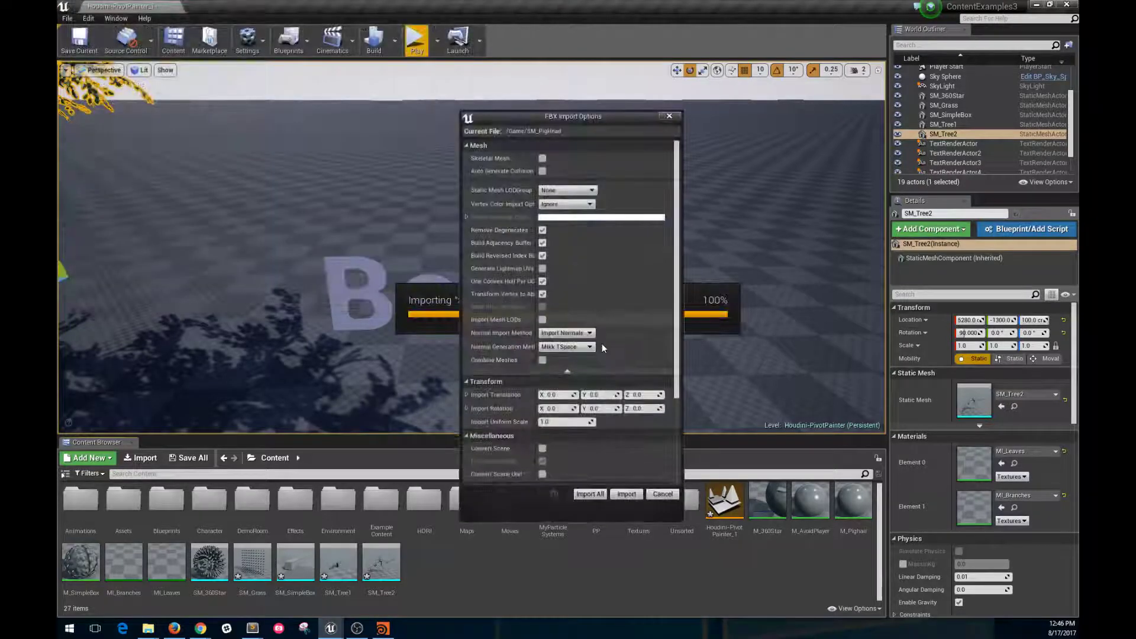
left_click(627, 494)
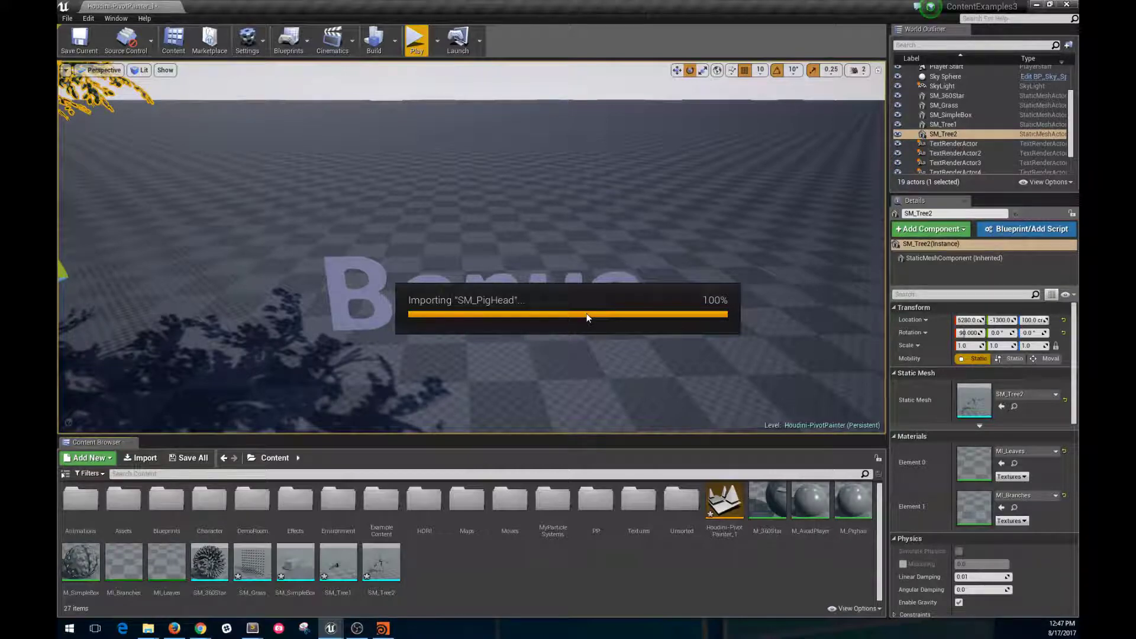
- Place SM_PigHead in the level beside the Bonus text, standing upright by a 90-degree X rotation and raised to Z 250 cm
left_click_drag(295, 563, 504, 204)
right_click_drag(504, 204, 438, 189)
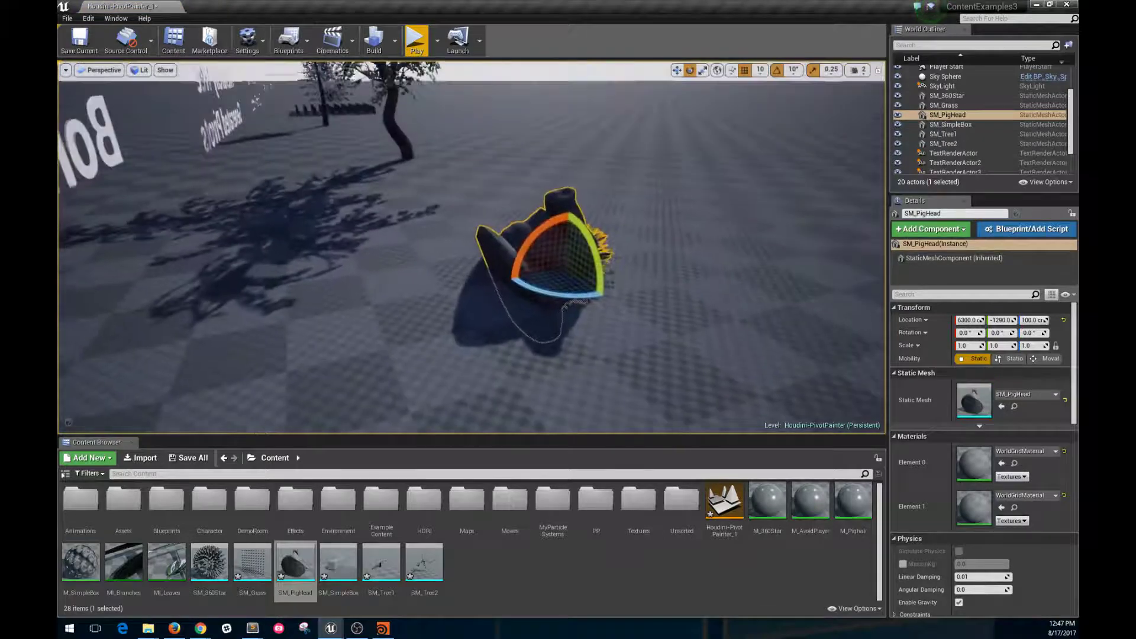
left_click_drag(538, 232, 500, 289)
key("w")
left_click_drag(566, 230, 573, 121)
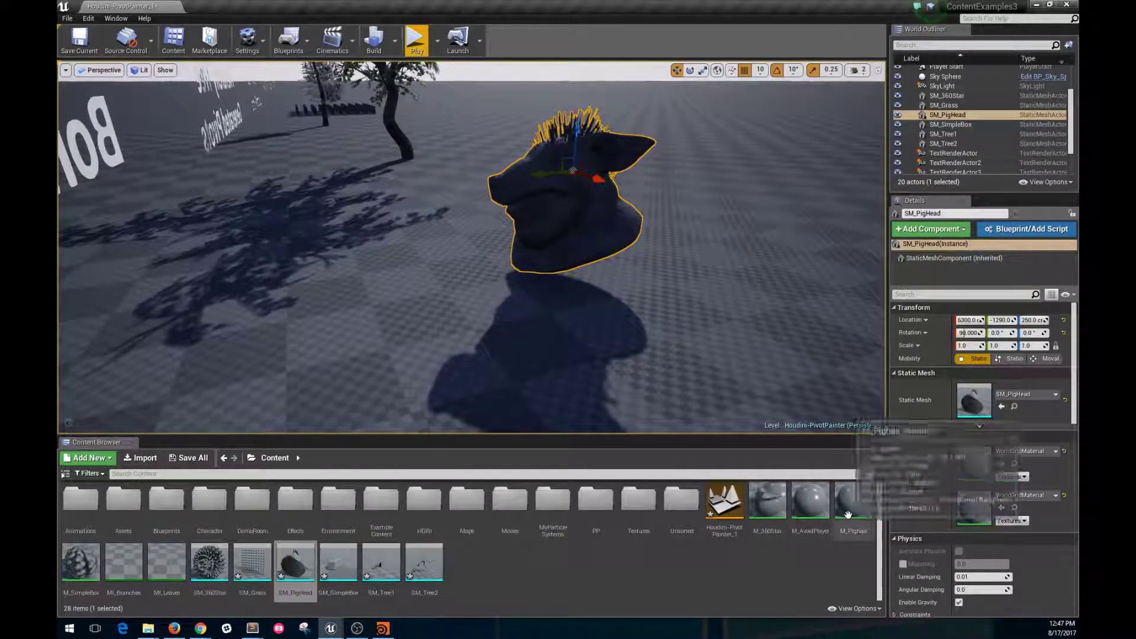
- Assign the M_Pighair material to Element 1 of the placed SM_PigHead
left_click_drag(848, 515, 974, 505)
right_click_drag(431, 266, 491, 289)
- Examine the pig head's hair and the neighbouring trees in a full-screen game view from several distances and angles
key("F11")
key("g")
key("q")
key("e")
key("d")
key("a")
key("w")
key("s")
key("a")
key("w")
key("s")
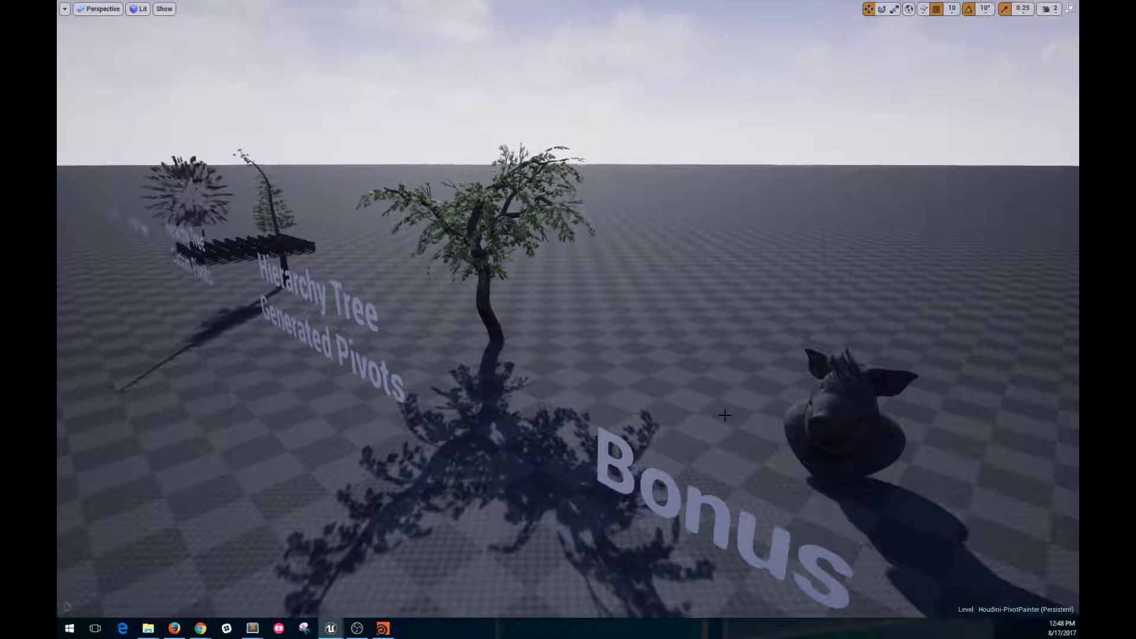
right_click_drag(629, 381, 603, 380)
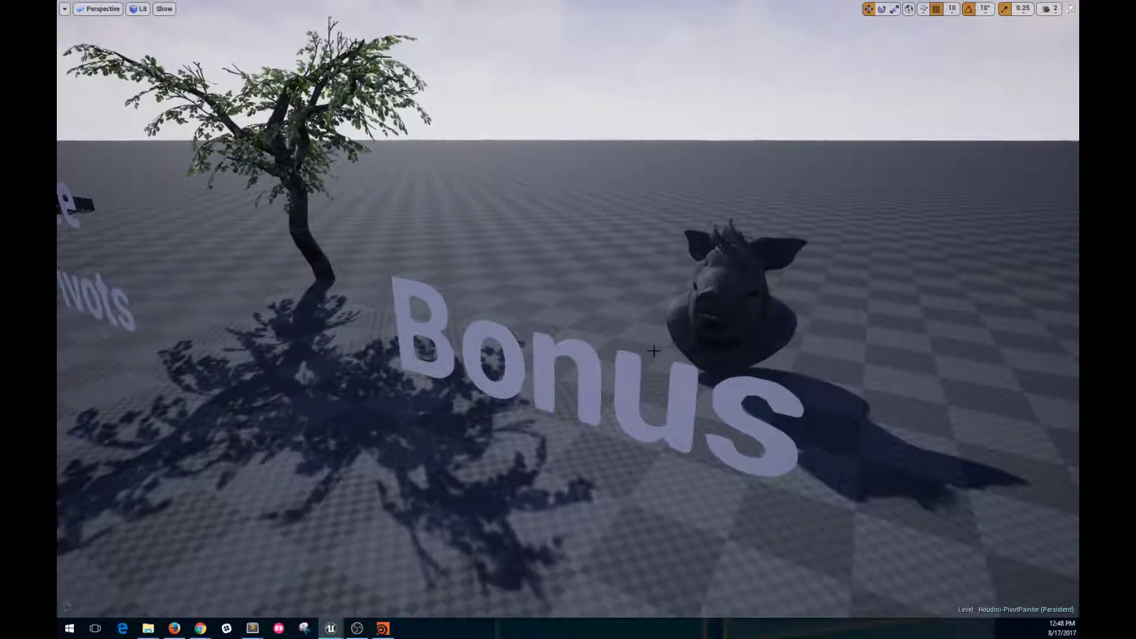
right_click_drag(654, 352, 628, 344)
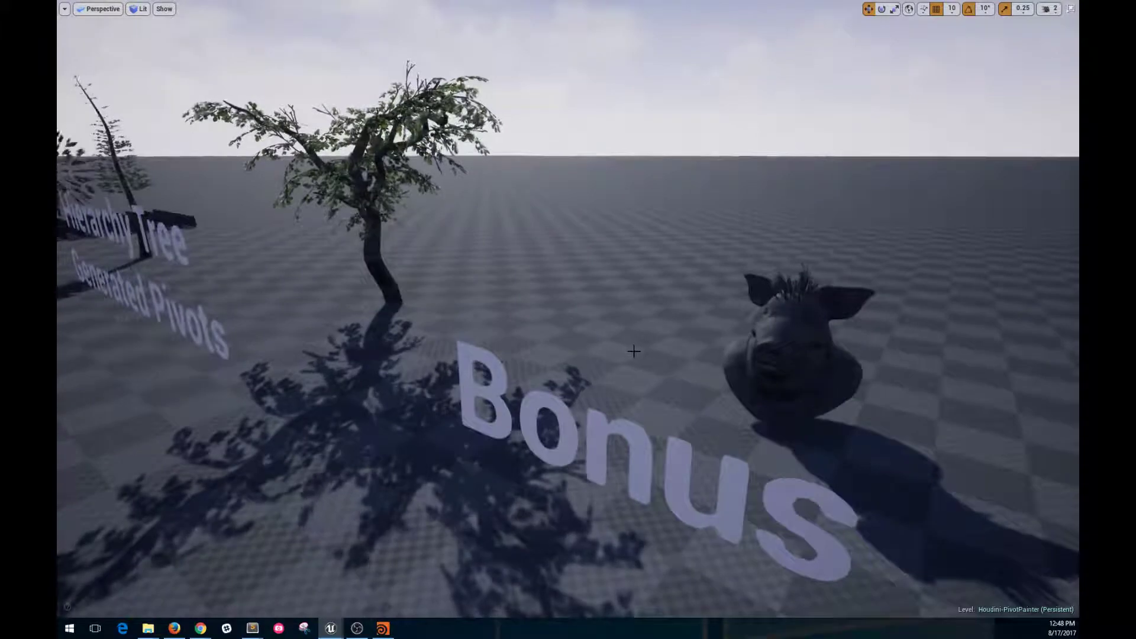
- In Houdini, set paula_PivotPainter4's data packing to Custom and its Forward Axis to uv4.x, uv4.y and uv5.x
left_click(383, 629)
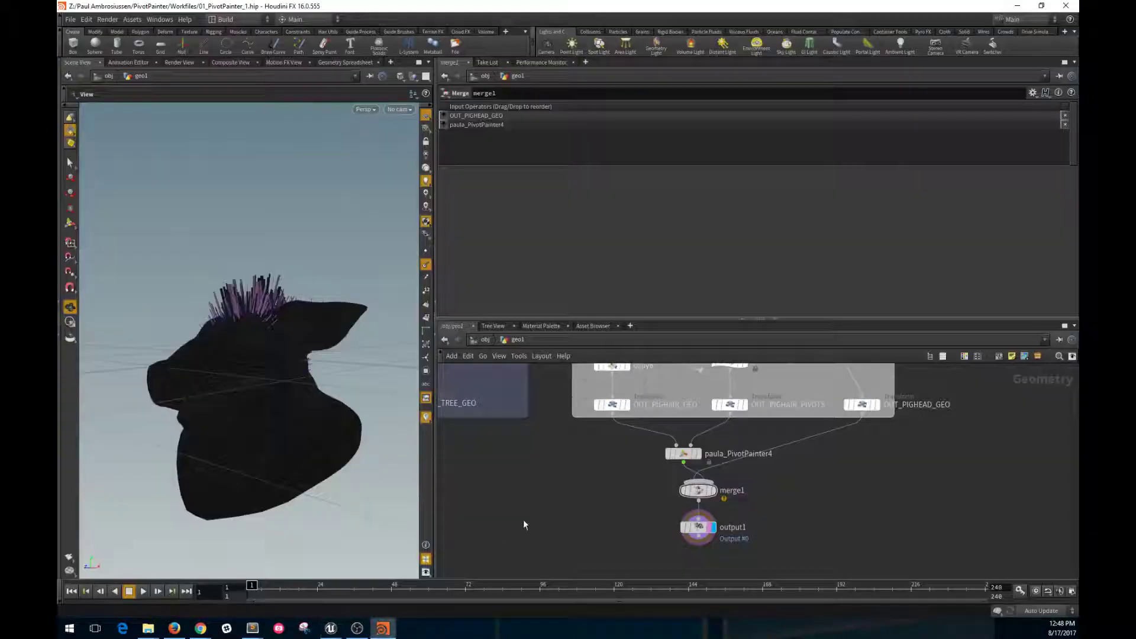
left_click(684, 454)
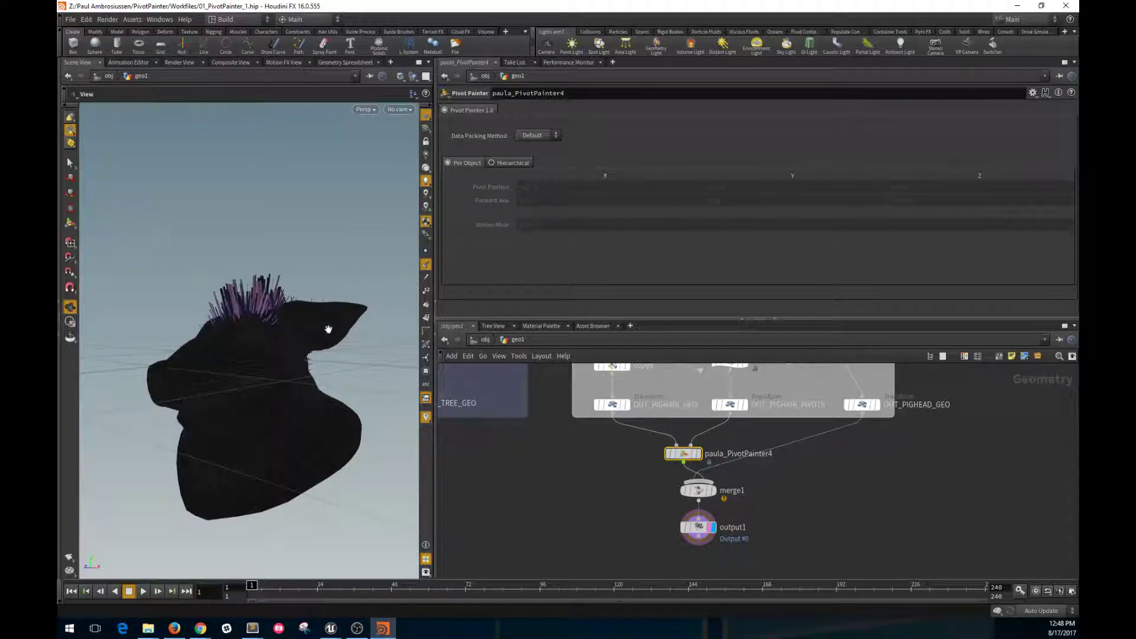
mouse_move(270, 402)
left_mouse_down()
mouse_move(286, 419)
mouse_move(275, 416)
left_mouse_up()
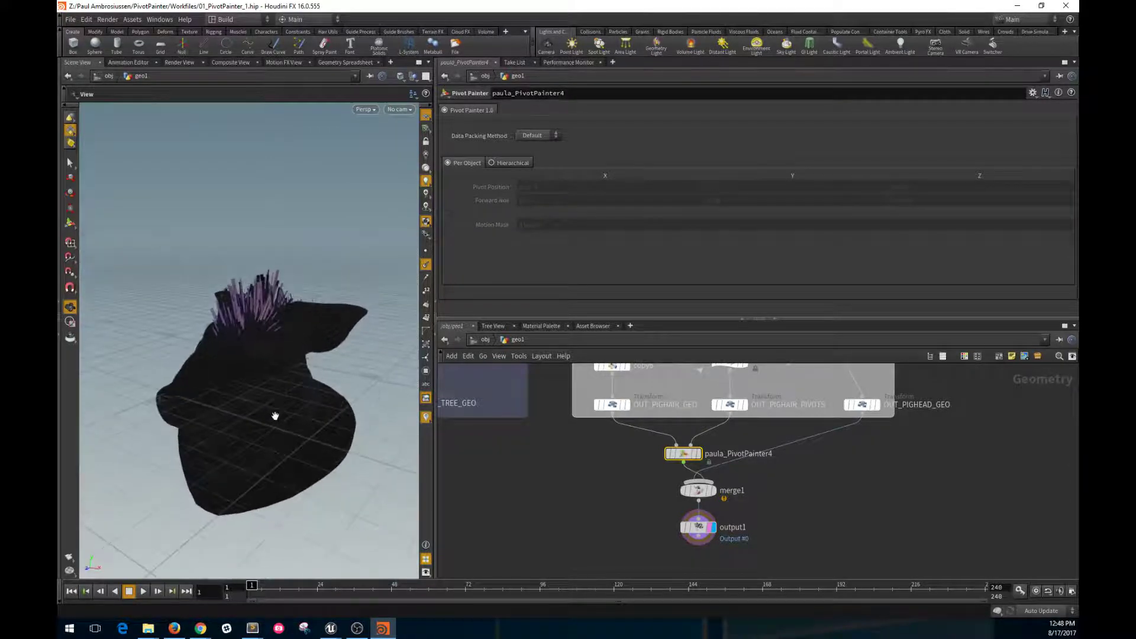
left_click(535, 132)
left_click(533, 153)
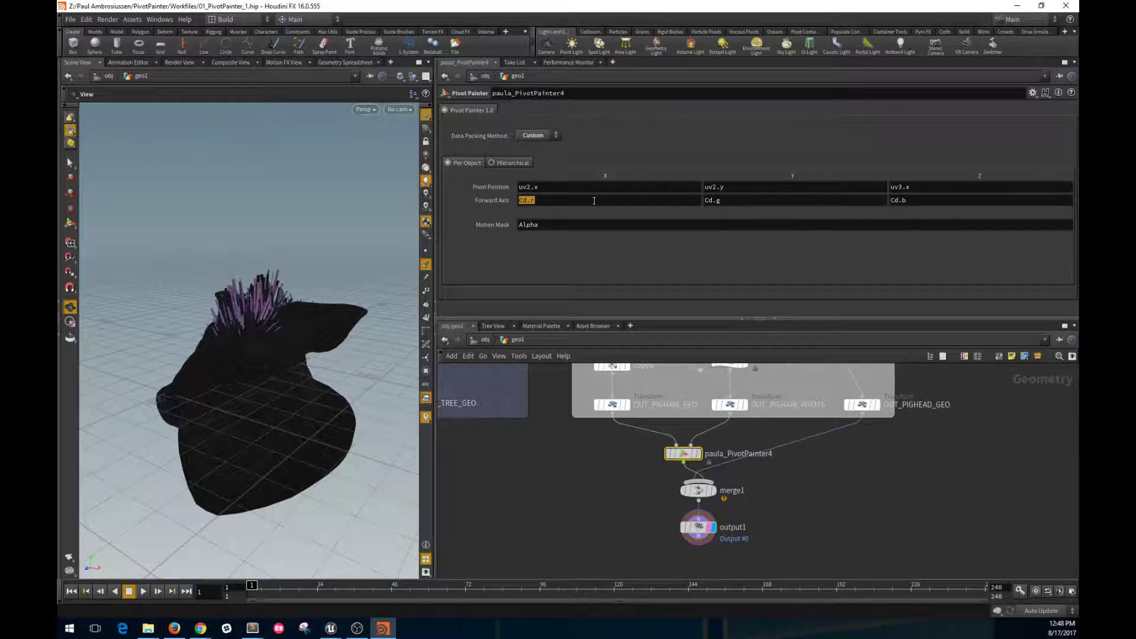
type("u")
type("uv4.y")
key("Return")
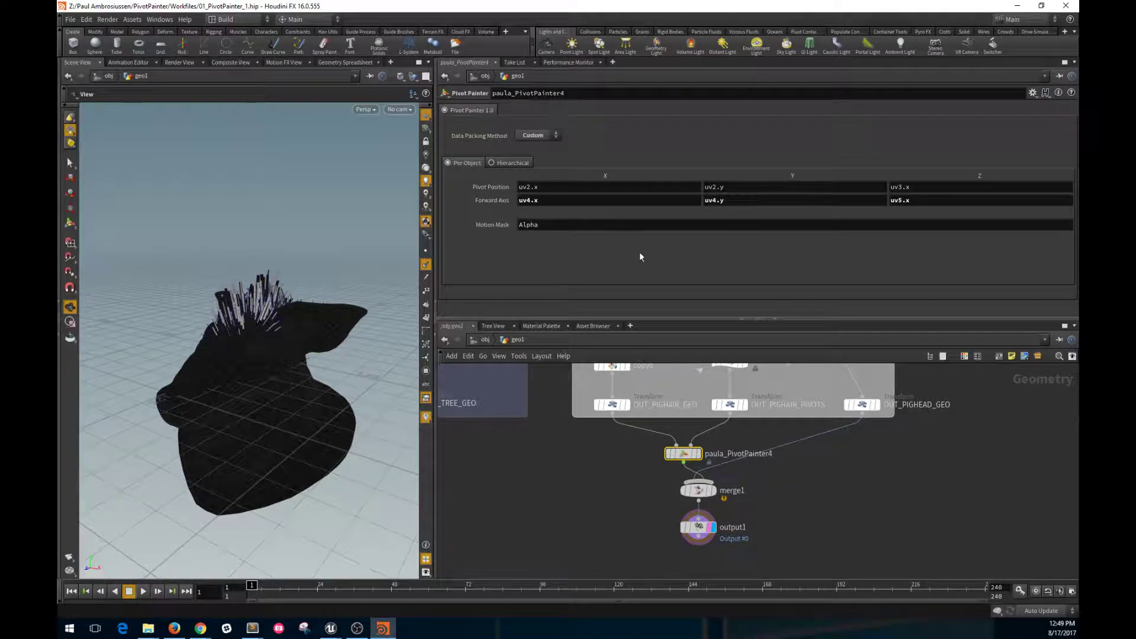
left_click(712, 526)
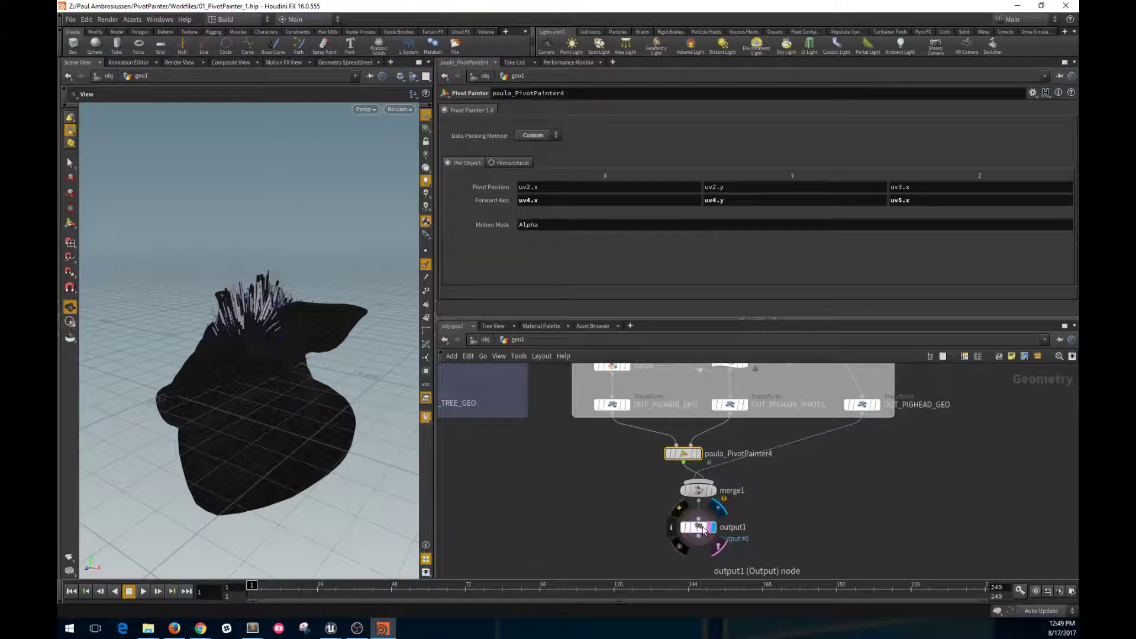
right_click_drag(268, 435, 289, 372)
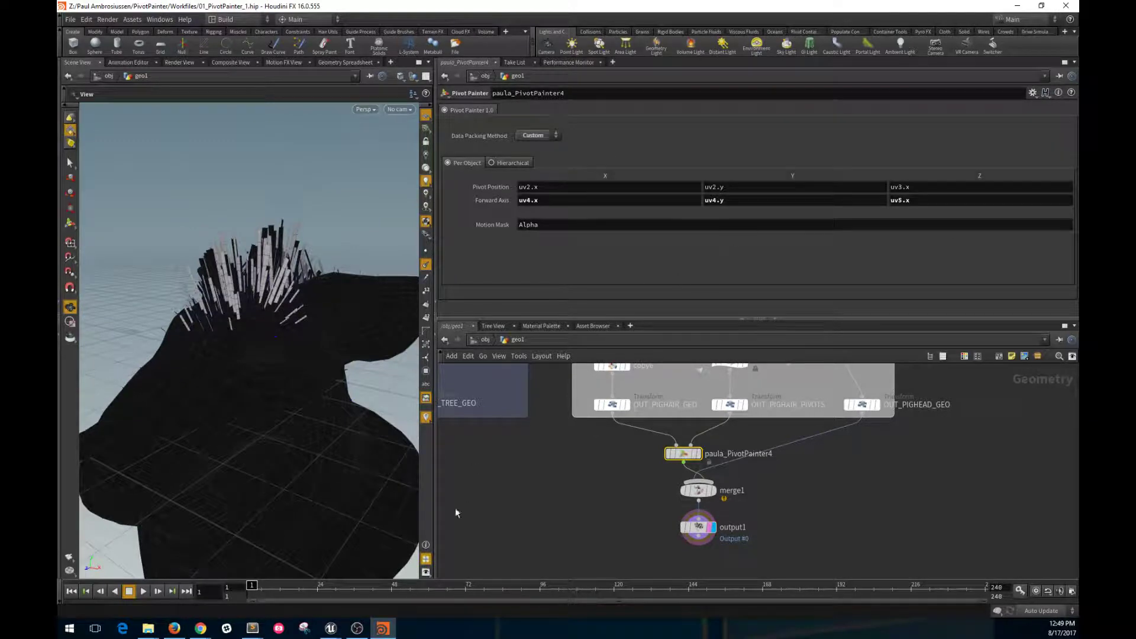
- Switch to the M_360Star material in Unreal Engine and open its PivotPainter_PerObjectData function
left_click(332, 629)
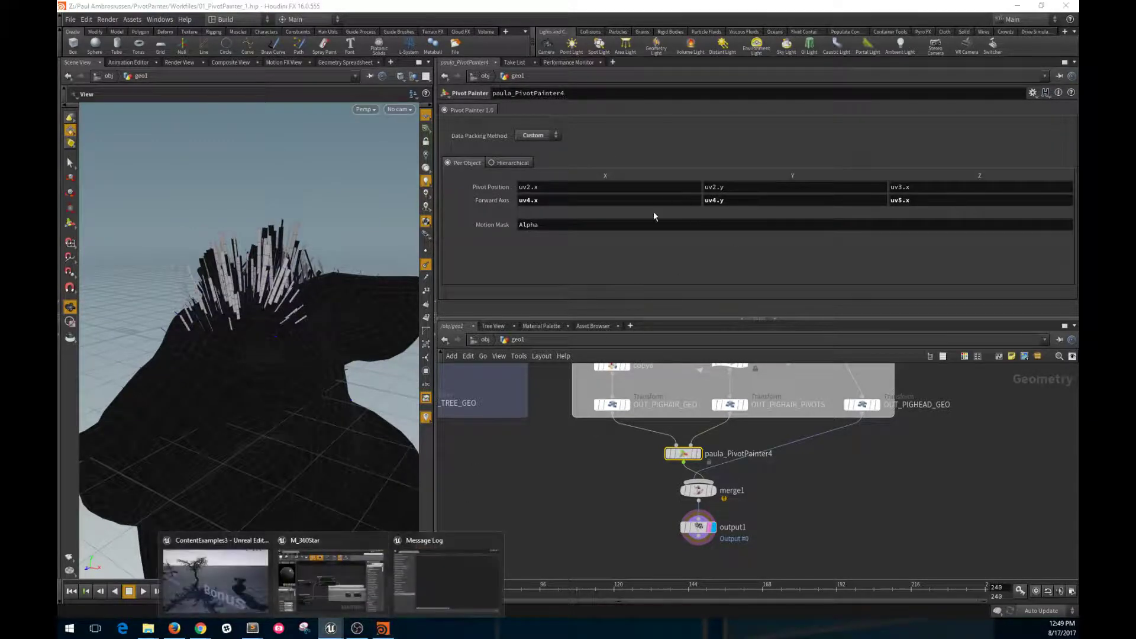
left_click(311, 591)
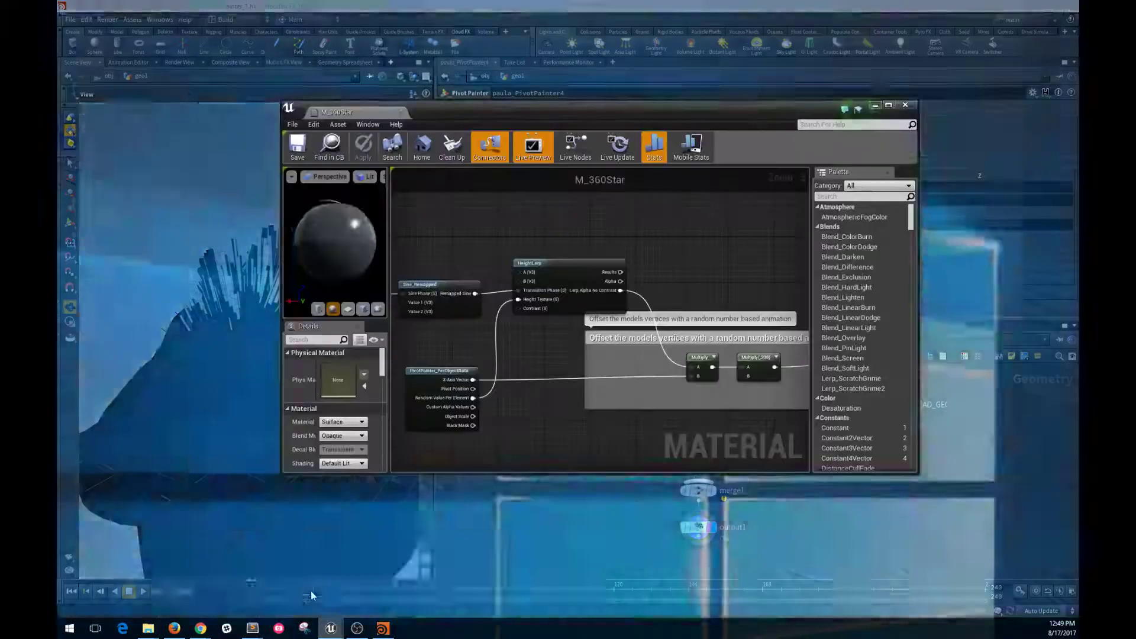
right_click_drag(494, 409, 582, 377)
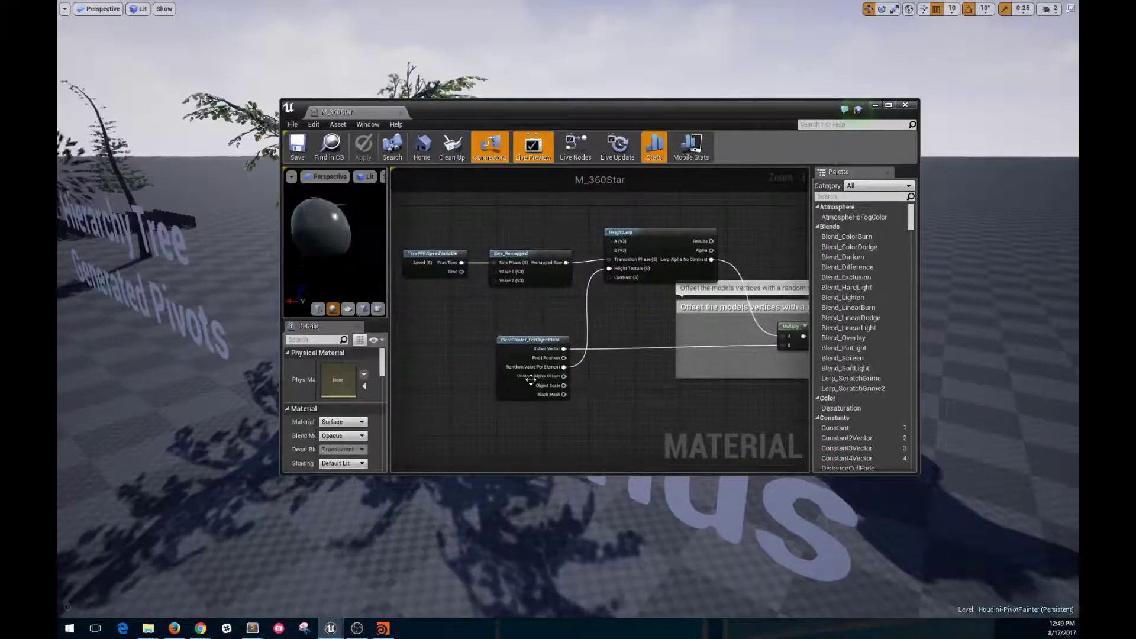
scroll(529, 380, "up", 1)
scroll(505, 352, "up", 1)
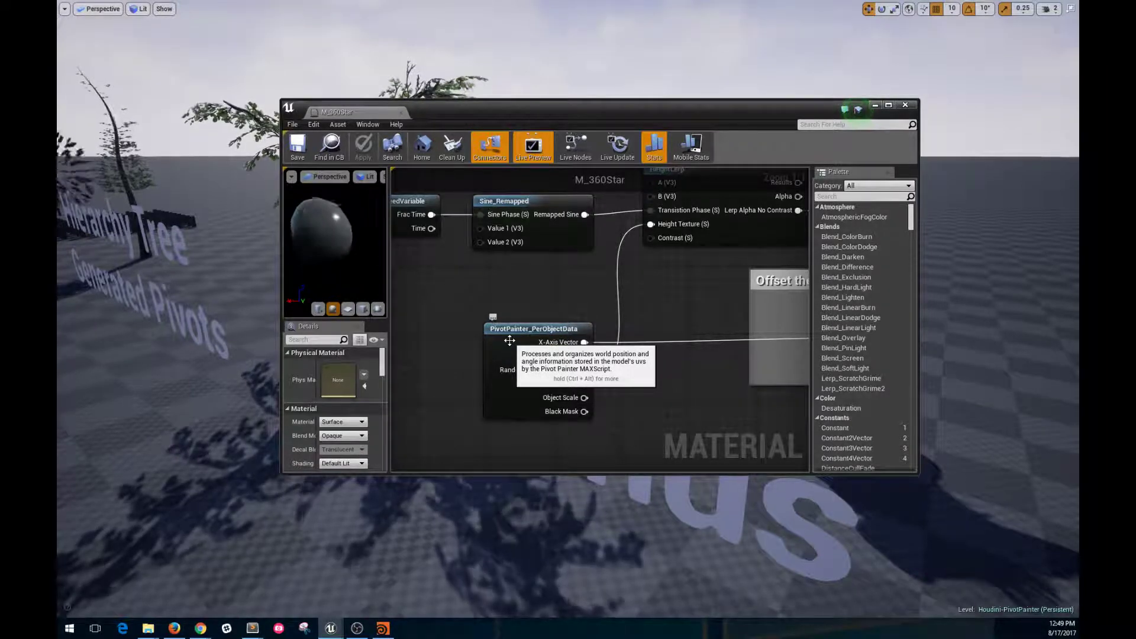
double_click(509, 341)
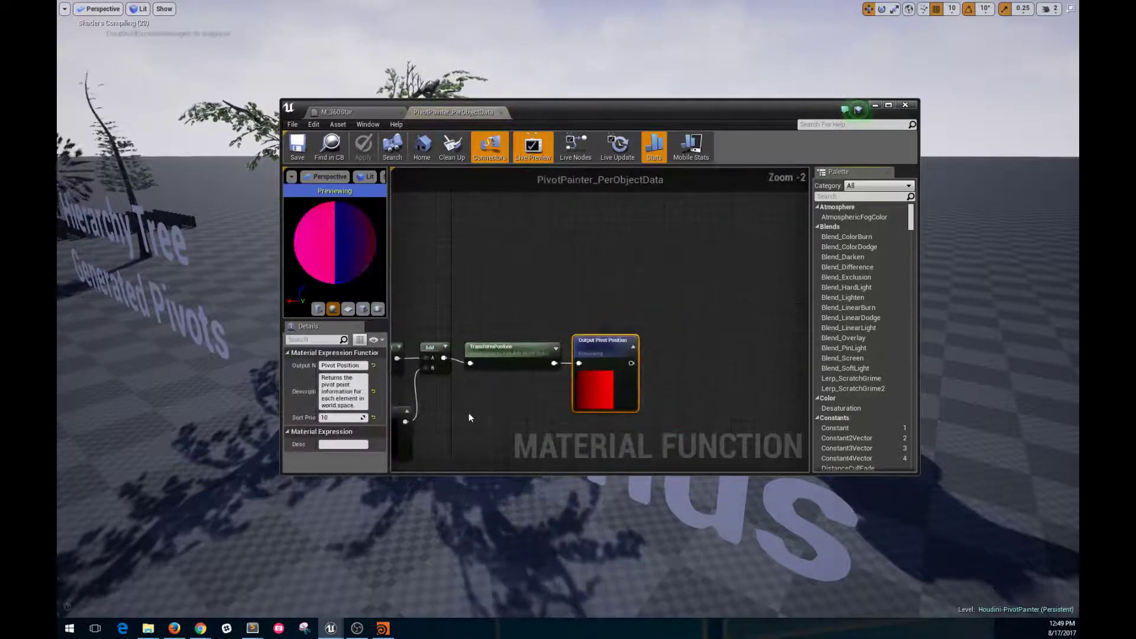
- Examine the nodes feeding the Pivot Position output and compare them with the Pivot Position channels in Houdini, returning to the Unreal function
left_click_drag(442, 255, 513, 355)
left_click(710, 370)
right_click_drag(788, 363, 705, 360)
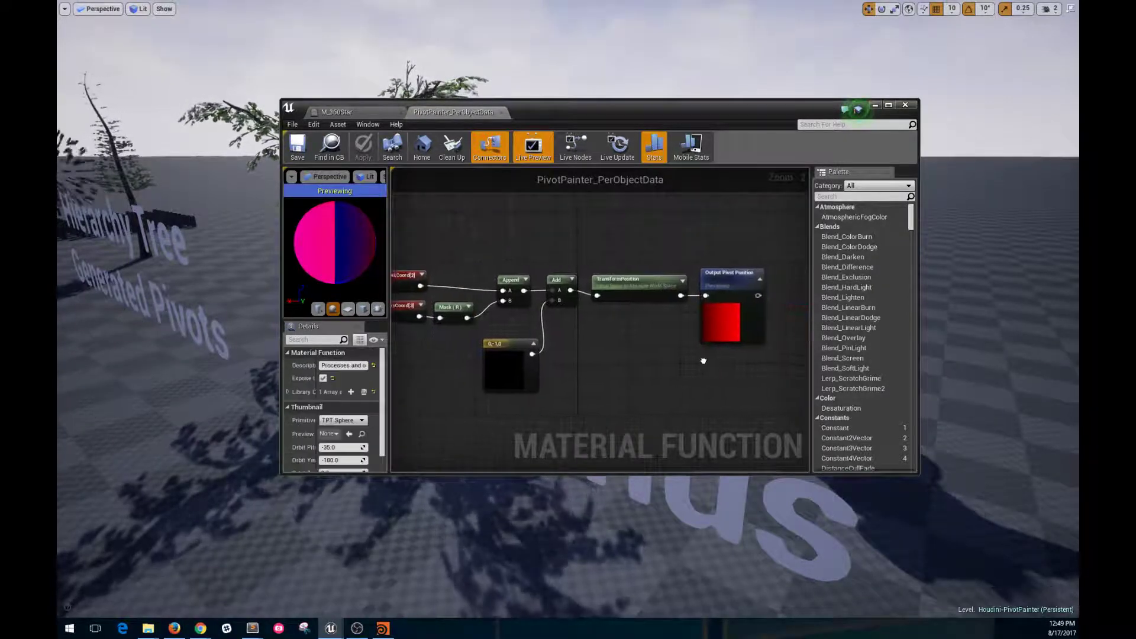
left_click(383, 628)
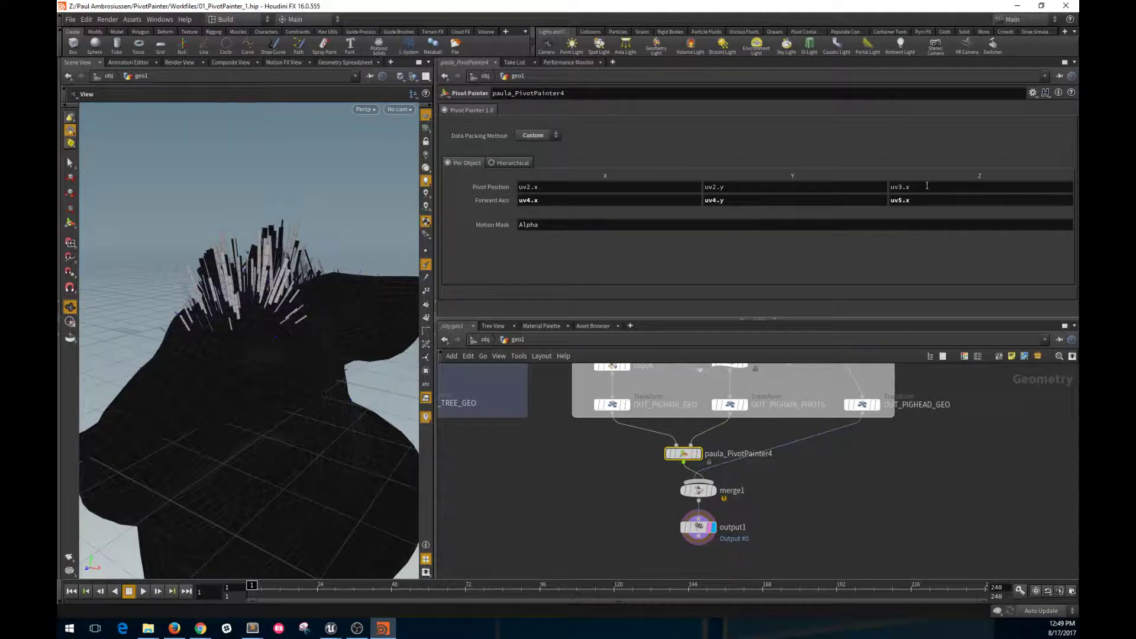
left_click(331, 628)
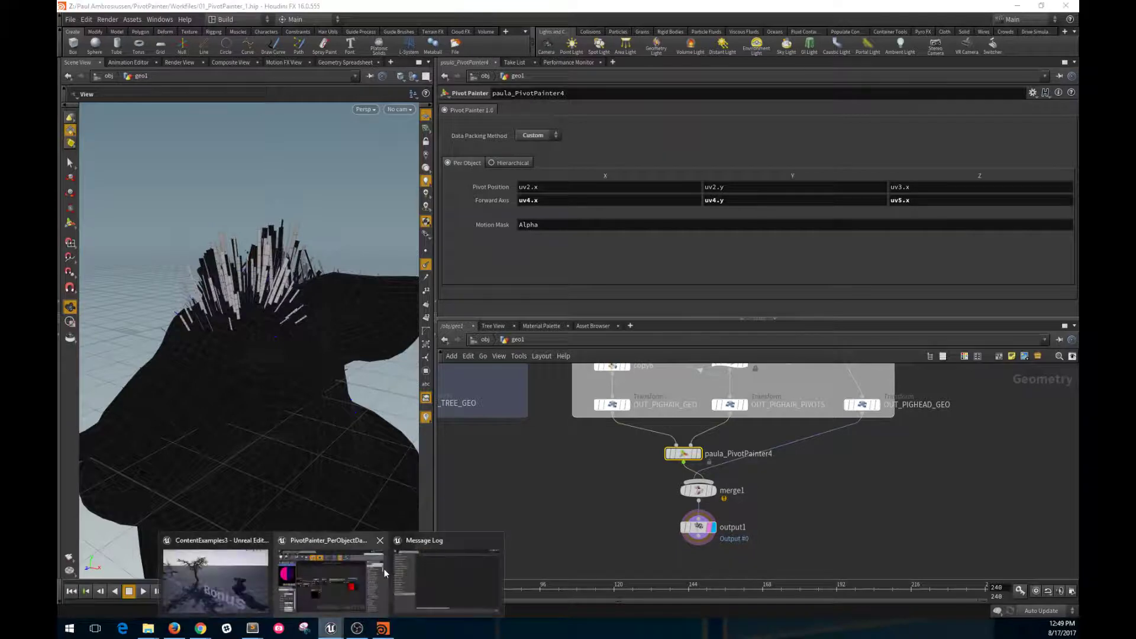
left_click(353, 582)
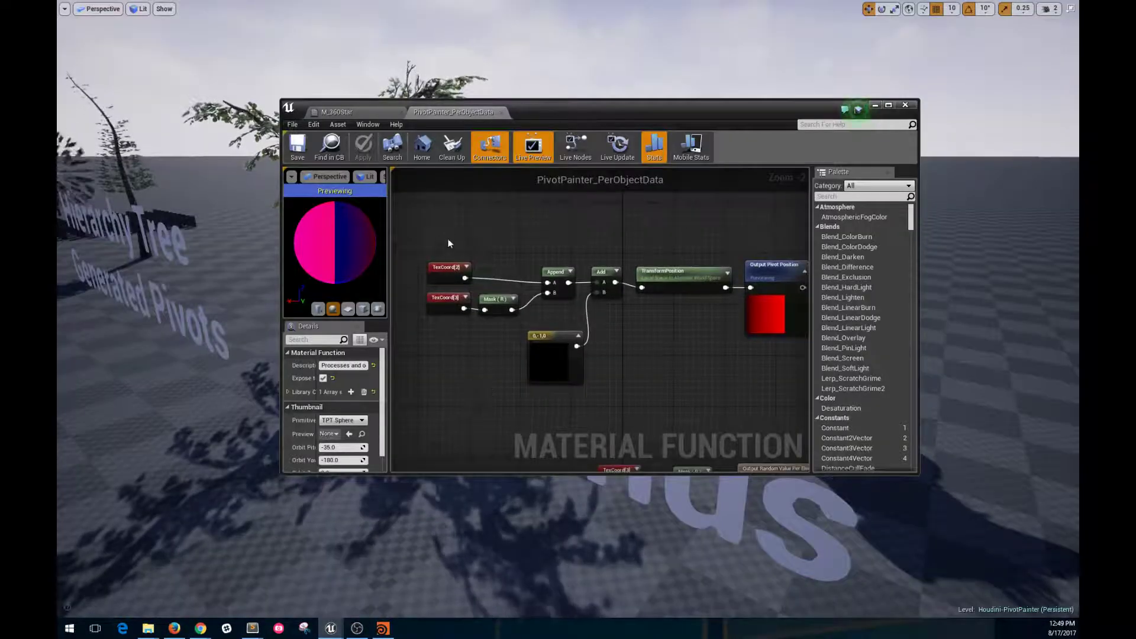
- Inspect the two TexCoord nodes and the mask that supply the Pivot Position coordinates
left_click(450, 278)
left_click_drag(449, 278, 448, 280)
left_click(450, 302)
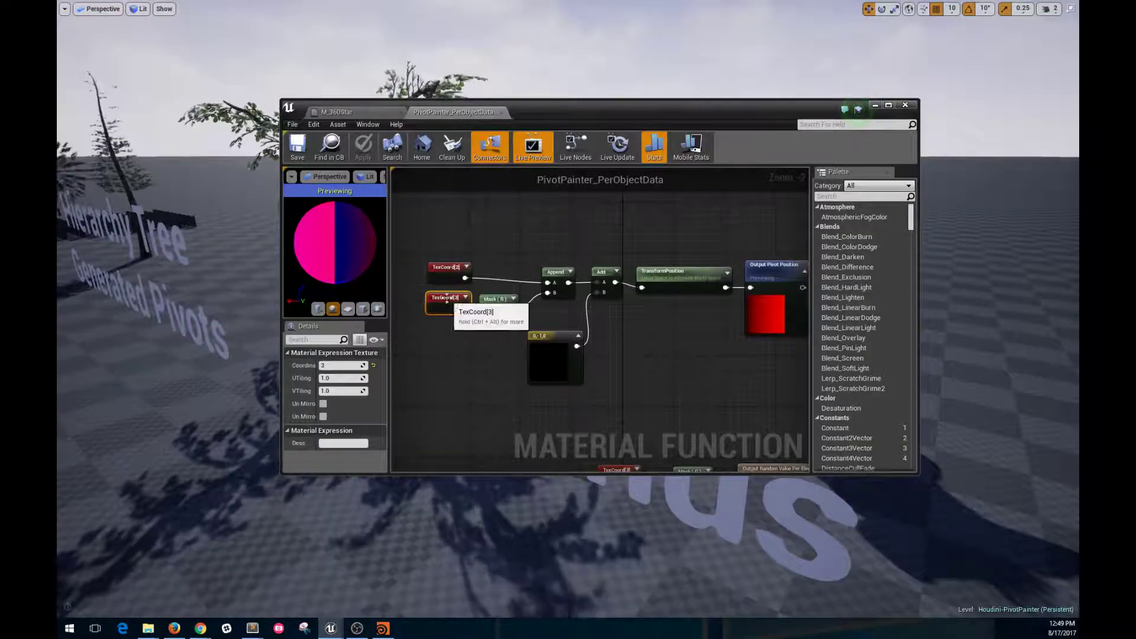
left_click(477, 342)
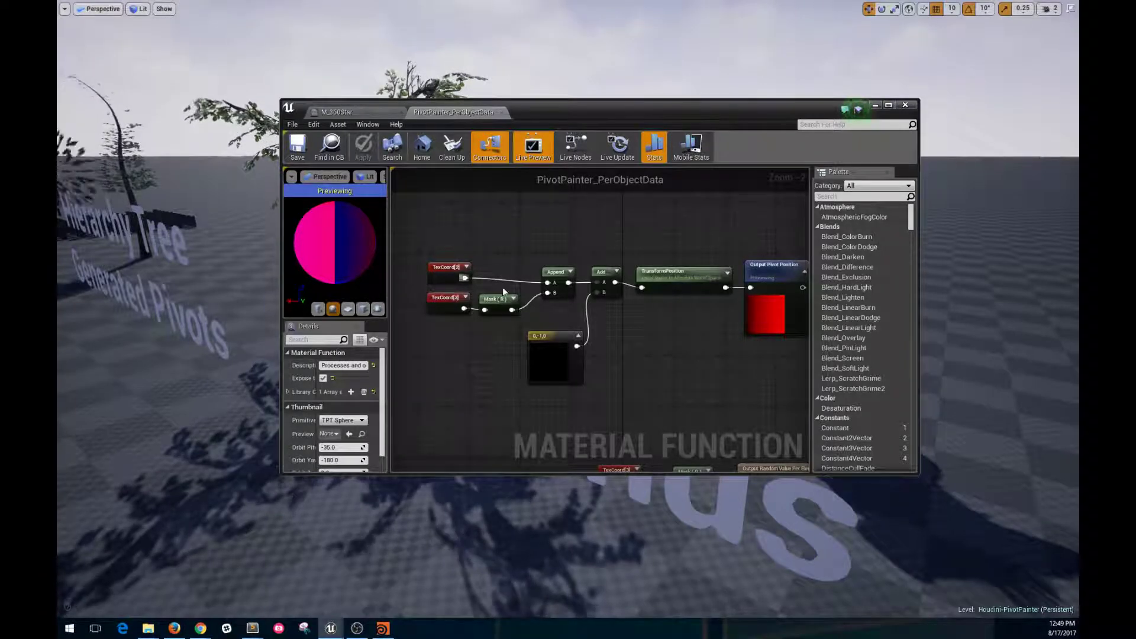
left_click_drag(430, 257, 475, 342)
left_click(476, 349)
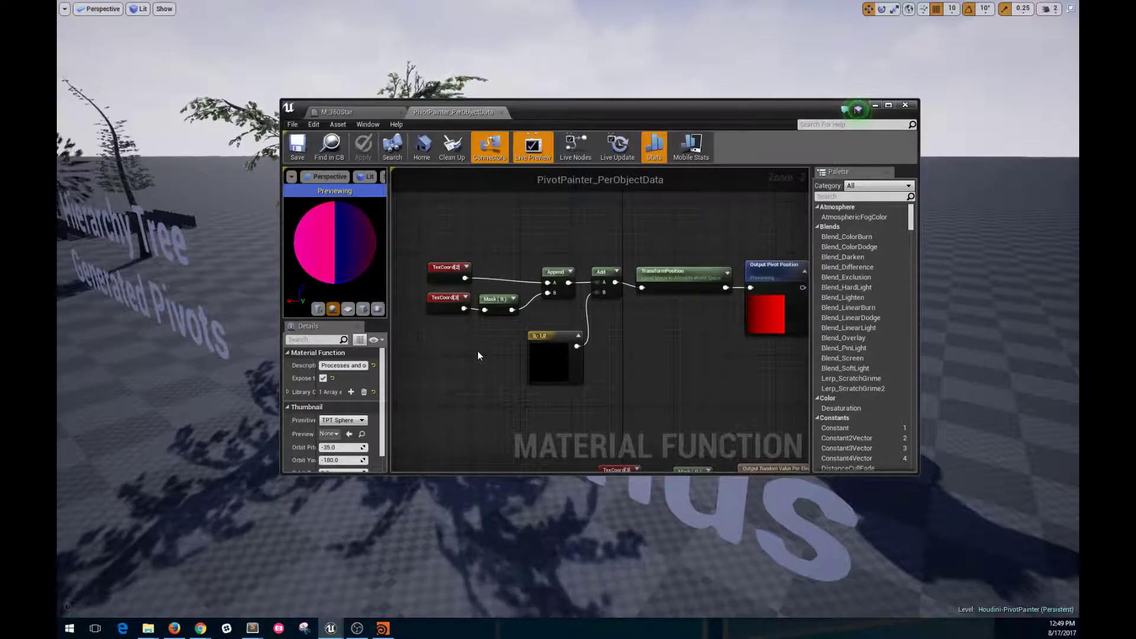
- Minimize the material function window and view the whole row of Pivot Painter examples in the level from farther back
left_click(874, 105)
key("s")
right_click_drag(568, 320, 486, 305)
right_click_drag(659, 215, 627, 222)
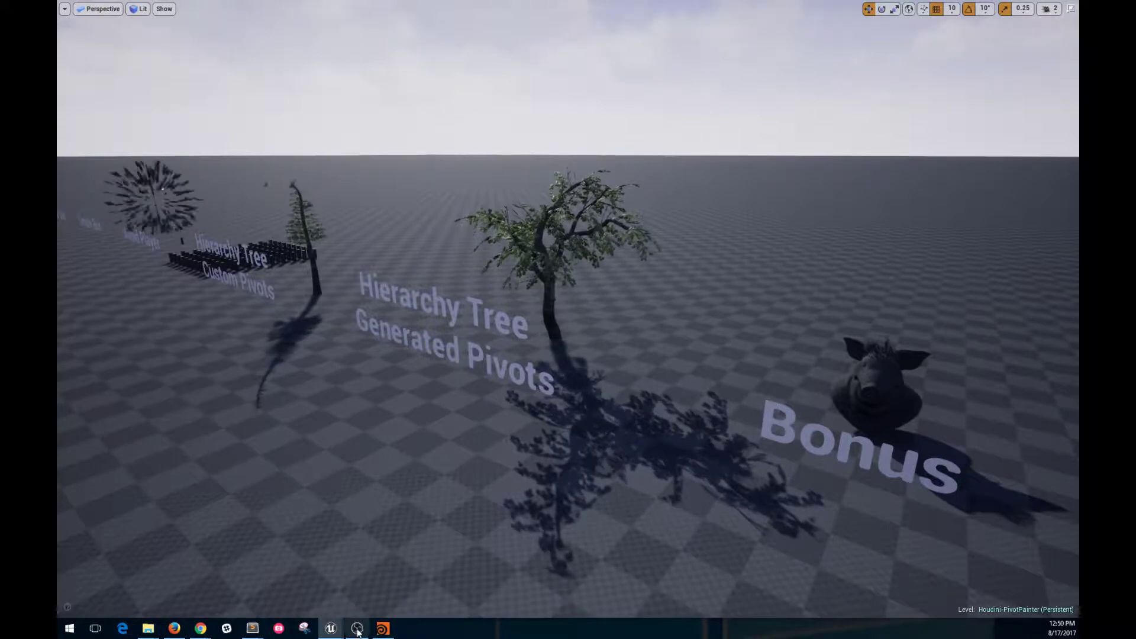
mouse_move(358, 632)
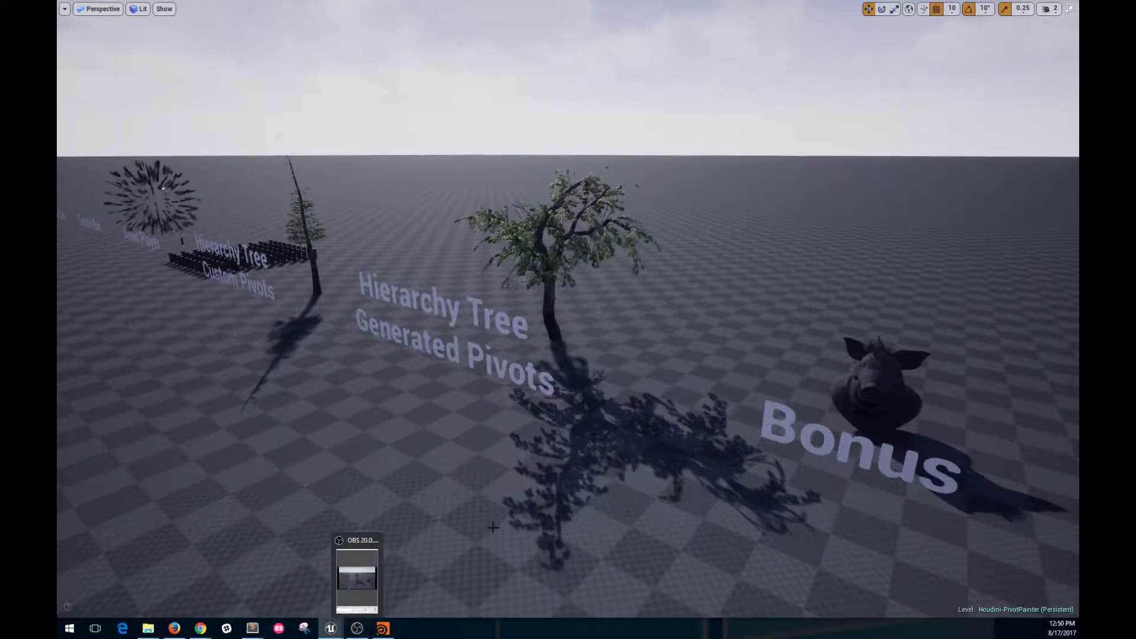